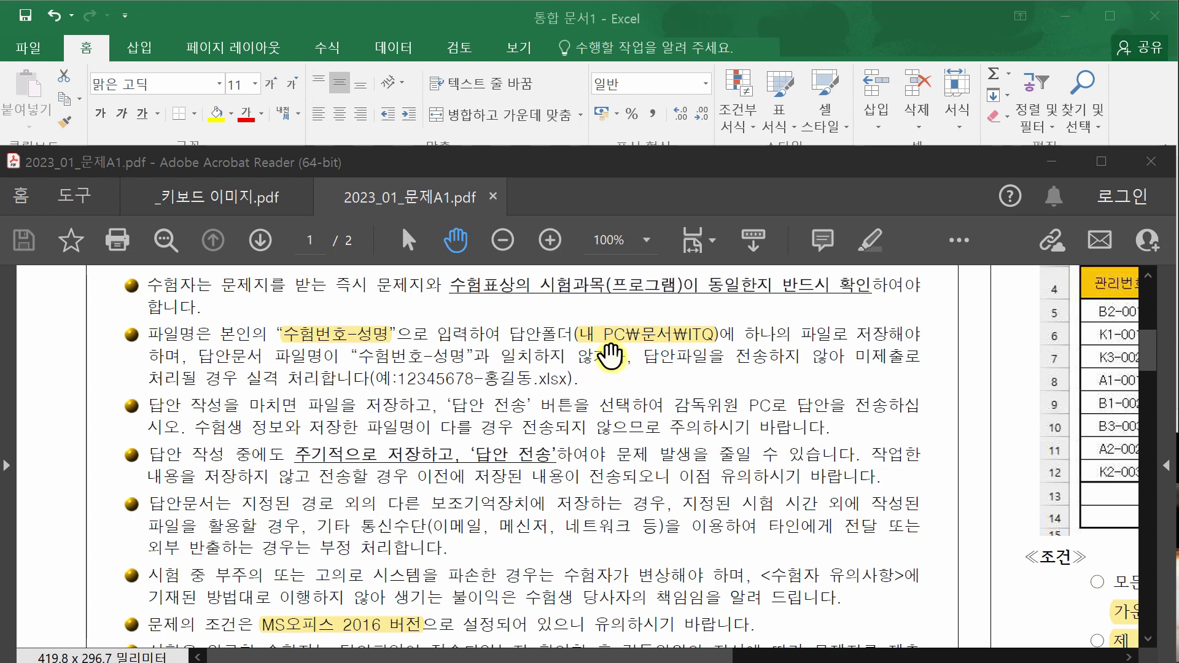
Switch to Excel and browse to 내 PC > 문서 > ITQ as the save location for the new workbook.
{"action": "left_click", "coordinate": [352, 370]}
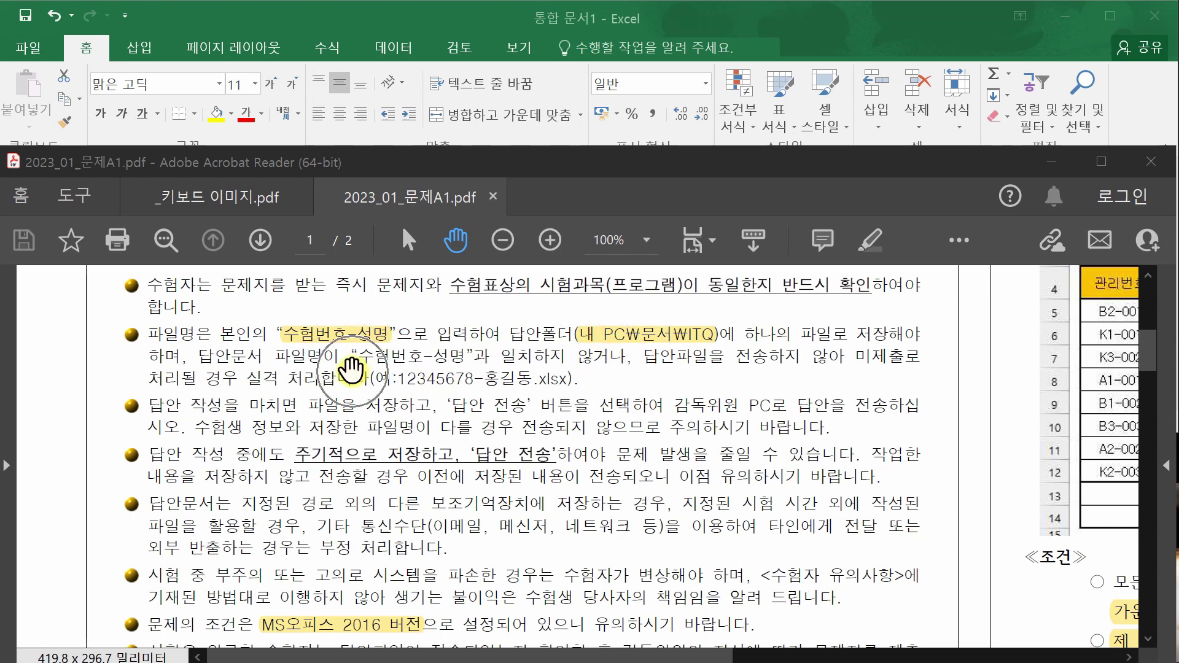
{"action": "left_click", "coordinate": [344, 587]}
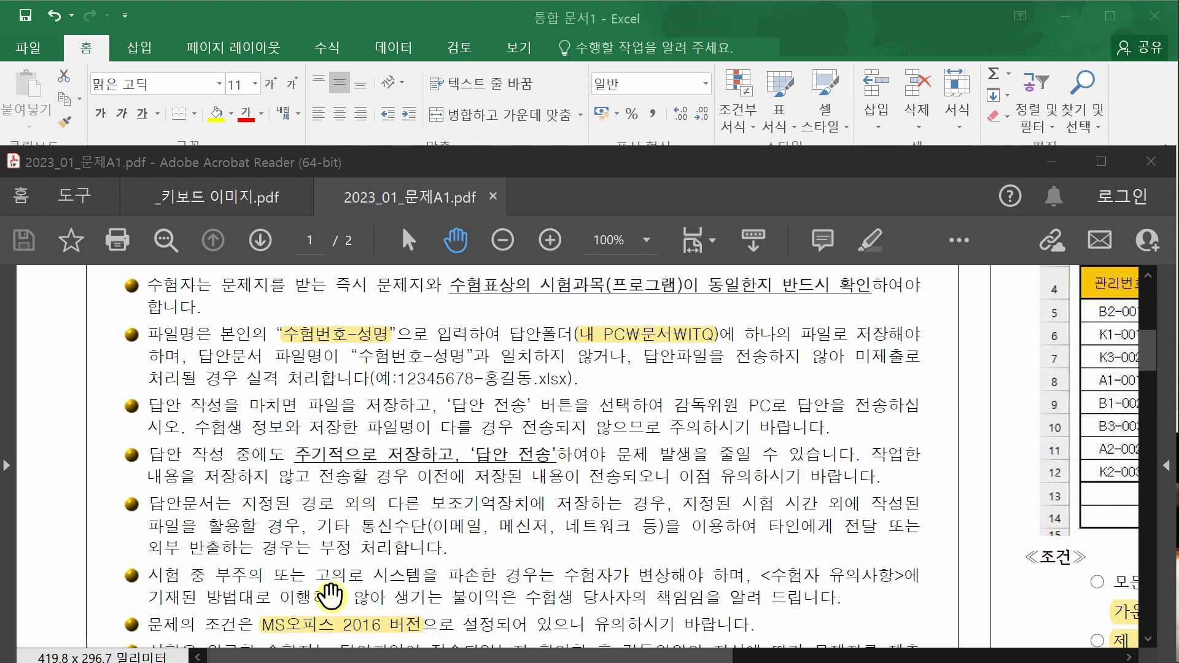
{"action": "left_click", "coordinate": [363, 15]}
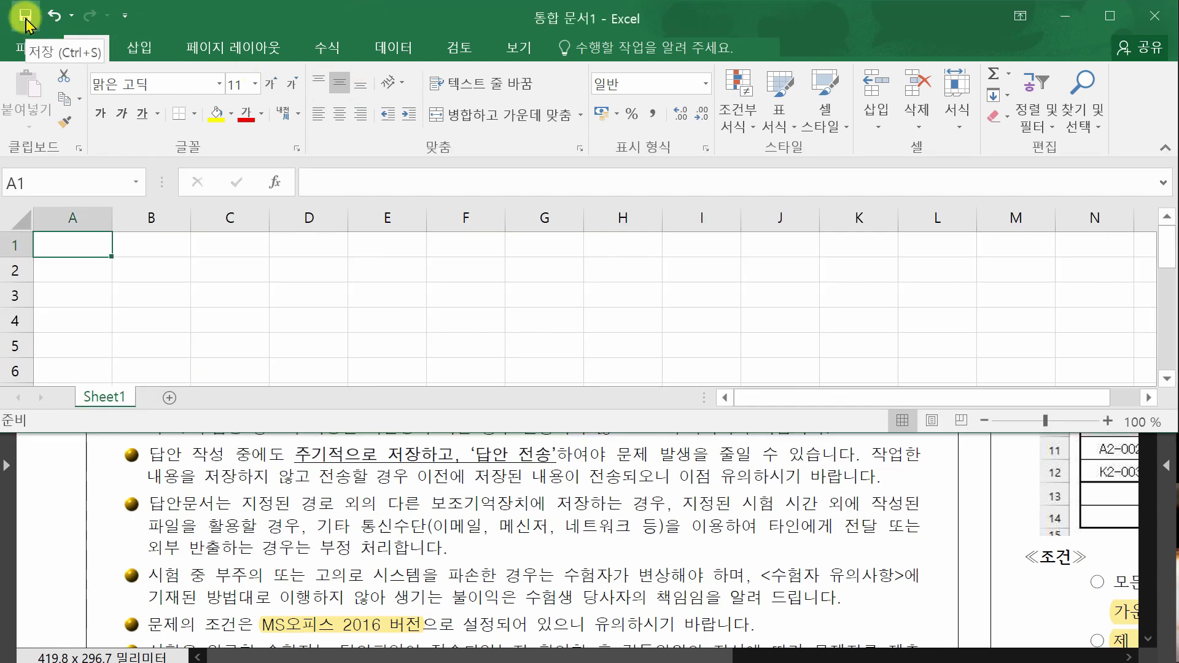
{"action": "left_click", "coordinate": [26, 18]}
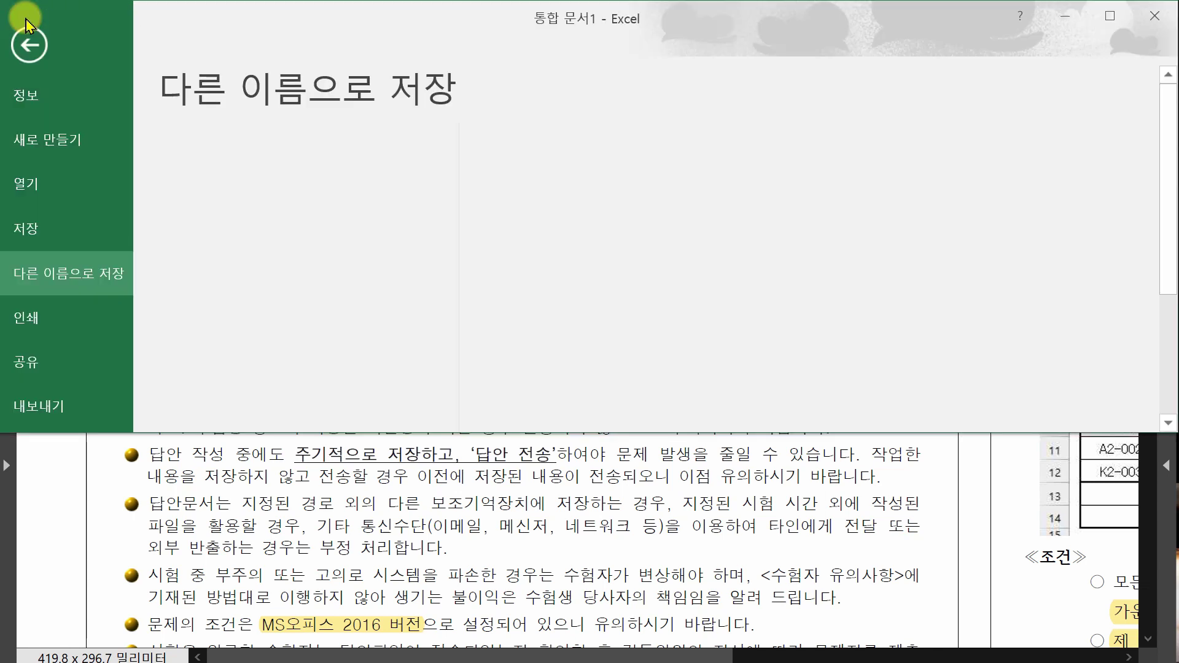
{"action": "left_click", "coordinate": [214, 325]}
{"action": "left_click", "coordinate": [214, 325]}
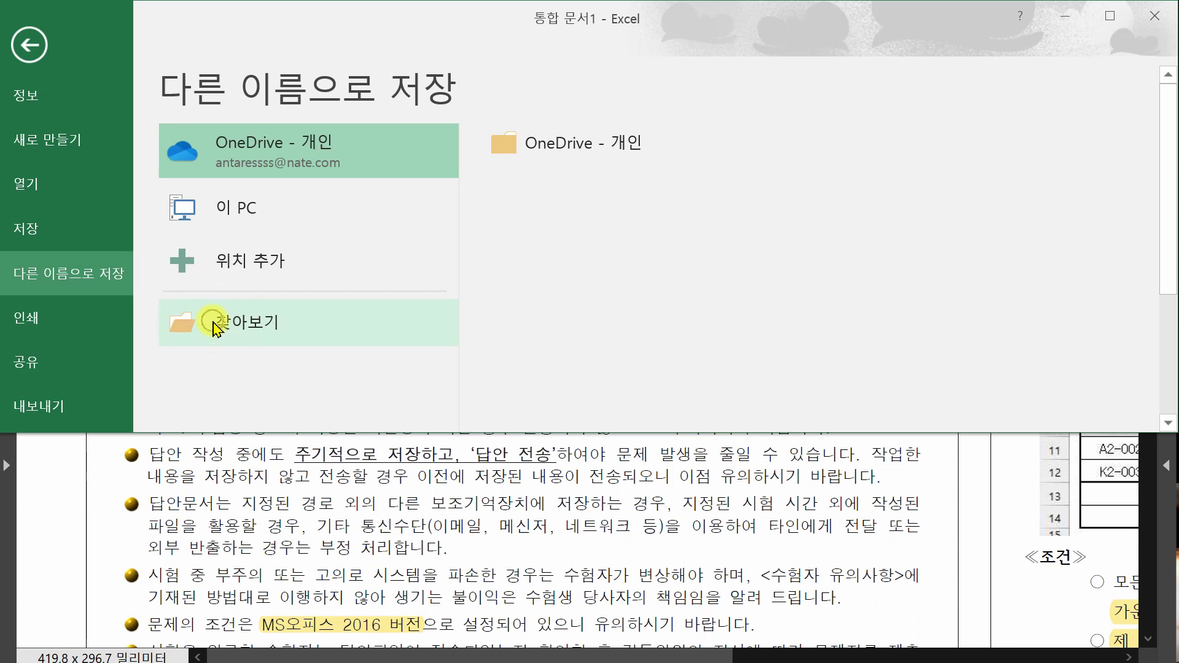
{"action": "left_click", "coordinate": [214, 326]}
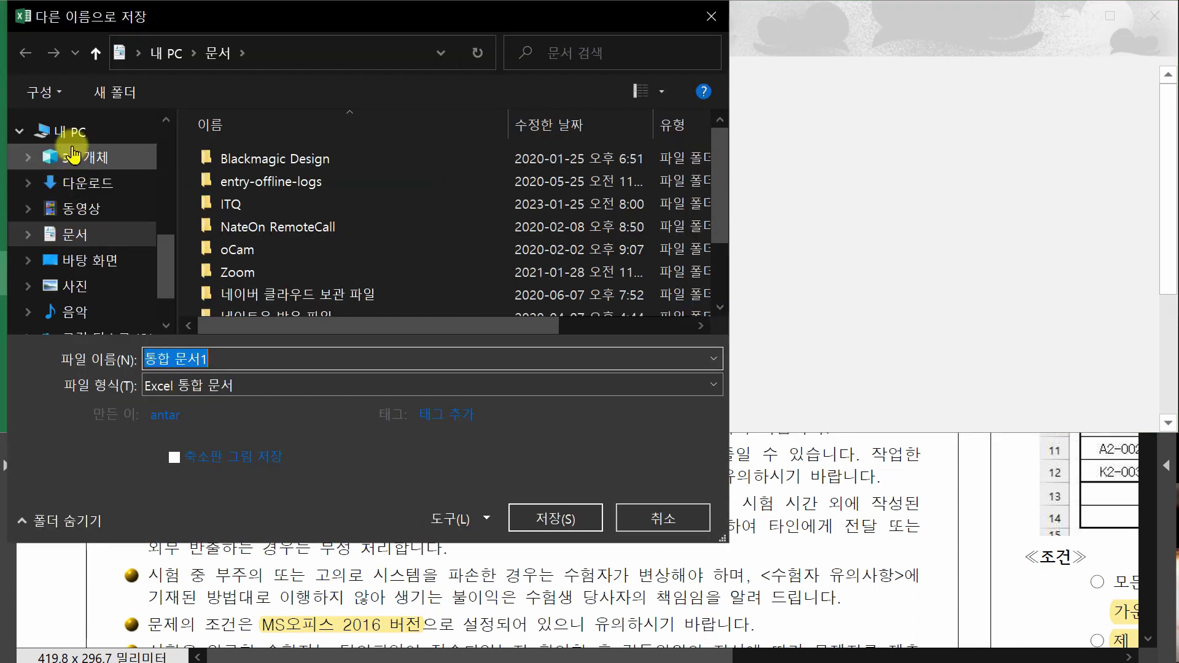
{"action": "left_click", "coordinate": [75, 234]}
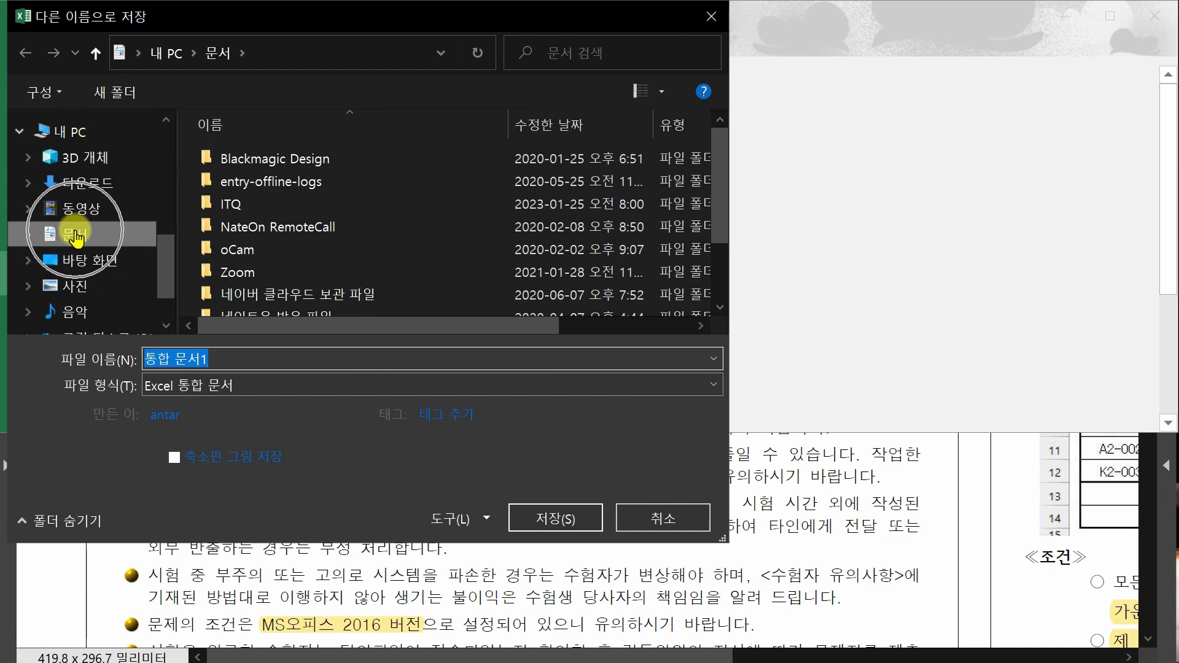
{"action": "left_click", "coordinate": [234, 210]}
{"action": "double_click", "coordinate": [234, 211]}
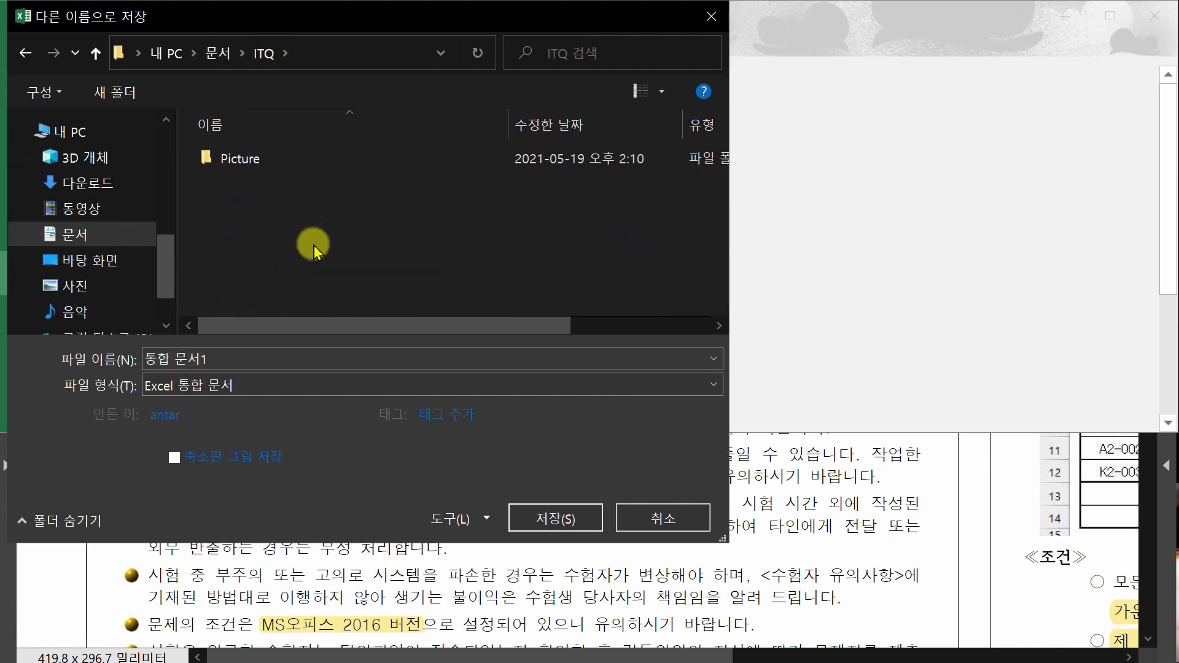
Save the workbook in the ITQ folder, using the exam number and the candidate's name joined by a hyphen as file name.
{"action": "left_click", "coordinate": [224, 356]}
{"action": "type", "text": "12345"}
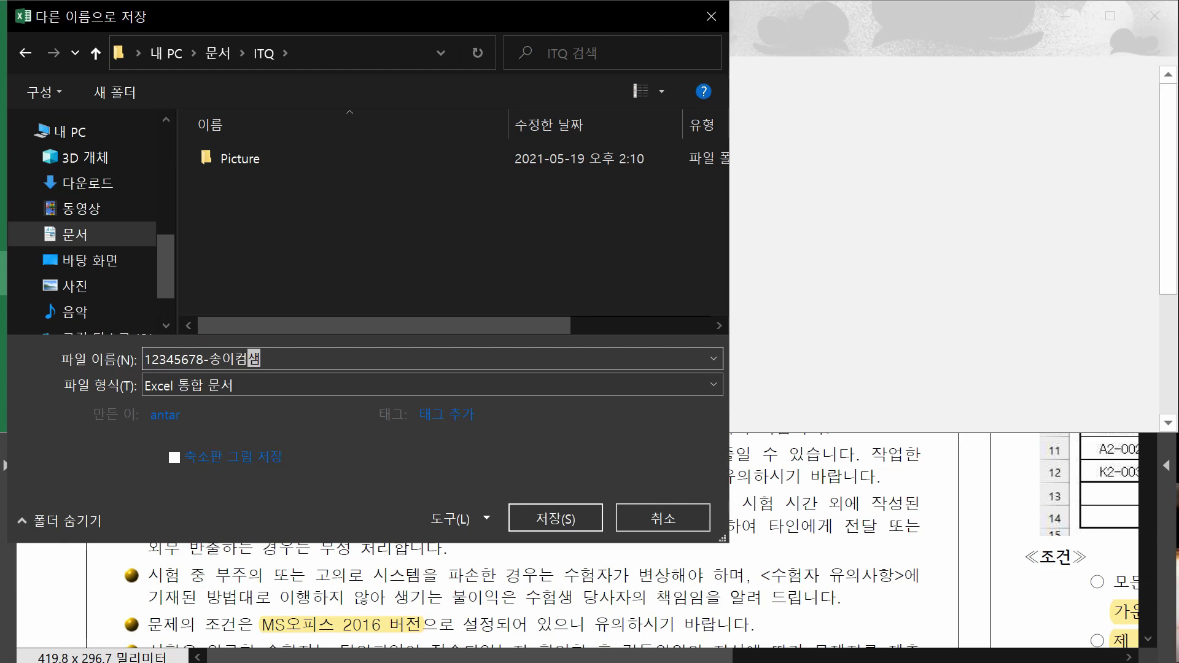
{"action": "type", "text": "678-송이컴샘"}
{"action": "left_click", "coordinate": [545, 511]}
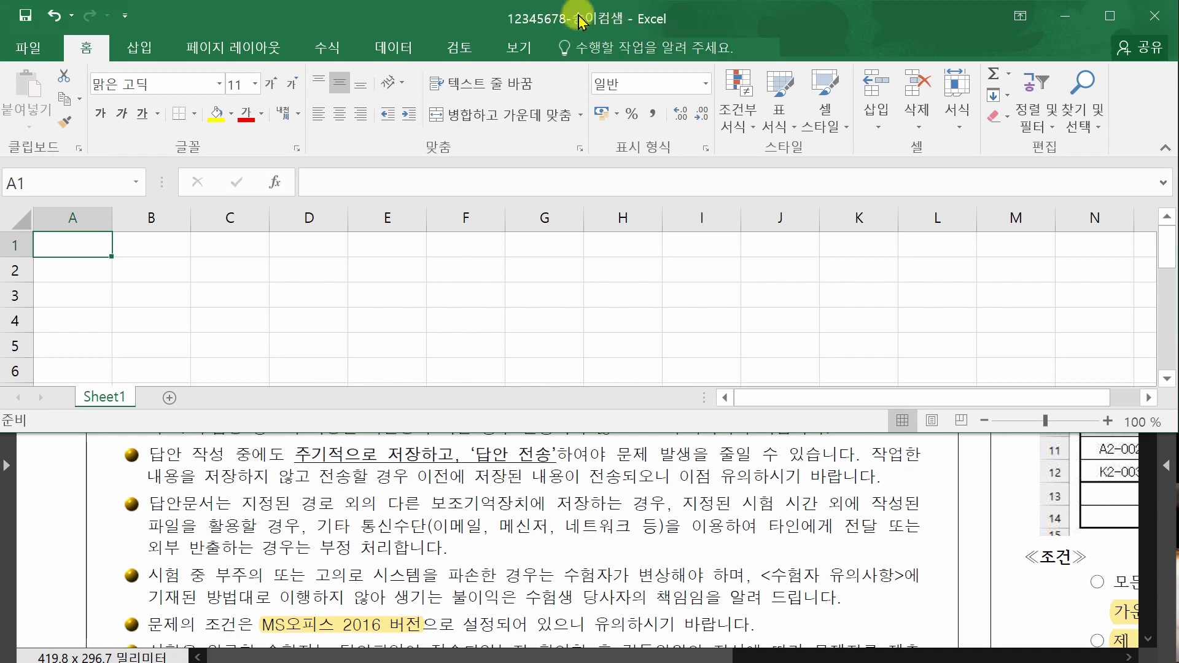
Check the sheet rules in the exam PDF and add two new worksheets after Sheet1 in the Excel workbook.
{"action": "left_click", "coordinate": [686, 522]}
{"action": "scroll", "coordinate": [872, 640], "scroll_direction": "right", "scroll_amount": 5}
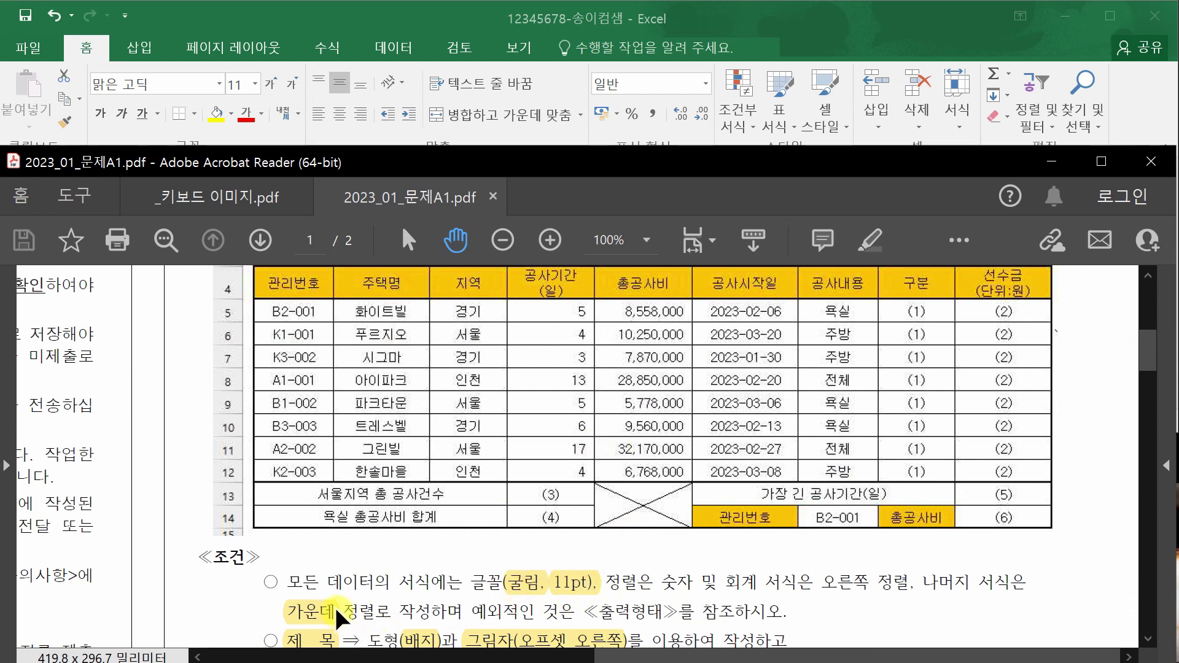
{"action": "left_click", "coordinate": [389, 656]}
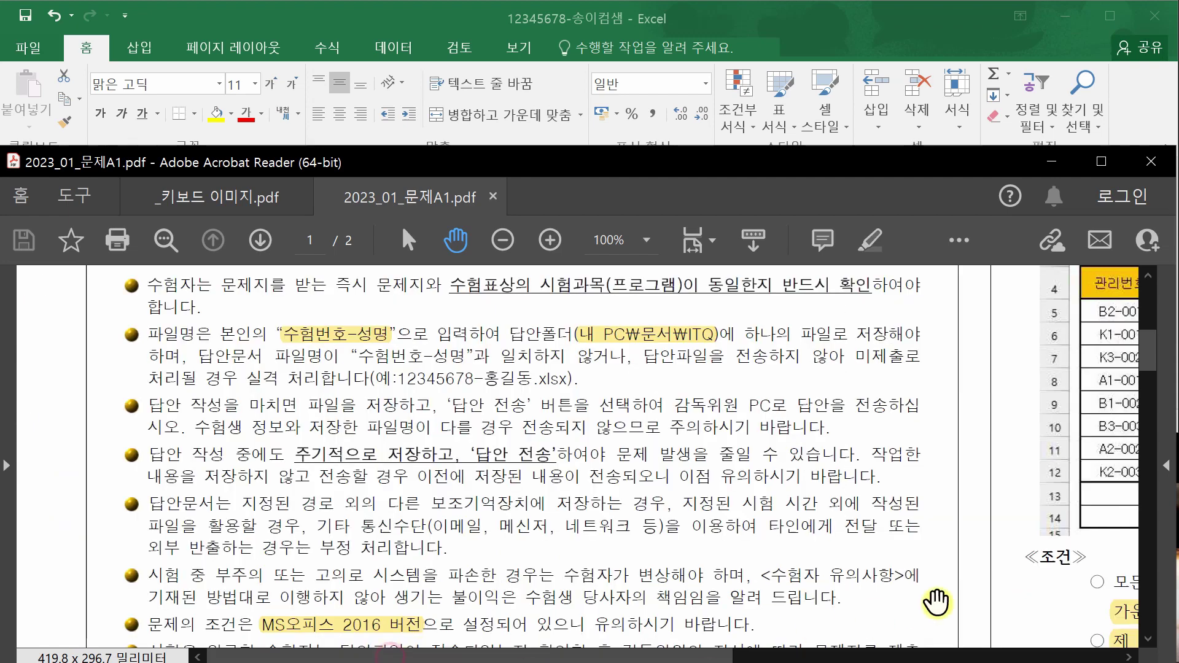
{"action": "scroll", "coordinate": [1130, 552], "scroll_direction": "down", "scroll_amount": 5}
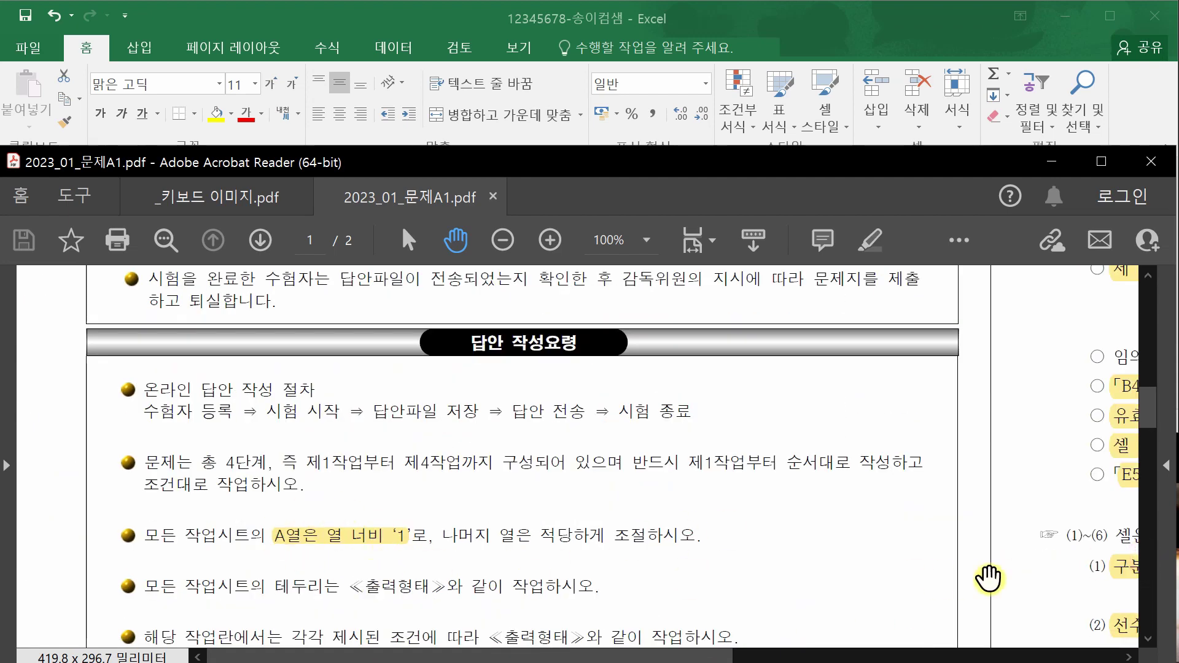
{"action": "scroll", "coordinate": [1021, 581], "scroll_direction": "down", "scroll_amount": 3}
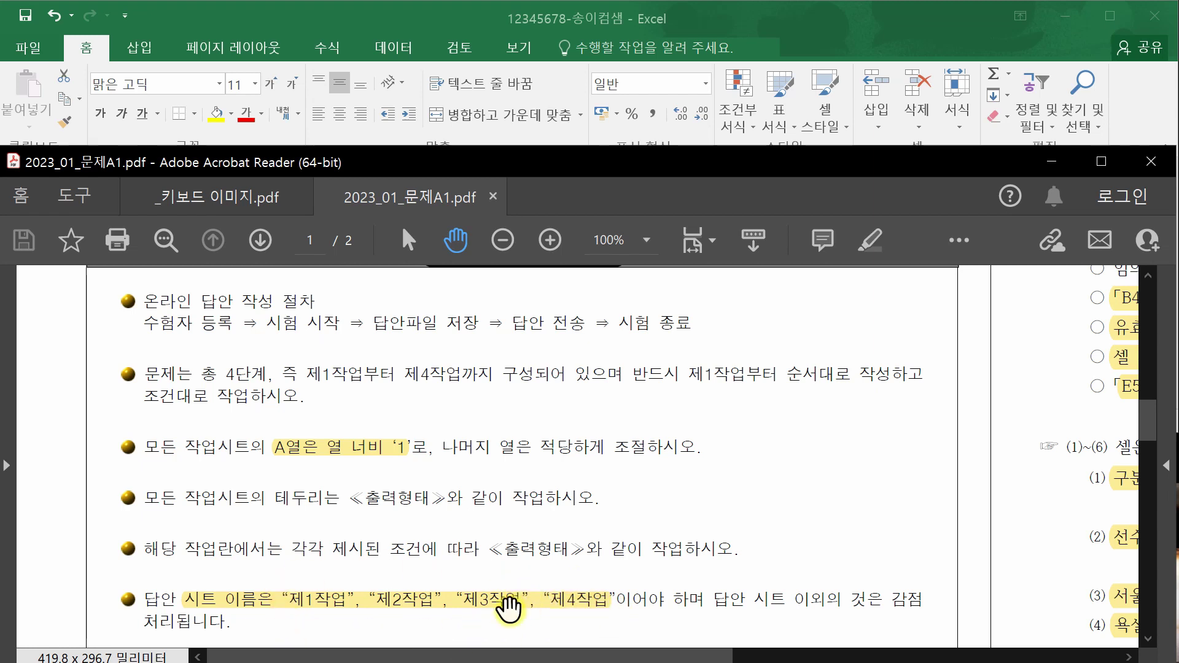
{"action": "left_click", "coordinate": [501, 12]}
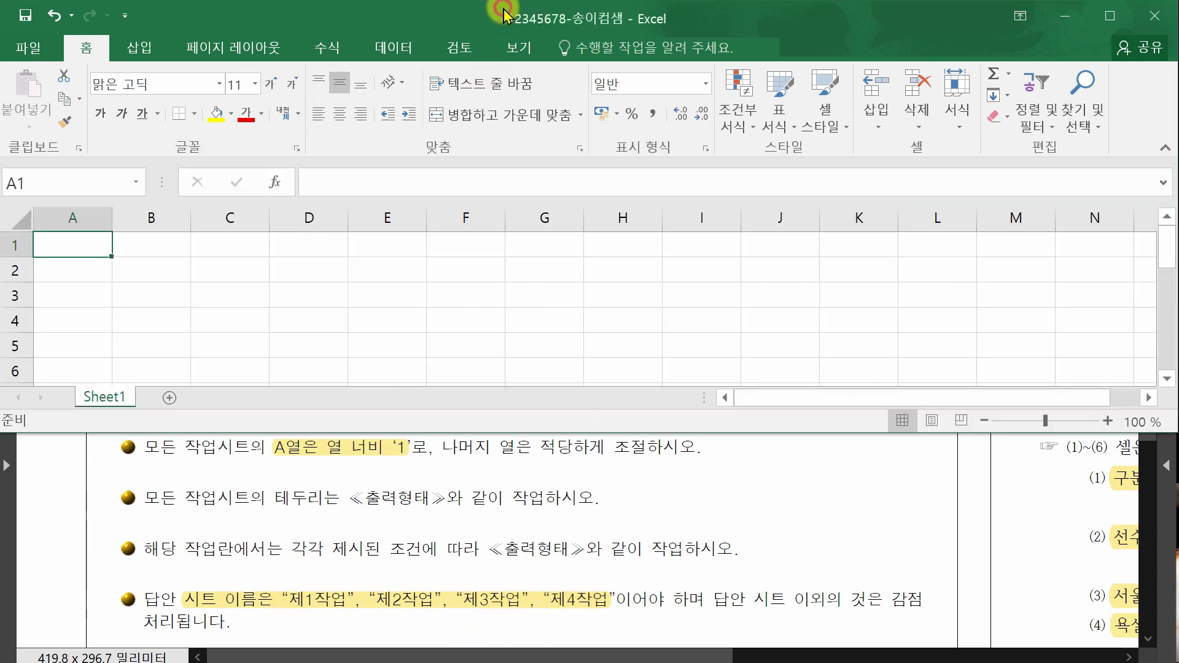
{"action": "left_click", "coordinate": [171, 403]}
{"action": "left_click", "coordinate": [229, 399]}
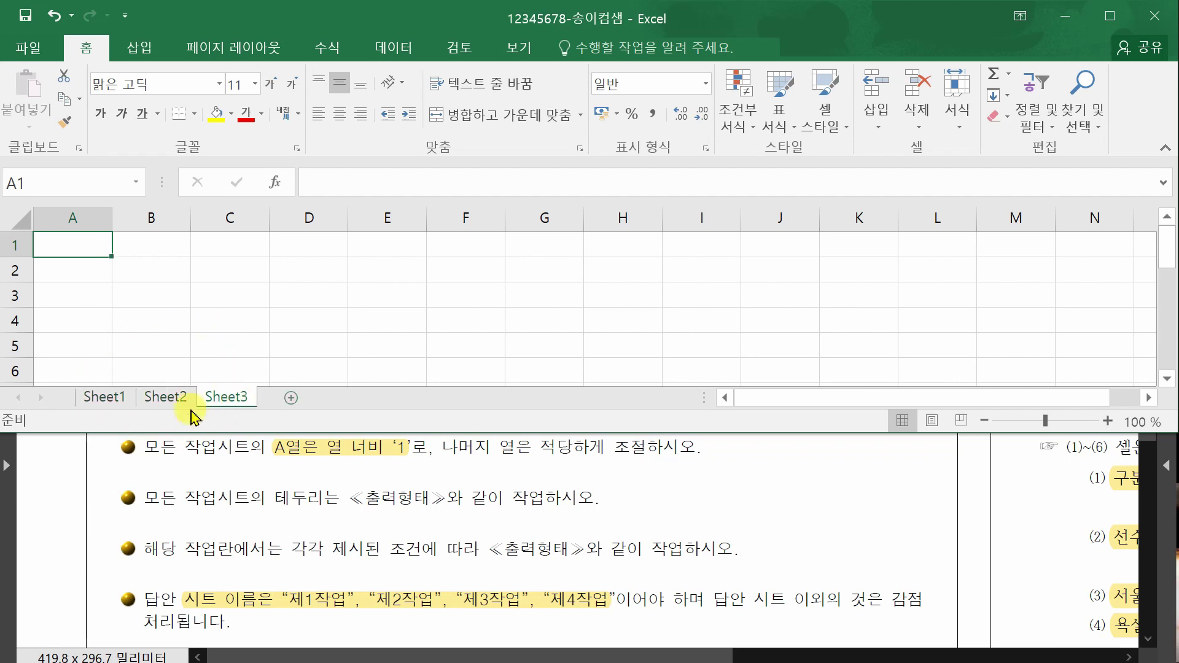
Check the font and alignment conditions in the exam PDF and select all three worksheets of the Excel workbook as a group.
{"action": "left_click", "coordinate": [876, 654]}
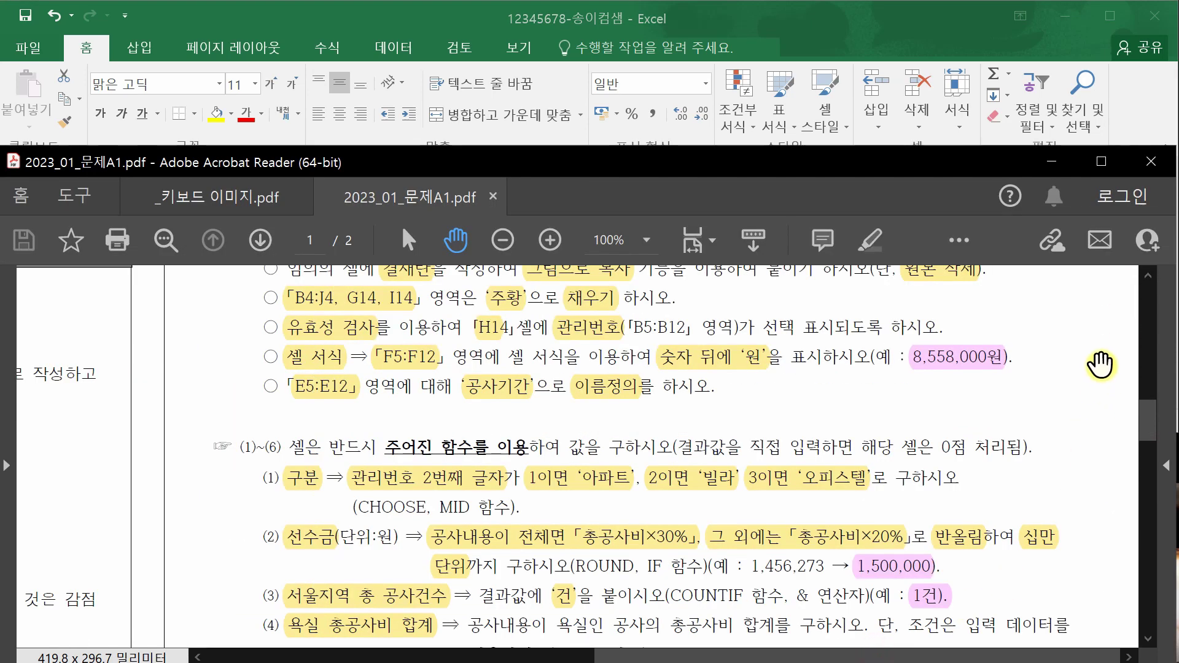
{"action": "scroll", "coordinate": [1099, 371], "scroll_direction": "up", "scroll_amount": 5}
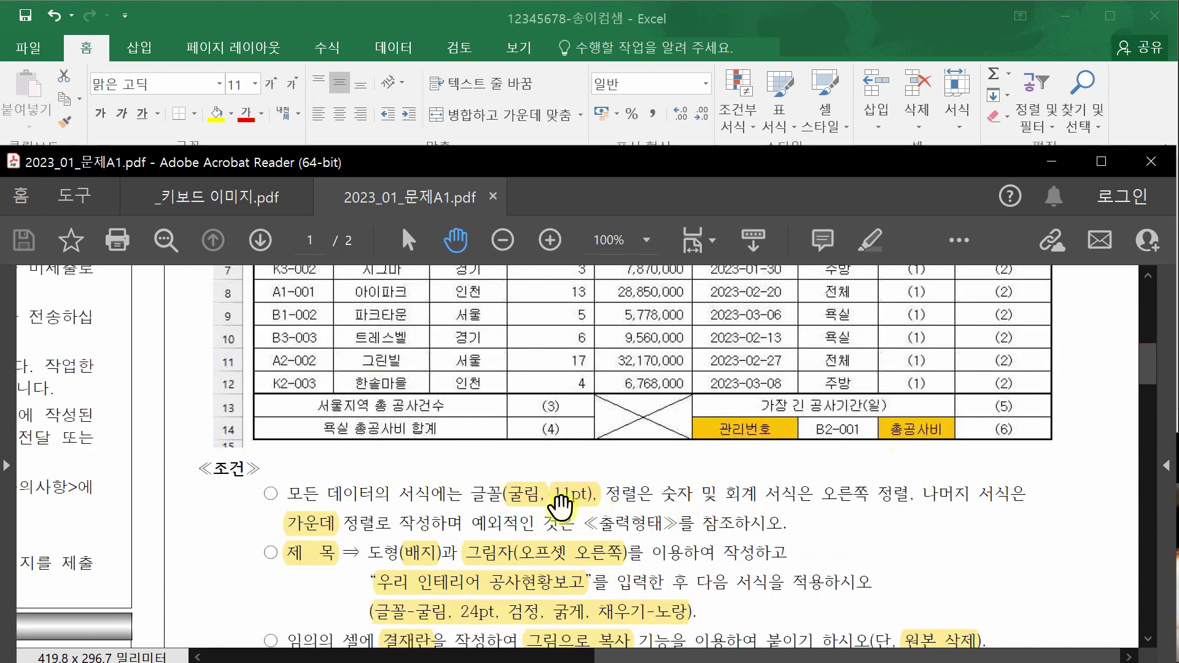
{"action": "left_click", "coordinate": [484, 9]}
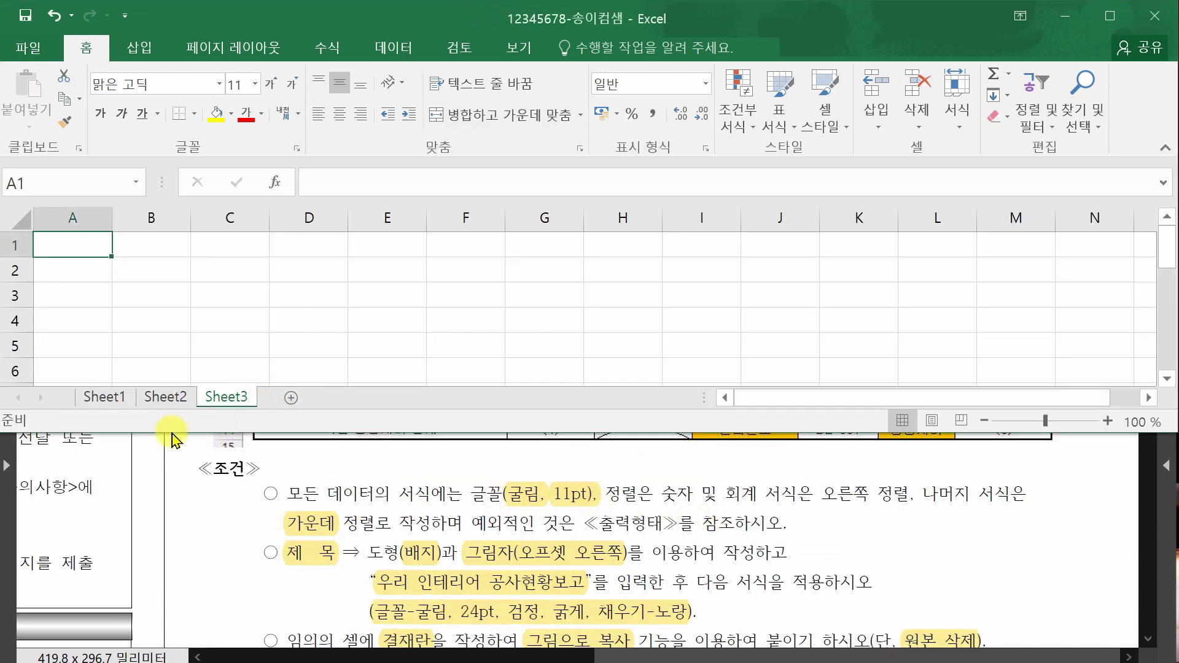
{"action": "right_click", "coordinate": [236, 405]}
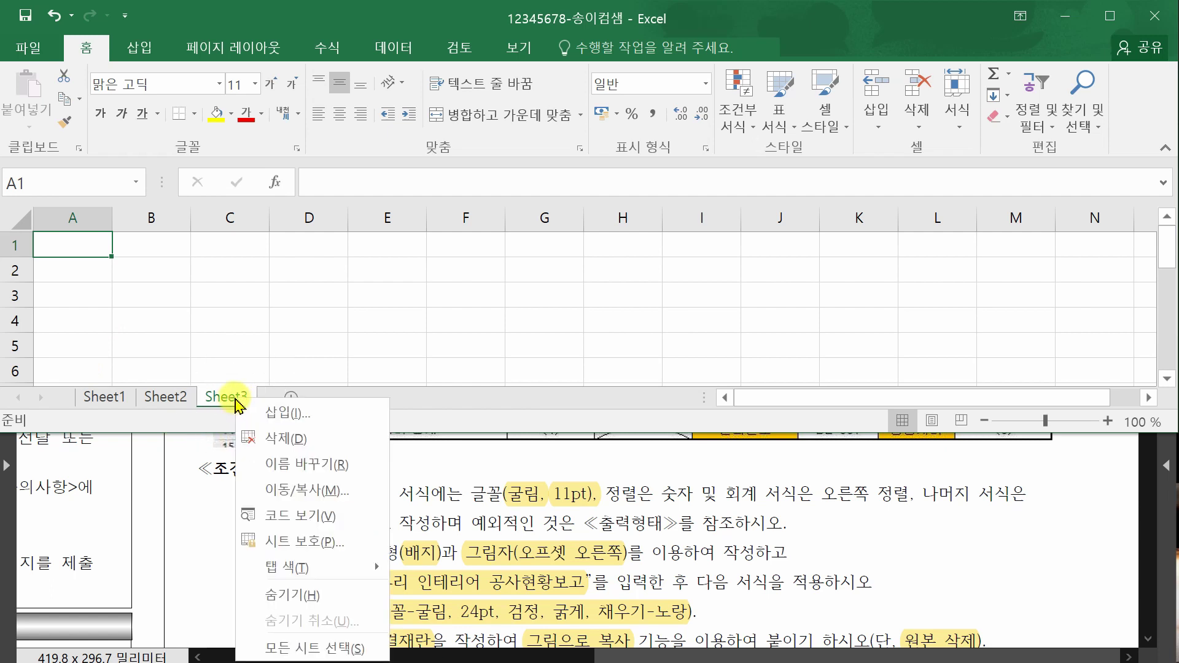
{"action": "left_click", "coordinate": [301, 649]}
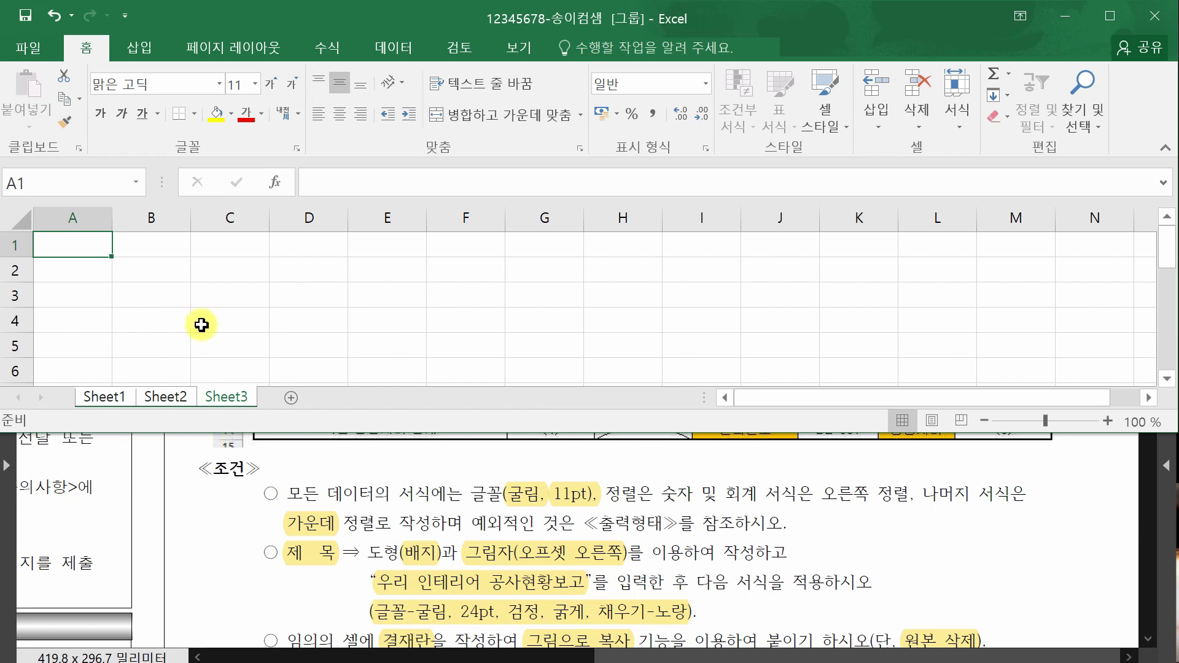
{"action": "left_click", "coordinate": [414, 311]}
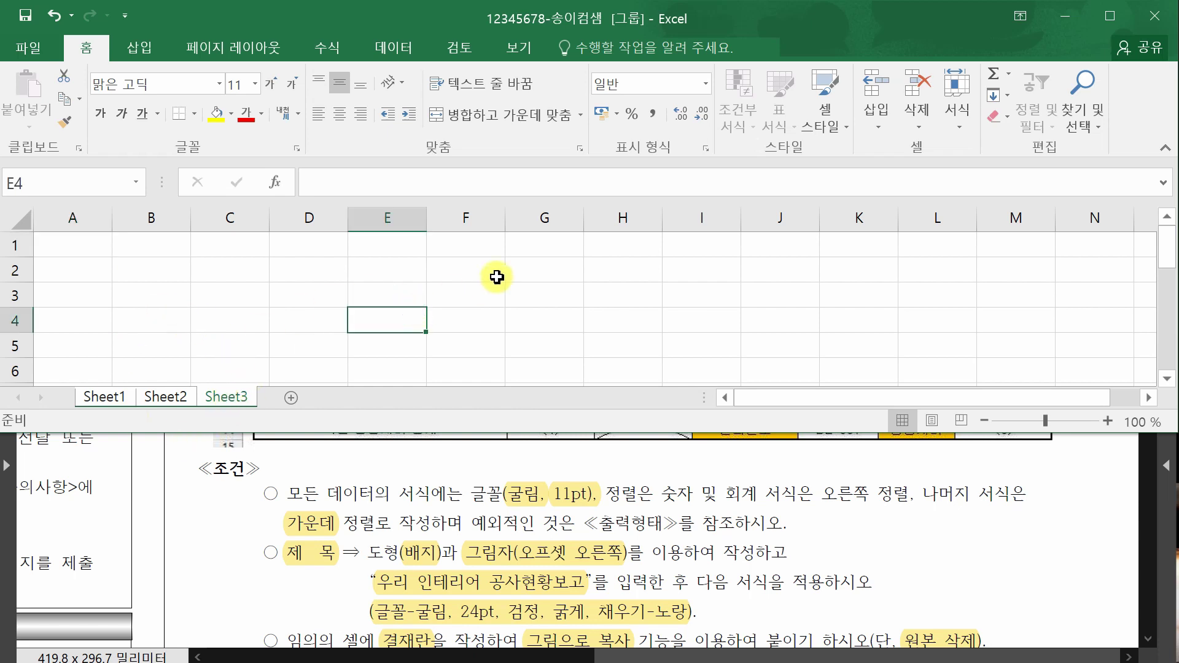
{"action": "left_click", "coordinate": [489, 274]}
{"action": "left_click", "coordinate": [607, 285]}
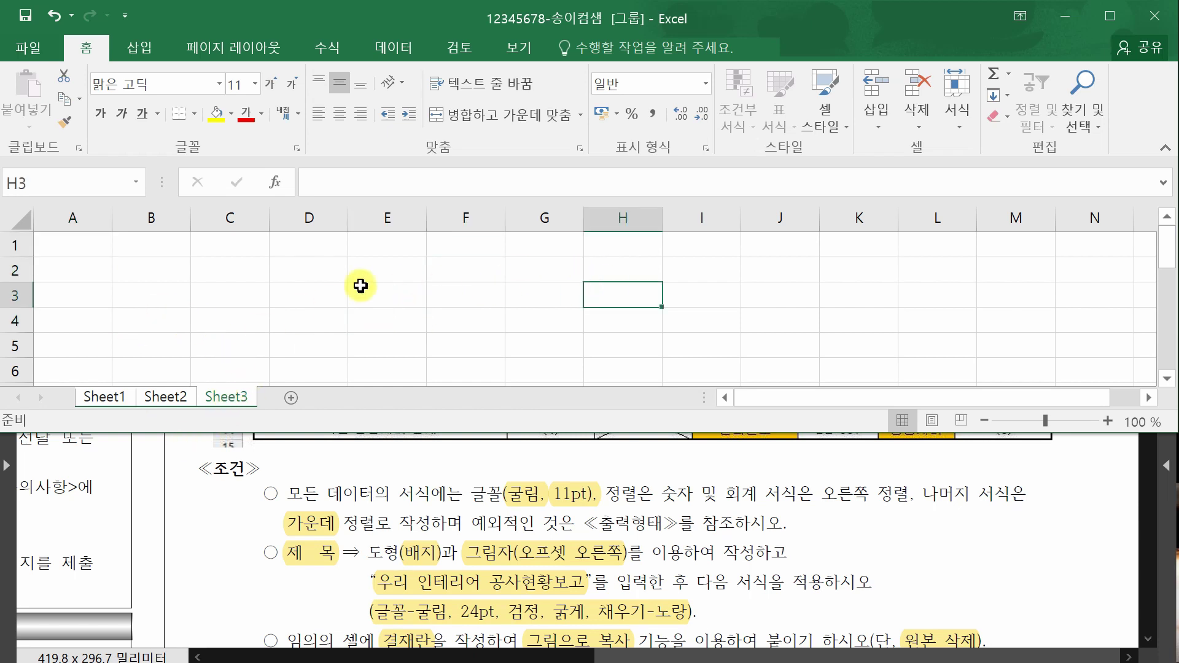
Set the font of all cells in the grouped sheets to 굴림 and centre them horizontally.
{"action": "left_click", "coordinate": [21, 220]}
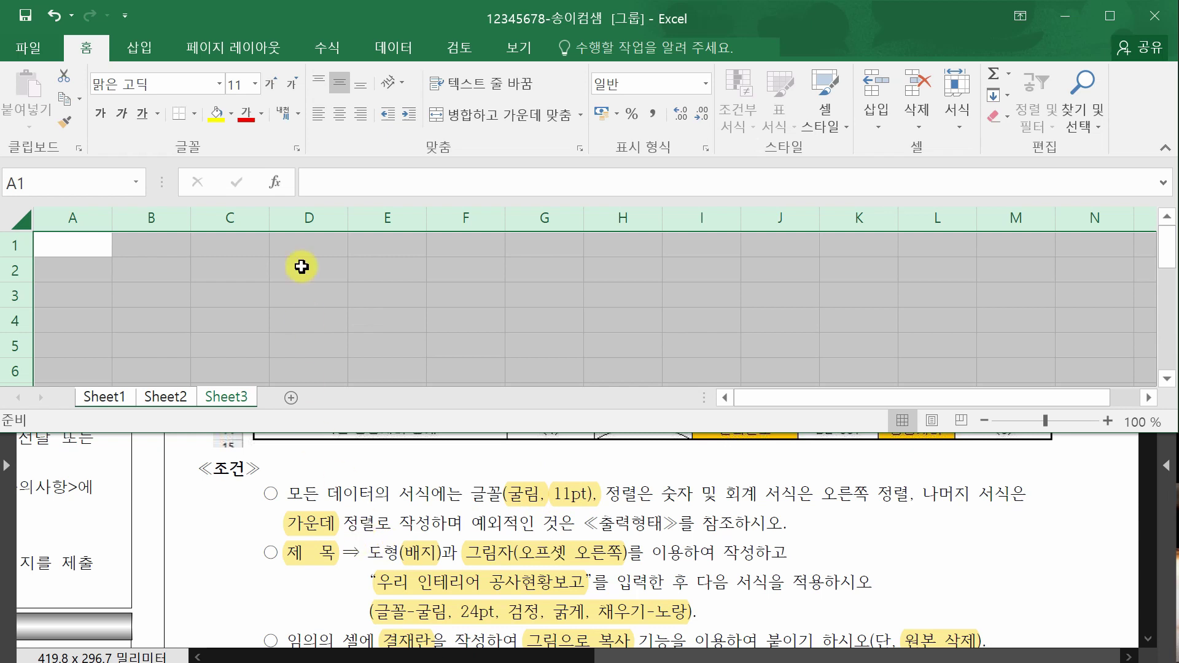
{"action": "left_click", "coordinate": [131, 85]}
{"action": "type", "text": "ㄱ"}
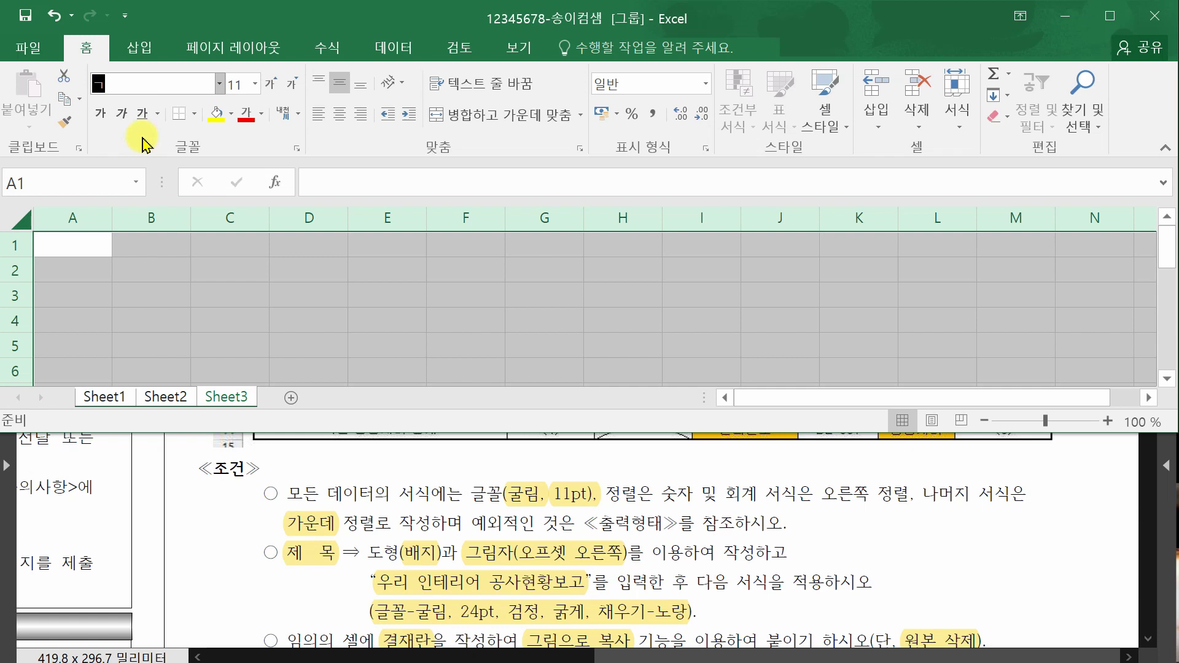
{"action": "key", "text": "Return"}
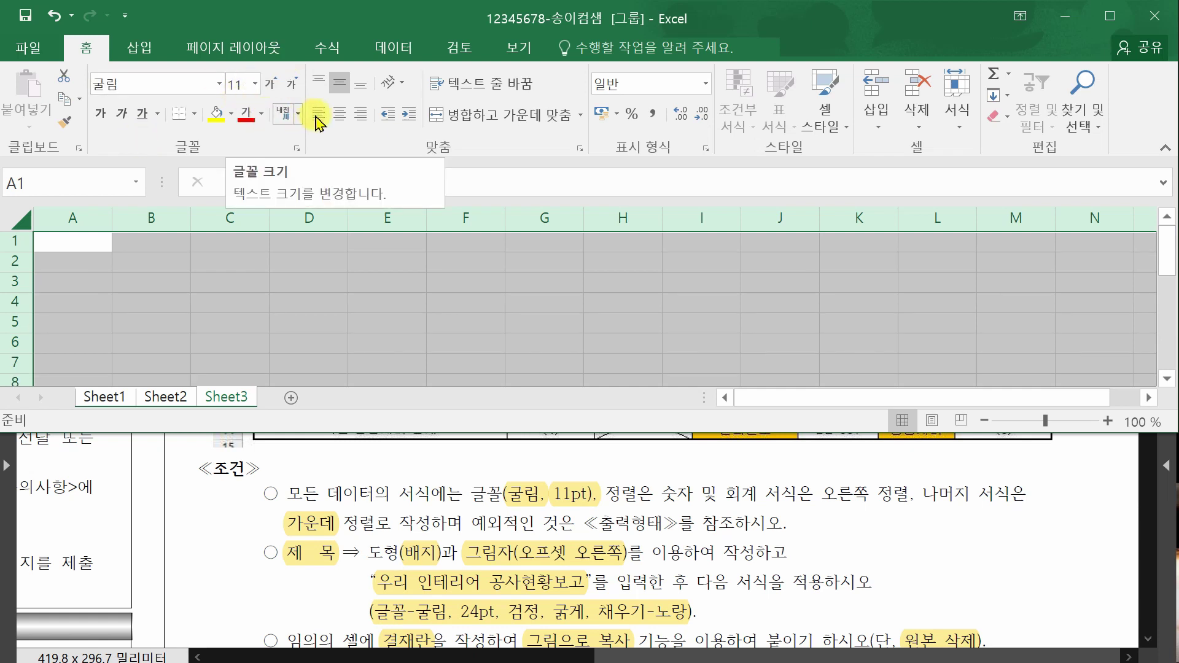
{"action": "left_click", "coordinate": [338, 117]}
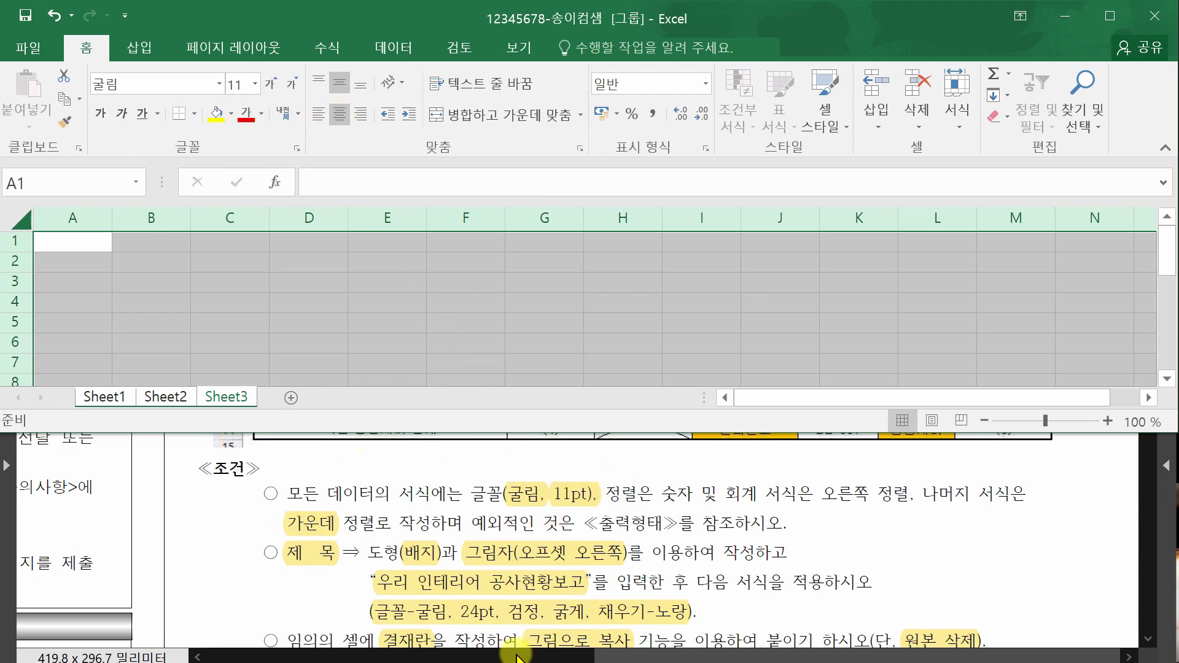
Check the column rule in the exam PDF and set the width of column A to 1 in all grouped sheets.
{"action": "left_click", "coordinate": [485, 656]}
{"action": "scroll", "coordinate": [1127, 608], "scroll_direction": "down", "scroll_amount": 5}
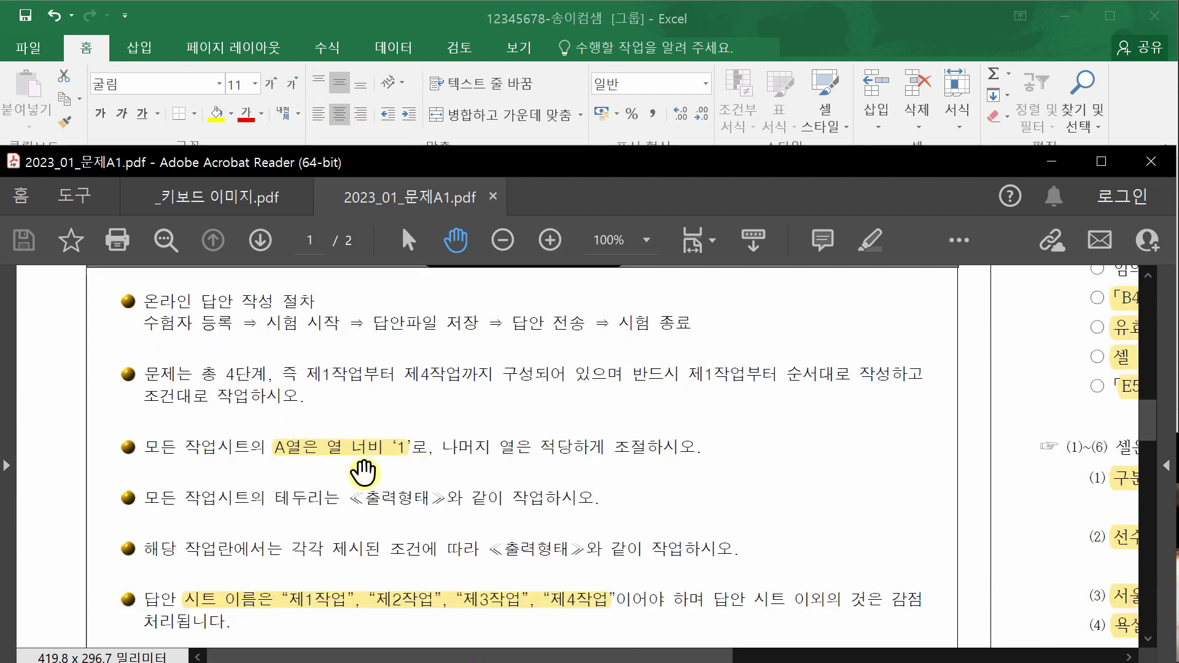
{"action": "left_click", "coordinate": [352, 19]}
{"action": "left_click", "coordinate": [22, 219]}
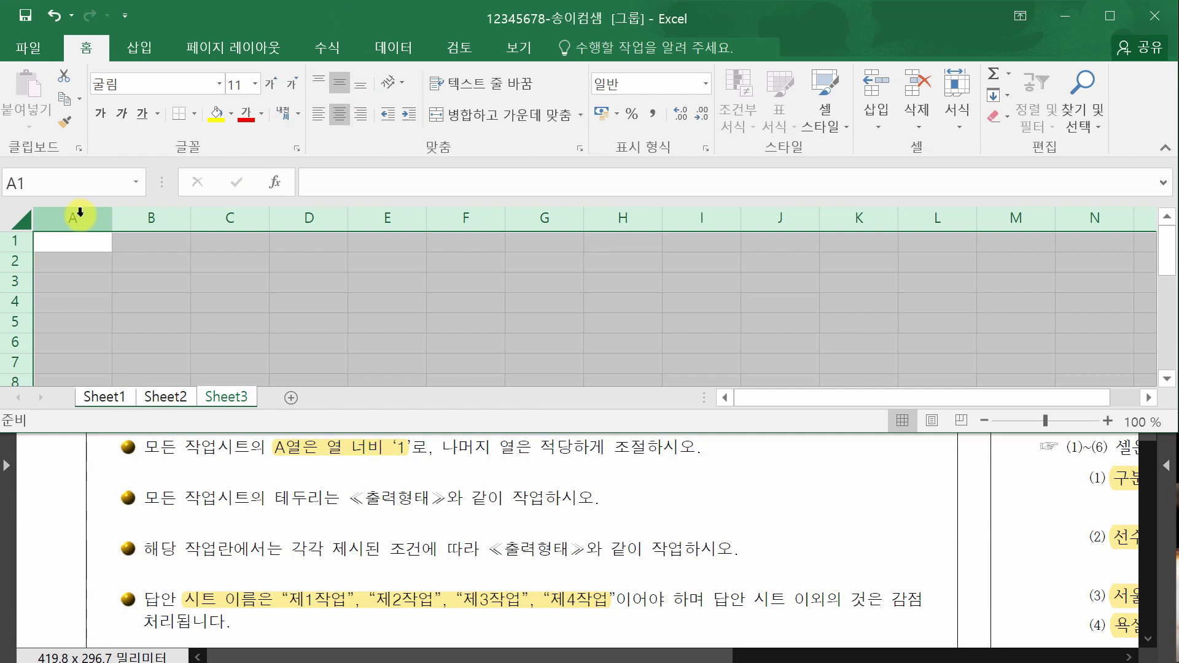
{"action": "left_click", "coordinate": [80, 212]}
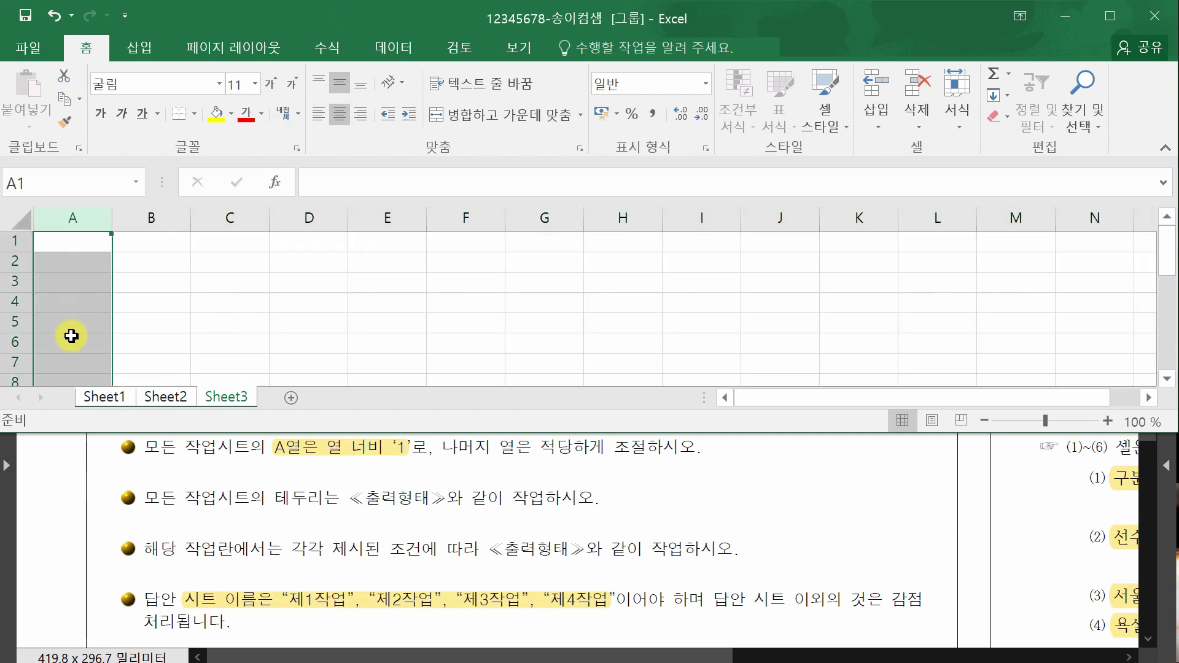
{"action": "right_click", "coordinate": [77, 258]}
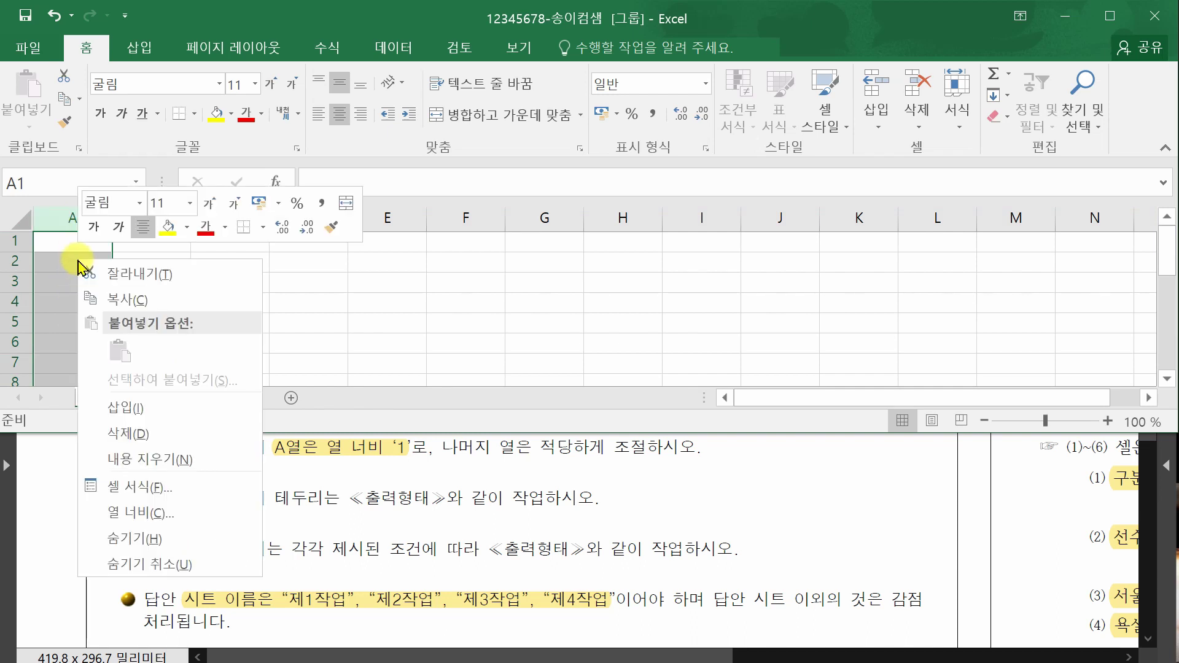
{"action": "left_click", "coordinate": [149, 516]}
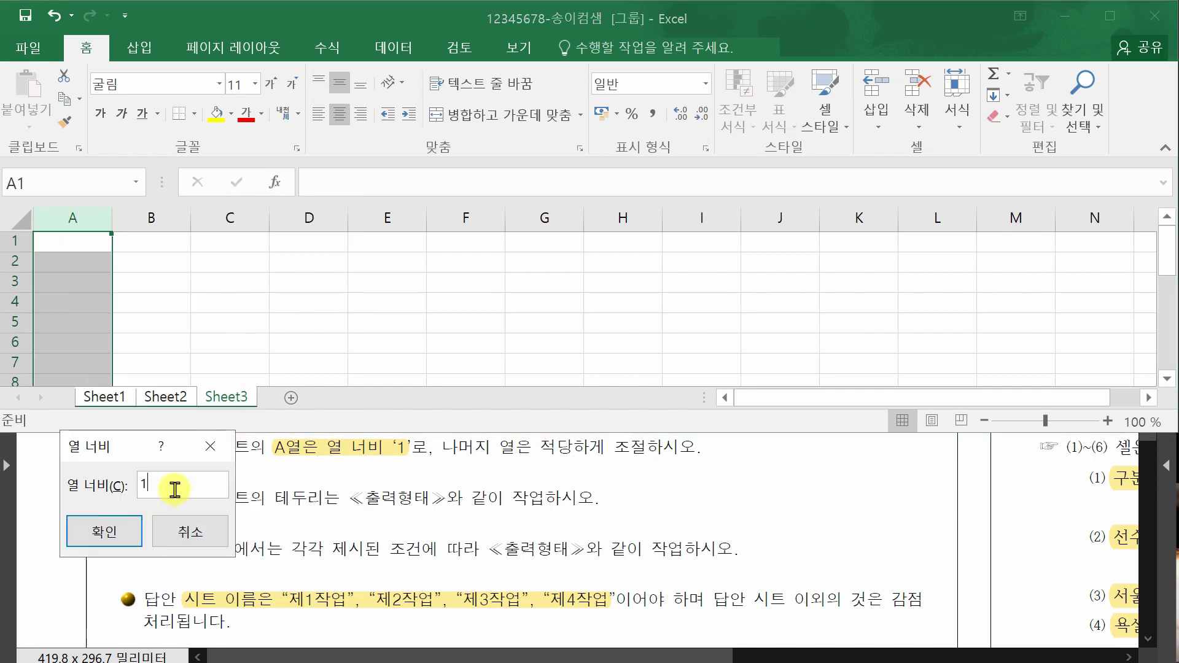
{"action": "key", "text": "Return"}
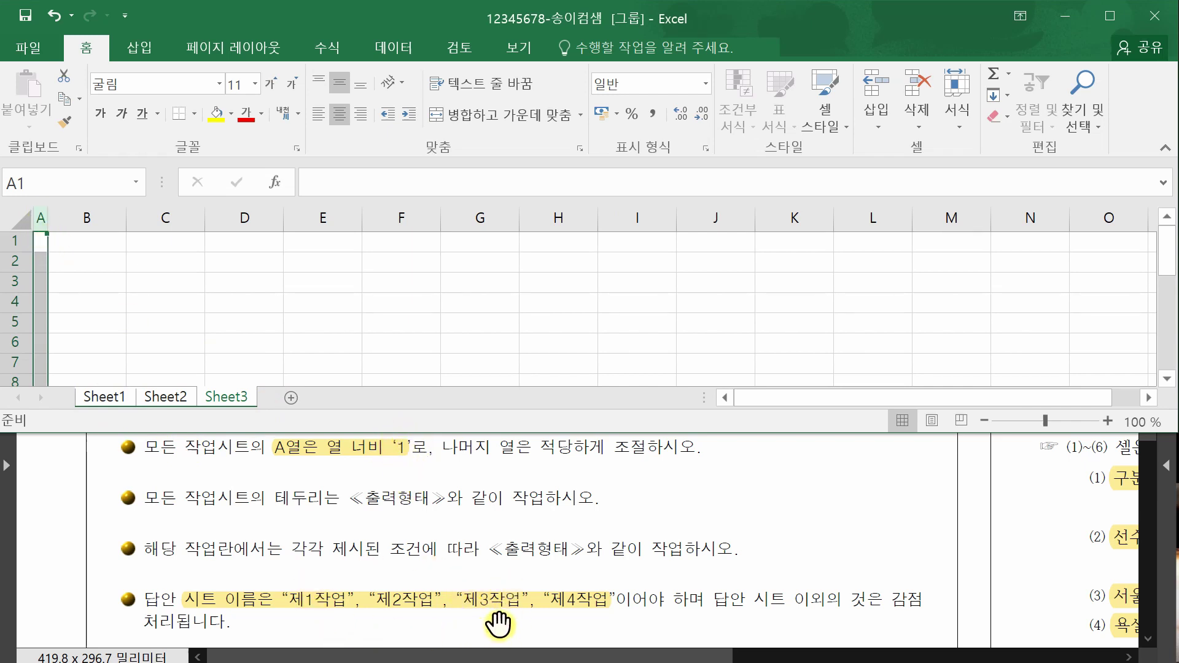
Rename Sheet3 as 제3작업.
{"action": "double_click", "coordinate": [228, 397]}
{"action": "type", "text": "ㅈ"}
{"action": "type", "text": "3작"}
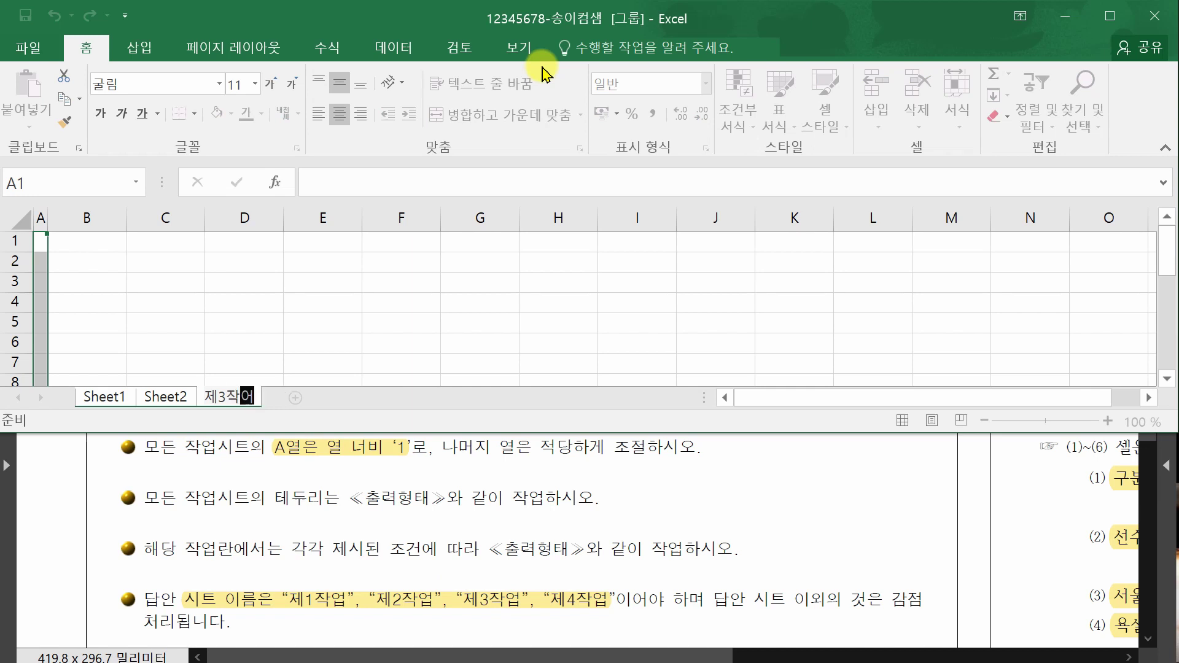
{"action": "type", "text": "업"}
{"action": "key", "text": "Return"}
Rename Sheet2 as 제2작업.
{"action": "left_click", "coordinate": [174, 399]}
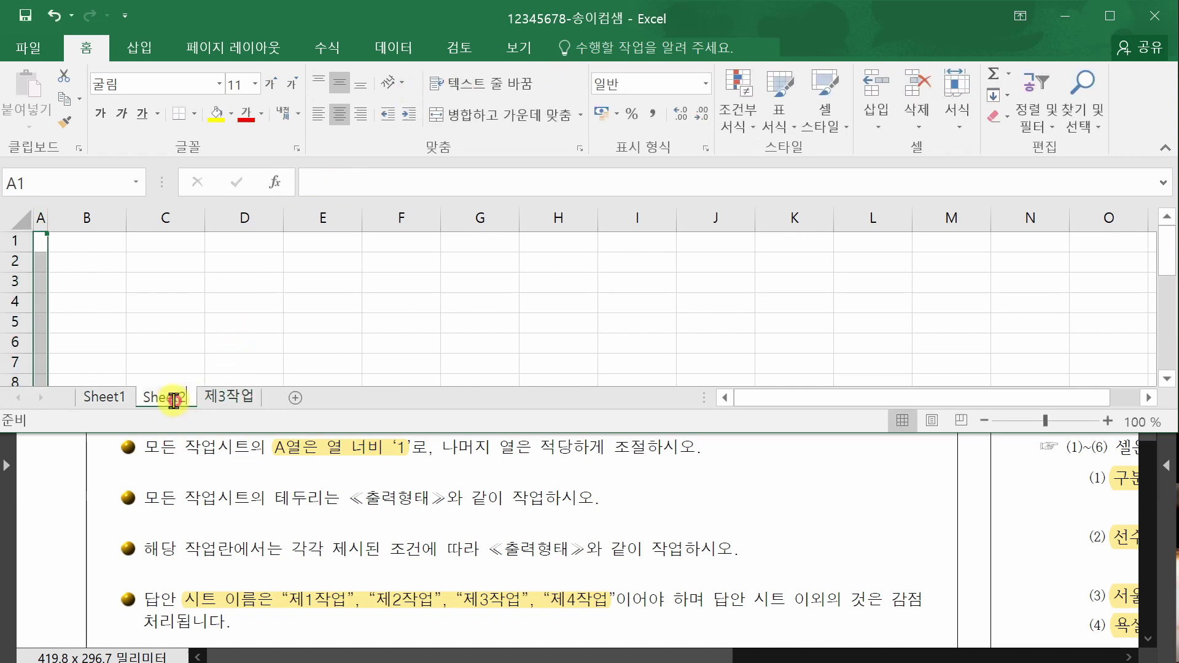
{"action": "double_click", "coordinate": [173, 399]}
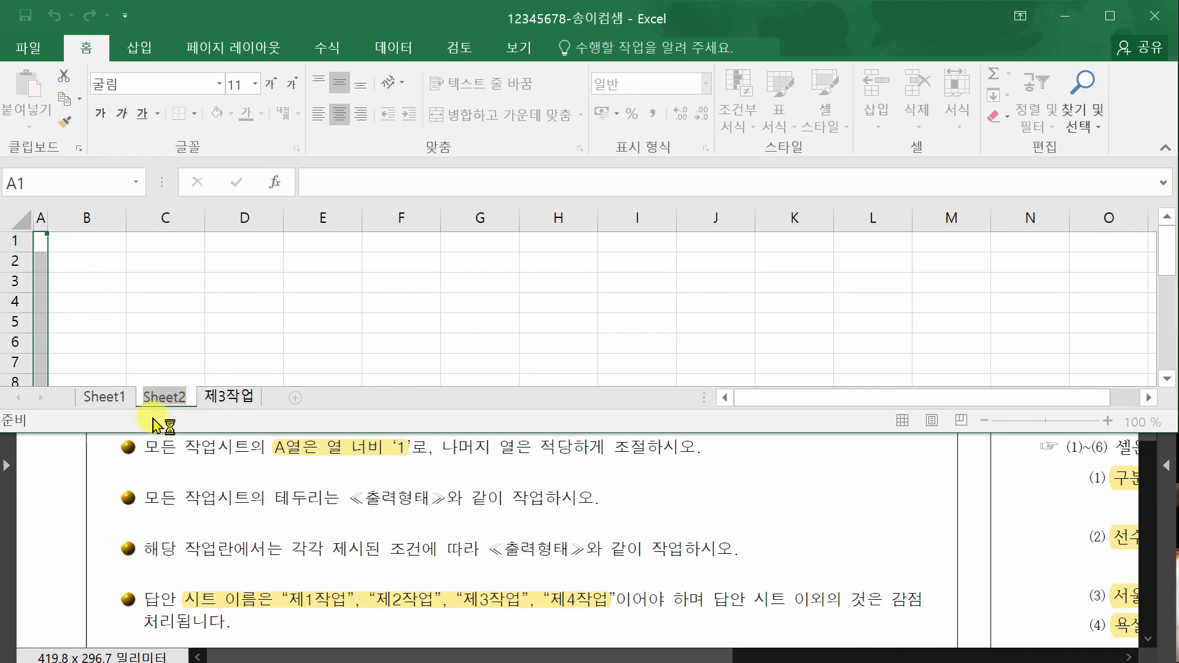
{"action": "type", "text": "제"}
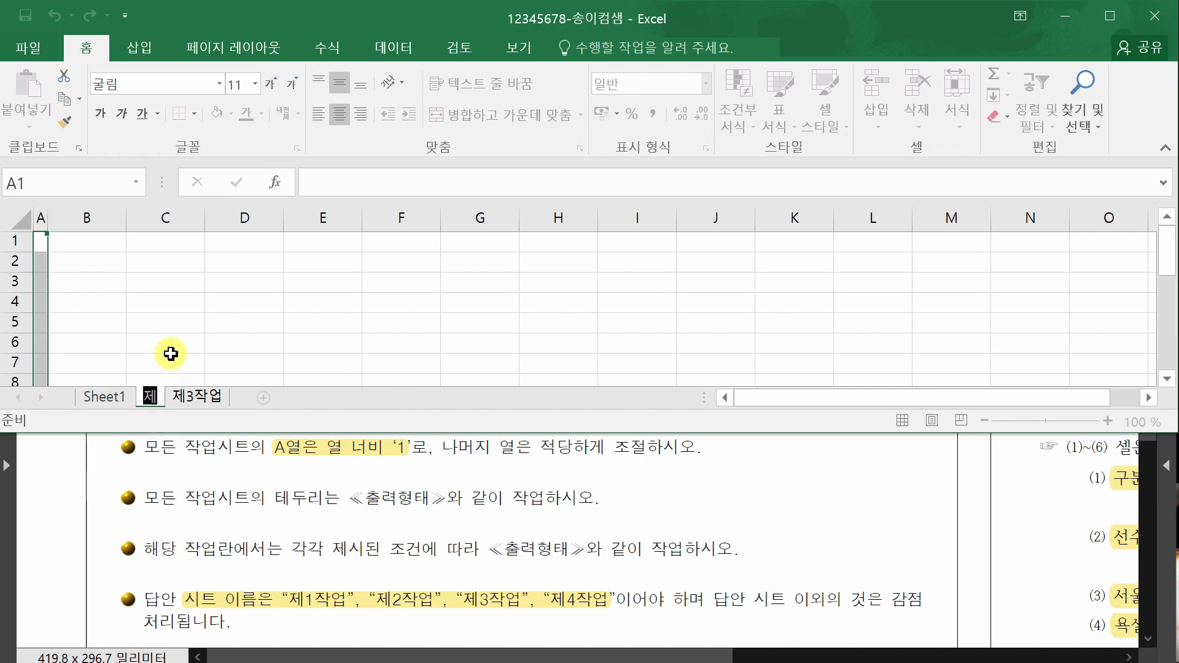
{"action": "type", "text": "2자ㄱ업"}
{"action": "key", "text": "Return"}
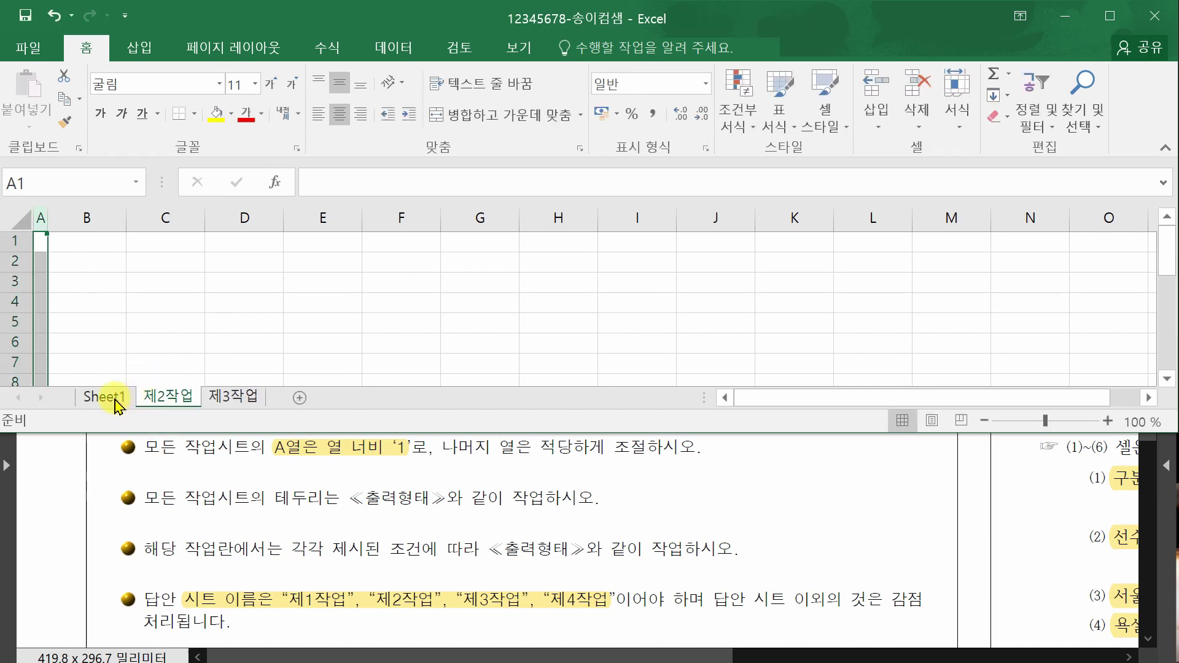
Rename Sheet1 as 제1작업, correcting the mistyped characters in the sheet name.
{"action": "left_click", "coordinate": [111, 397]}
{"action": "double_click", "coordinate": [114, 397]}
{"action": "type", "text": "ㅈㅔ1자겅ㅂ"}
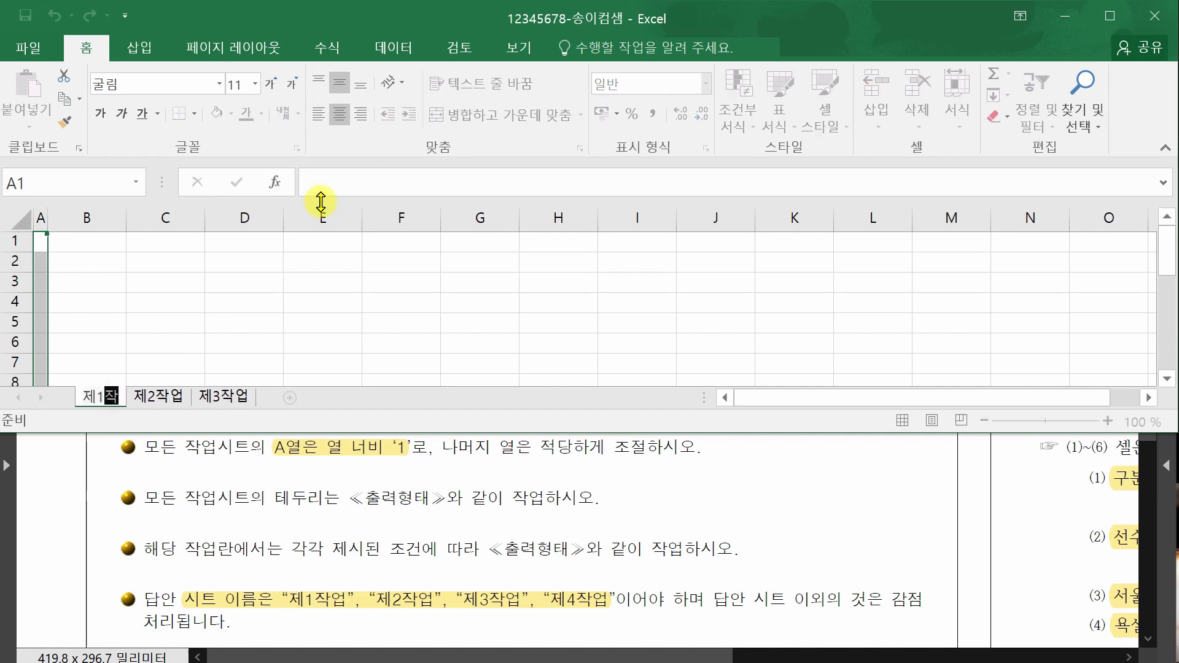
{"action": "key", "text": "Return"}
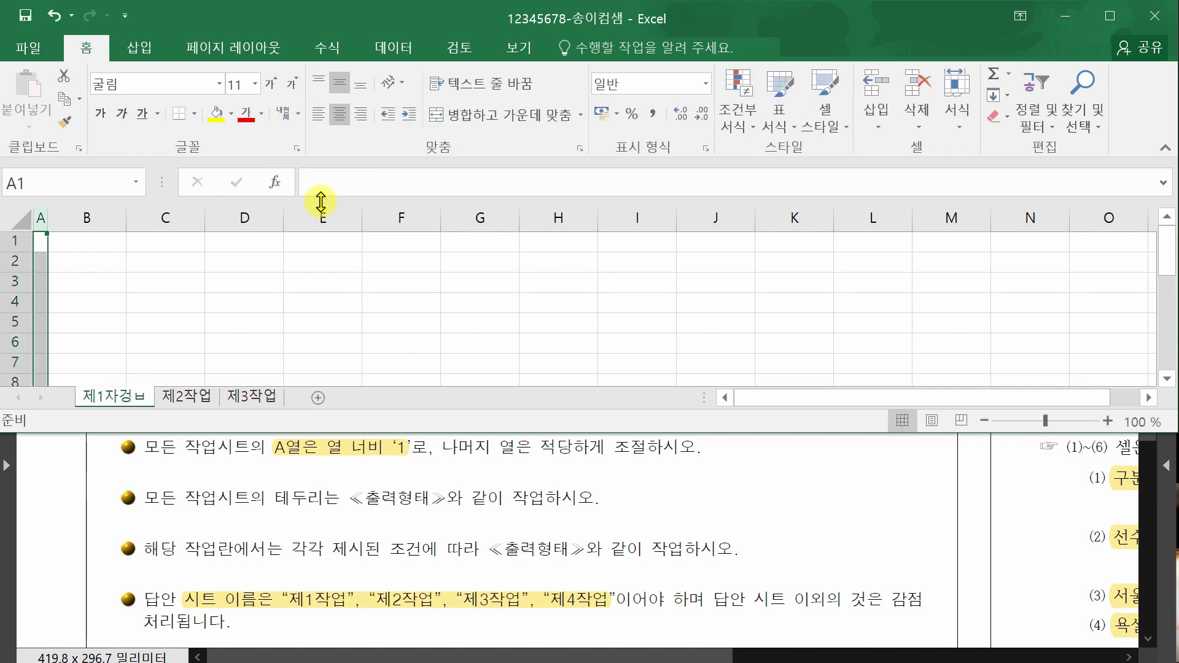
{"action": "double_click", "coordinate": [114, 396]}
{"action": "key", "text": "End"}
{"action": "key", "text": "BackSpace"}
{"action": "key", "text": "BackSpace"}
{"action": "key", "text": "BackSpace"}
{"action": "type", "text": "작업"}
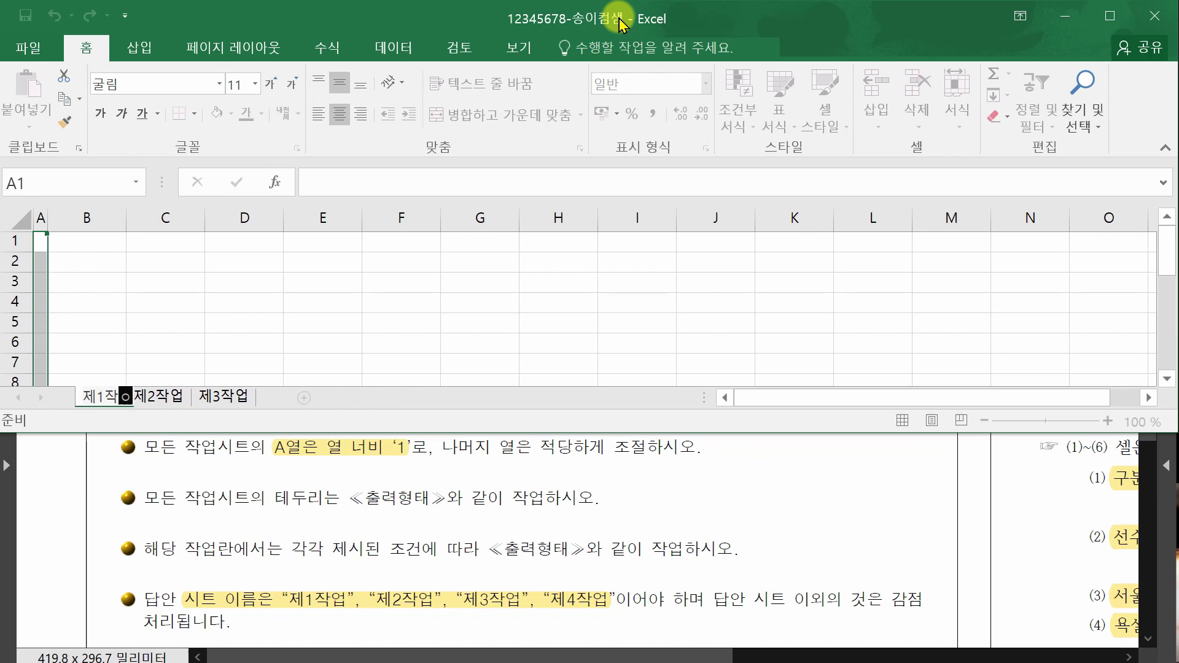
{"action": "key", "text": "Return"}
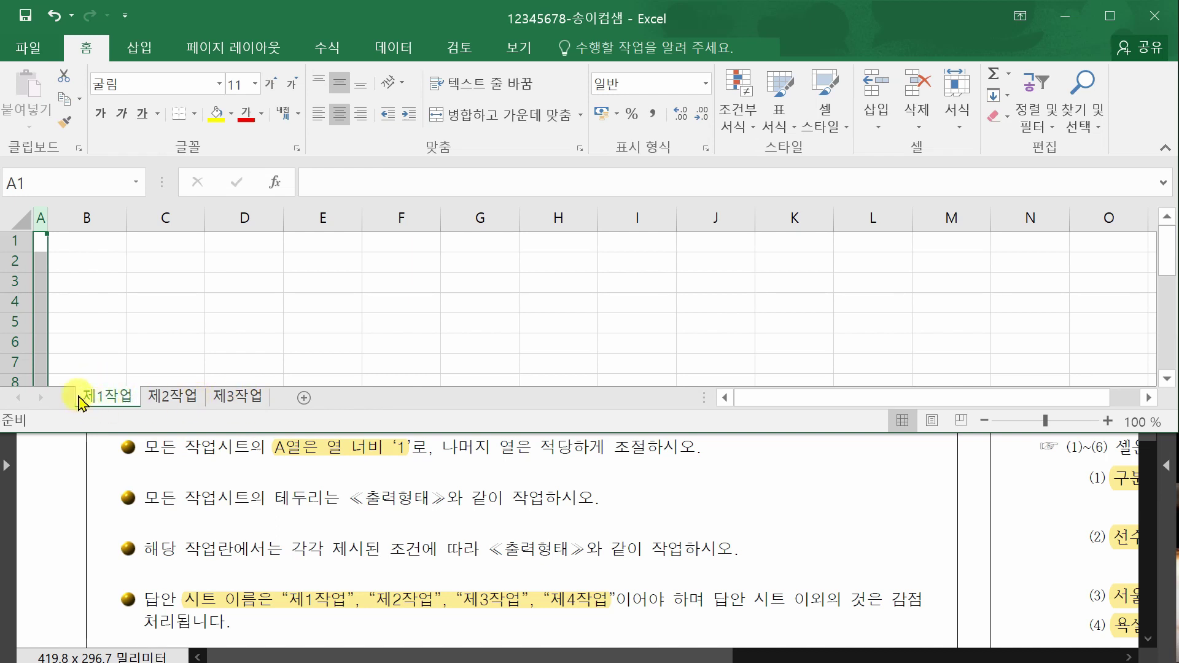
Select cell B2 in the 제1작업 and 제3작업 sheets and return to the 제1작업 sheet.
{"action": "left_click", "coordinate": [91, 264]}
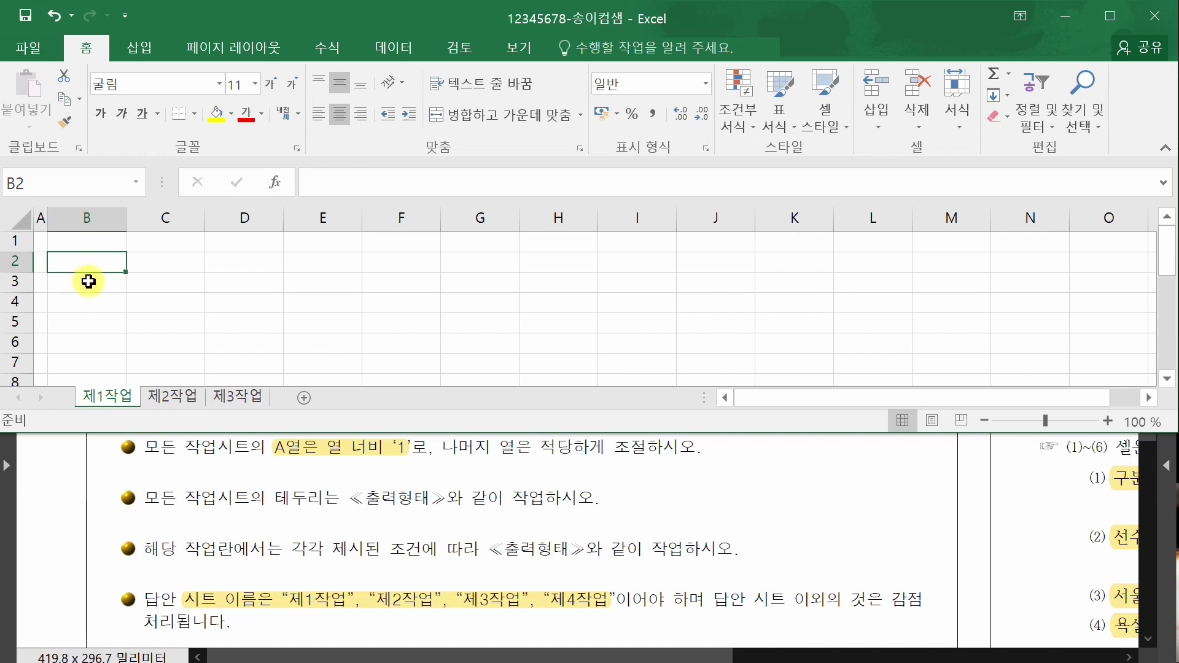
{"action": "left_click", "coordinate": [159, 396]}
{"action": "left_click", "coordinate": [229, 399]}
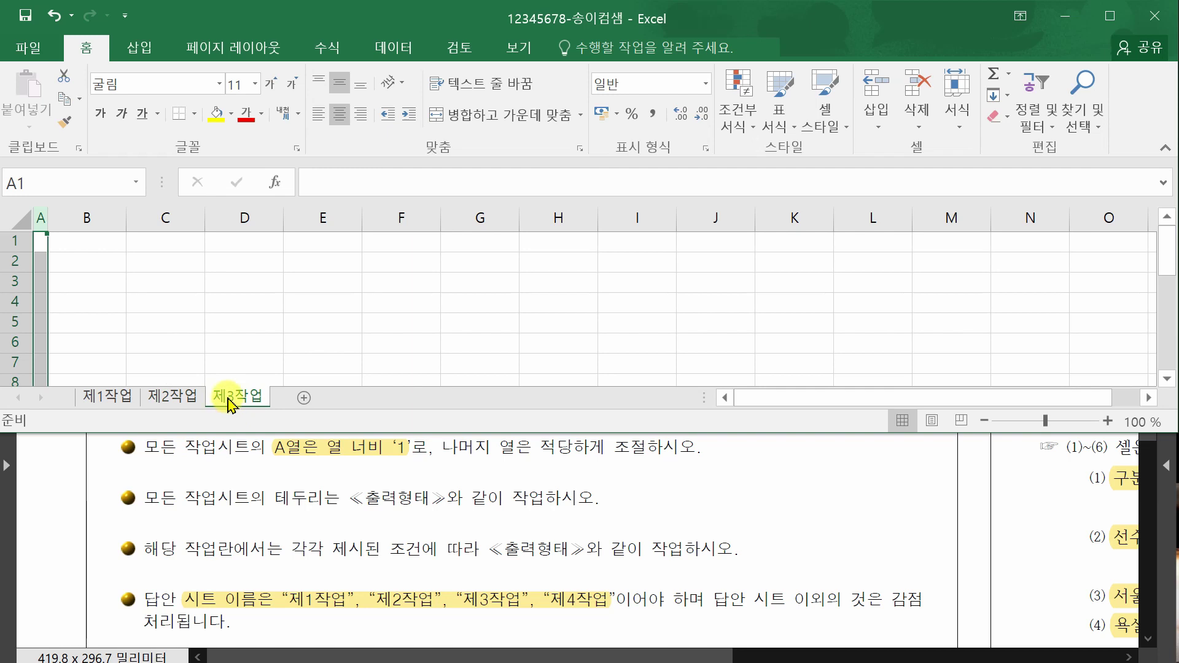
{"action": "left_click", "coordinate": [97, 263]}
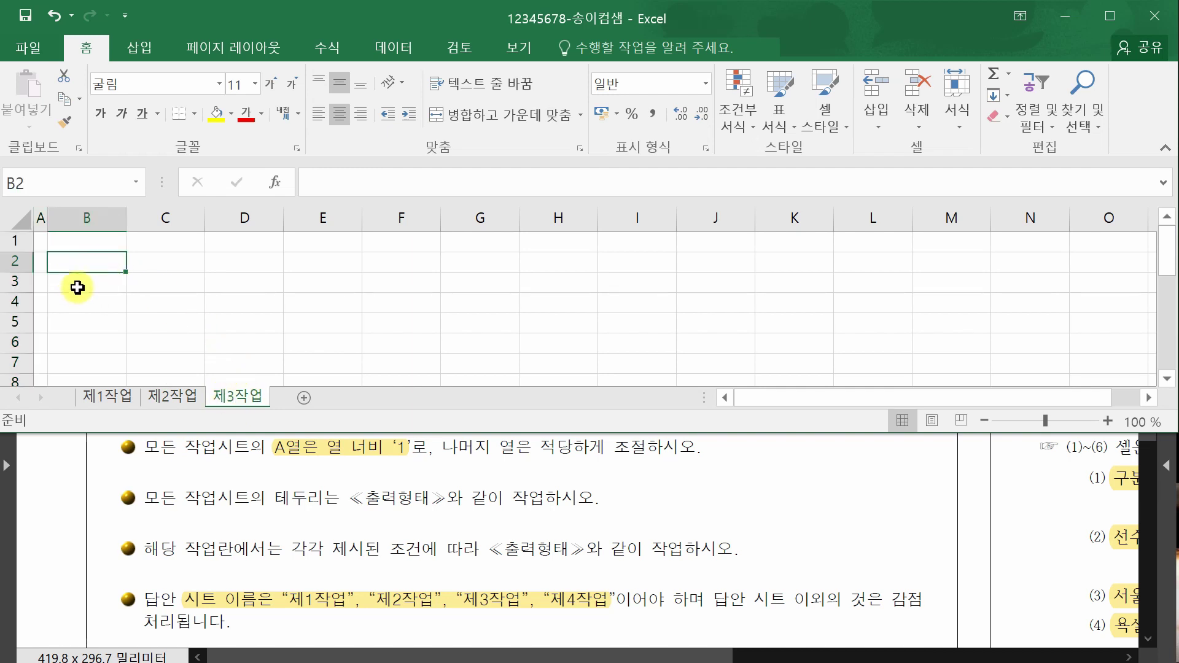
{"action": "left_click", "coordinate": [177, 400]}
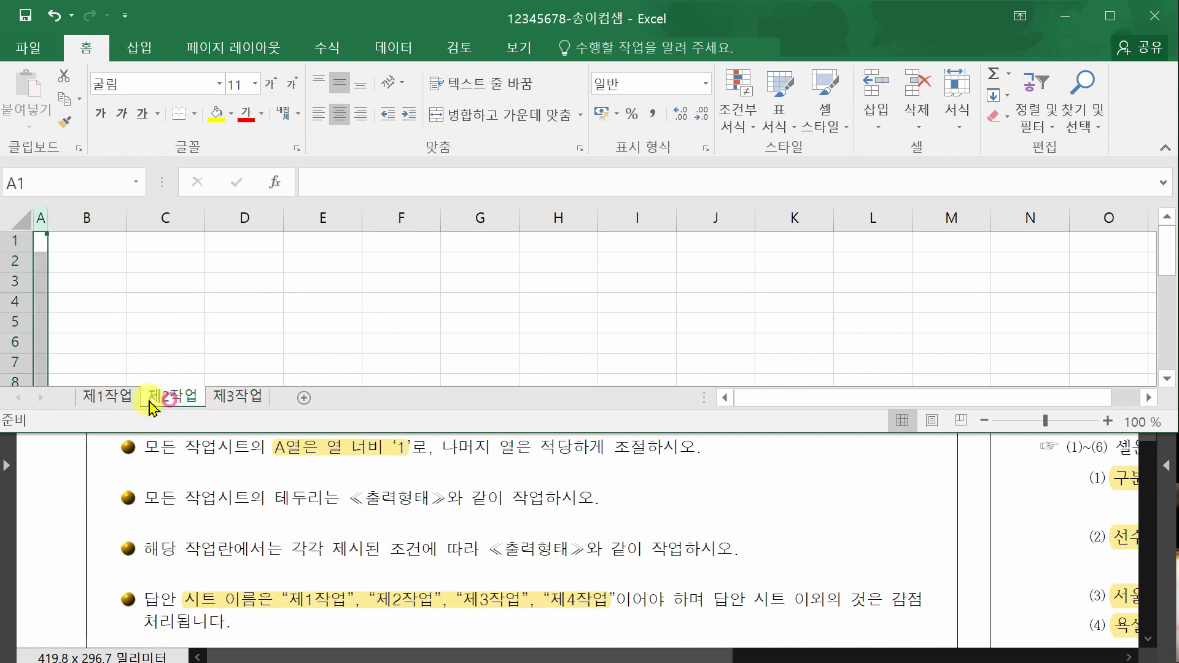
{"action": "left_click", "coordinate": [101, 402]}
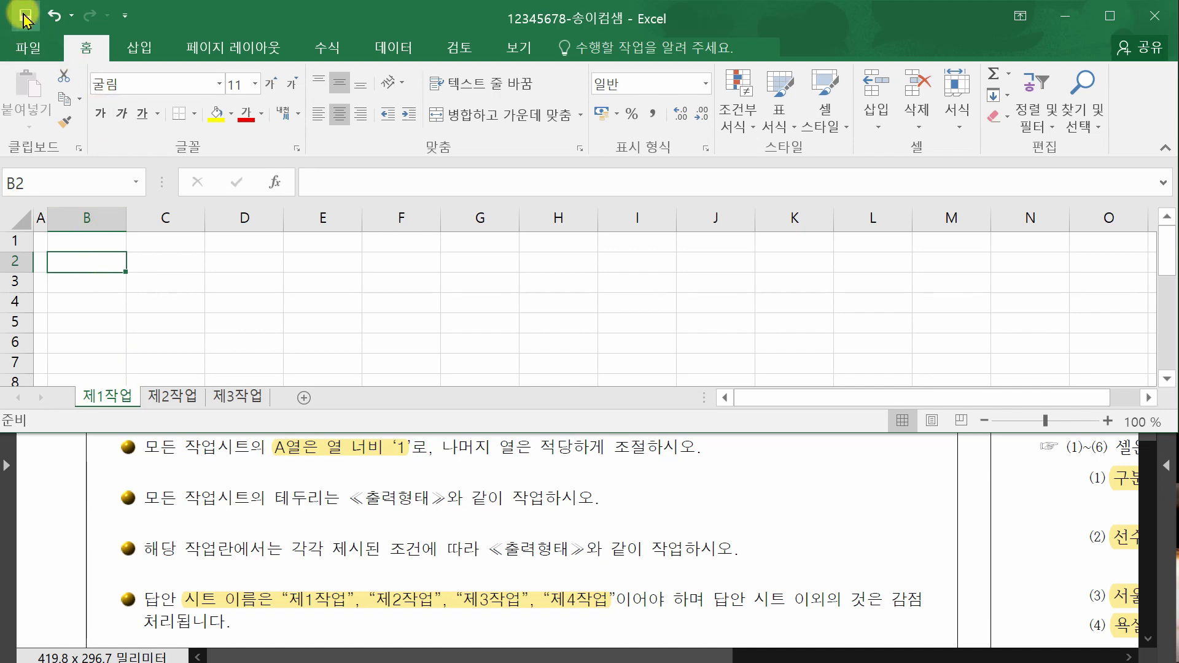
Switch to Acrobat Reader, view the output data table in the exam PDF and show the keyboard image PDF.
{"action": "left_click", "coordinate": [793, 499]}
{"action": "left_click", "coordinate": [1007, 657]}
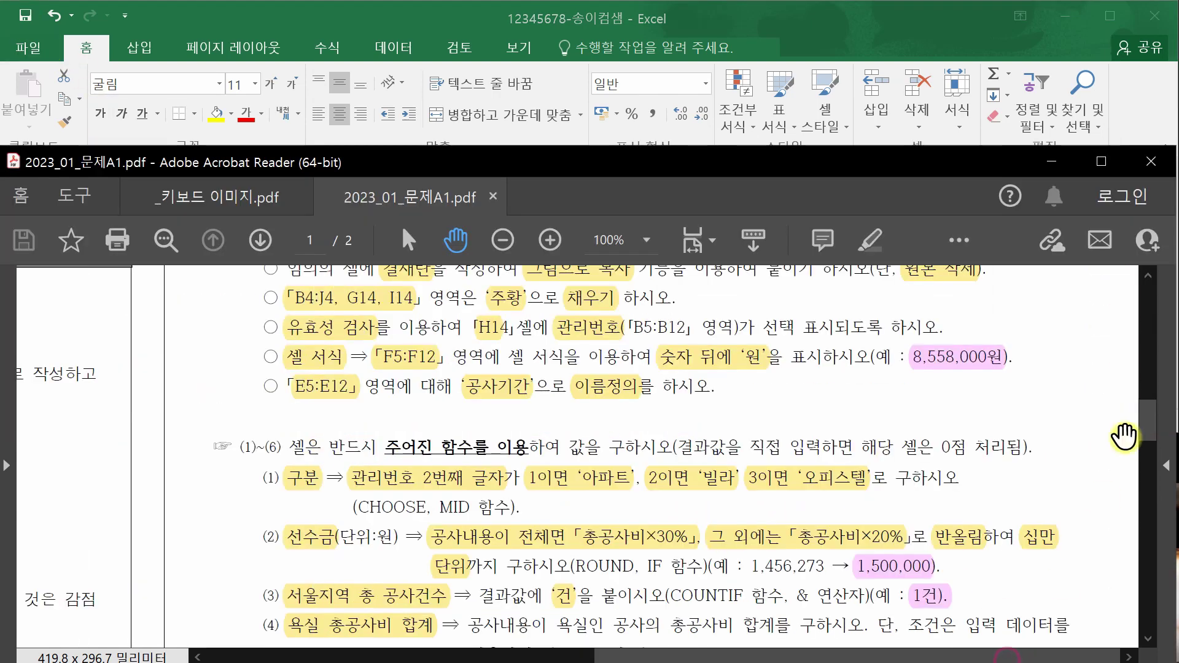
{"action": "scroll", "coordinate": [1100, 498], "scroll_direction": "up", "scroll_amount": 10}
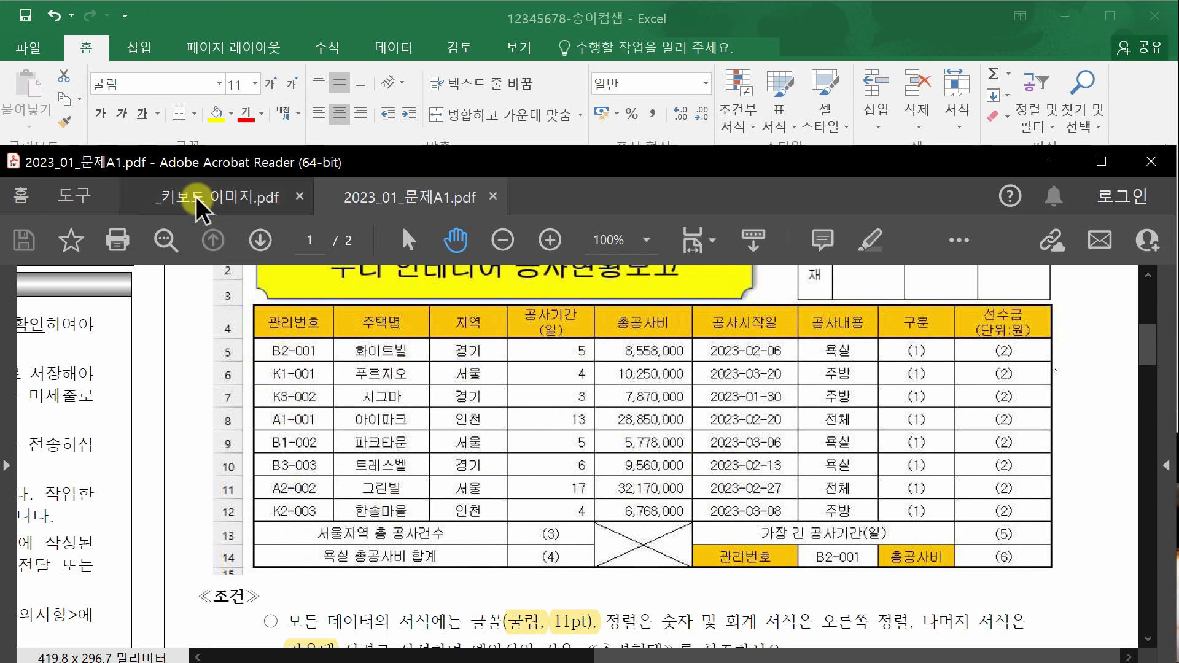
{"action": "left_click", "coordinate": [230, 203]}
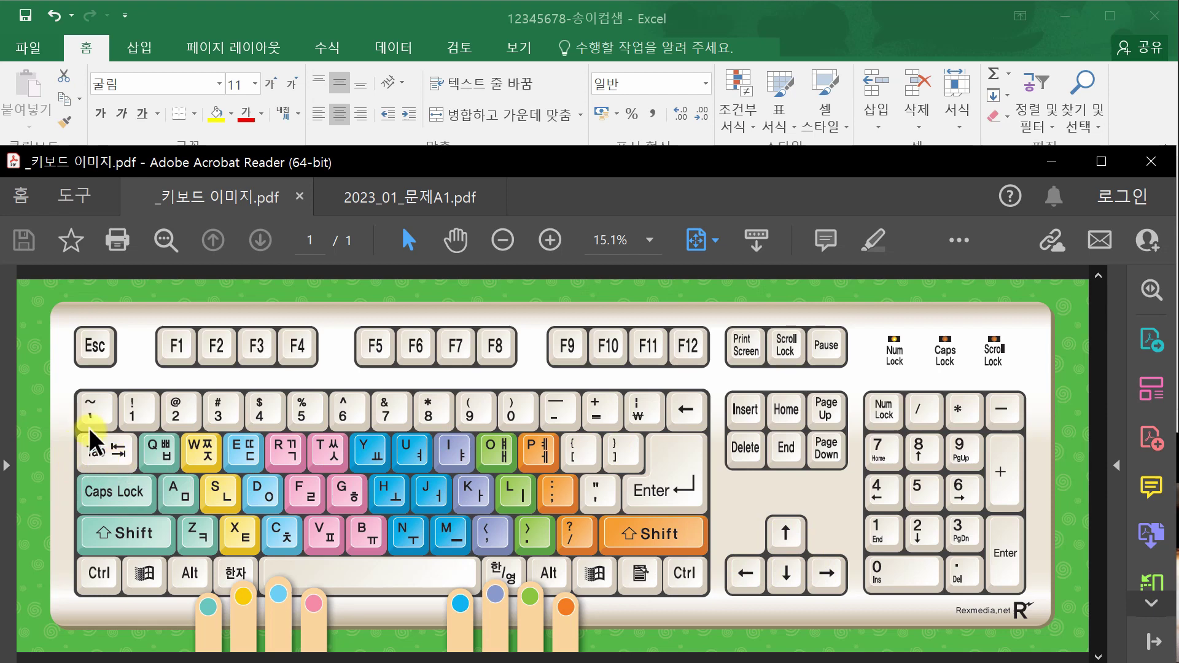
Switch back to Excel and move the active cell from B2 along row 2 to J2.
{"action": "left_click", "coordinate": [394, 14]}
{"action": "left_click", "coordinate": [99, 270]}
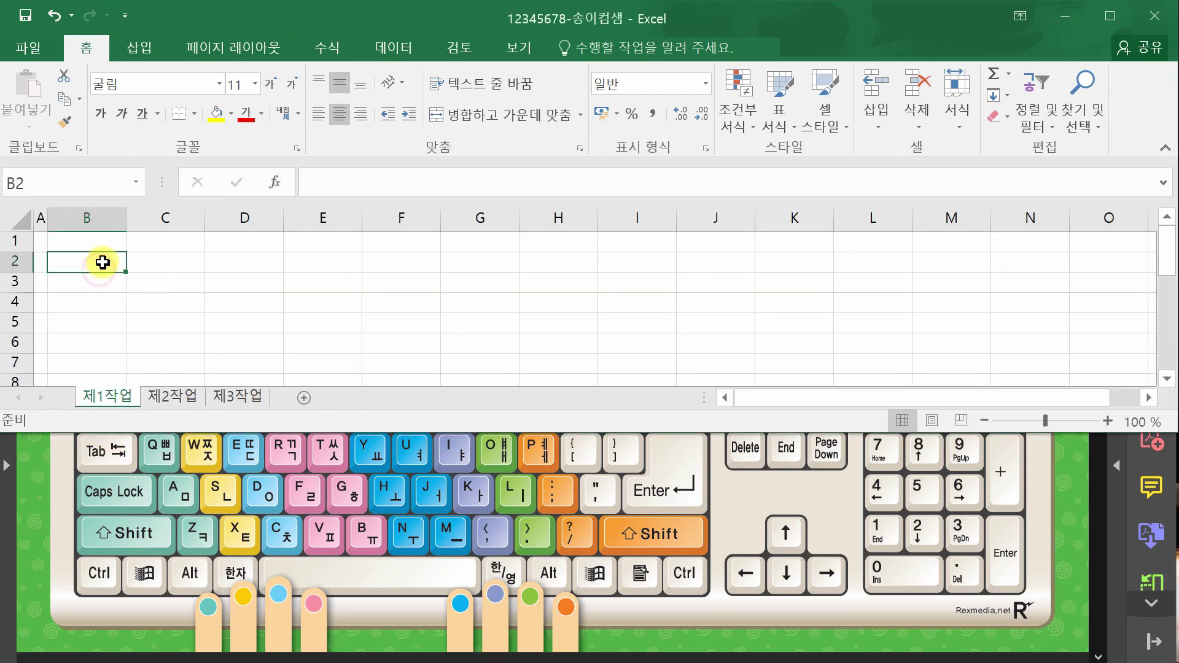
{"action": "key", "text": "Right"}
{"action": "key", "text": "Right"}
{"action": "key", "text": "Right"}
{"action": "key", "text": "Right"}
{"action": "key", "text": "Right"}
{"action": "key", "text": "Right"}
{"action": "key", "text": "Right"}
{"action": "key", "text": "Right"}
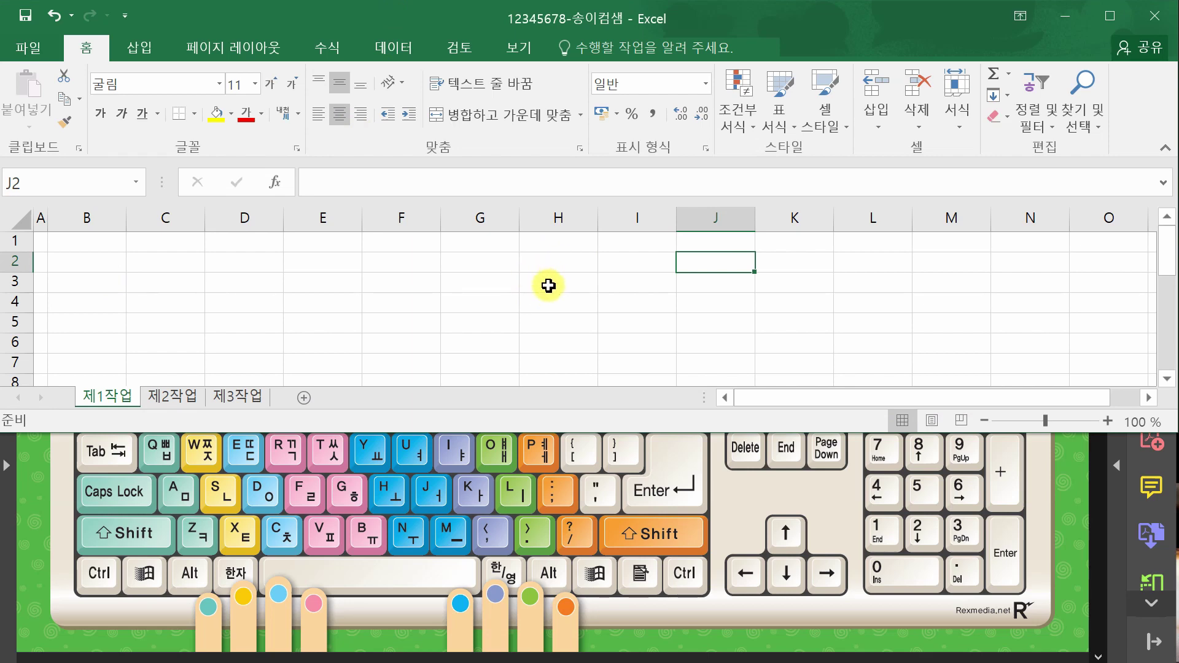
Move the active cell backwards along row 2 from J2 to C2.
{"action": "left_click", "coordinate": [123, 533]}
{"action": "left_click", "coordinate": [112, 453]}
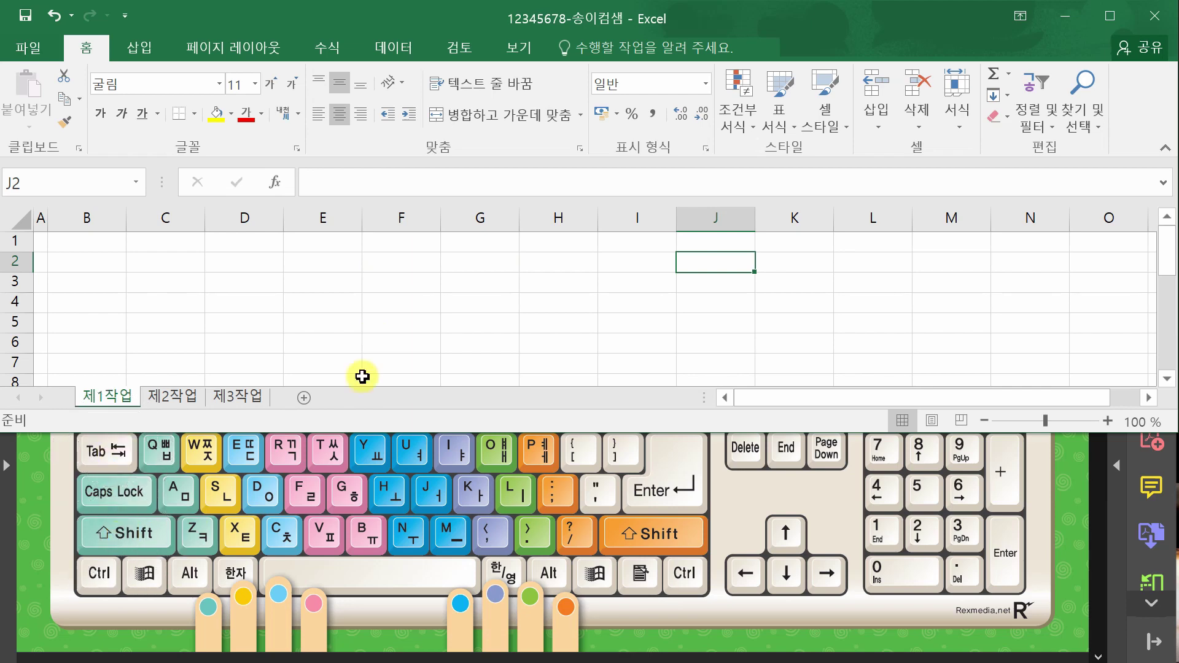
{"action": "key", "text": "shift+Tab"}
{"action": "key", "text": "shift+Tab"}
{"action": "key", "text": "shift+Tab"}
{"action": "key", "text": "shift+Tab"}
{"action": "key", "text": "shift+Tab"}
{"action": "key", "text": "shift+Tab"}
{"action": "key", "text": "shift+Tab"}
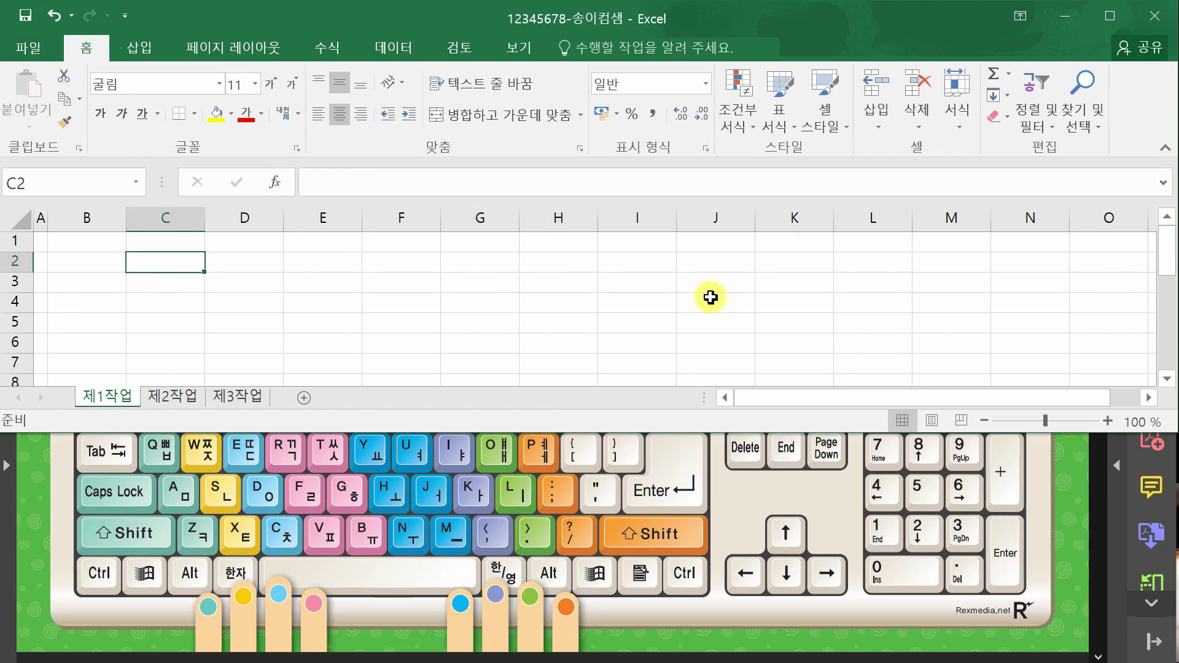
Move the active cell five cells forward from C2 along row 2 and return it to C2.
{"action": "key", "text": "Tab"}
{"action": "key", "text": "Tab"}
{"action": "key", "text": "Tab"}
{"action": "key", "text": "Tab"}
{"action": "key", "text": "Tab"}
{"action": "key", "text": "shift+Tab"}
{"action": "key", "text": "shift+Tab"}
{"action": "key", "text": "shift+Tab"}
{"action": "key", "text": "shift+Tab"}
{"action": "key", "text": "shift+Tab"}
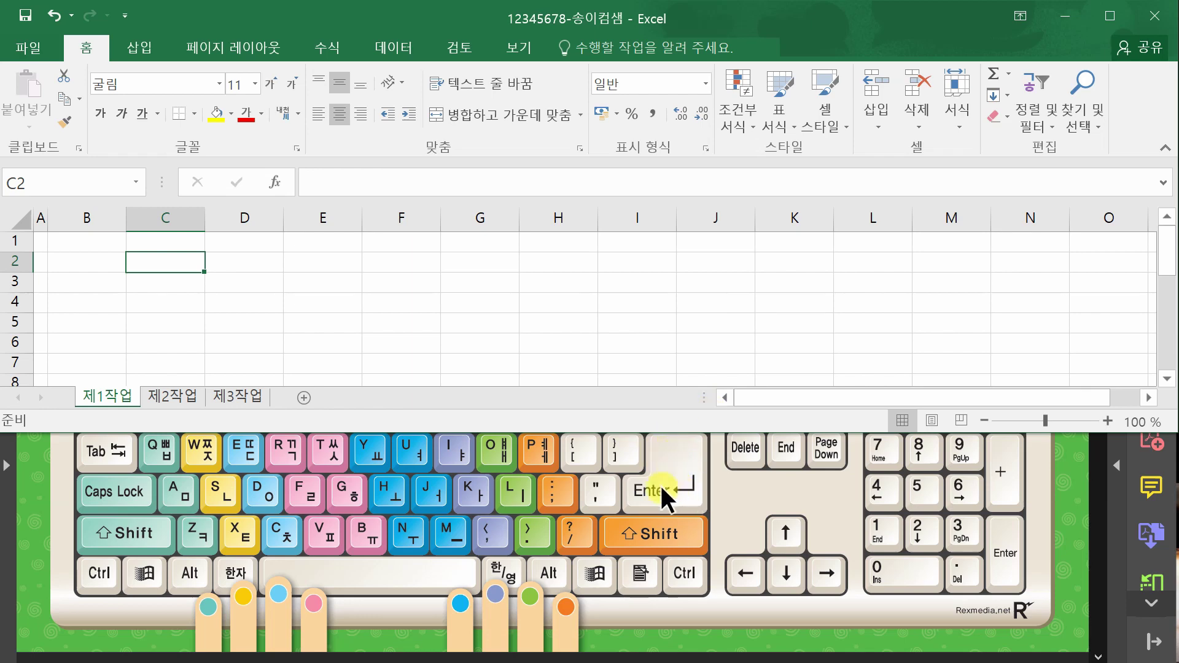
Move the active cell from D3 down to D7, discard a trial + entry there, and return to D3.
{"action": "left_click", "coordinate": [242, 279]}
{"action": "key", "text": "Return"}
{"action": "key", "text": "Return"}
{"action": "key", "text": "Return"}
{"action": "key", "text": "Return"}
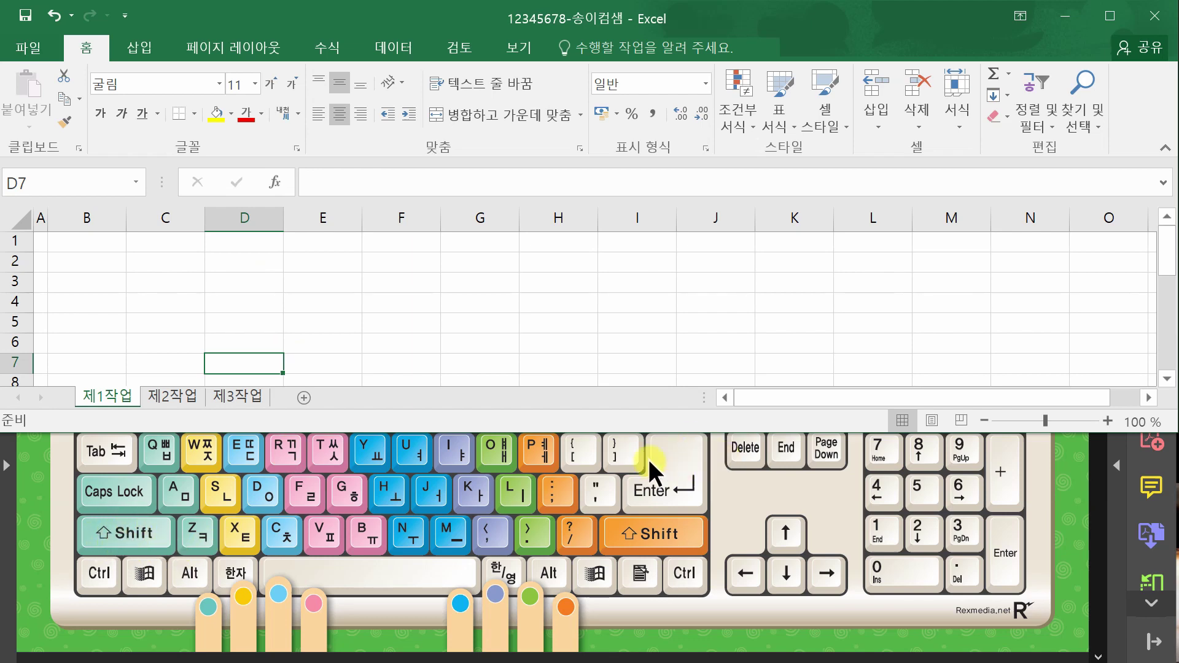
{"action": "type", "text": "+"}
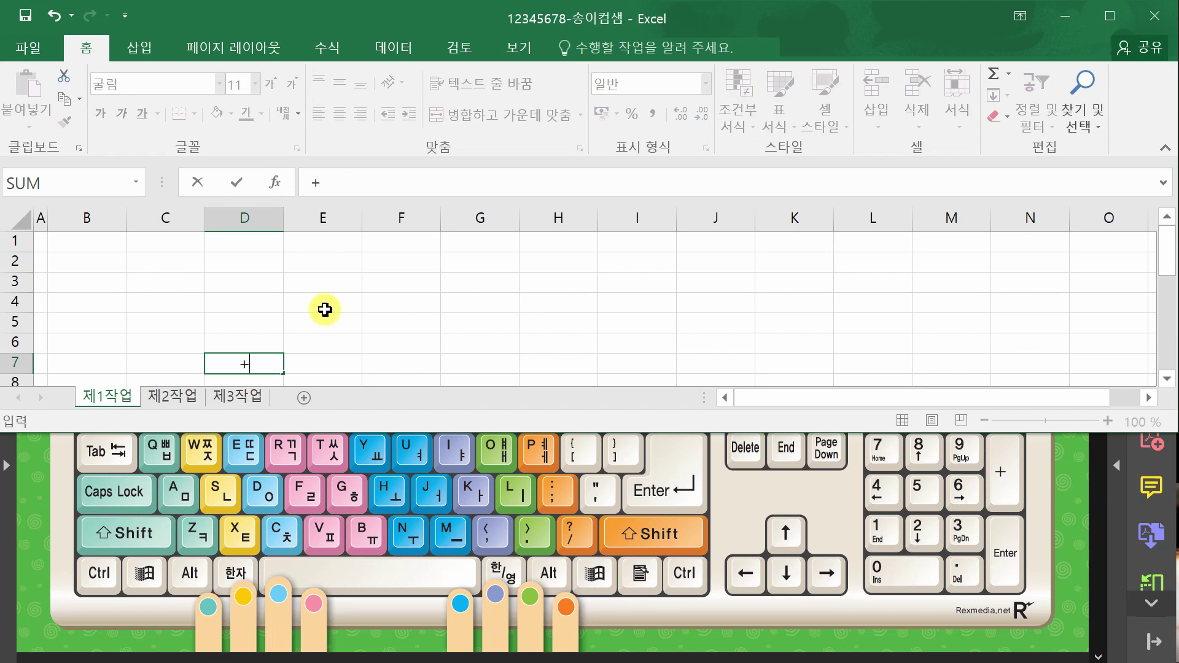
{"action": "key", "text": "Escape"}
{"action": "key", "text": "Up"}
{"action": "key", "text": "Up"}
{"action": "key", "text": "Up"}
{"action": "key", "text": "Up"}
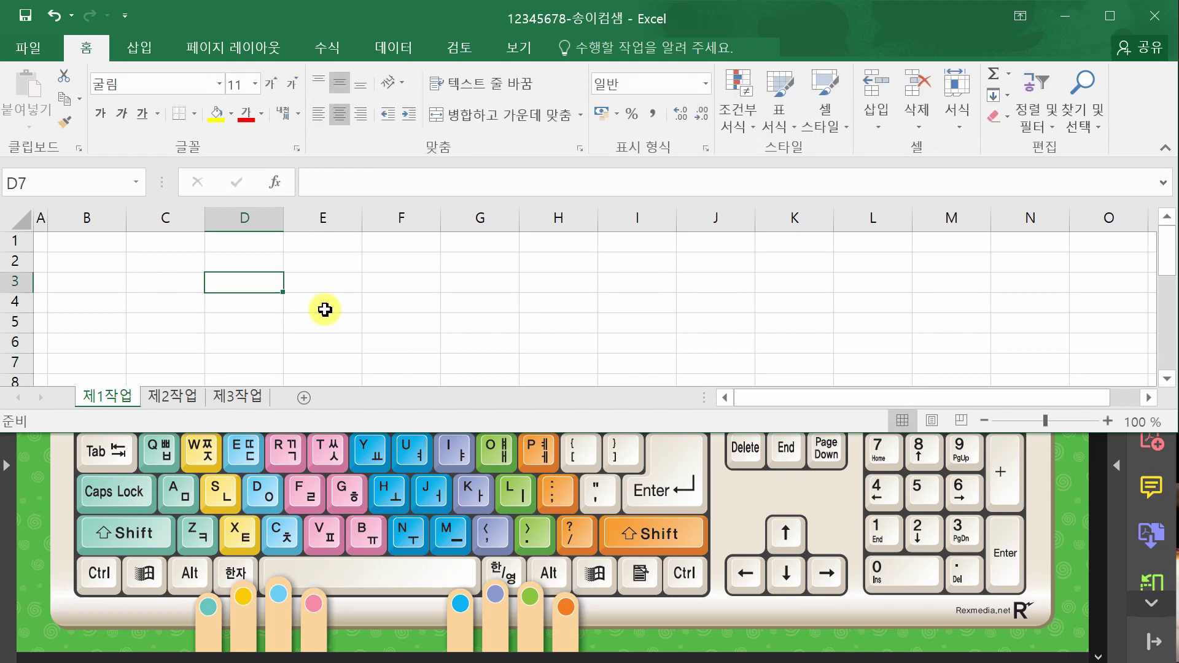
Move the active cell from D3 across row 3 to J3 and back to D3.
{"action": "key", "text": "Right"}
{"action": "key", "text": "Right"}
{"action": "key", "text": "Right"}
{"action": "key", "text": "Right"}
{"action": "key", "text": "Right"}
{"action": "key", "text": "Right"}
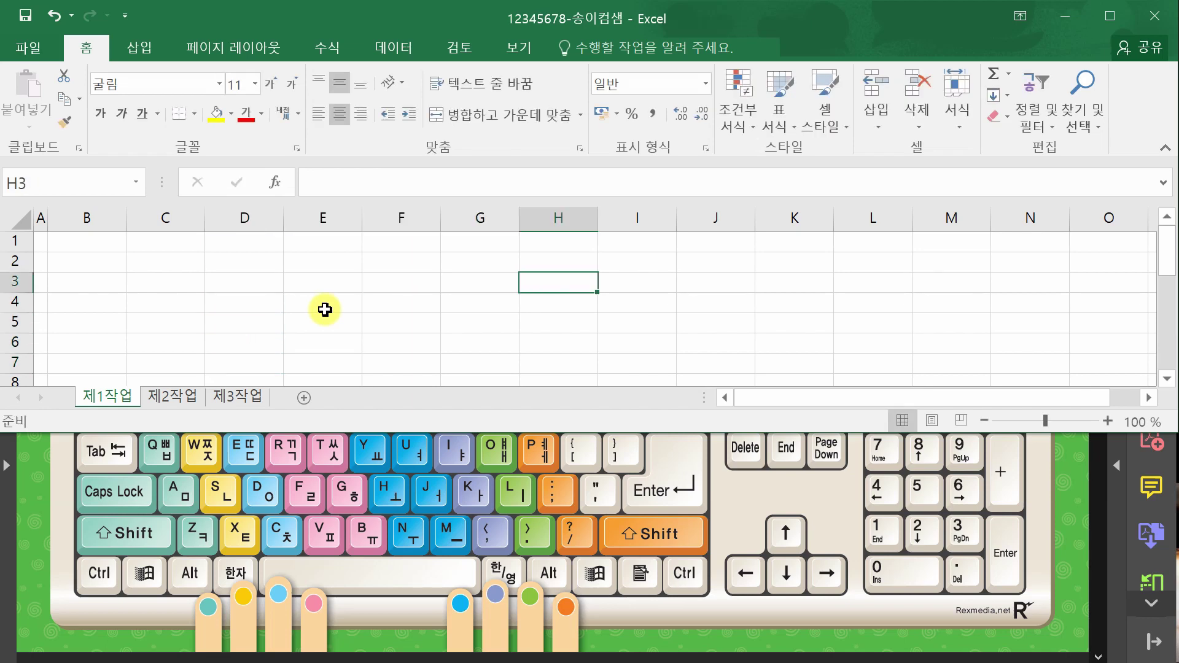
{"action": "key", "text": "Left"}
{"action": "key", "text": "Left"}
{"action": "key", "text": "Left"}
{"action": "key", "text": "Left"}
{"action": "key", "text": "Left"}
{"action": "key", "text": "Left"}
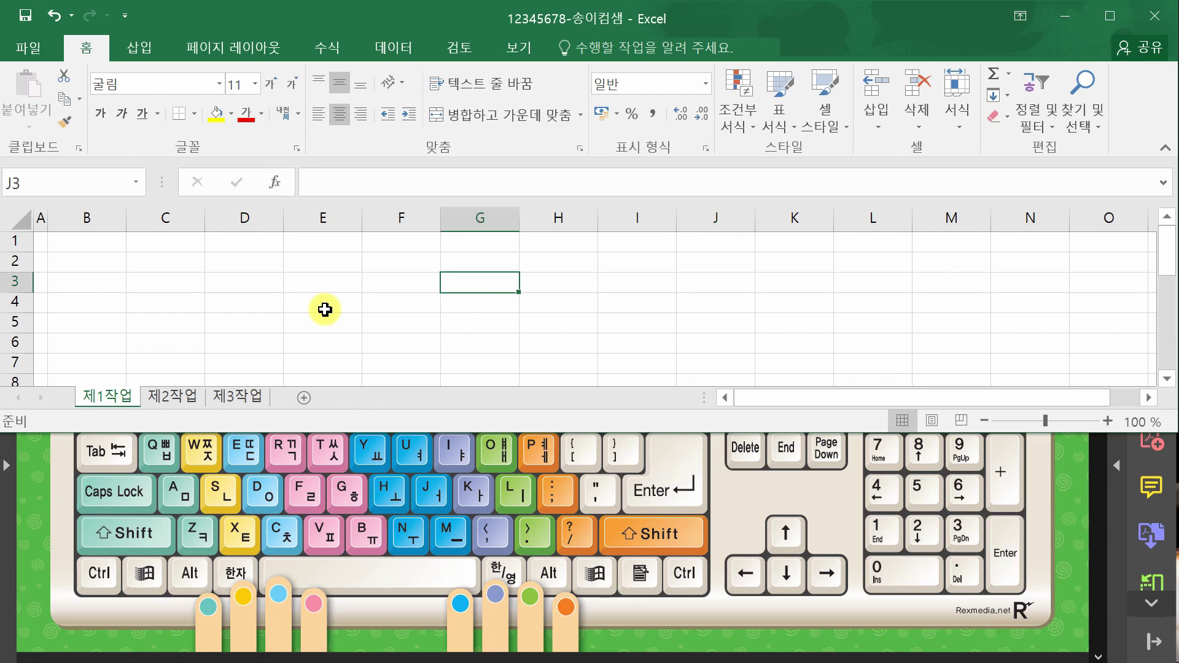
Move the active cell four cells down column D from D3 and back up to D3.
{"action": "key", "text": "Down"}
{"action": "key", "text": "Down"}
{"action": "key", "text": "Down"}
{"action": "key", "text": "Down"}
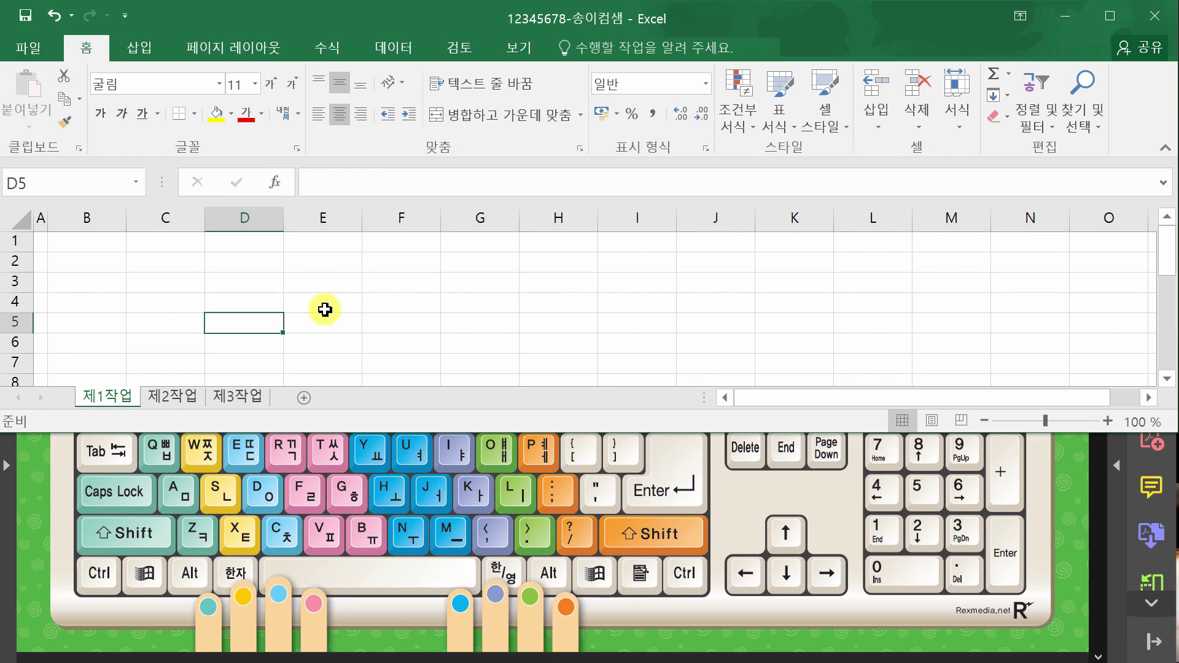
{"action": "key", "text": "Up"}
{"action": "key", "text": "Up"}
{"action": "key", "text": "Up"}
{"action": "key", "text": "Up"}
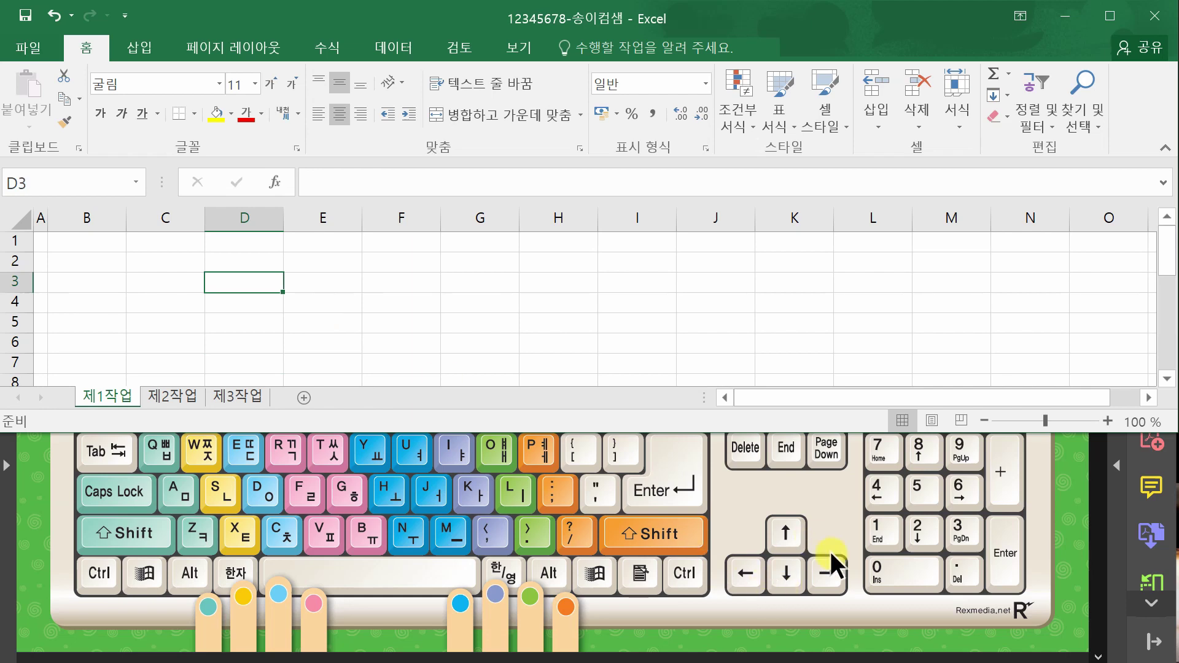
Switch to Acrobat Reader, review the keyboard image PDF and view the exam's output table from its title down to row 14.
{"action": "left_click", "coordinate": [739, 533]}
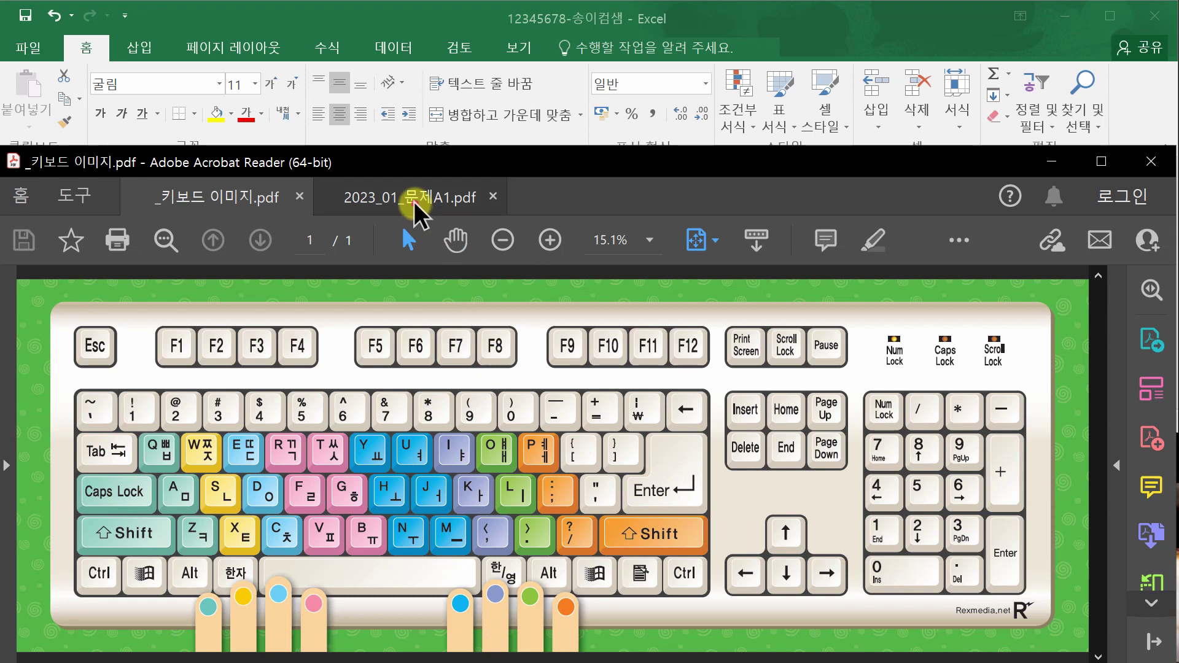
{"action": "left_click", "coordinate": [412, 199]}
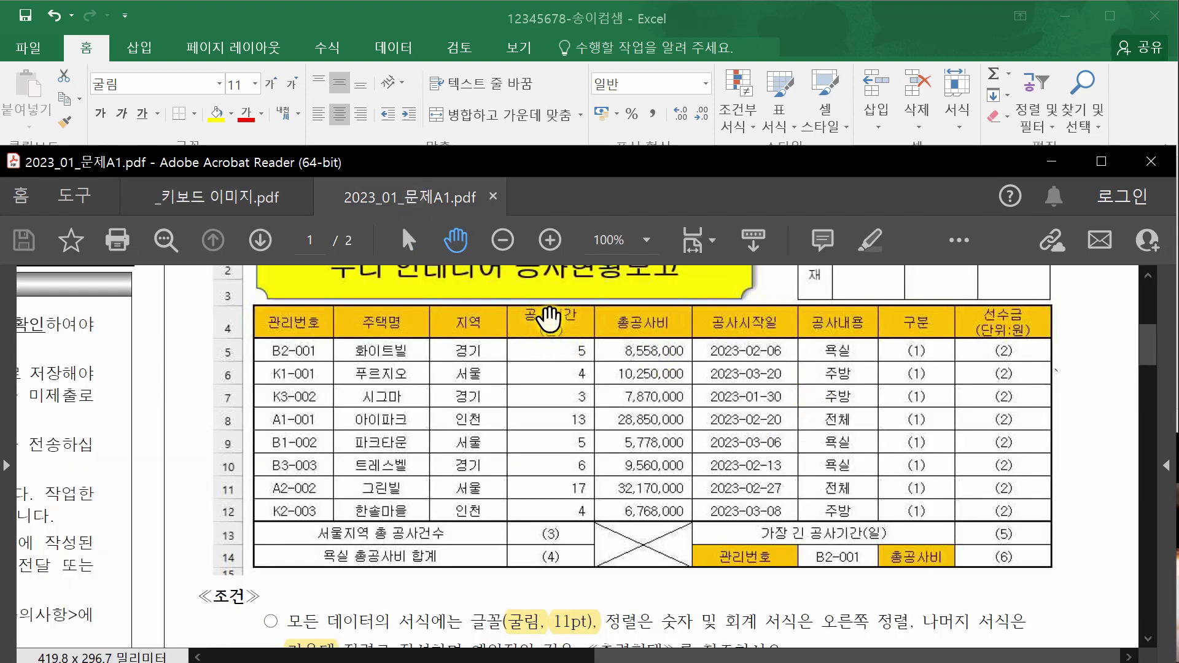
{"action": "left_click", "coordinate": [216, 198]}
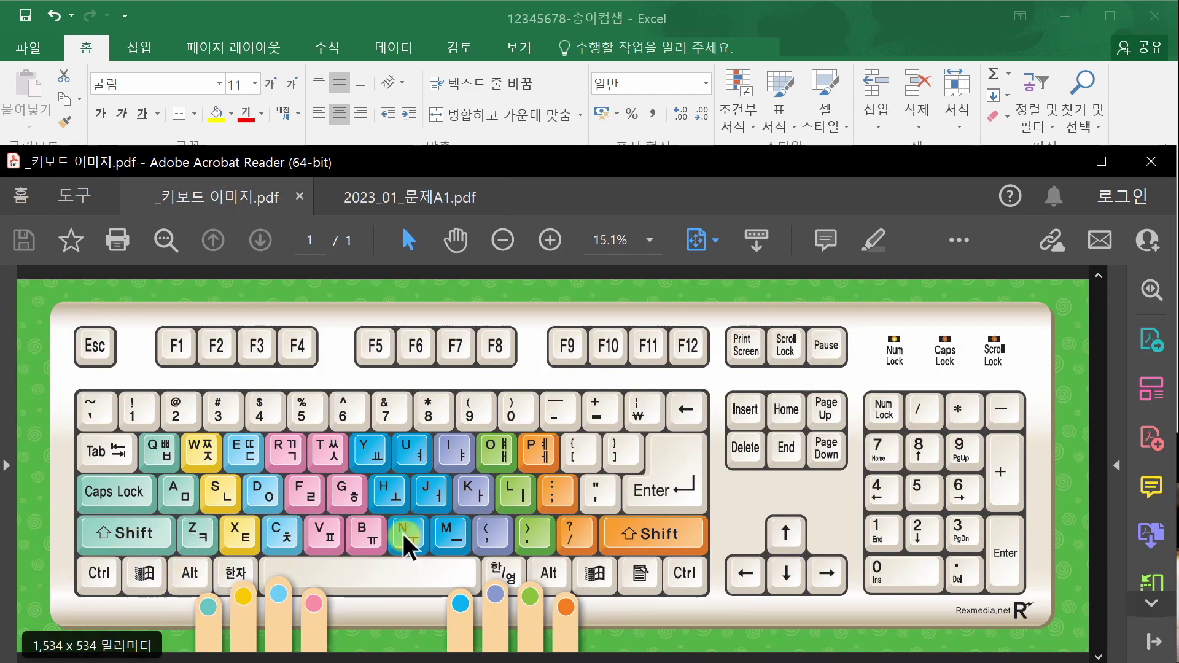
{"action": "left_click", "coordinate": [430, 196]}
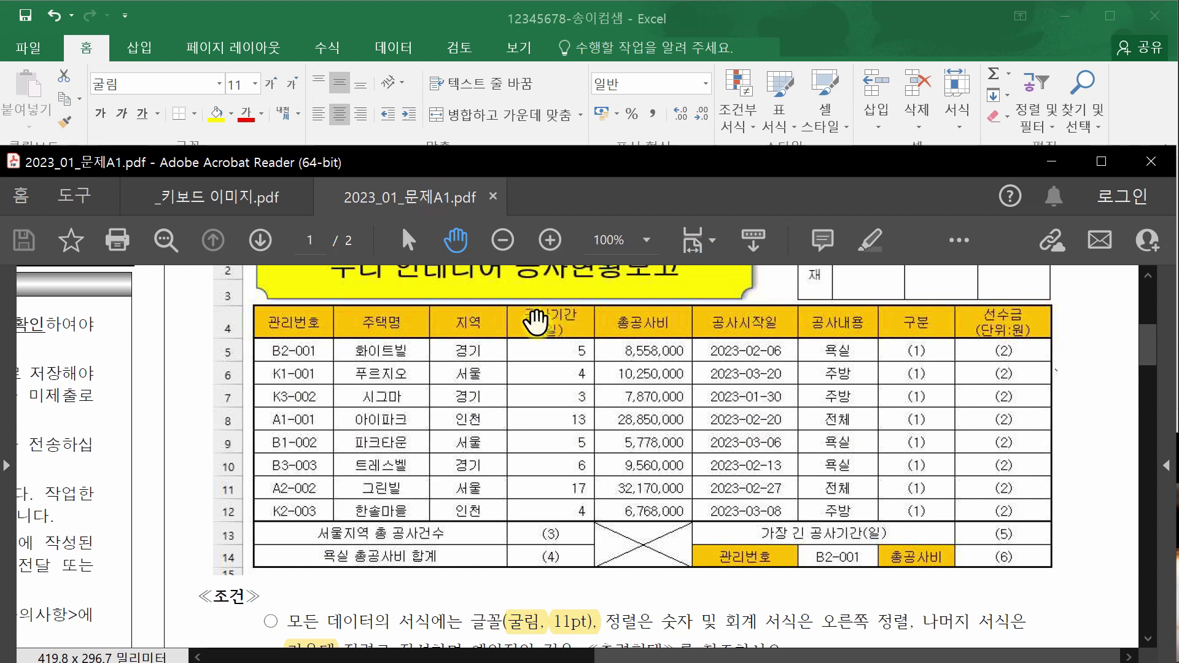
{"action": "scroll", "coordinate": [637, 441], "scroll_direction": "up", "scroll_amount": 1}
{"action": "scroll", "coordinate": [637, 440], "scroll_direction": "up", "scroll_amount": 2}
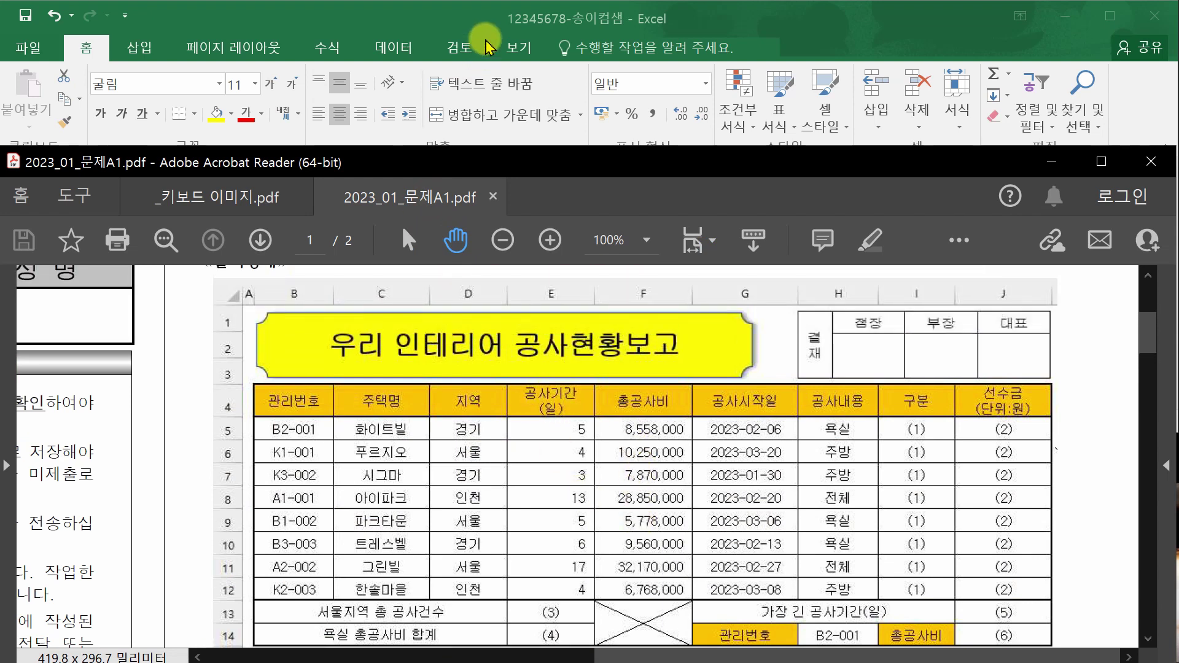
Switch to Excel, shorten its window so the exam table shows beneath it, and collapse the ribbon.
{"action": "left_click", "coordinate": [502, 20]}
{"action": "left_click_drag", "start_coordinate": [488, 435], "coordinate": [491, 363]}
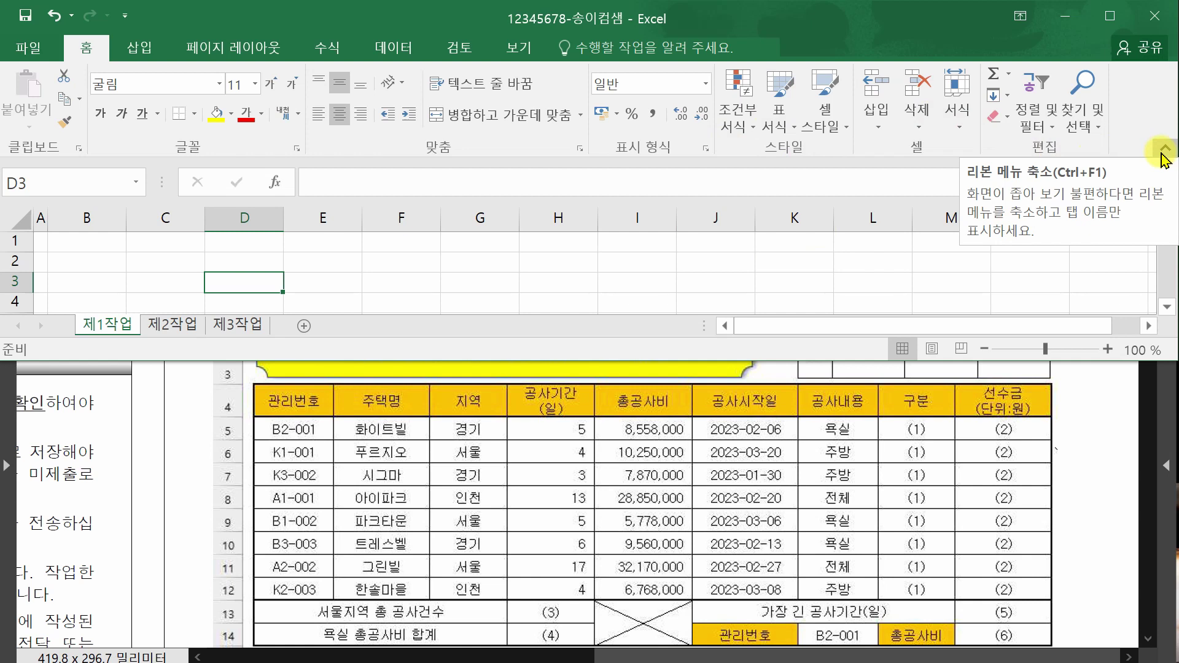
{"action": "left_click", "coordinate": [1165, 152]}
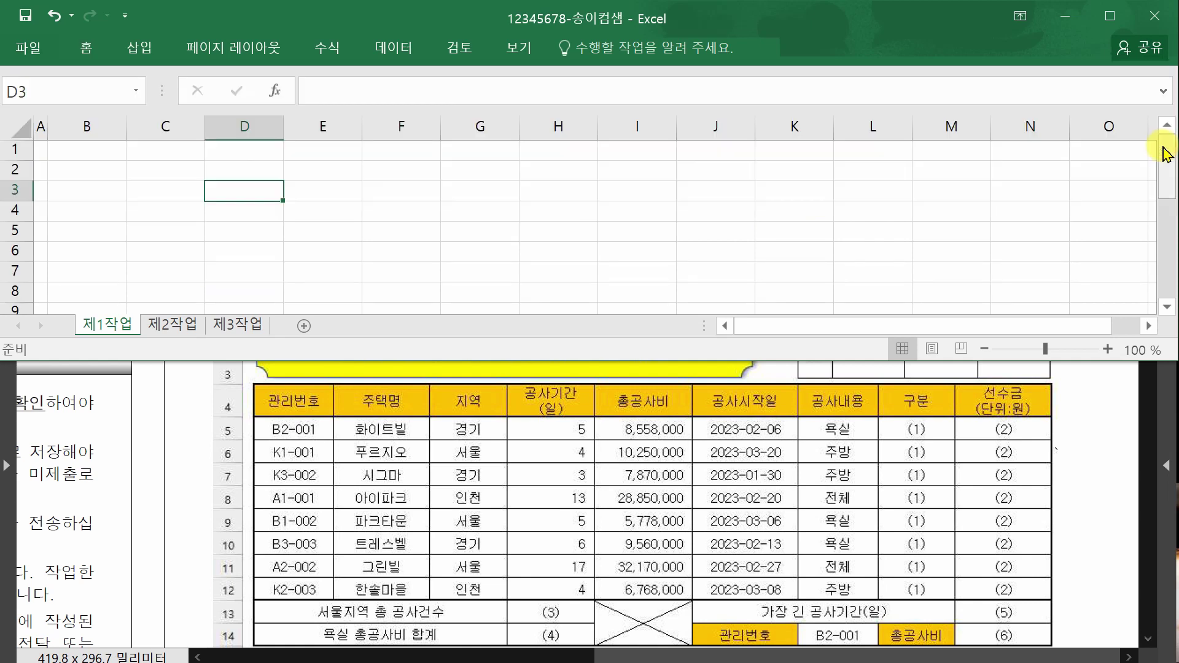
Expand and pin the ribbon, collapse it again, and briefly display the 홈 commands before returning to the sheet.
{"action": "left_click", "coordinate": [246, 49]}
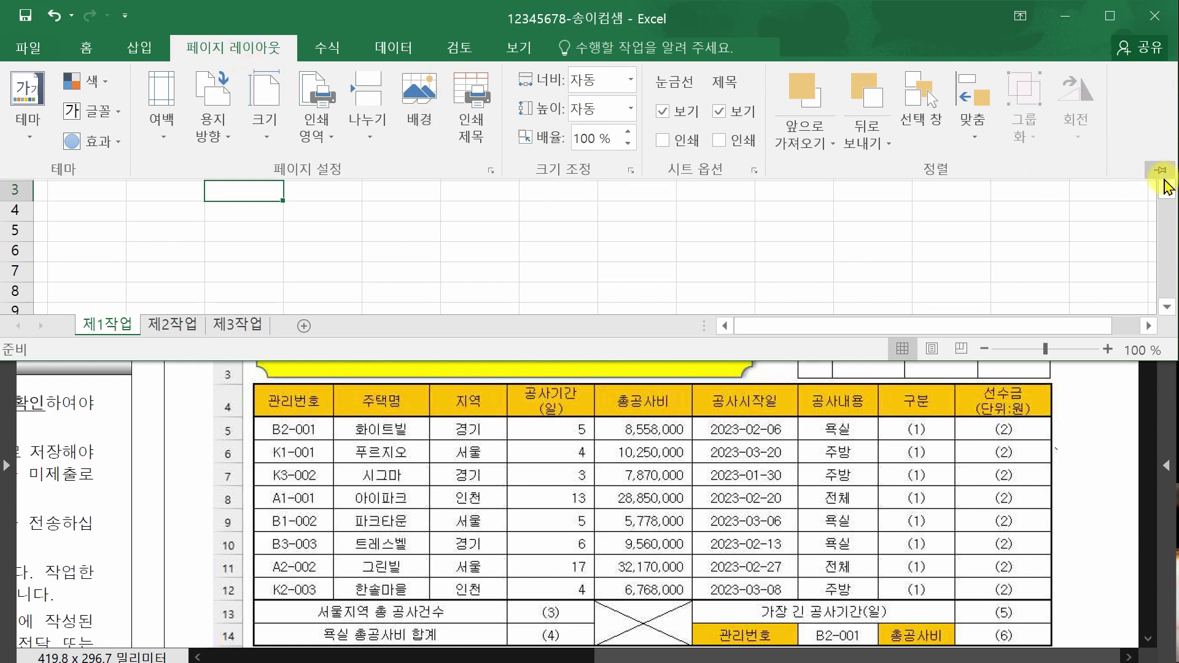
{"action": "left_click", "coordinate": [1163, 178]}
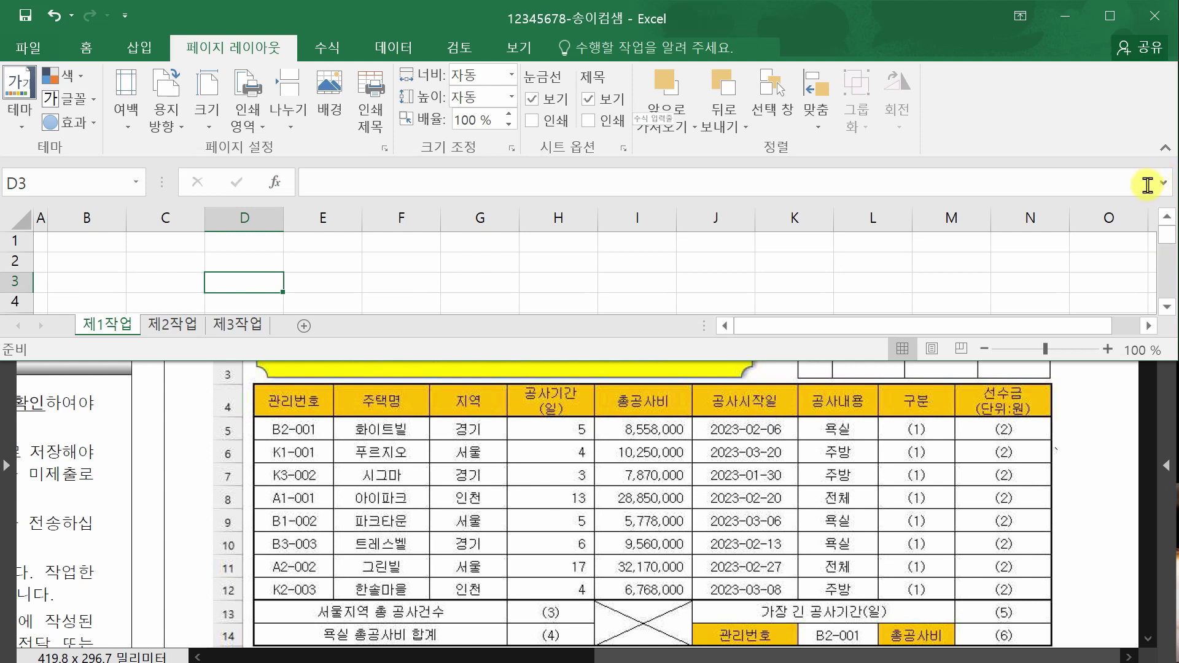
{"action": "left_click", "coordinate": [1164, 151]}
{"action": "left_click", "coordinate": [89, 47]}
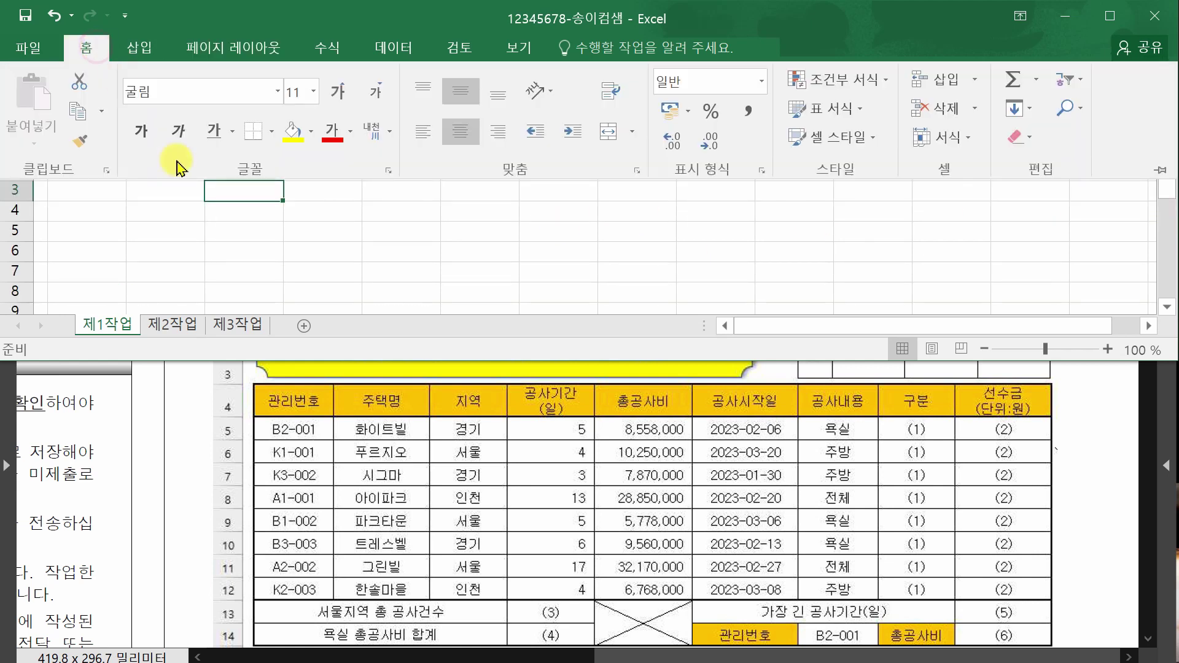
{"action": "left_click", "coordinate": [183, 436]}
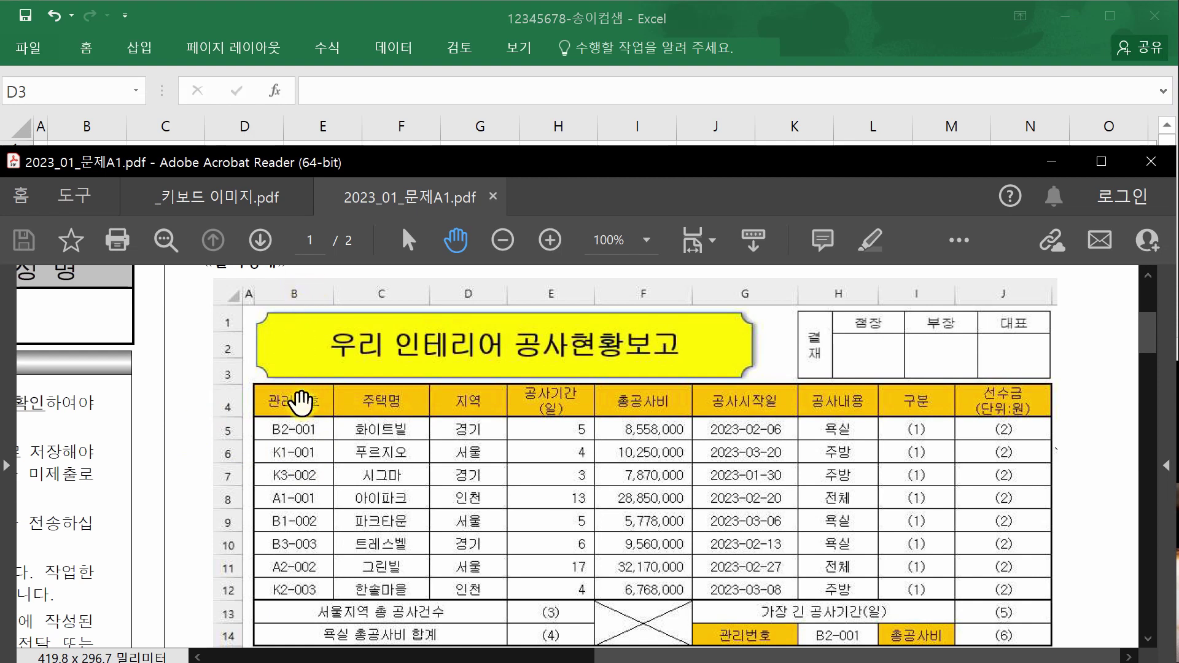
{"action": "left_click", "coordinate": [327, 17]}
Enter the headers 관리번호, 주택명, 지역 and 공사기간(일) in B4:E4, with (일) on a second line in its cell.
{"action": "left_click", "coordinate": [84, 210]}
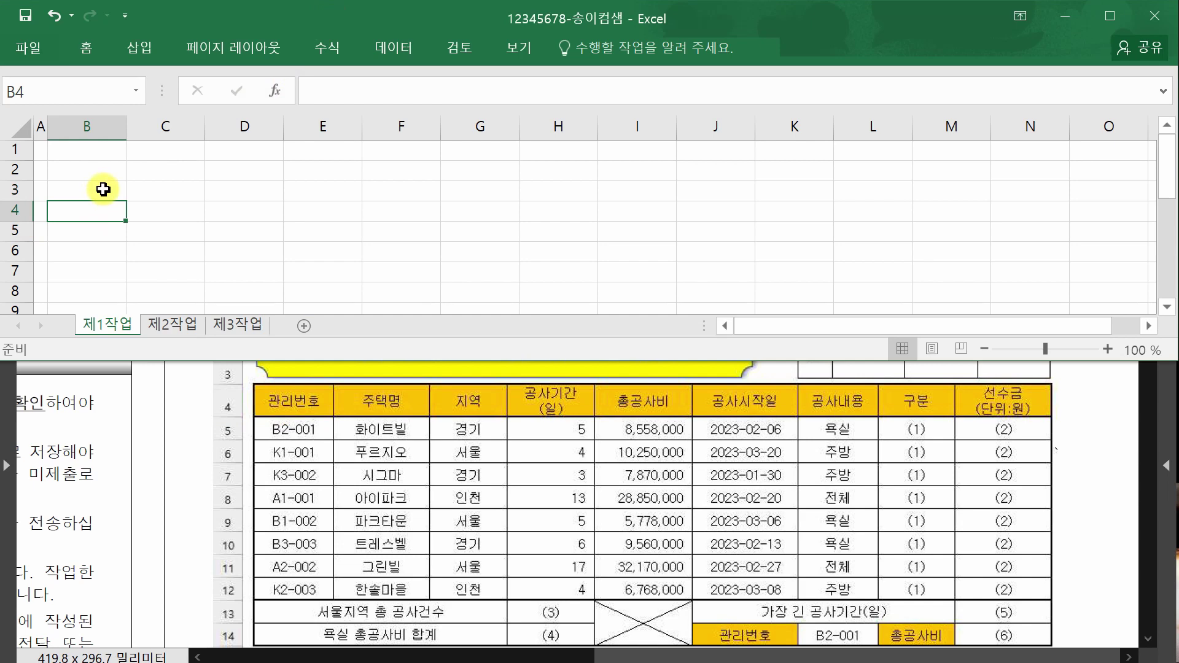
{"action": "type", "text": "ㄱ"}
{"action": "type", "text": "리번호"}
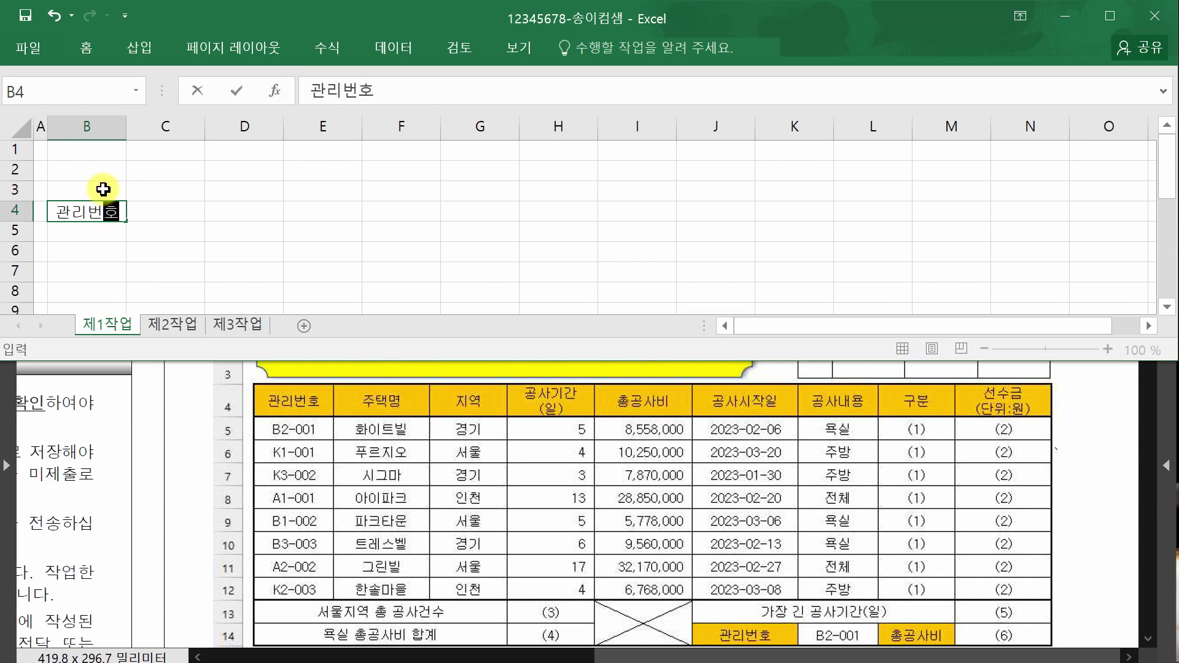
{"action": "key", "text": "Tab"}
{"action": "type", "text": "주택명"}
{"action": "key", "text": "Tab"}
{"action": "type", "text": "지역"}
{"action": "key", "text": "Tab"}
{"action": "type", "text": "공사기가"}
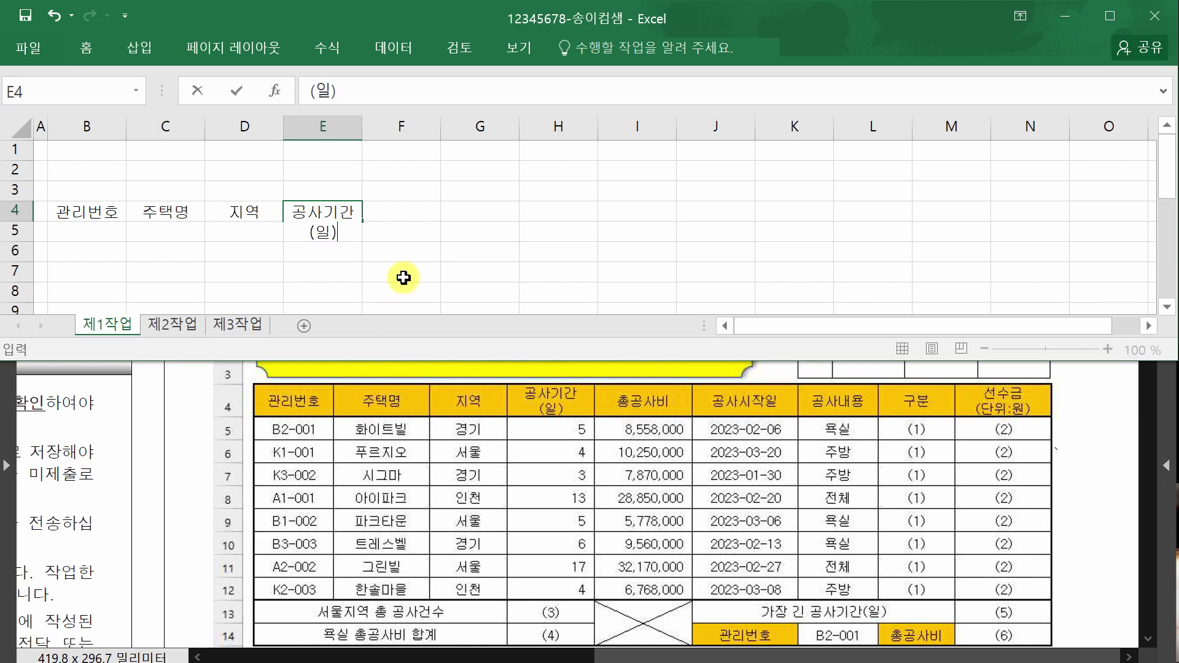
{"action": "type", "text": "(일)"}
{"action": "key", "text": "Tab"}
Enter the headers 총공사비, 공사시작일, 공사내용, 구분 and 선수금(단위:원) in F4:J4, with (단위:원) on a second line.
{"action": "type", "text": "ㅊ"}
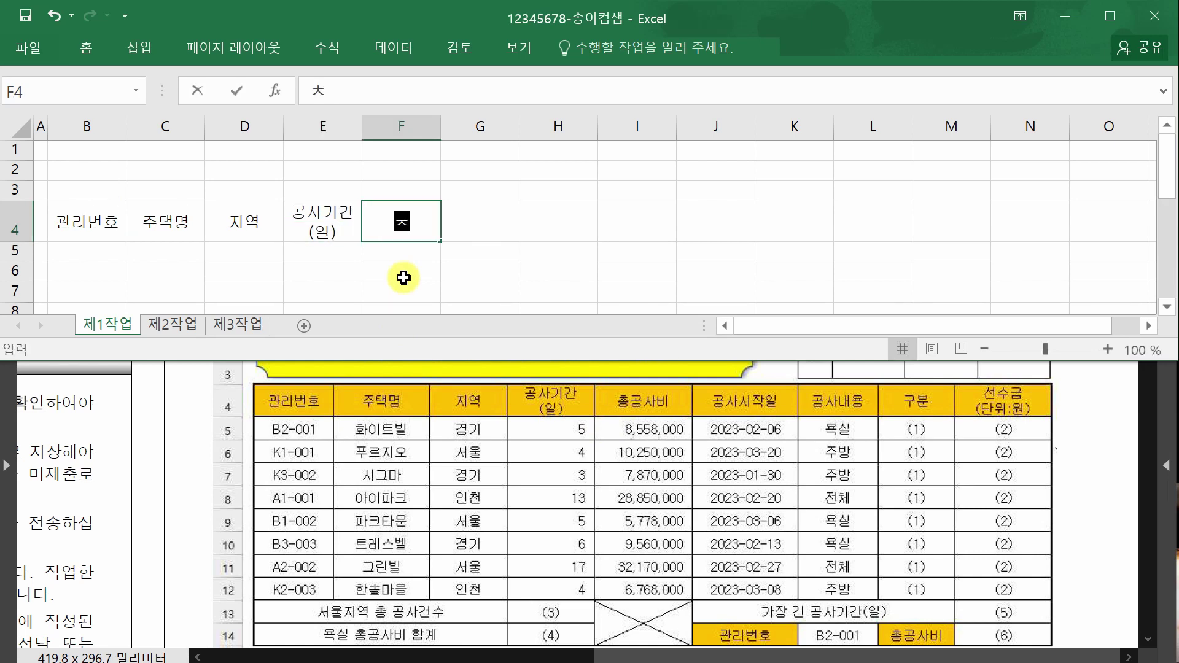
{"action": "type", "text": "총공사비"}
{"action": "key", "text": "Tab"}
{"action": "type", "text": "공사시"}
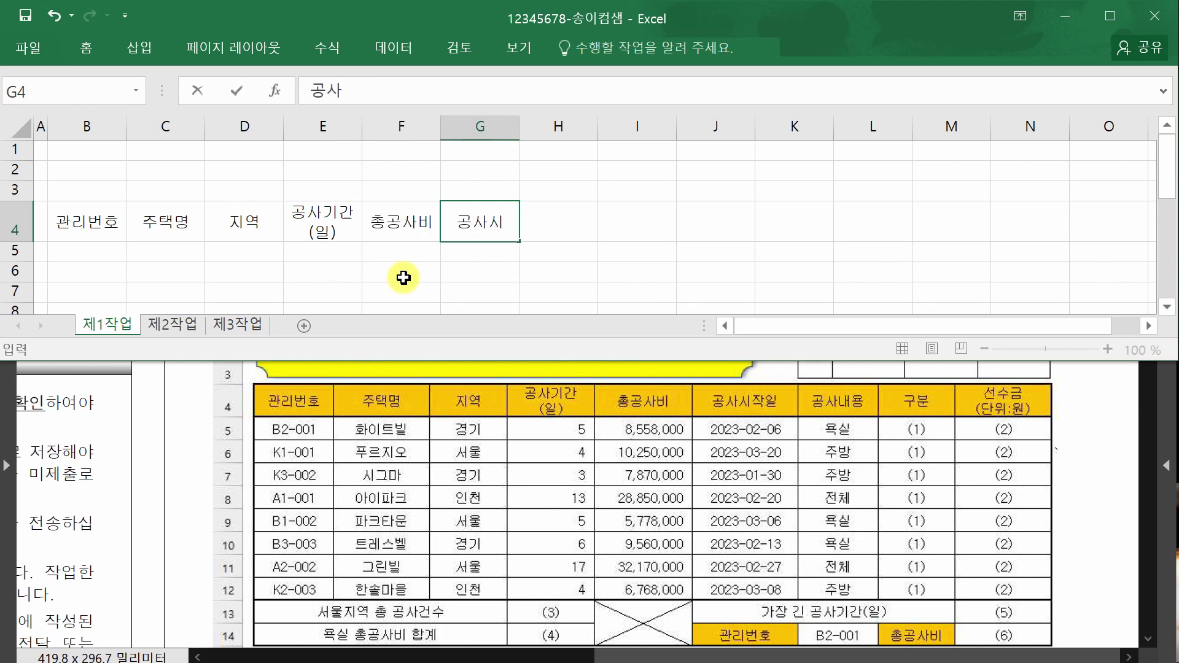
{"action": "type", "text": "작일"}
{"action": "key", "text": "Tab"}
{"action": "type", "text": "공사내용"}
{"action": "key", "text": "Tab"}
{"action": "type", "text": "구분"}
{"action": "key", "text": "Tab"}
{"action": "type", "text": "서"}
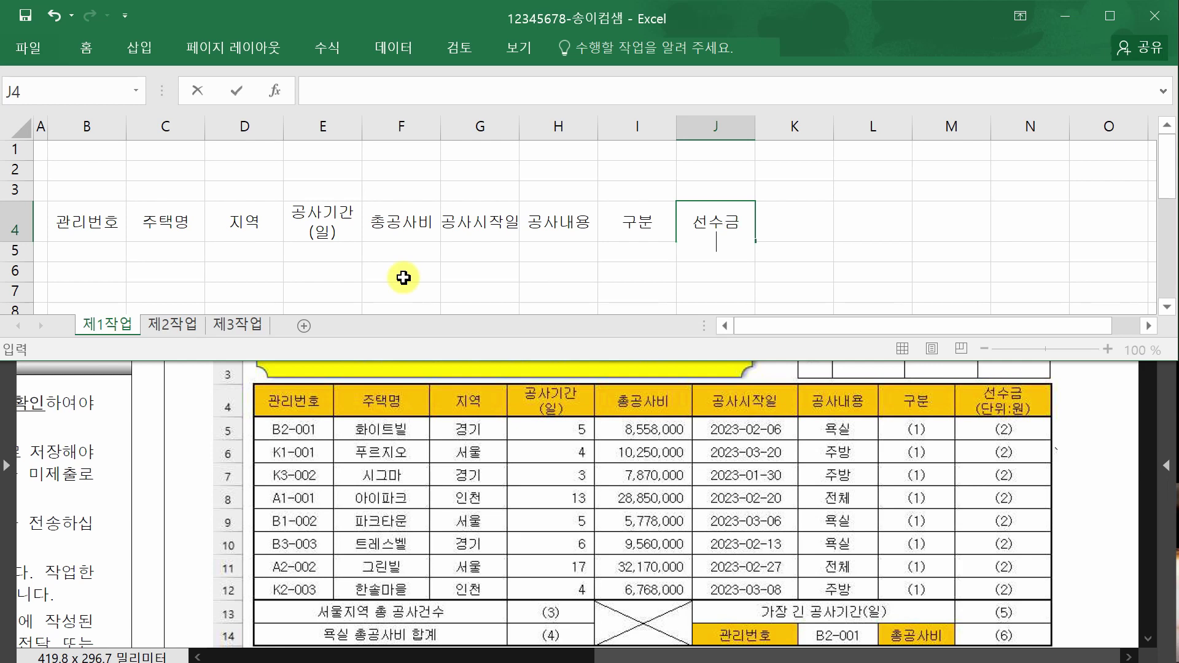
{"action": "type", "text": ":원)"}
{"action": "key", "text": "Return"}
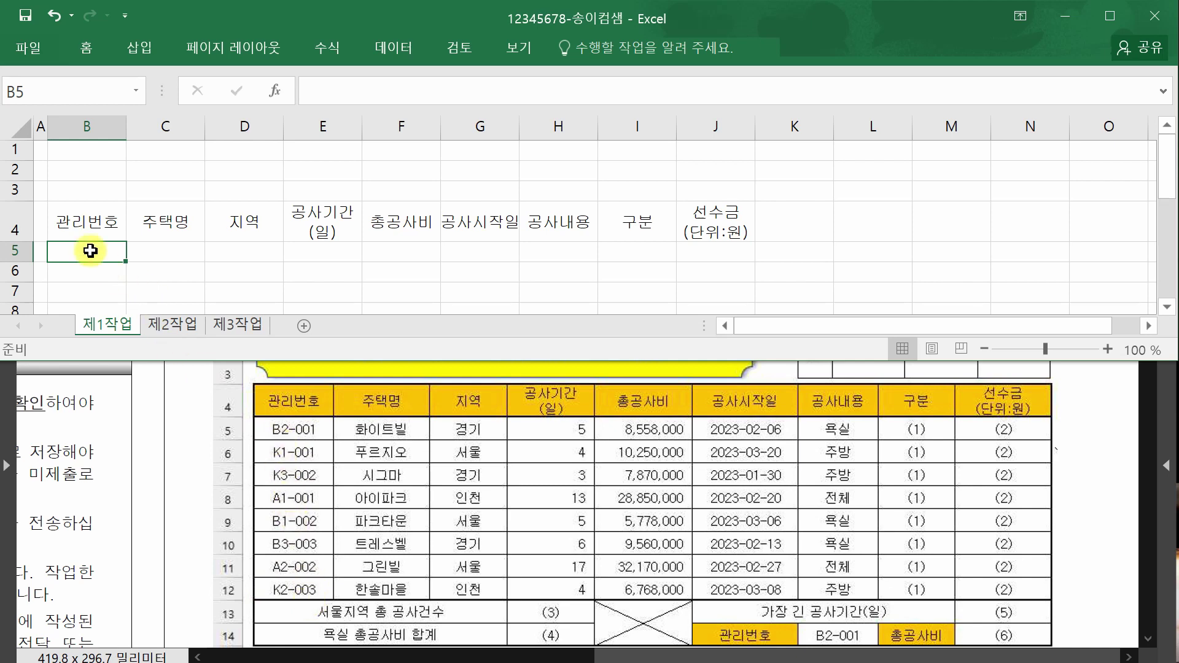
Enter the leading letters B, K, K, A, B, B, A, K of the 관리번호 codes in B5:B12.
{"action": "type", "text": "B"}
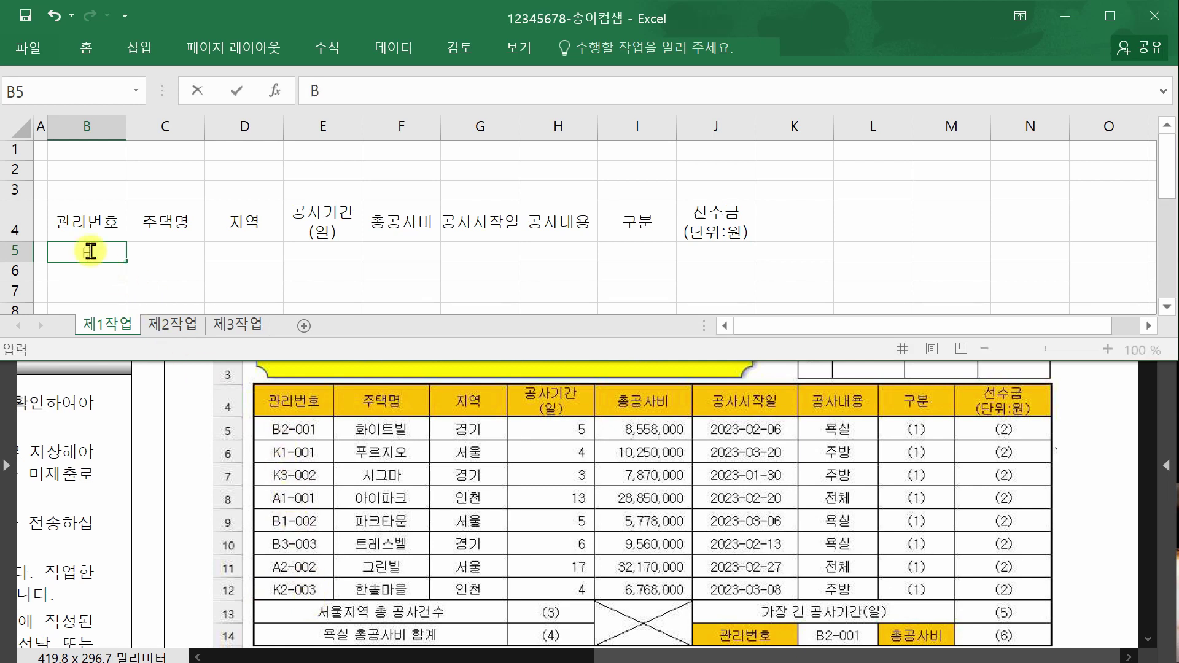
{"action": "key", "text": "Return"}
{"action": "type", "text": "K"}
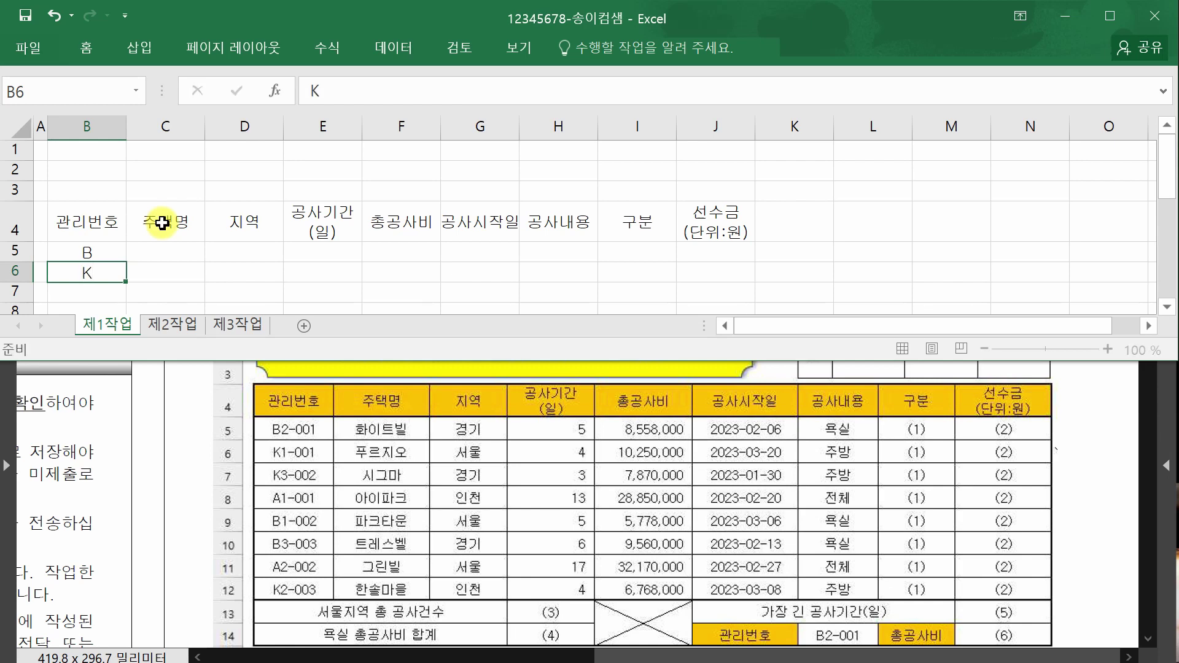
{"action": "key", "text": "Return"}
{"action": "type", "text": "K"}
{"action": "key", "text": "Return"}
{"action": "type", "text": "A"}
{"action": "key", "text": "Return"}
{"action": "type", "text": "B"}
{"action": "key", "text": "Return"}
{"action": "type", "text": "B A"}
{"action": "key", "text": "Return"}
{"action": "type", "text": "K"}
{"action": "key", "text": "Return"}
{"action": "scroll", "coordinate": [162, 223], "scroll_direction": "up", "scroll_amount": 1}
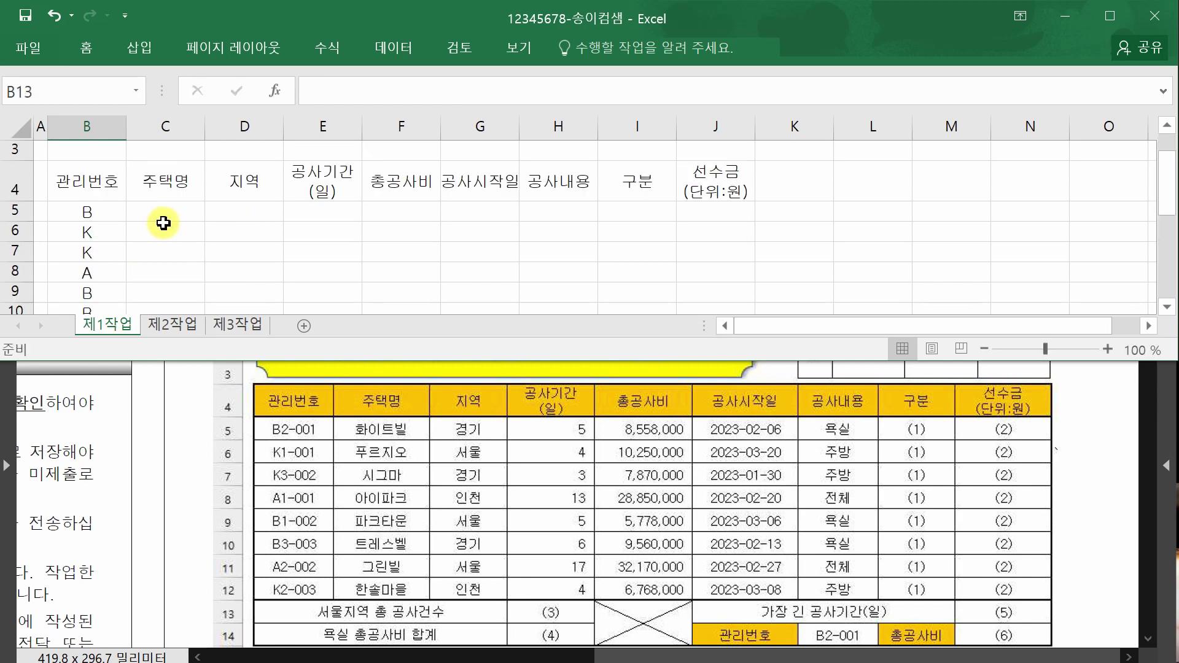
Switch to Acrobat Reader, look at the keyboard image PDF and return to the exam PDF.
{"action": "left_click", "coordinate": [103, 211]}
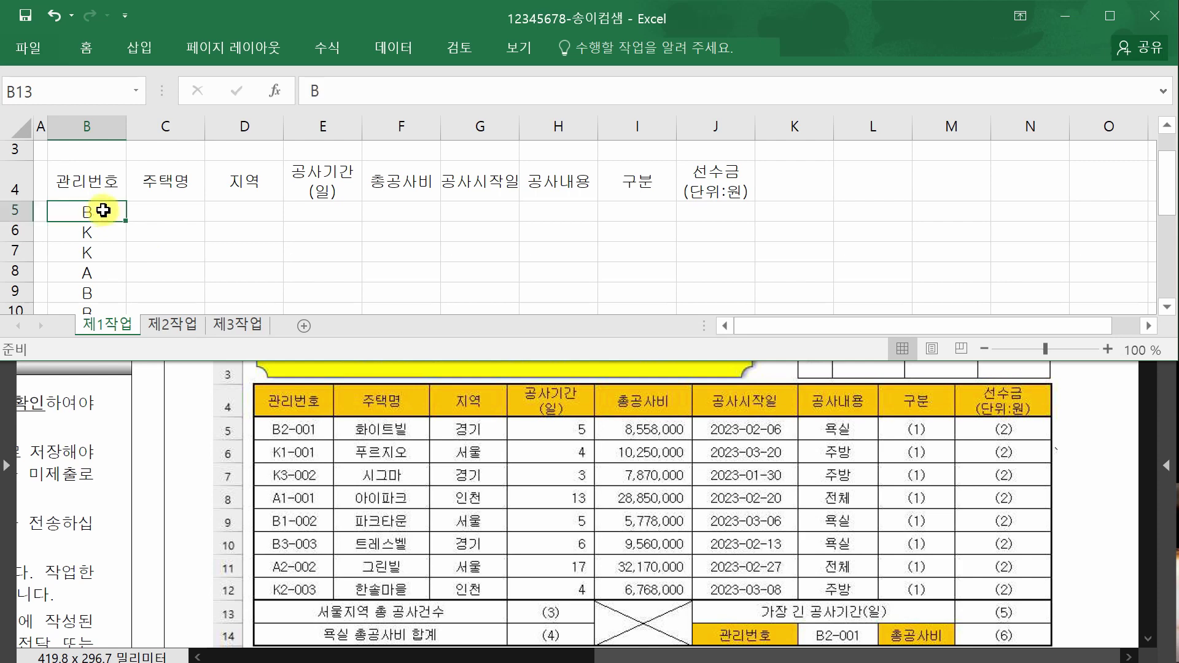
{"action": "left_click", "coordinate": [148, 230]}
{"action": "left_click", "coordinate": [190, 430]}
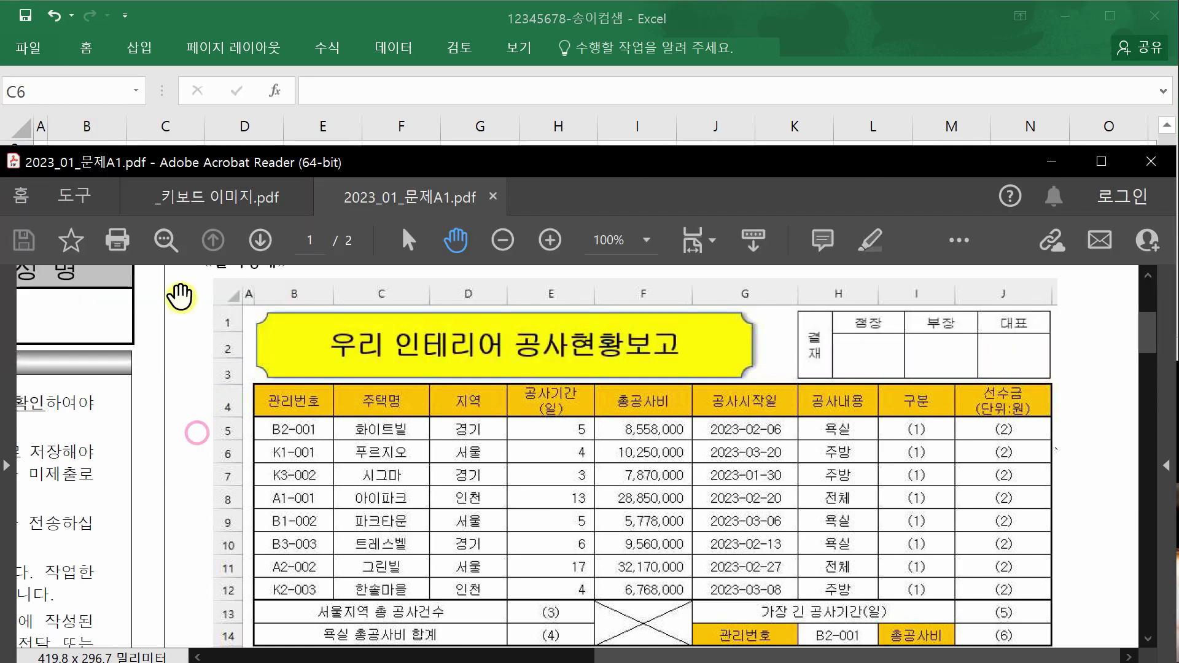
{"action": "left_click", "coordinate": [203, 198]}
{"action": "left_click", "coordinate": [211, 367]}
{"action": "left_click", "coordinate": [393, 205]}
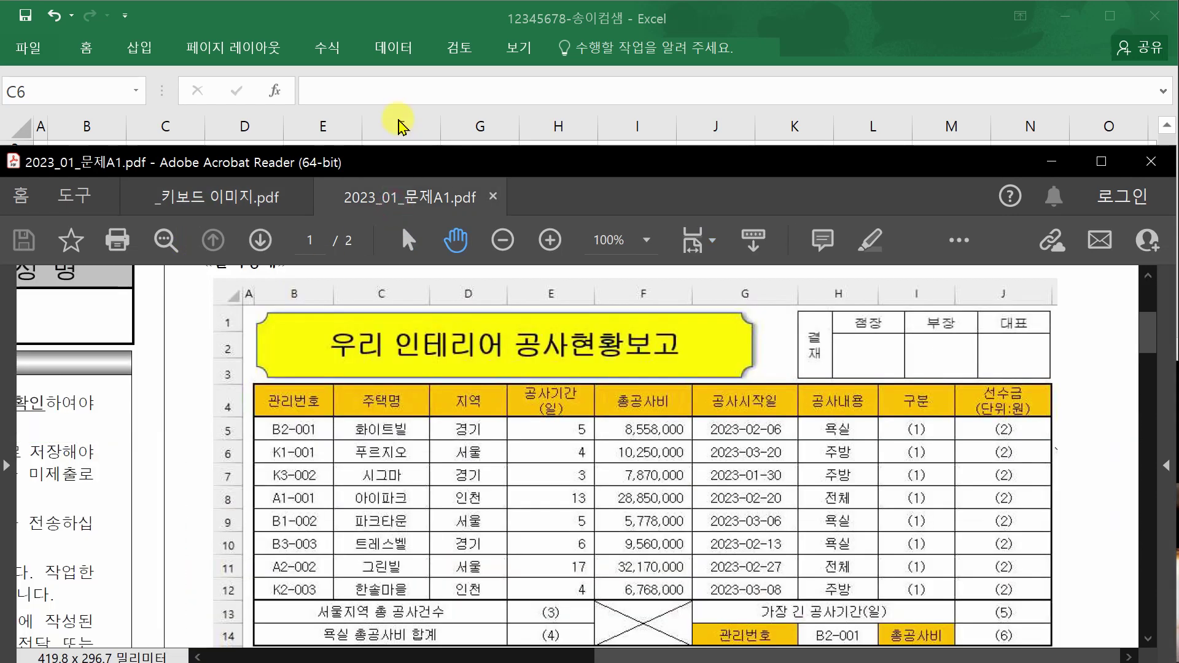
Switch to Excel and complete the codes in B5:B8 as B2-001, K1-001, K3-002 and A1-001.
{"action": "left_click", "coordinate": [365, 17]}
{"action": "left_click", "coordinate": [101, 213]}
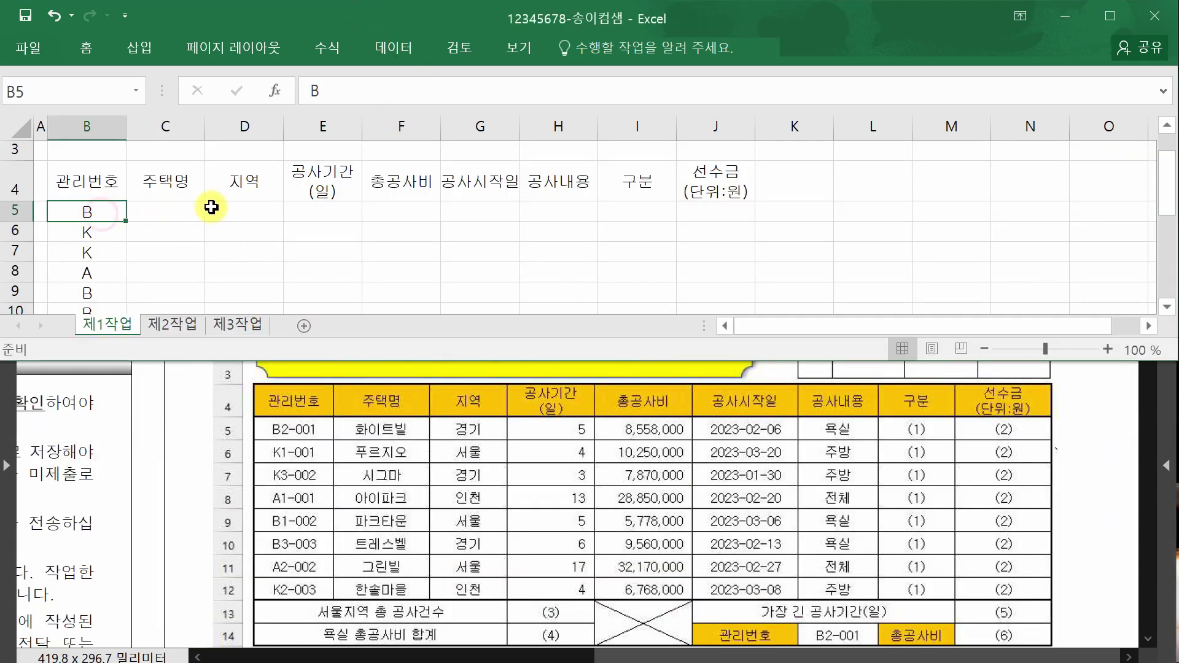
{"action": "key", "text": "F2"}
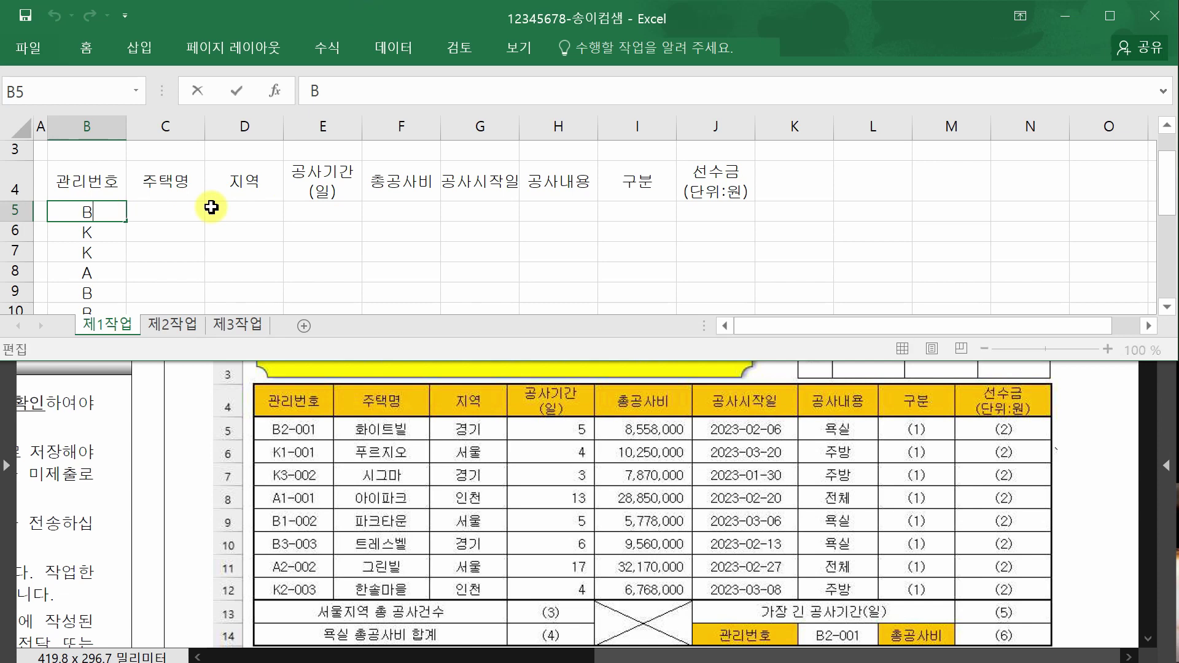
{"action": "key", "text": "Down"}
{"action": "key", "text": "F2"}
{"action": "type", "text": "1-001"}
{"action": "key", "text": "Return"}
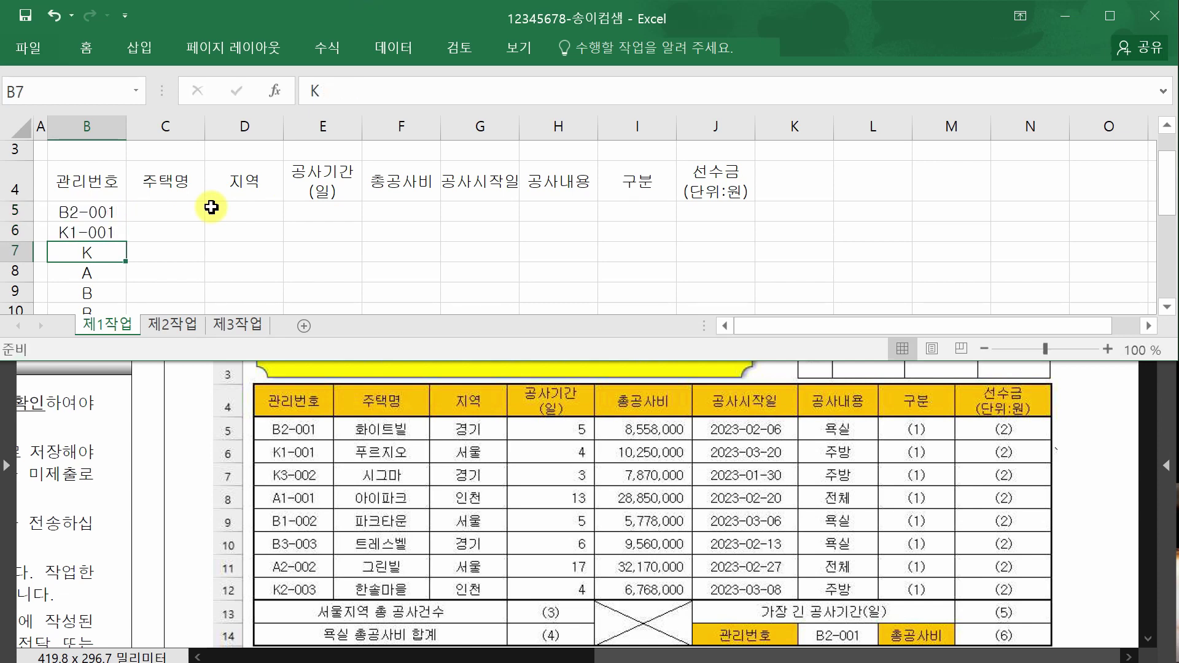
{"action": "key", "text": "F2"}
{"action": "type", "text": "3-002"}
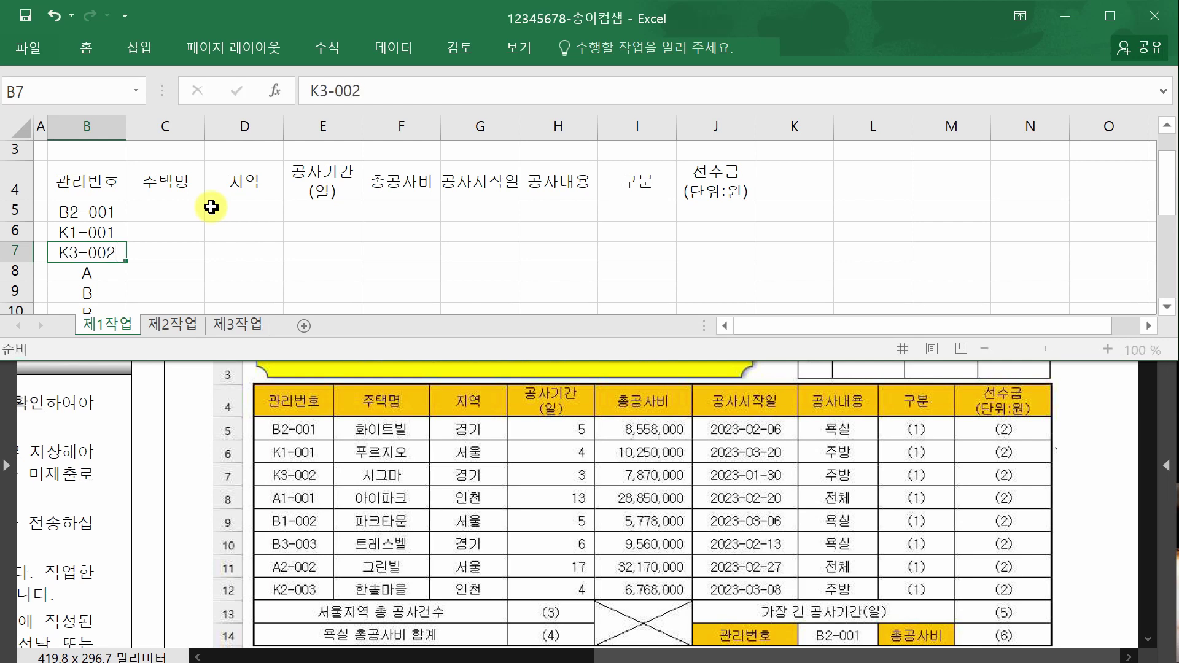
{"action": "key", "text": "Down"}
{"action": "key", "text": "F2"}
{"action": "type", "text": "1-001"}
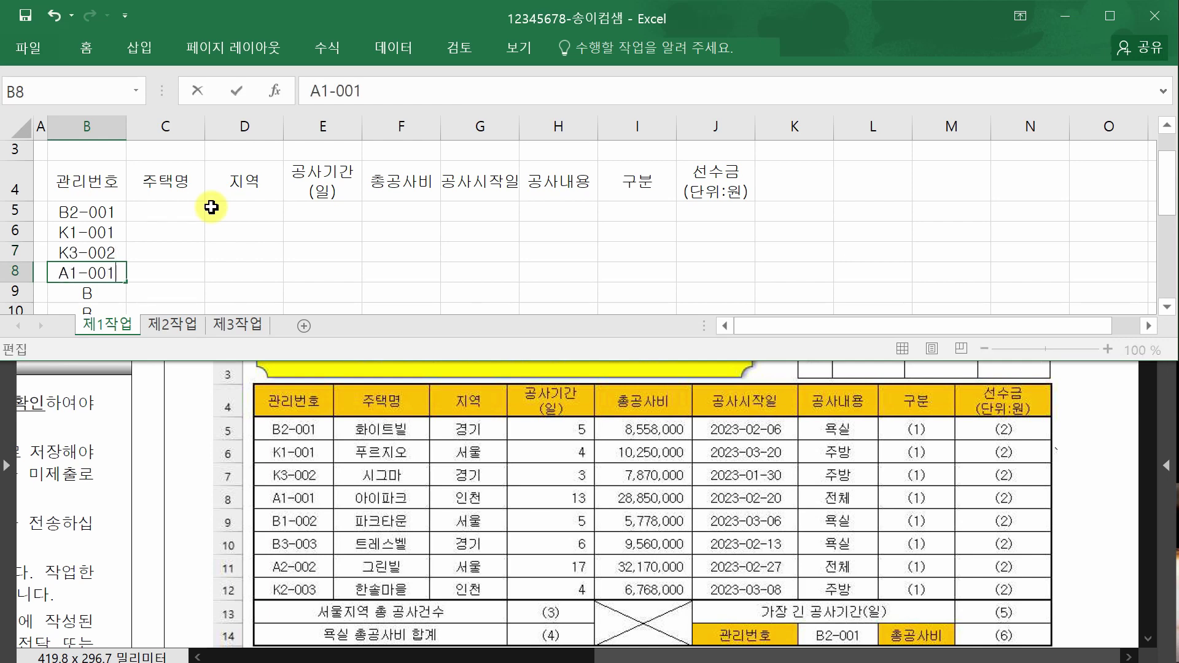
{"action": "key", "text": "Return"}
Complete the codes in B9:B12 as B1-002, B3-003, A2-002 and K2-003.
{"action": "key", "text": "F2"}
{"action": "type", "text": "1"}
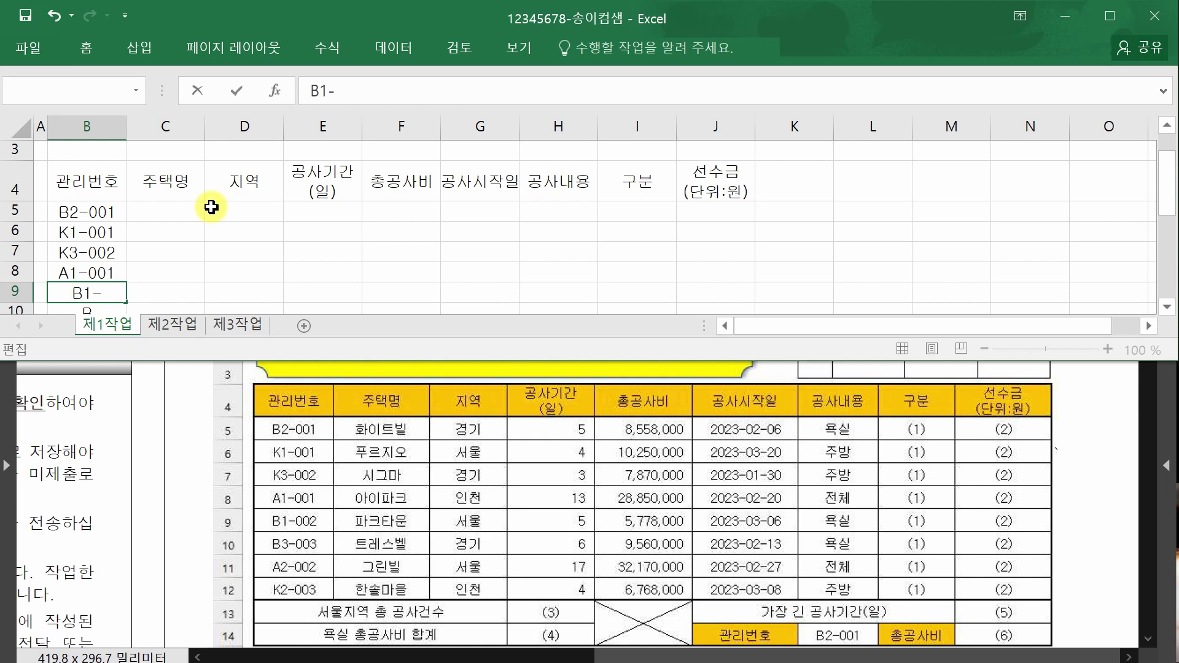
{"action": "type", "text": "-002"}
{"action": "key", "text": "Return"}
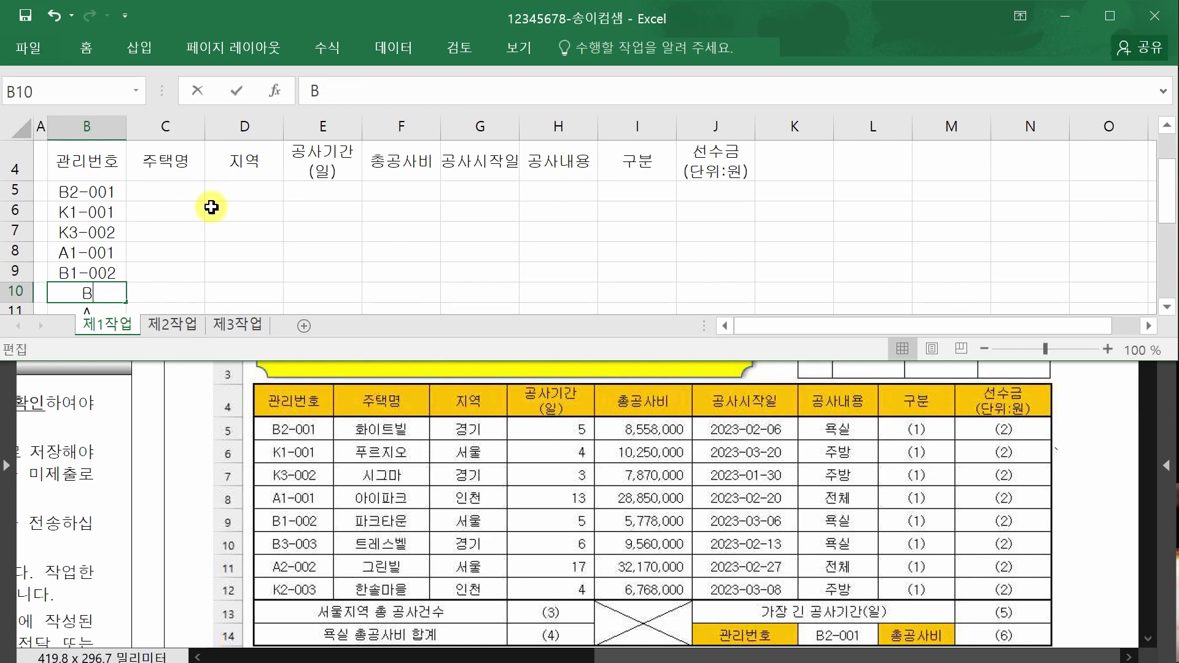
{"action": "type", "text": "3-003"}
{"action": "key", "text": "Return"}
{"action": "key", "text": "F2"}
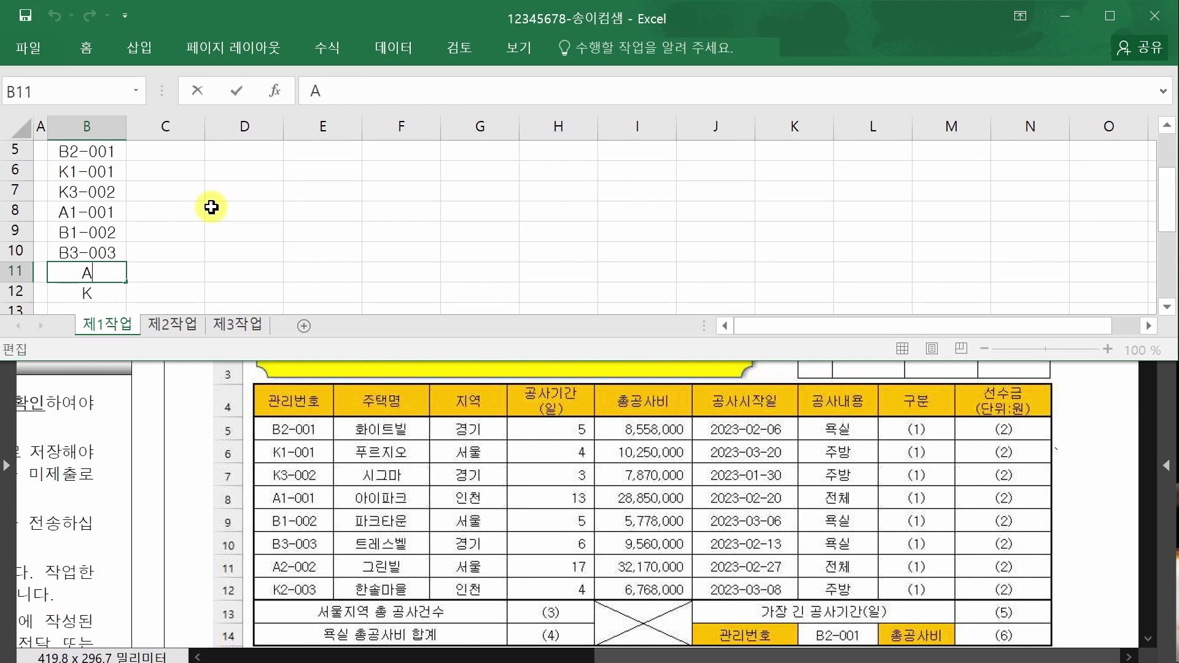
{"action": "type", "text": "2-002"}
{"action": "key", "text": "Return"}
{"action": "key", "text": "F2"}
{"action": "type", "text": "2"}
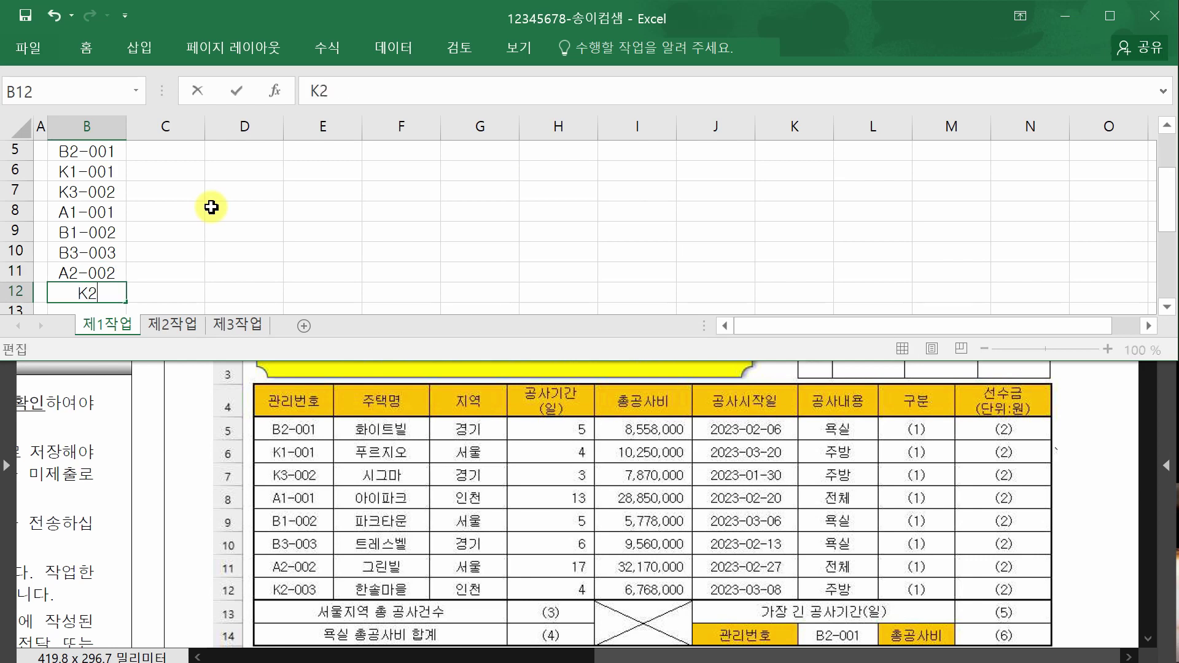
{"action": "type", "text": "-003"}
{"action": "key", "text": "Return"}
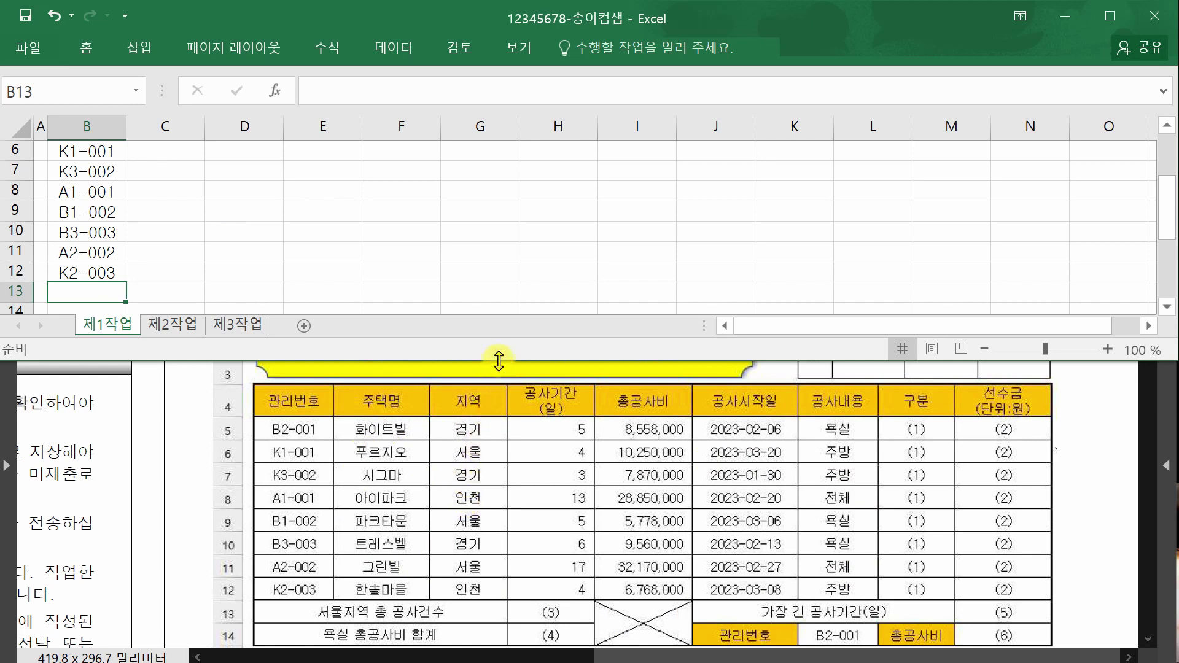
Reposition the exam table in Acrobat Reader and make the Excel window taller, keeping the table's rows 4 to 12 in view beneath it.
{"action": "left_click", "coordinate": [1093, 448]}
{"action": "scroll", "coordinate": [1093, 451], "scroll_direction": "up", "scroll_amount": 1}
{"action": "scroll", "coordinate": [1092, 451], "scroll_direction": "up", "scroll_amount": 2}
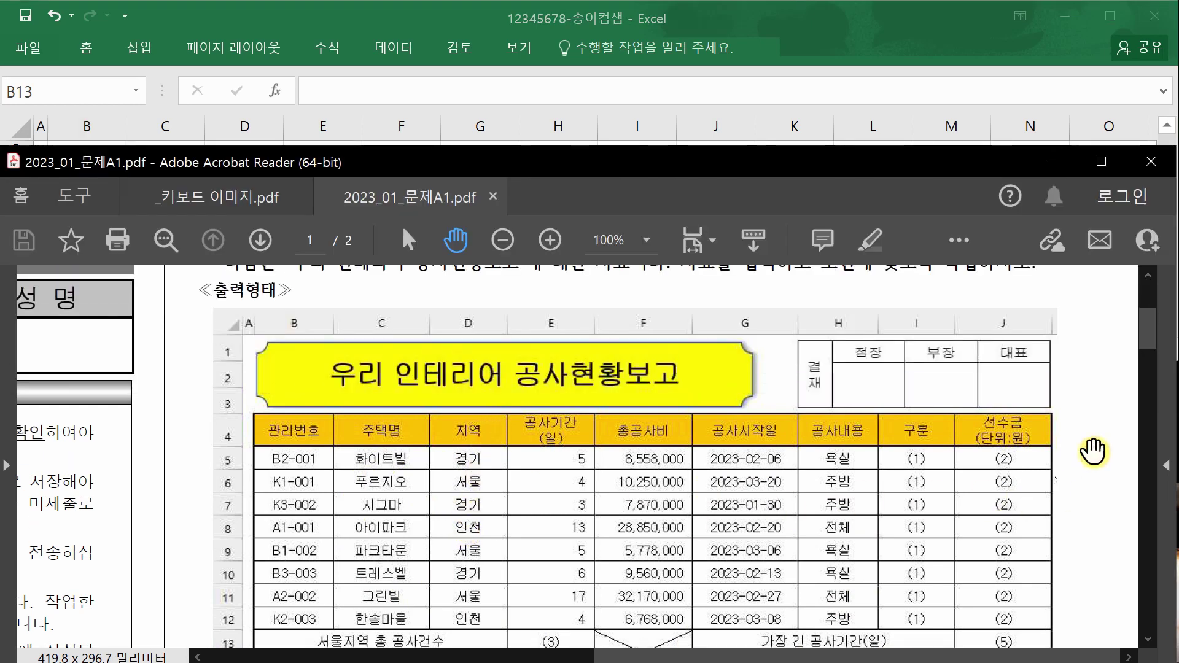
{"action": "left_click_drag", "start_coordinate": [552, 363], "coordinate": [527, 423]}
{"action": "left_click", "coordinate": [364, 249]}
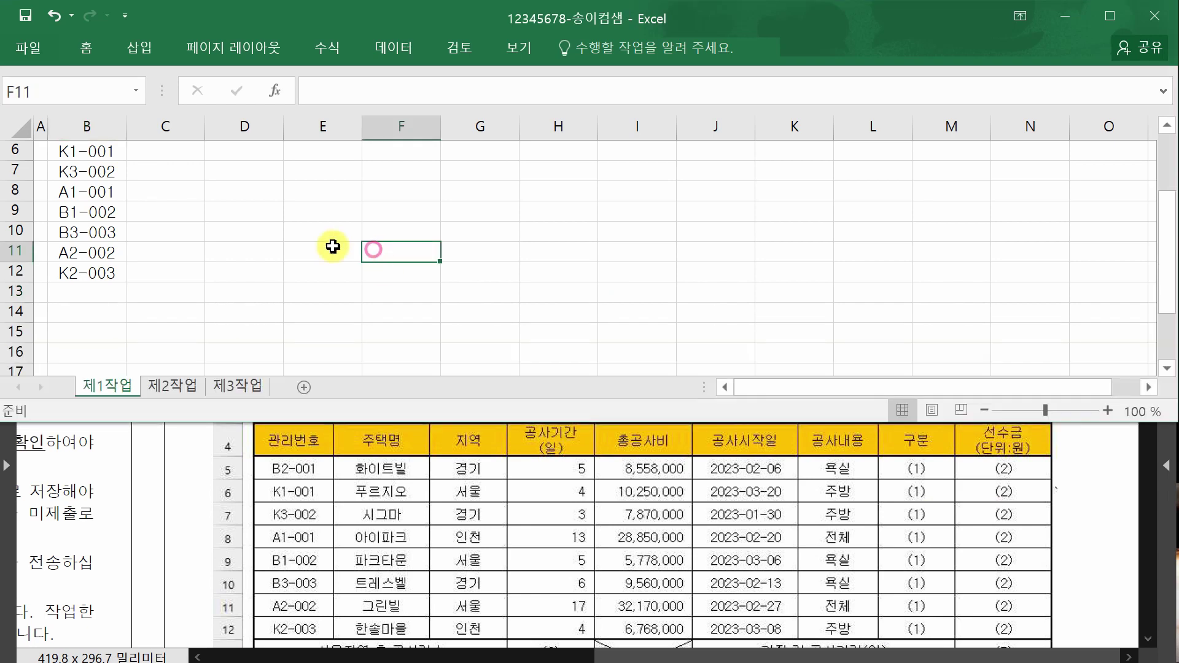
Select the range C5:J12 and step the active cell down through its columns from C5 to H5.
{"action": "scroll", "coordinate": [359, 250], "scroll_direction": "up", "scroll_amount": 1}
{"action": "left_click_drag", "start_coordinate": [163, 211], "coordinate": [711, 351]}
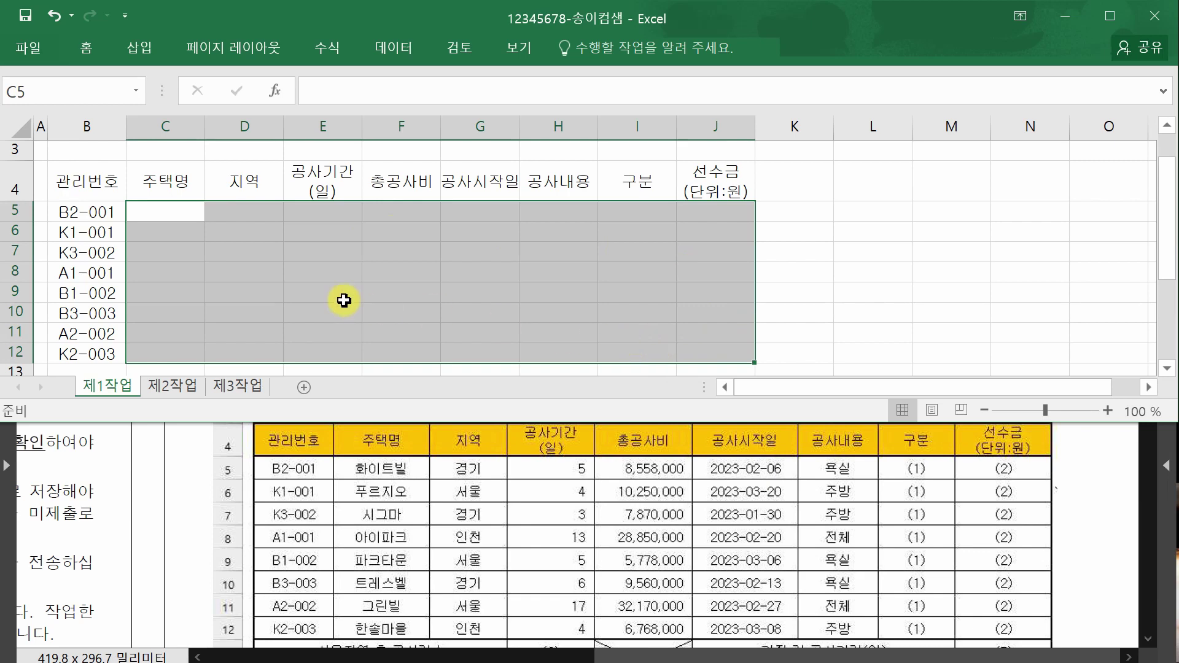
{"action": "key", "text": "Return"}
{"action": "key", "text": "Return"}
{"action": "key", "text": "Return"}
{"action": "key", "text": "Return"}
{"action": "key", "text": "Return"}
{"action": "key", "text": "Return"}
{"action": "key", "text": "Return"}
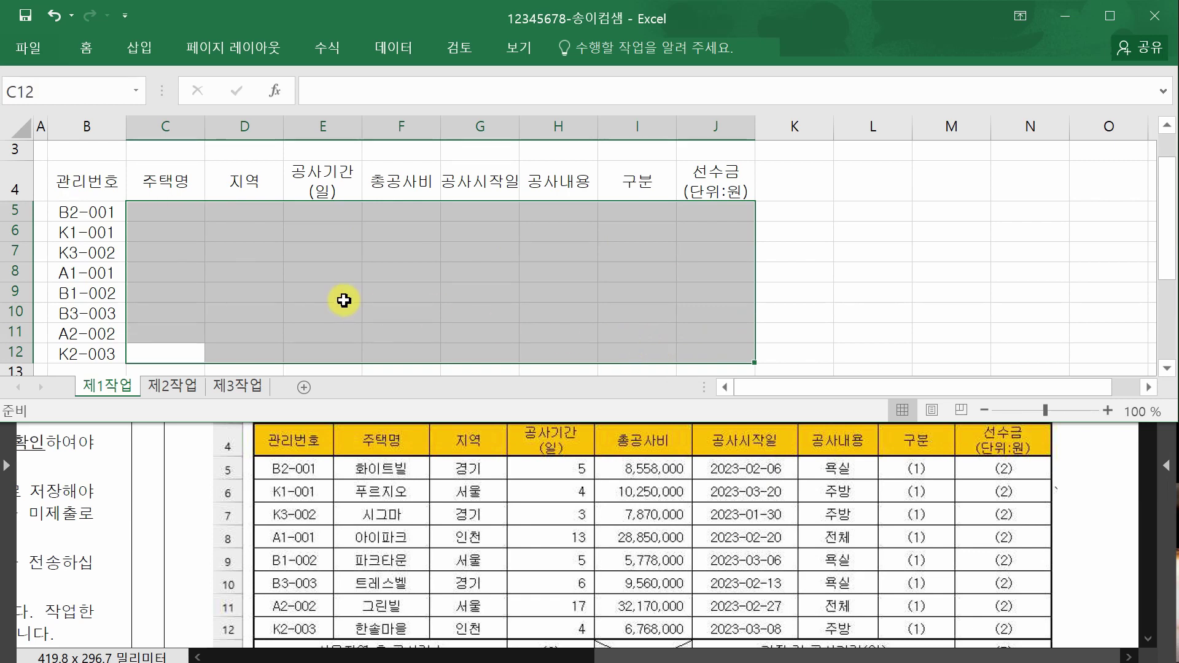
{"action": "key", "text": "Return"}
{"action": "key", "text": "Return"}
{"action": "key", "text": "Return"}
{"action": "key", "text": "Return"}
{"action": "key", "text": "Return"}
{"action": "key", "text": "Return"}
{"action": "key", "text": "Return"}
{"action": "key", "text": "Return"}
{"action": "key", "text": "Return"}
{"action": "key", "text": "Return"}
{"action": "key", "text": "Return"}
{"action": "key", "text": "Return"}
{"action": "key", "text": "Return"}
{"action": "key", "text": "Return"}
{"action": "key", "text": "Return"}
{"action": "key", "text": "Return"}
{"action": "key", "text": "Return"}
{"action": "key", "text": "Return"}
{"action": "key", "text": "Return"}
{"action": "key", "text": "Return"}
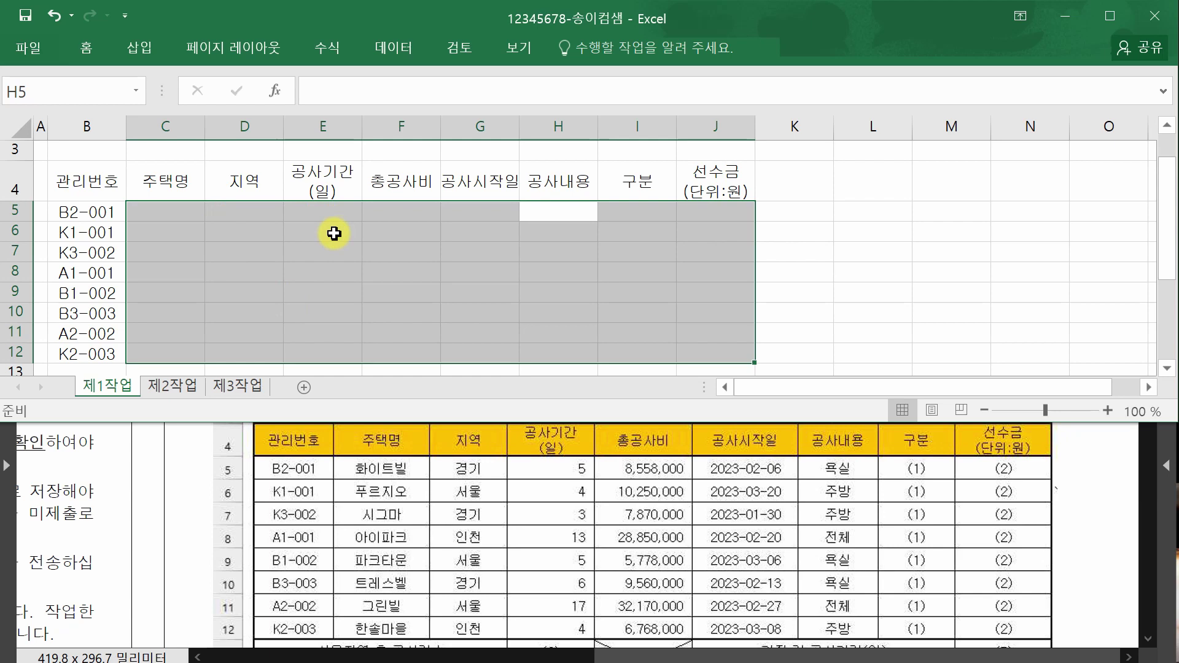
Step the active cell backward through the selected range from H5, wrapping past C5 to J12.
{"action": "key", "text": "shift+Return"}
{"action": "key", "text": "shift+Return"}
{"action": "key", "text": "shift+Return"}
{"action": "key", "text": "shift+Return"}
{"action": "key", "text": "shift+Return"}
{"action": "key", "text": "shift+Return"}
{"action": "key", "text": "shift+Return"}
{"action": "key", "text": "shift+Return"}
{"action": "key", "text": "shift+Return"}
{"action": "key", "text": "shift+Return"}
{"action": "key", "text": "shift+Return"}
{"action": "key", "text": "shift+Return"}
{"action": "key", "text": "shift+Return"}
{"action": "key", "text": "shift+Return"}
{"action": "key", "text": "shift+Return"}
{"action": "key", "text": "shift+Return"}
{"action": "key", "text": "shift+Return"}
{"action": "key", "text": "shift+Return"}
{"action": "key", "text": "shift+Return"}
{"action": "key", "text": "shift+Return"}
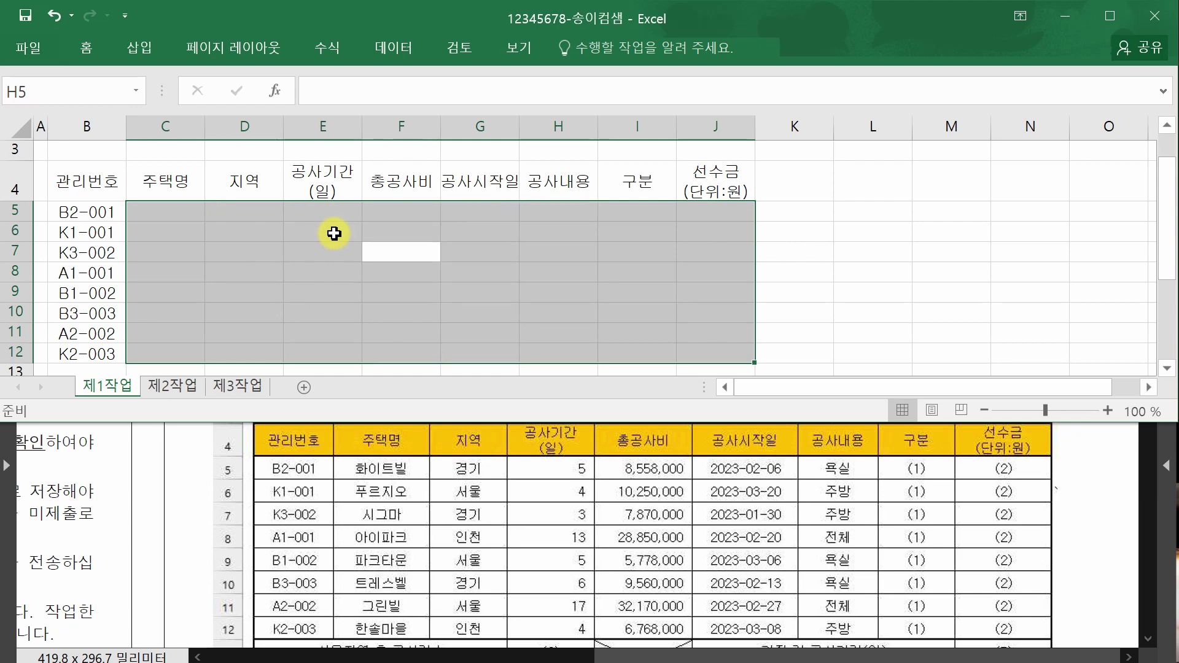
{"action": "key", "text": "shift+Return"}
{"action": "key", "text": "shift+Return"}
{"action": "key", "text": "shift+Return"}
{"action": "key", "text": "shift+Return"}
{"action": "key", "text": "shift+Return"}
{"action": "key", "text": "shift+Return"}
{"action": "key", "text": "shift+Return"}
{"action": "key", "text": "shift+Return"}
{"action": "key", "text": "shift+Return"}
{"action": "key", "text": "shift+Return"}
{"action": "key", "text": "shift+Return"}
{"action": "key", "text": "shift+Return"}
Enter the house names 화이트빌, 푸르지오, 시그마 and 아이파크 in C5:C8 of the selected range.
{"action": "key", "text": "Return"}
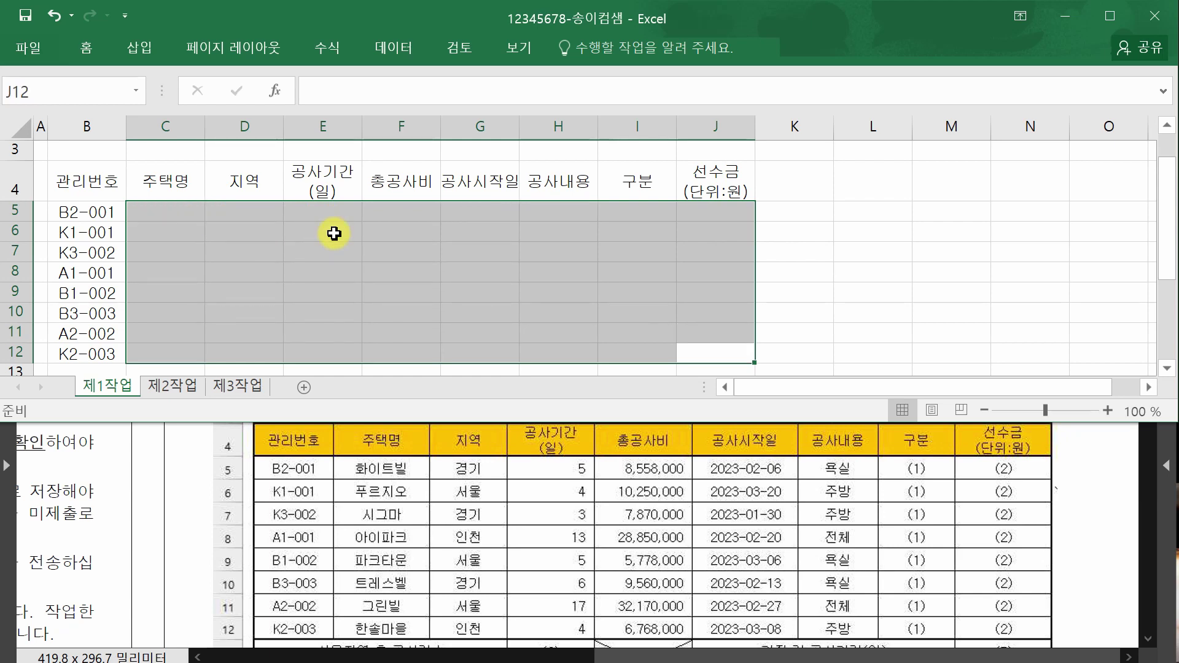
{"action": "key", "text": "Return"}
{"action": "type", "text": "G"}
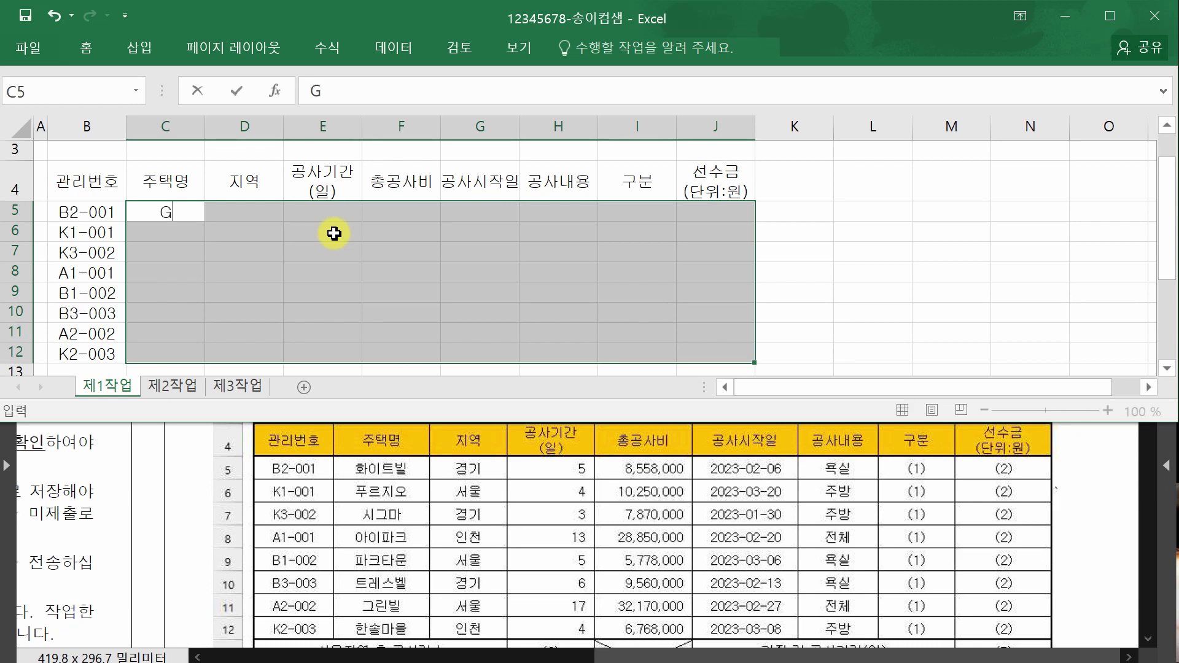
{"action": "type", "text": "hkdlxmqlf"}
{"action": "key", "text": "Return"}
{"action": "type", "text": "vnfmwldh"}
{"action": "key", "text": "Return"}
{"action": "type", "text": "tlrmak"}
{"action": "key", "text": "Return"}
{"action": "type", "text": "dkdlvkzm"}
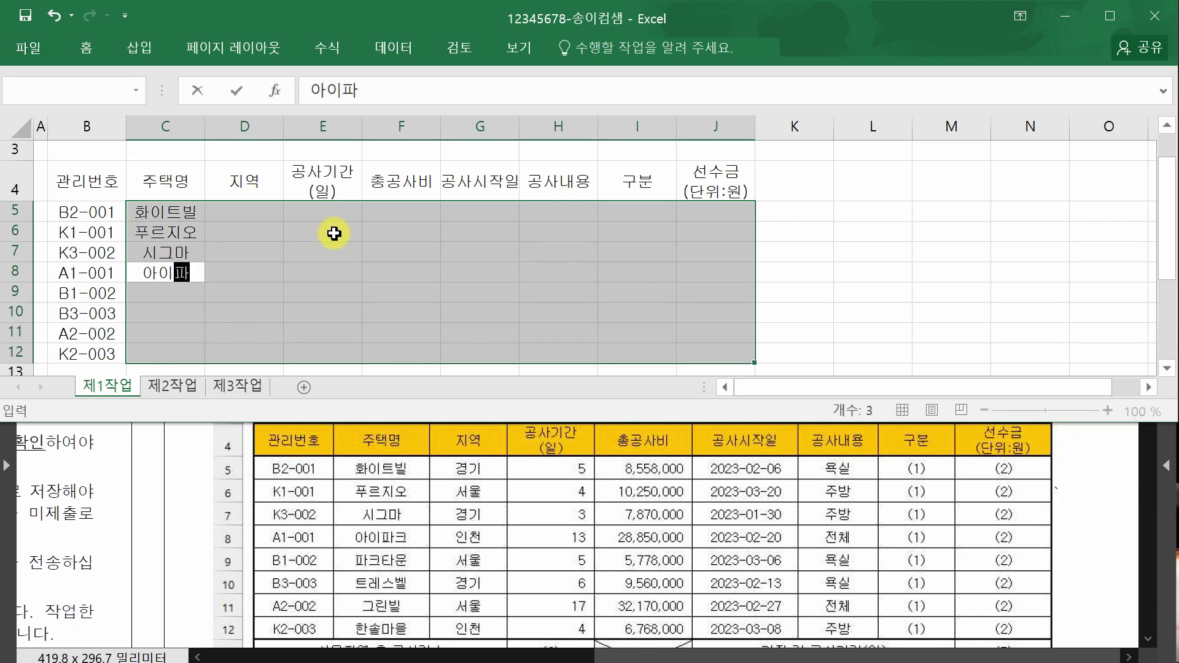
{"action": "key", "text": "Return"}
Complete the house names in C9:C12 with 파크타운, 트레스벨, 그린빌 and 한솔마을.
{"action": "type", "text": "vkzmxkdns"}
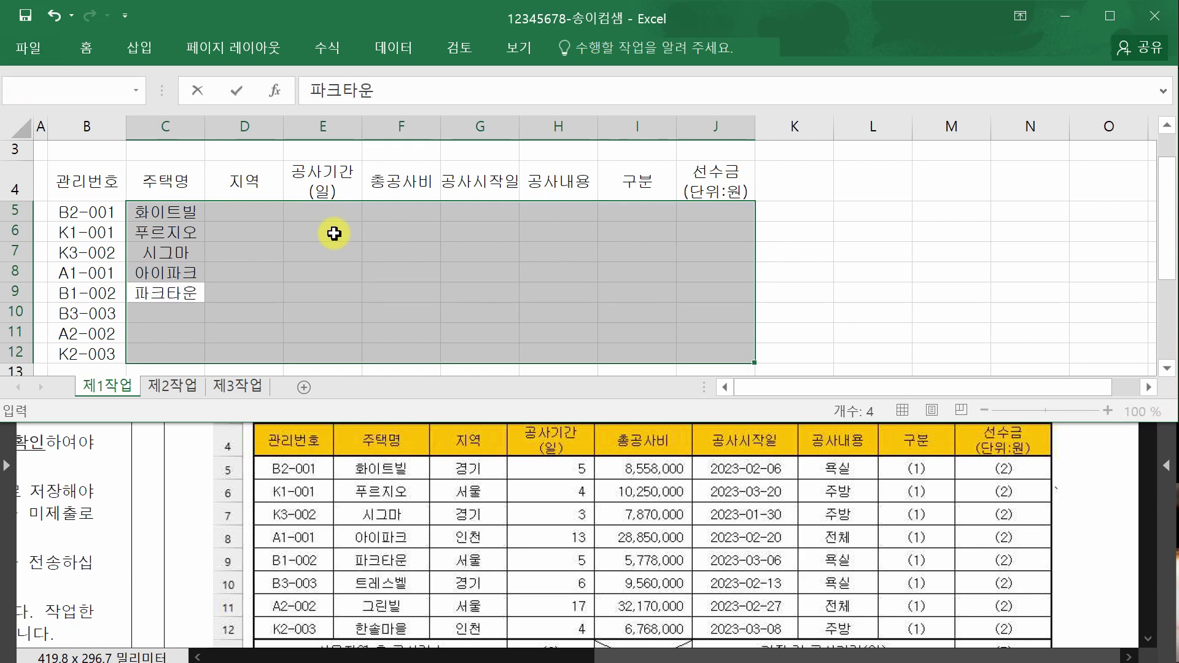
{"action": "key", "text": "Return"}
{"action": "type", "text": "xmfptmqpf"}
{"action": "key", "text": "Return"}
{"action": "type", "text": "rmflsqlf"}
{"action": "key", "text": "Return"}
{"action": "type", "text": "gksthfakdmf"}
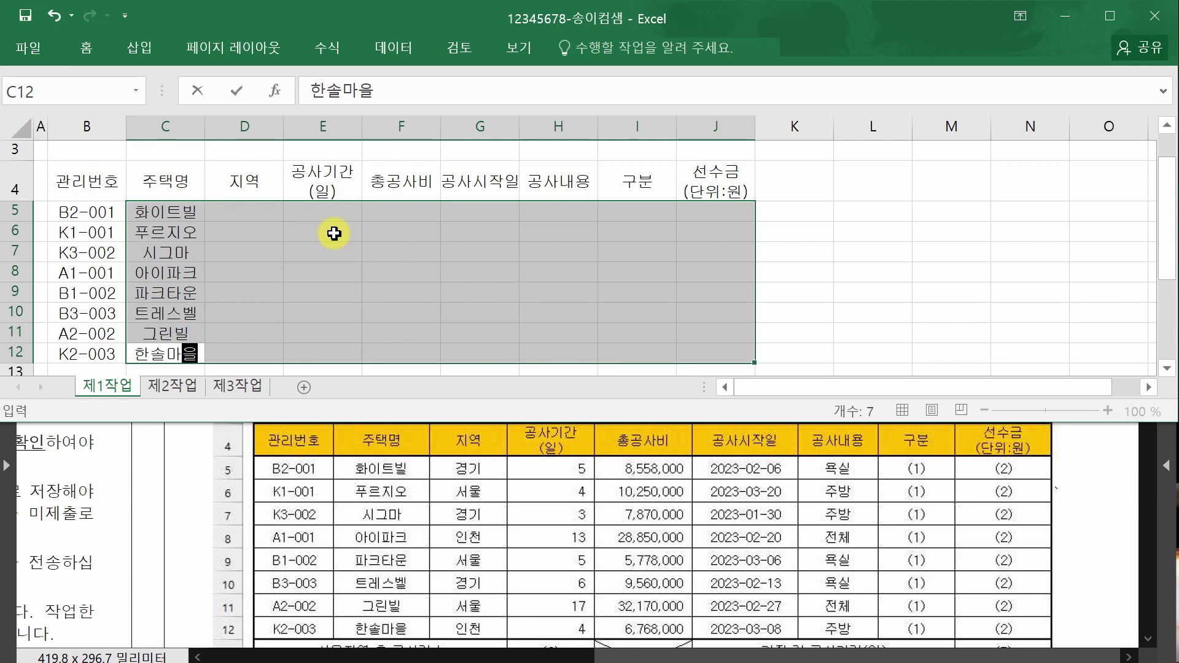
{"action": "key", "text": "Return"}
Enter the regions 경기, 서울, 경기 and 인천 in D5:D8.
{"action": "type", "text": "rudrl"}
{"action": "key", "text": "Return"}
{"action": "type", "text": "tjdn"}
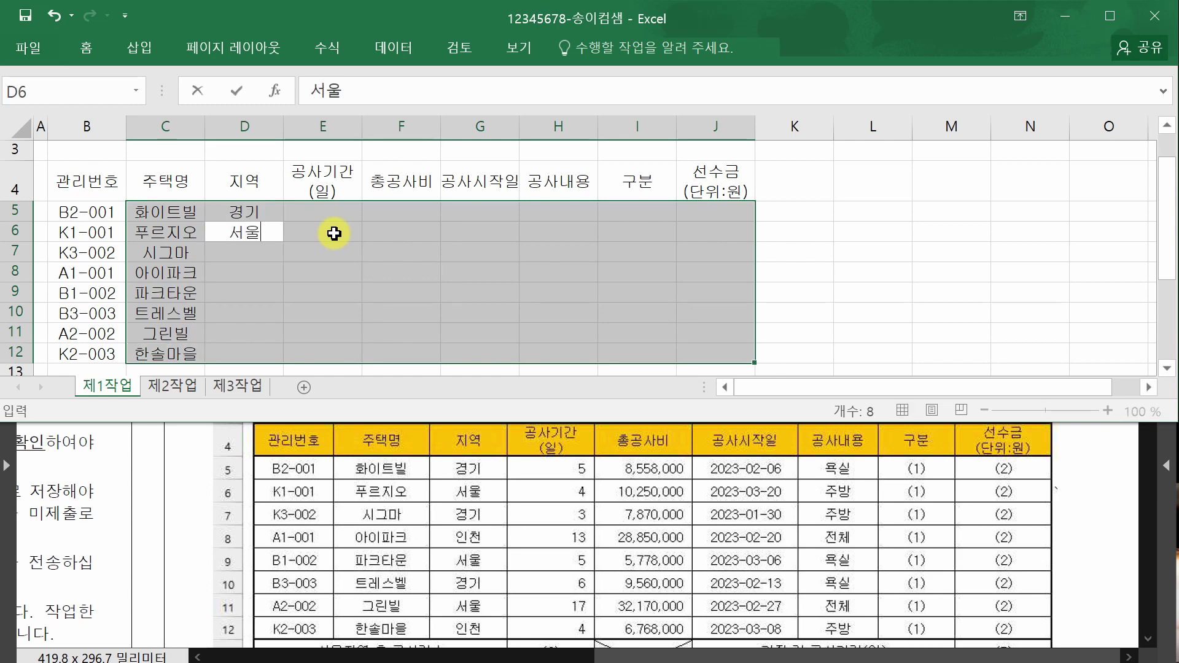
{"action": "type", "text": "f"}
{"action": "key", "text": "Return"}
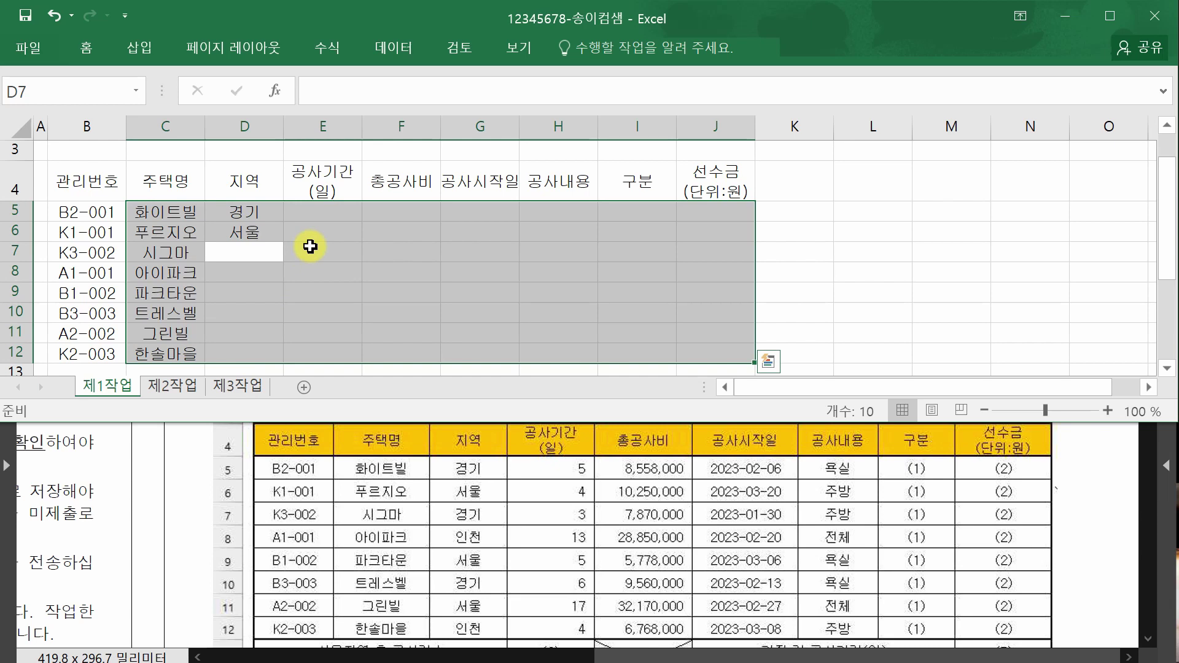
{"action": "type", "text": "경기"}
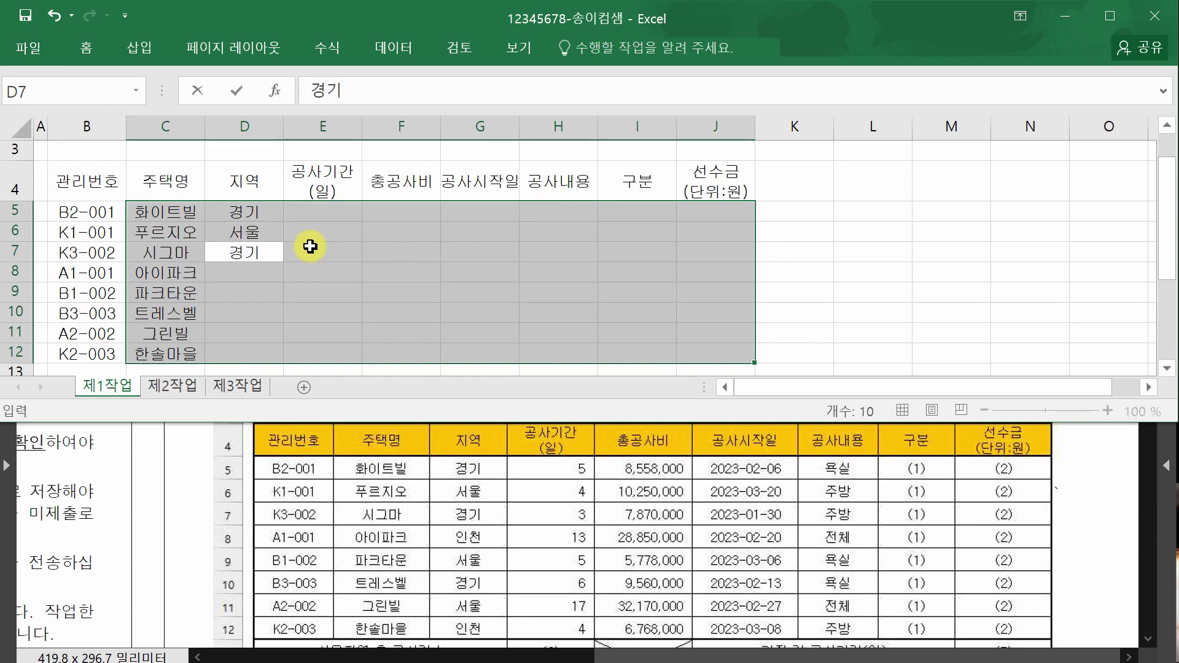
{"action": "key", "text": "Return"}
{"action": "type", "text": "인천"}
{"action": "key", "text": "Return"}
Complete the regions in D9:D12 with 서울, 경기, 서울 and 인천.
{"action": "type", "text": "서울"}
{"action": "key", "text": "Return"}
{"action": "type", "text": "경기"}
{"action": "key", "text": "Return"}
{"action": "type", "text": "서"}
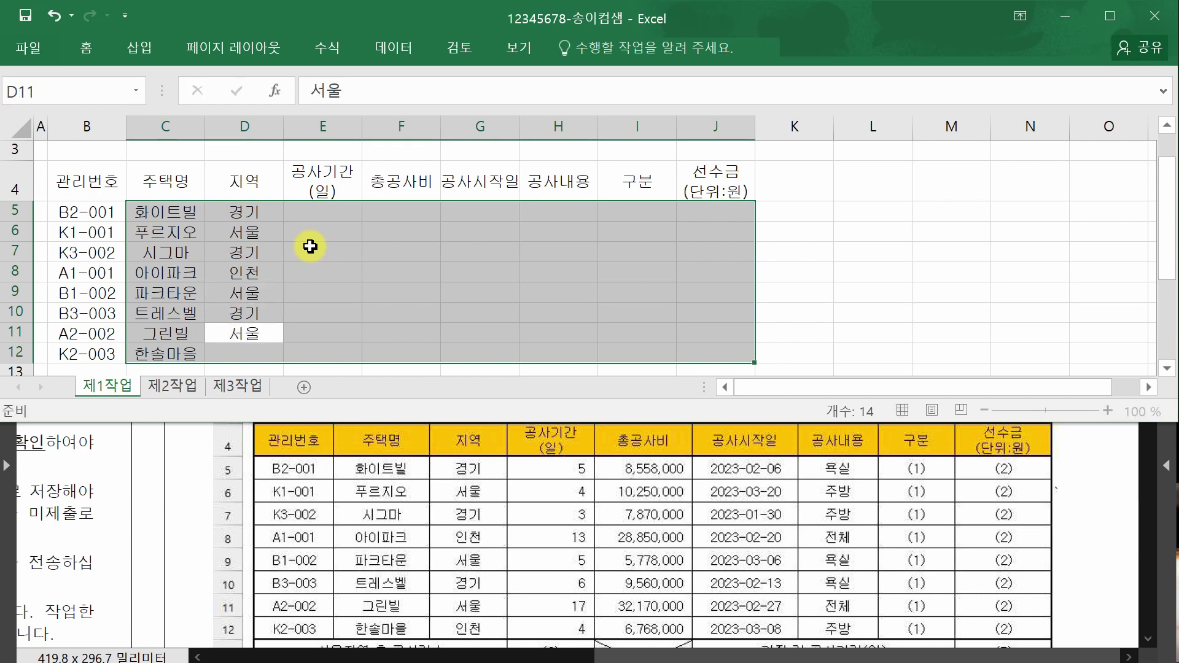
{"action": "key", "text": "Return"}
{"action": "type", "text": "인천"}
{"action": "key", "text": "Return"}
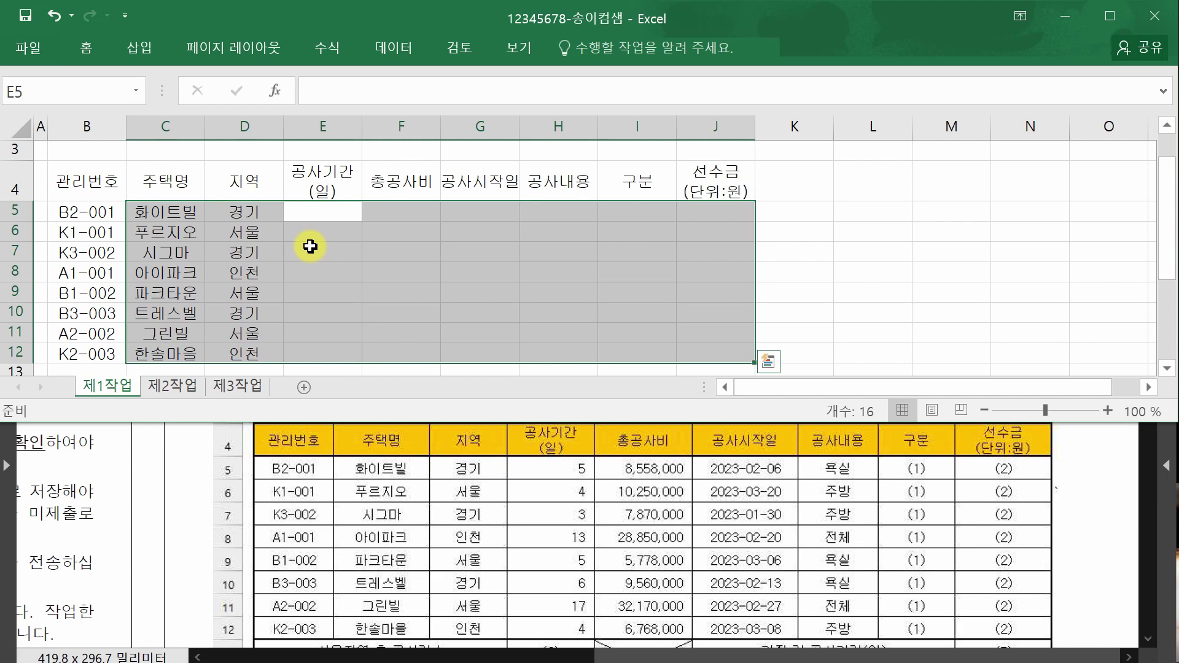
Enter the construction periods 5, 4, 3 and 13 in E5:E8.
{"action": "type", "text": "5"}
{"action": "key", "text": "Return"}
{"action": "type", "text": "4"}
{"action": "key", "text": "Return"}
{"action": "type", "text": "3"}
{"action": "key", "text": "Return"}
{"action": "type", "text": "13"}
{"action": "key", "text": "Return"}
Complete the construction periods in E9:E12 with 5, 6, 17 and 4.
{"action": "type", "text": "5"}
{"action": "key", "text": "Return"}
{"action": "type", "text": "6"}
{"action": "key", "text": "Return"}
{"action": "type", "text": "17"}
{"action": "key", "text": "Return"}
{"action": "type", "text": "4"}
{"action": "key", "text": "Return"}
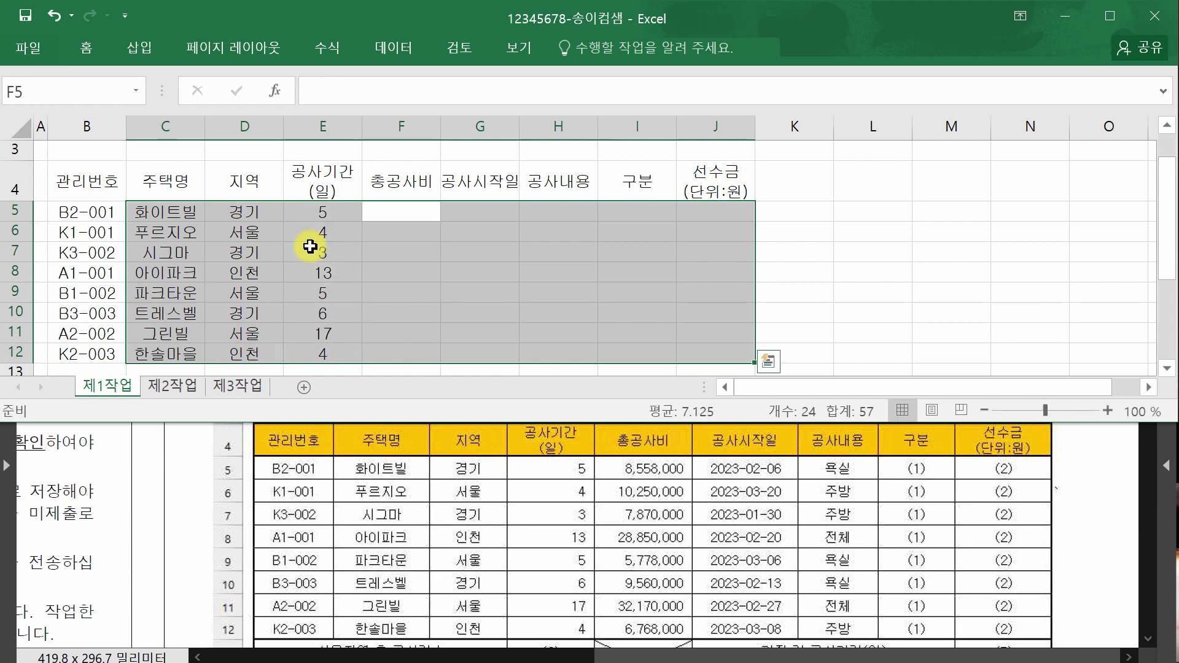
Enter the total costs 8558000, 10250000, 7870000 and 28850000 in F5:F8.
{"action": "type", "text": "8558000"}
{"action": "key", "text": "Return"}
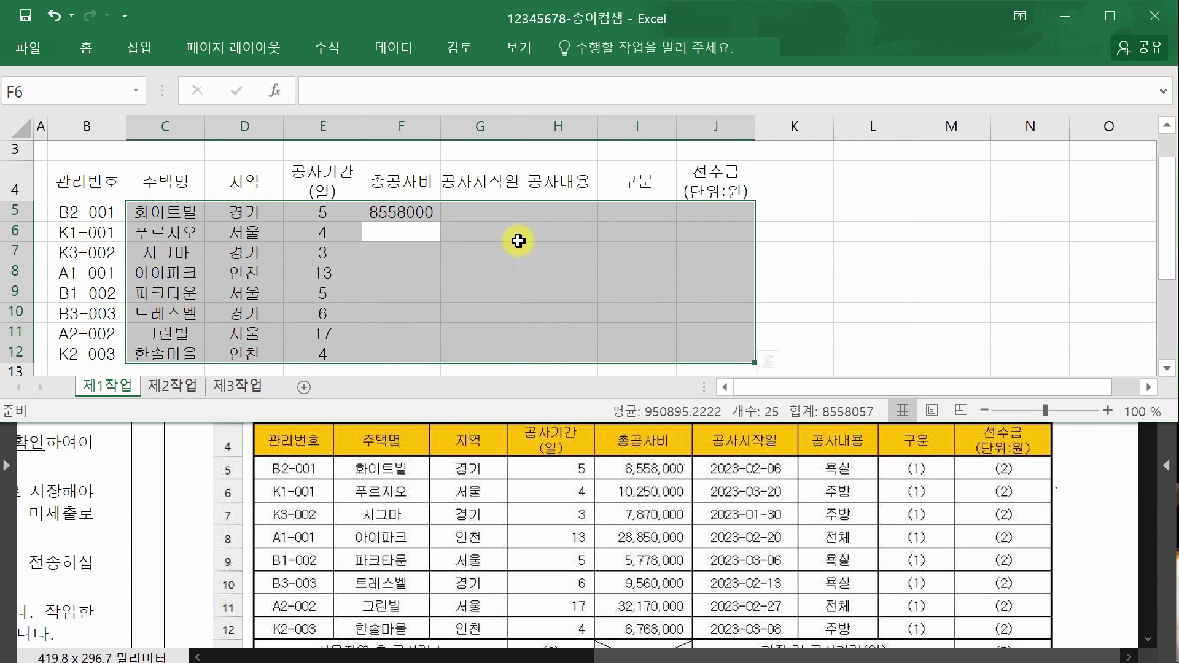
{"action": "type", "text": "10250000"}
{"action": "key", "text": "Return"}
{"action": "type", "text": "7"}
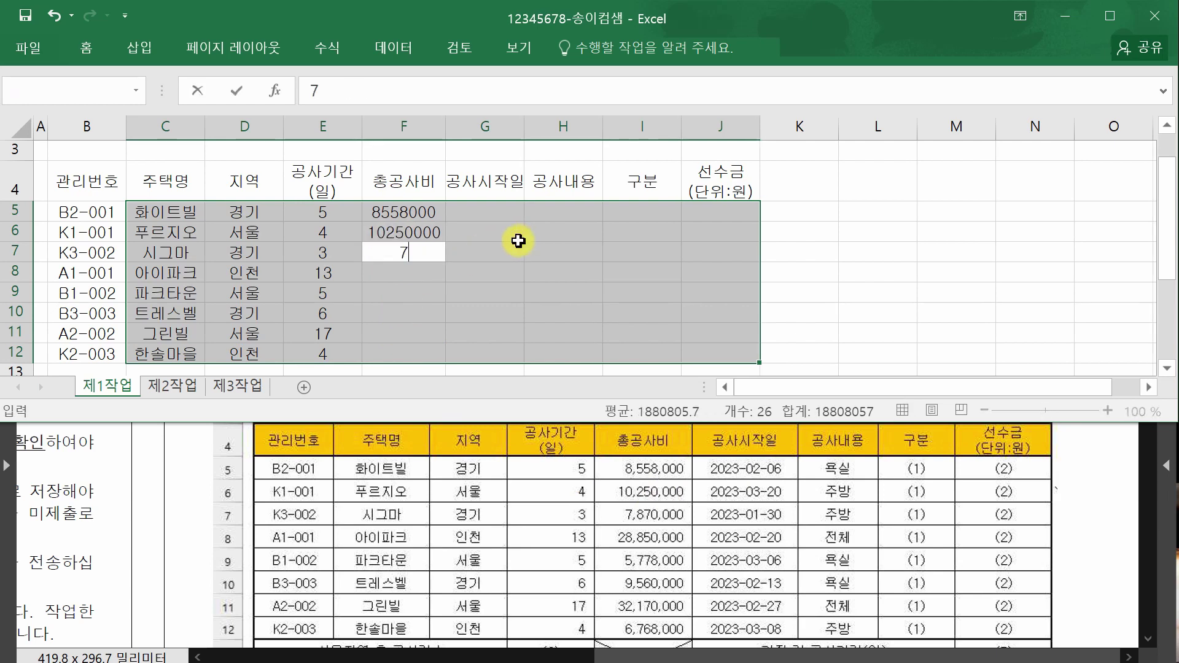
{"action": "type", "text": "870000"}
{"action": "key", "text": "Return"}
{"action": "type", "text": "2"}
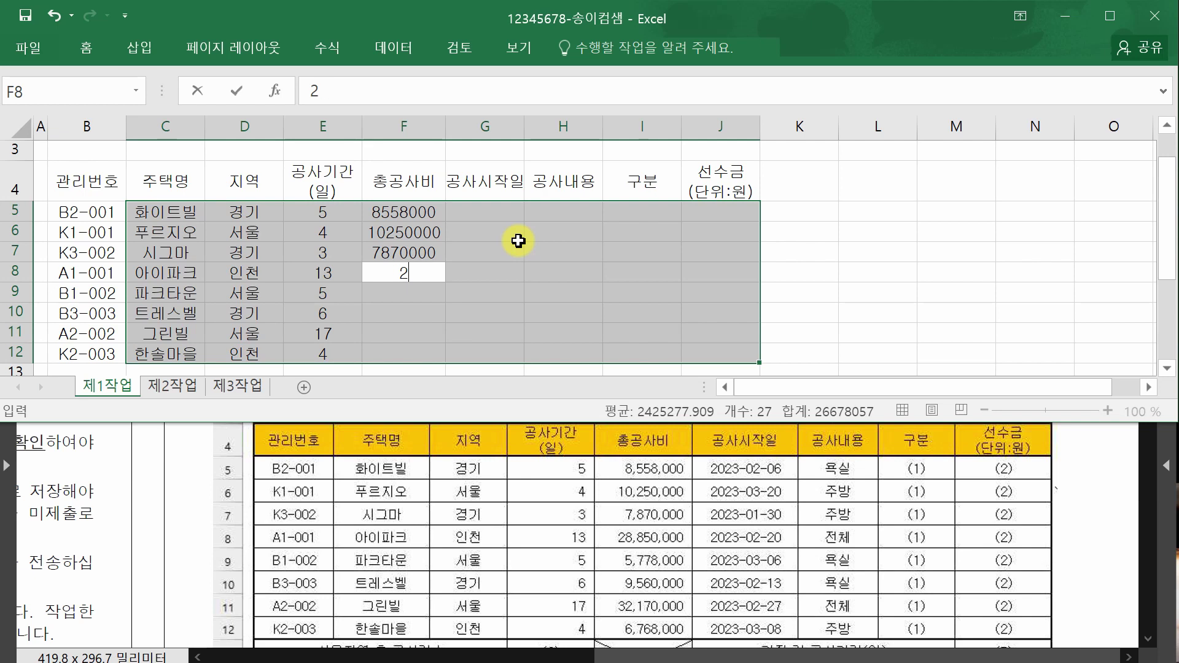
{"action": "type", "text": "8850000"}
{"action": "key", "text": "Return"}
Complete the total costs in F9:F12 with 5778000, 9560000, 32170000 and 6768000.
{"action": "type", "text": "57"}
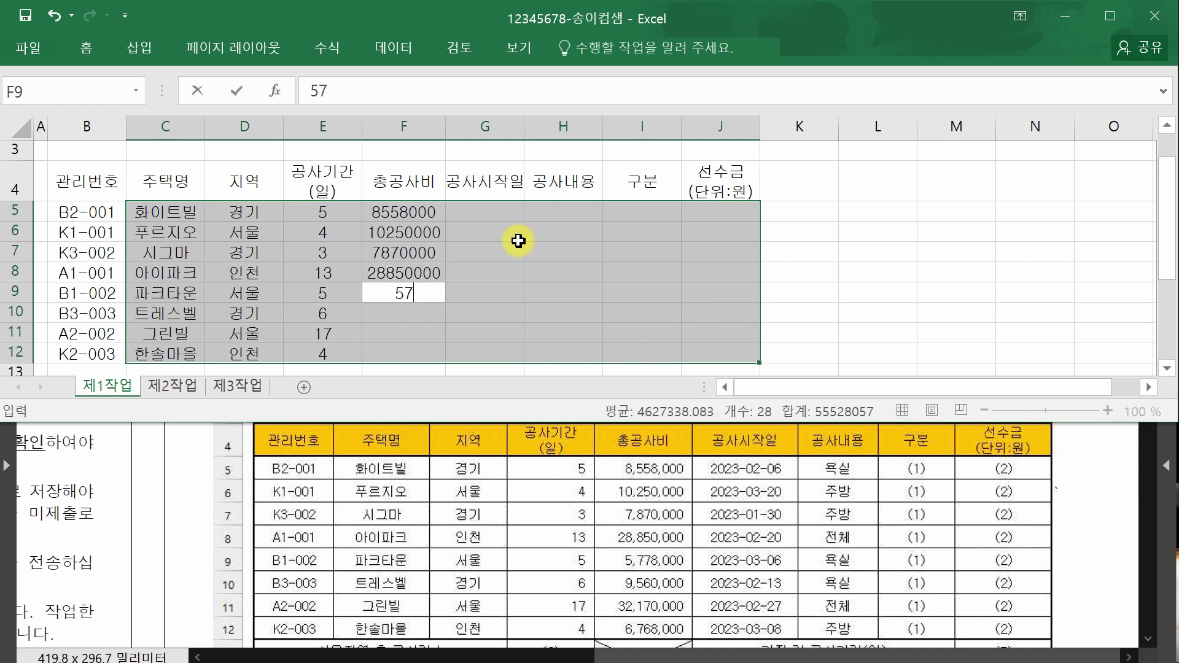
{"action": "type", "text": "78000"}
{"action": "key", "text": "Return"}
{"action": "type", "text": "9560000"}
{"action": "key", "text": "Return"}
{"action": "type", "text": "32170000"}
{"action": "key", "text": "Return"}
{"action": "type", "text": "6768000"}
{"action": "key", "text": "Return"}
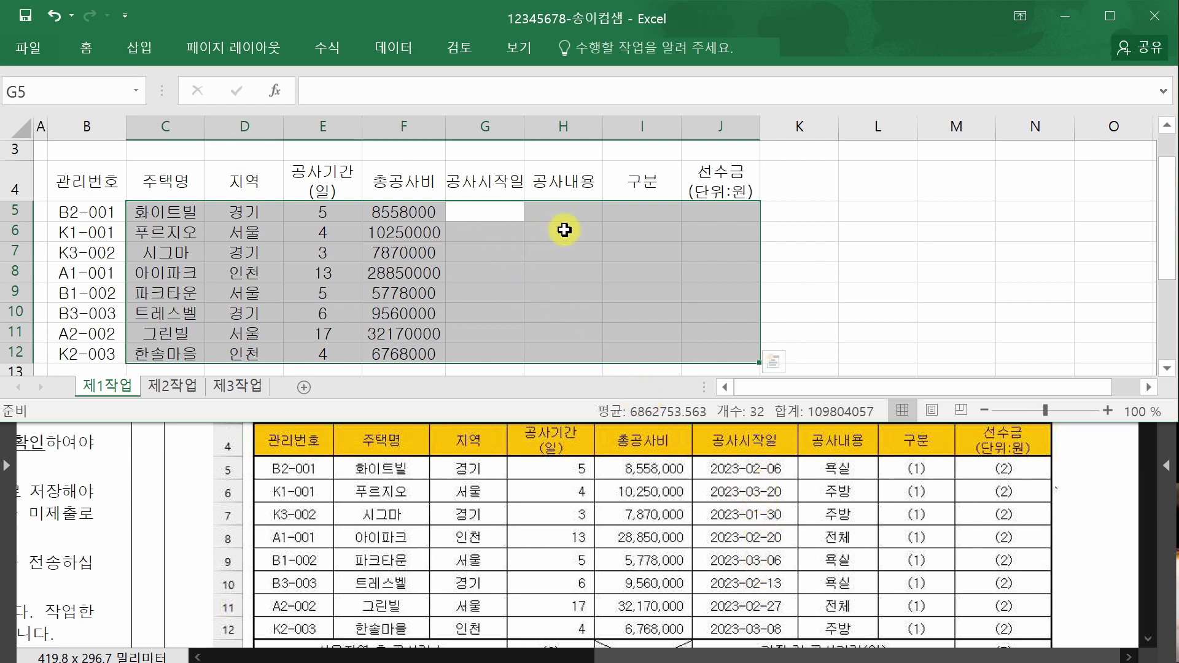
Enter the partial date 2023-0 in G5 and try an incrementing fill down to G12, undoing the fill.
{"action": "type", "text": "2023-0"}
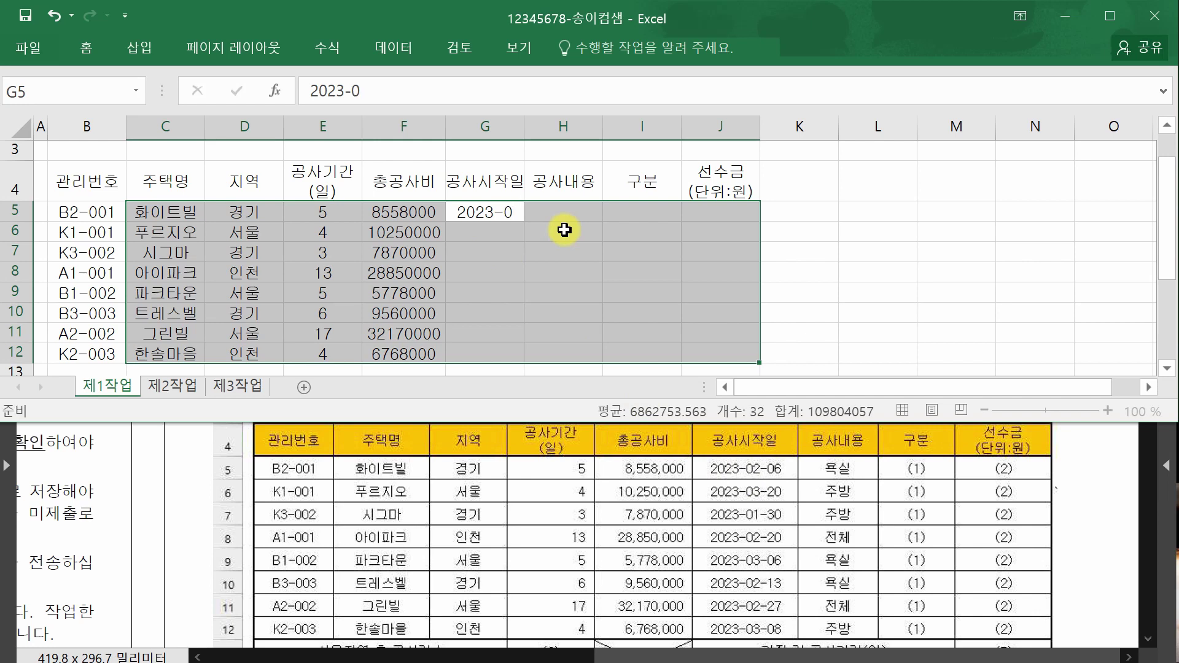
{"action": "left_click", "coordinate": [469, 211]}
{"action": "left_click_drag", "start_coordinate": [524, 234], "coordinate": [520, 361]}
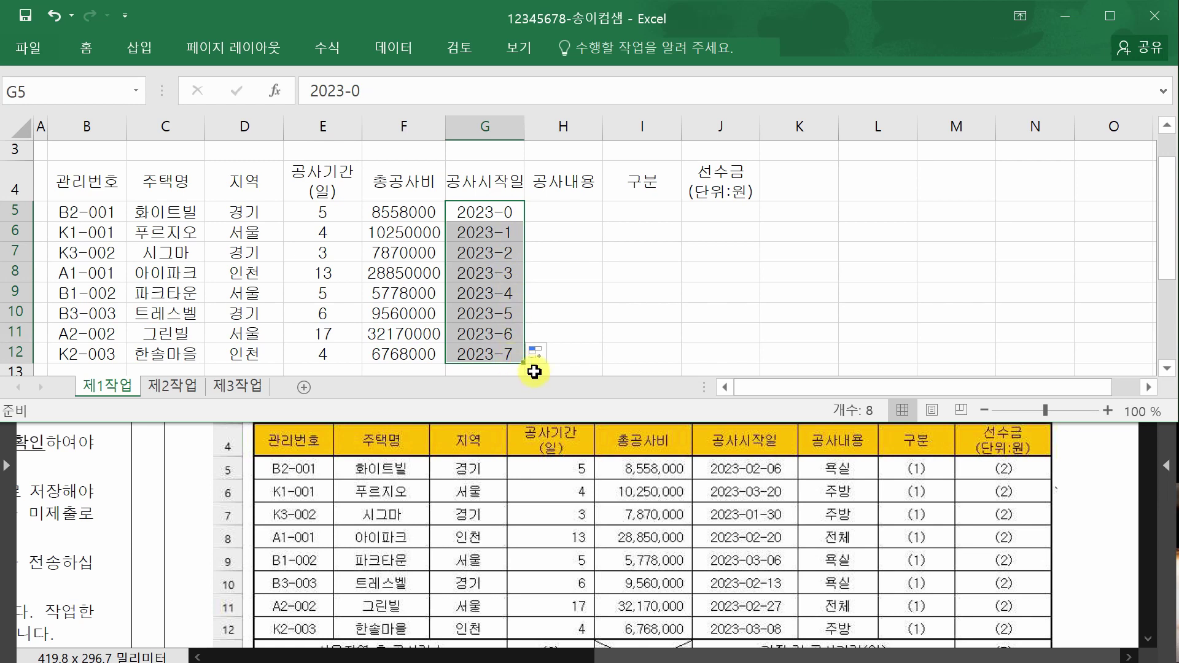
{"action": "key", "text": "ctrl+z"}
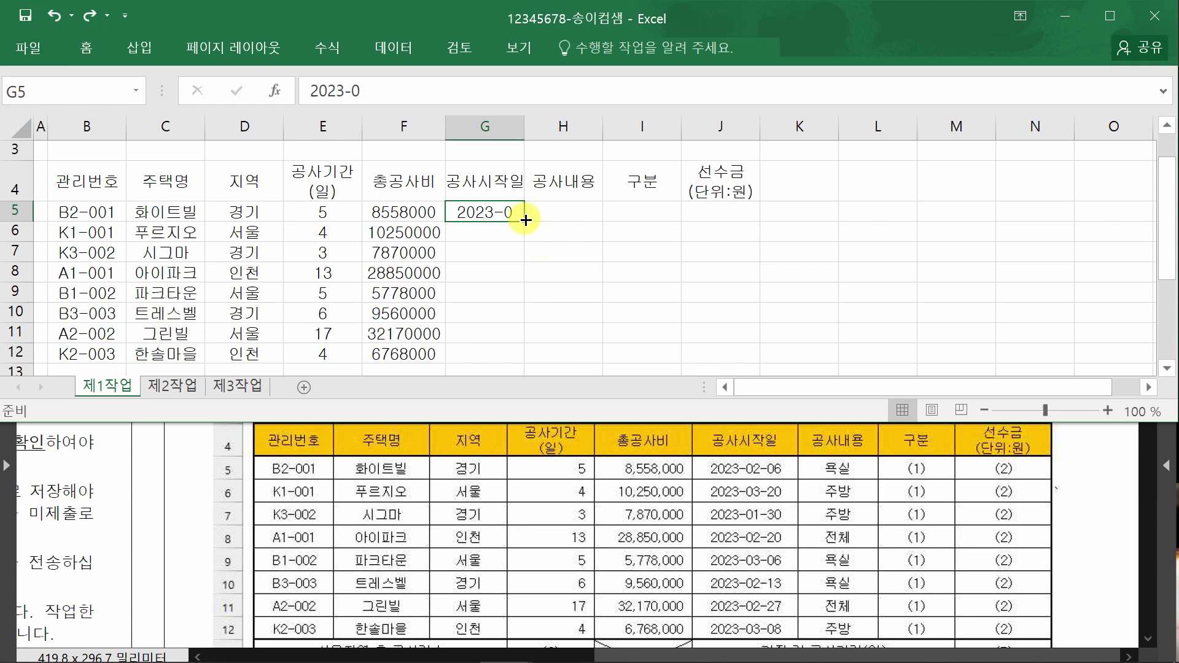
Switch to Acrobat Reader to look up the Ctrl key in _키보드 이미지.pdf, restore 2023_01_문제A1.pdf and return to Excel.
{"action": "left_click", "coordinate": [152, 479]}
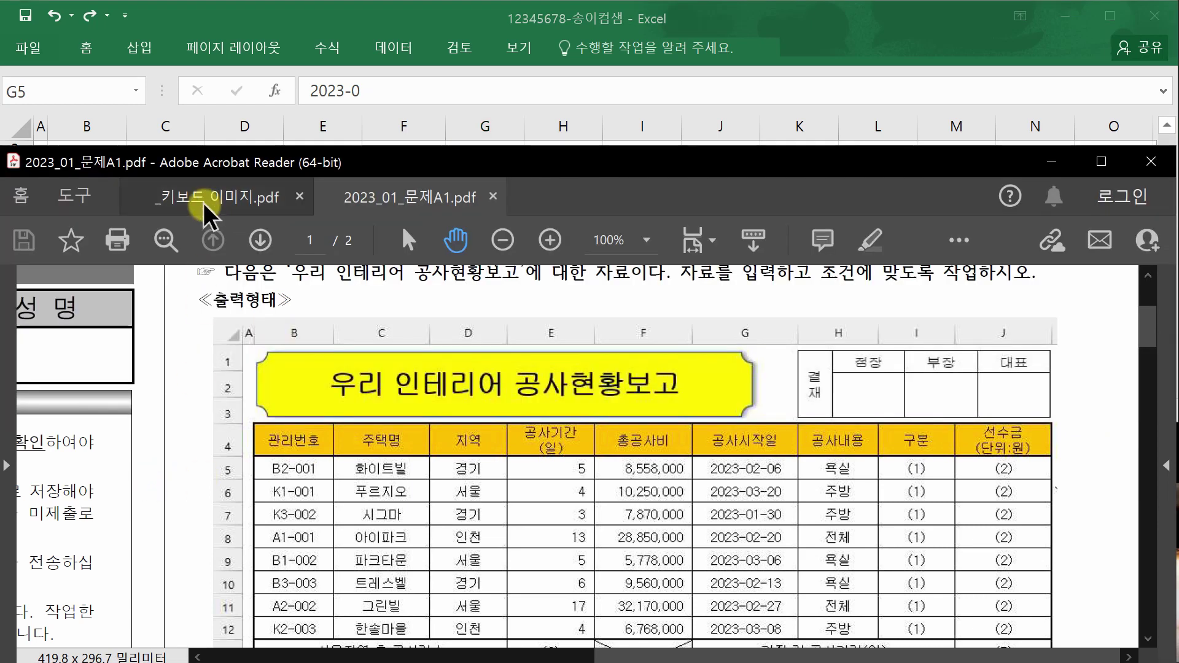
{"action": "left_click", "coordinate": [212, 197]}
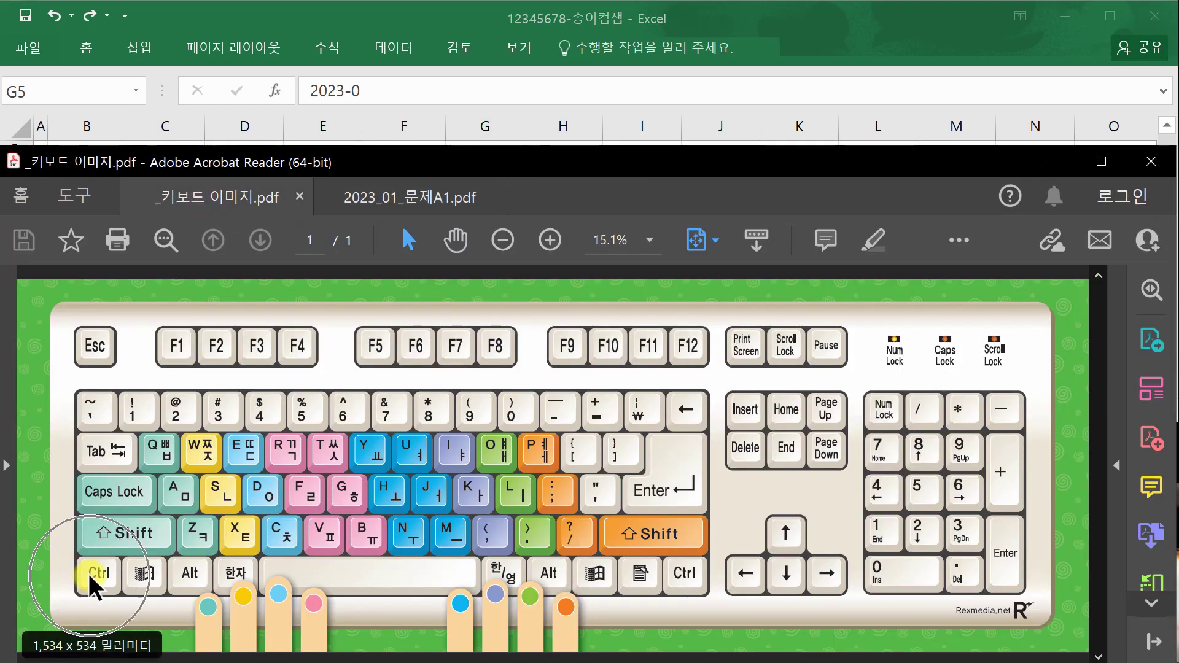
{"action": "left_click", "coordinate": [378, 195]}
{"action": "left_click", "coordinate": [451, 25]}
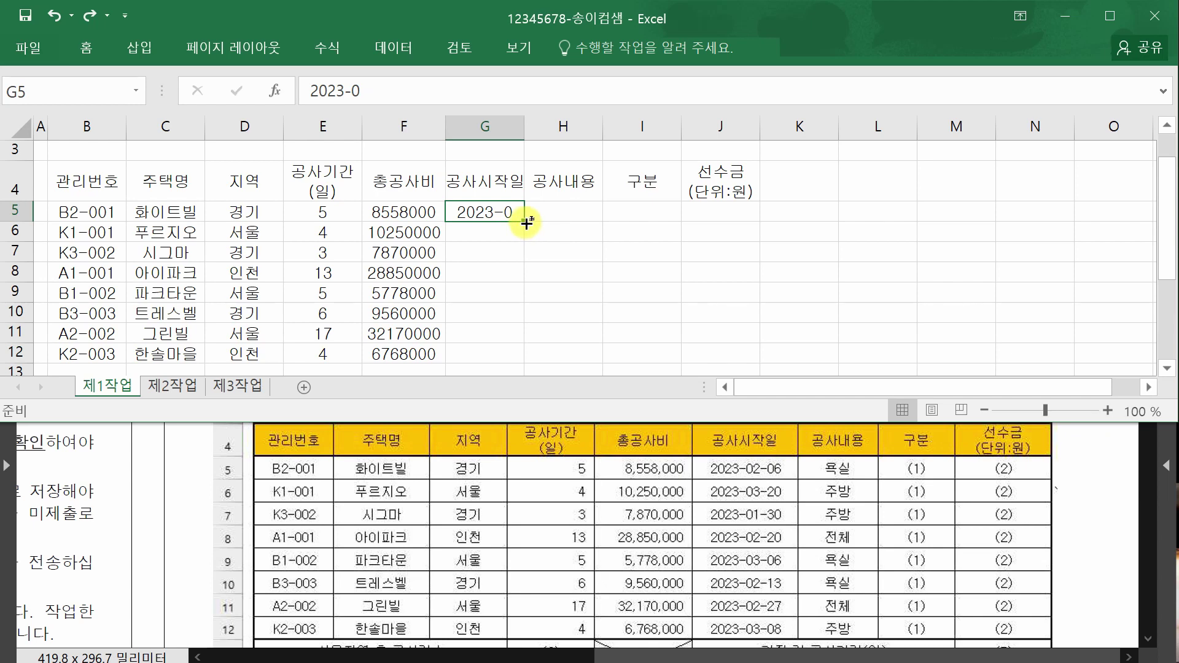
Copy 2023-0 without incrementing from G5 down to G12 and complete the date in G5 as 2023-02-06.
{"action": "left_click_drag", "start_coordinate": [526, 222], "coordinate": [526, 355]}
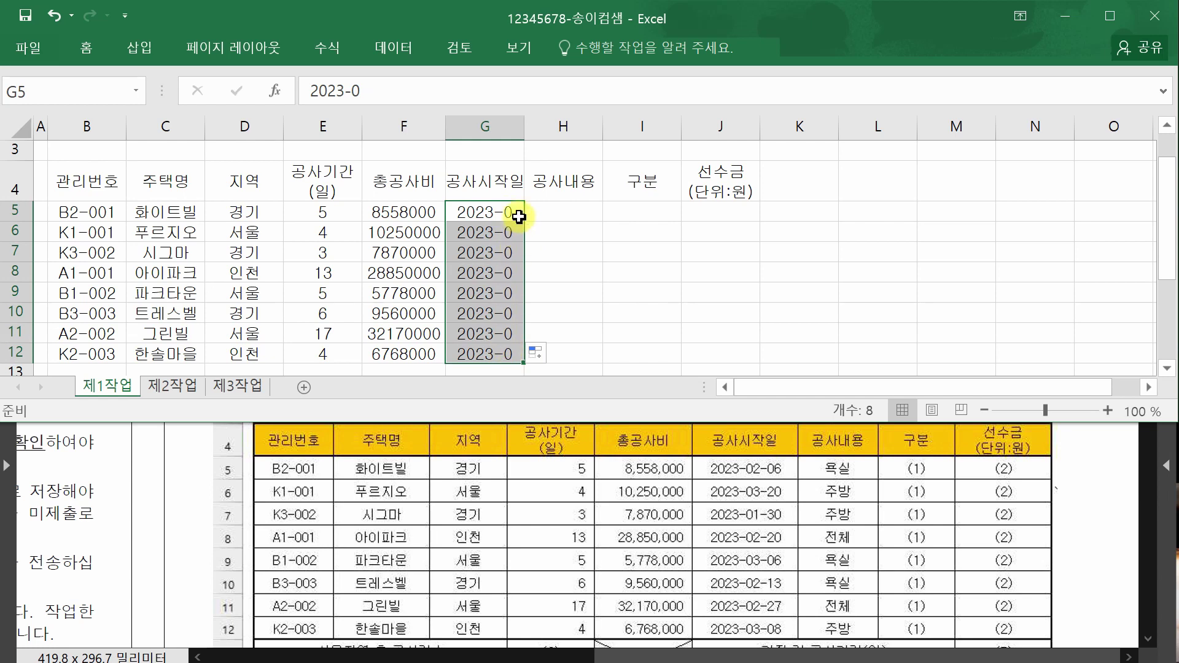
{"action": "left_click", "coordinate": [517, 213]}
{"action": "key", "text": "F2"}
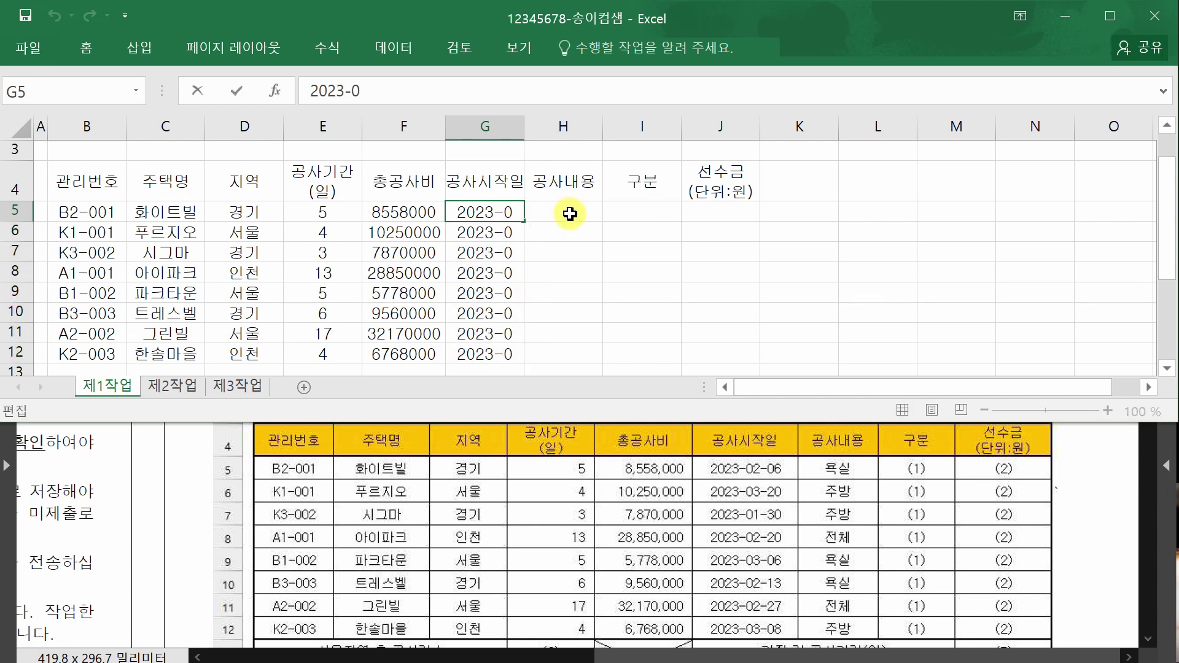
{"action": "type", "text": "2-06"}
{"action": "key", "text": "Return"}
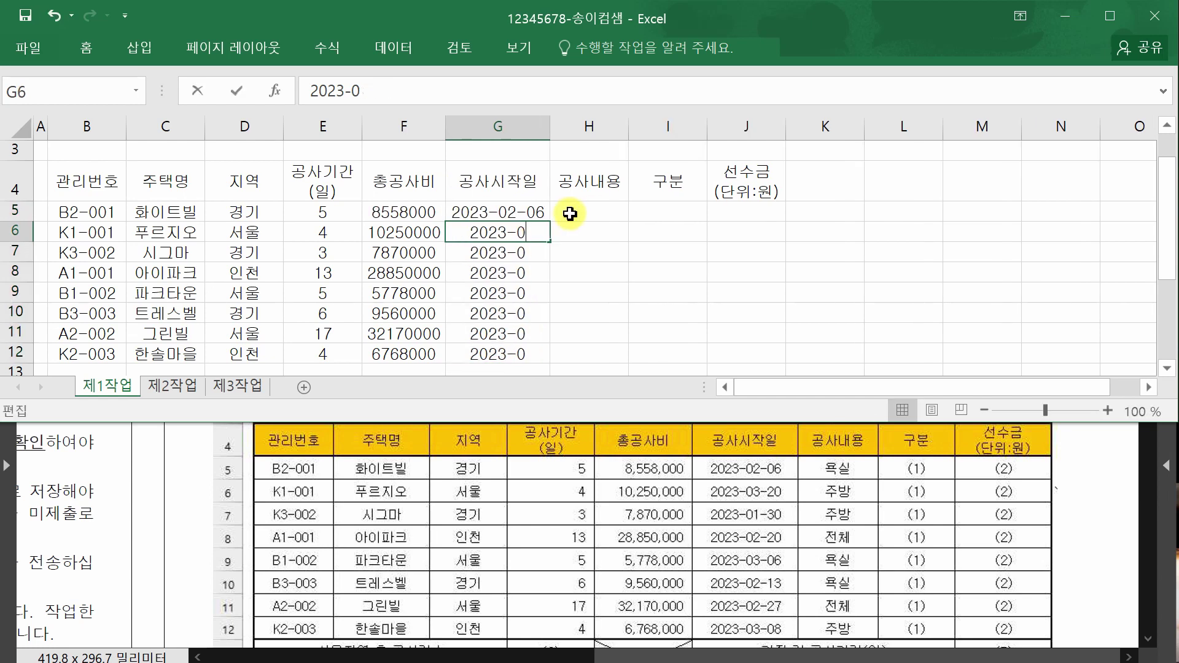
Complete the start dates in G6:G8 as 2023-03-20, 2023-01-30 and 2023-02-20.
{"action": "type", "text": "3-20"}
{"action": "key", "text": "Return"}
{"action": "key", "text": "F2"}
{"action": "type", "text": "1-30"}
{"action": "key", "text": "Return"}
{"action": "key", "text": "F2"}
{"action": "type", "text": "2-"}
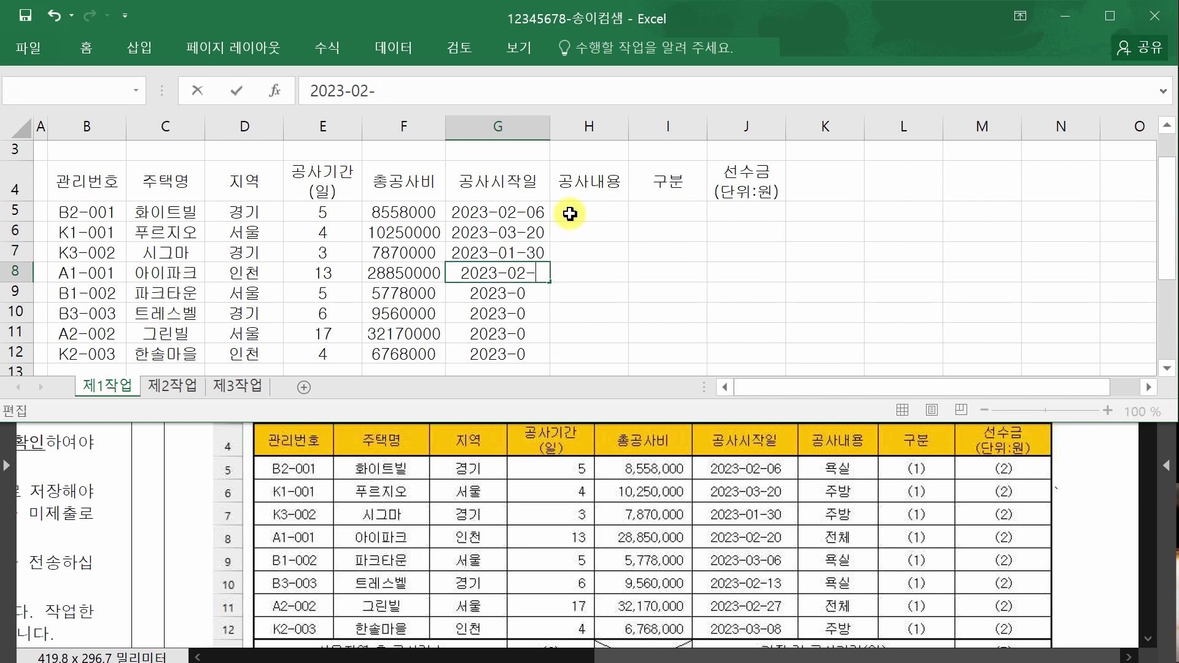
{"action": "type", "text": "20"}
{"action": "key", "text": "Return"}
Complete the start dates in G9:G12 as 2023-03-06, 2023-02-13, 2023-02-27 and 2023-03-08.
{"action": "key", "text": "F2"}
{"action": "type", "text": "3-06"}
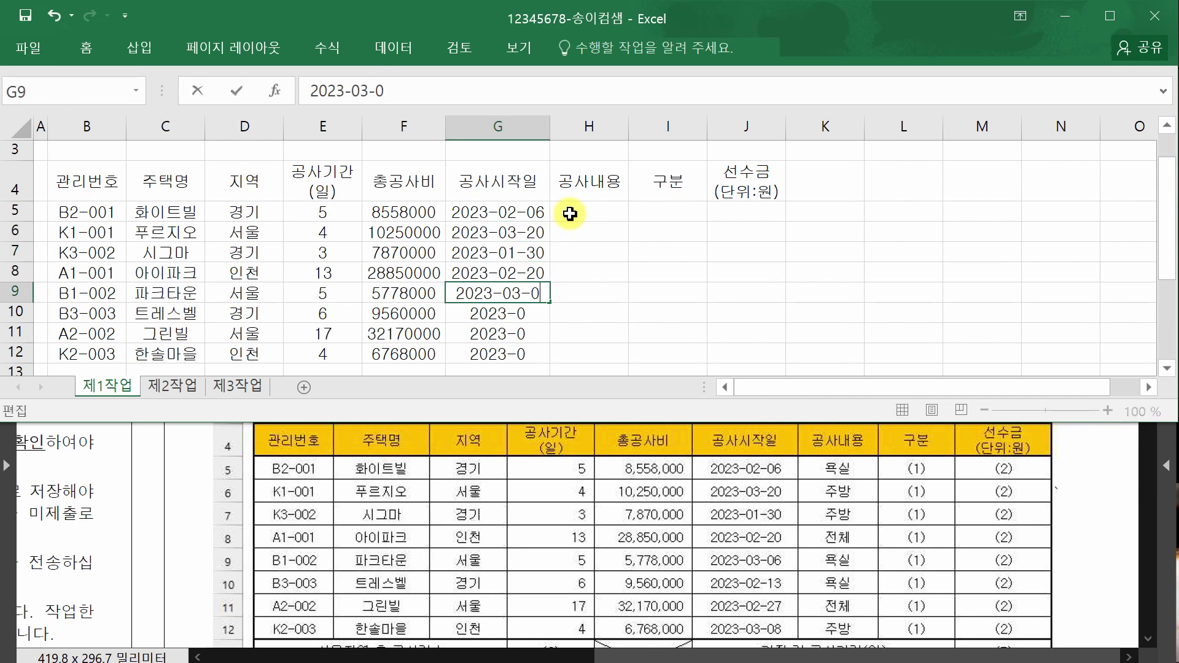
{"action": "key", "text": "Return"}
{"action": "type", "text": "2-"}
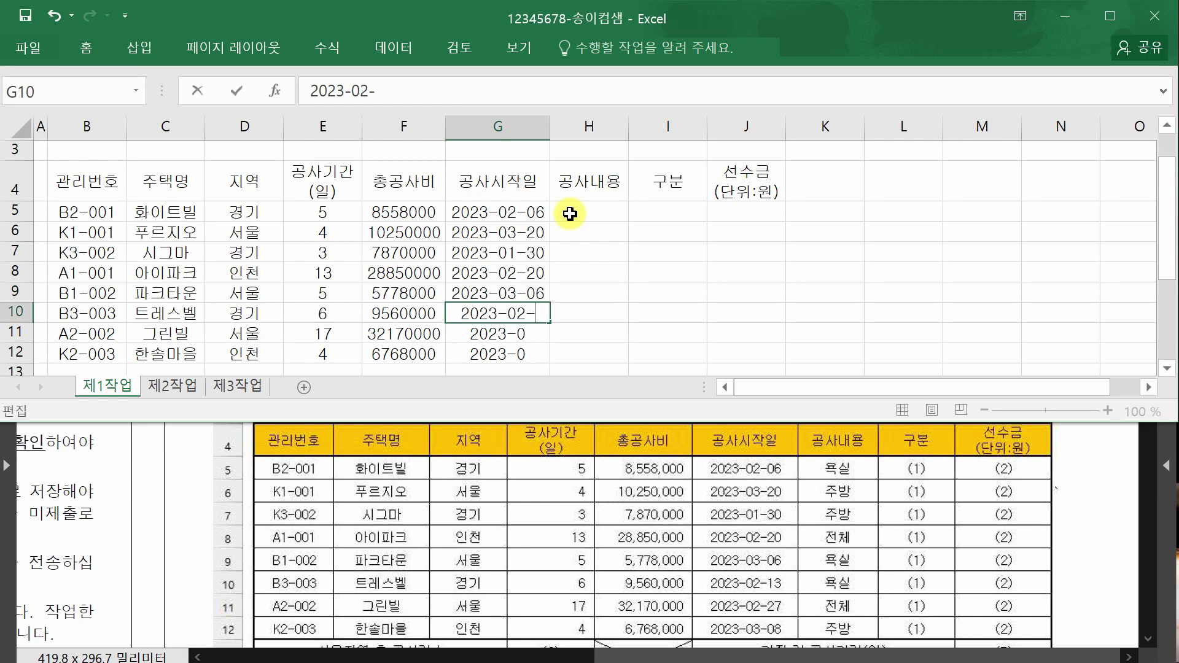
{"action": "type", "text": "13"}
{"action": "key", "text": "Return"}
{"action": "key", "text": "F2"}
{"action": "type", "text": "2-27"}
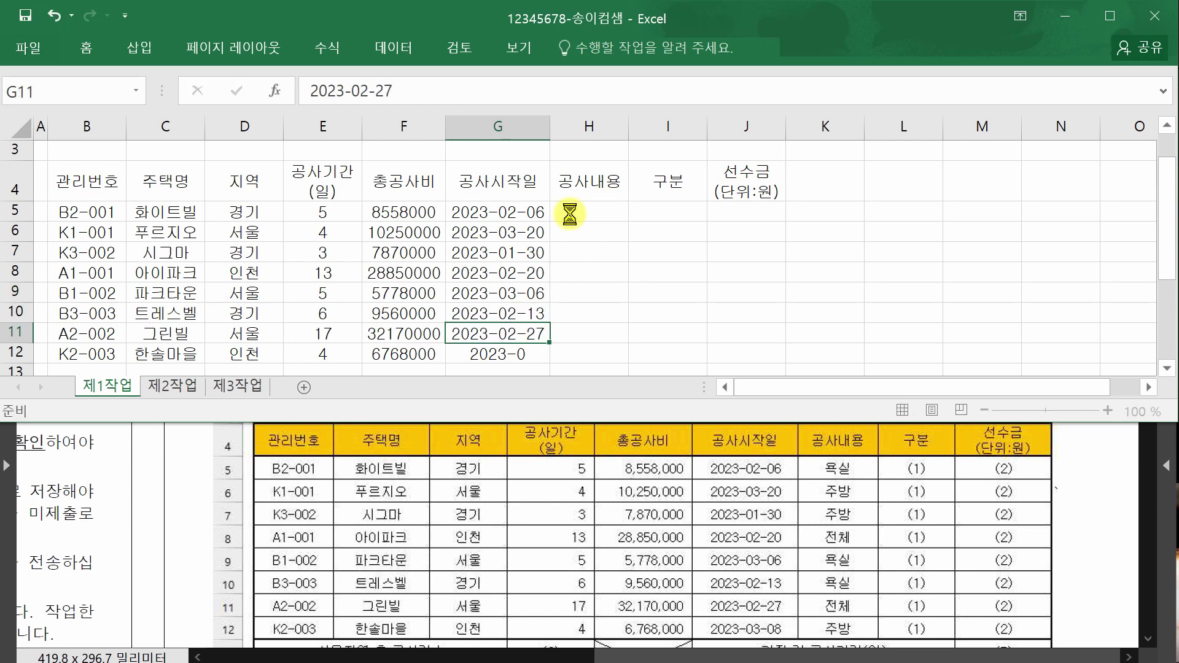
{"action": "key", "text": "Return"}
{"action": "key", "text": "F2"}
{"action": "type", "text": "3-08"}
{"action": "key", "text": "Return"}
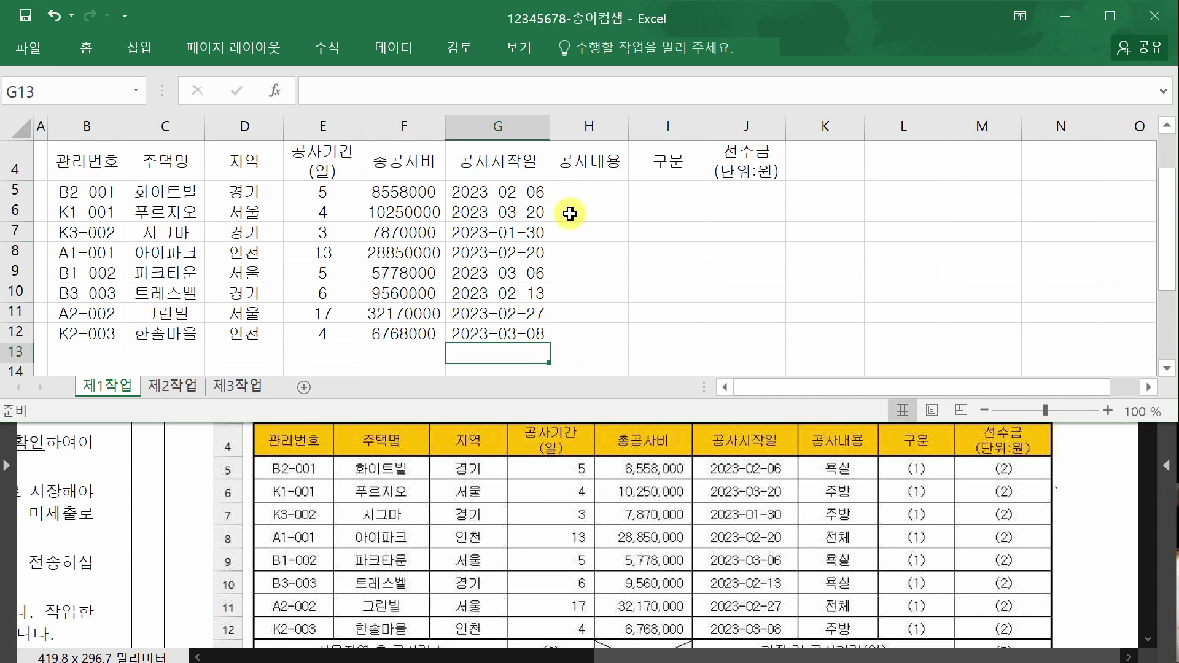
Enter the construction types 욕실, 주방, 주방 and 전체 in H5:H8.
{"action": "left_click", "coordinate": [574, 193]}
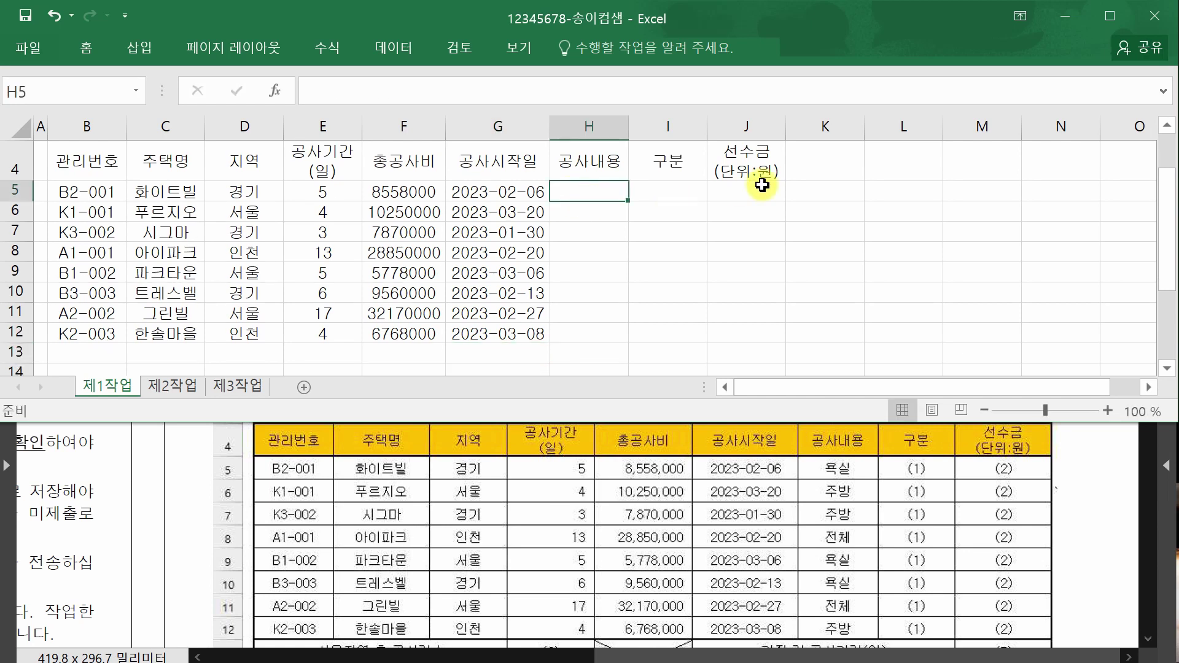
{"action": "type", "text": "ㅇ"}
{"action": "type", "text": "실"}
{"action": "key", "text": "Return"}
{"action": "type", "text": "주방"}
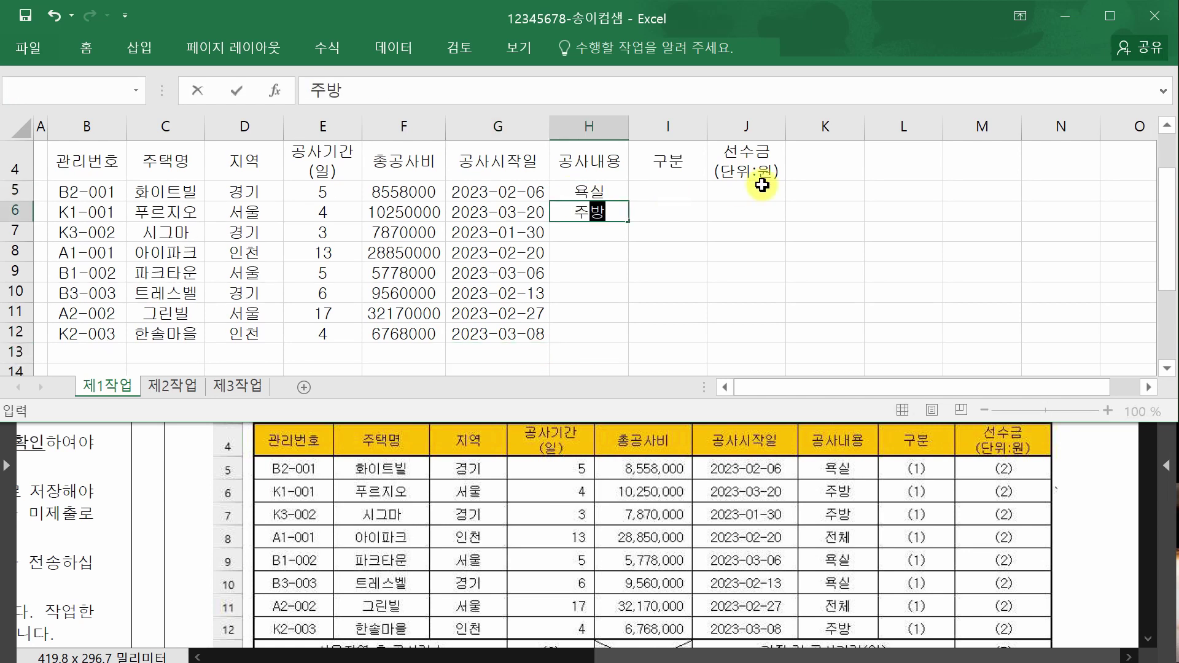
{"action": "key", "text": "Return"}
{"action": "type", "text": "주"}
{"action": "key", "text": "Return"}
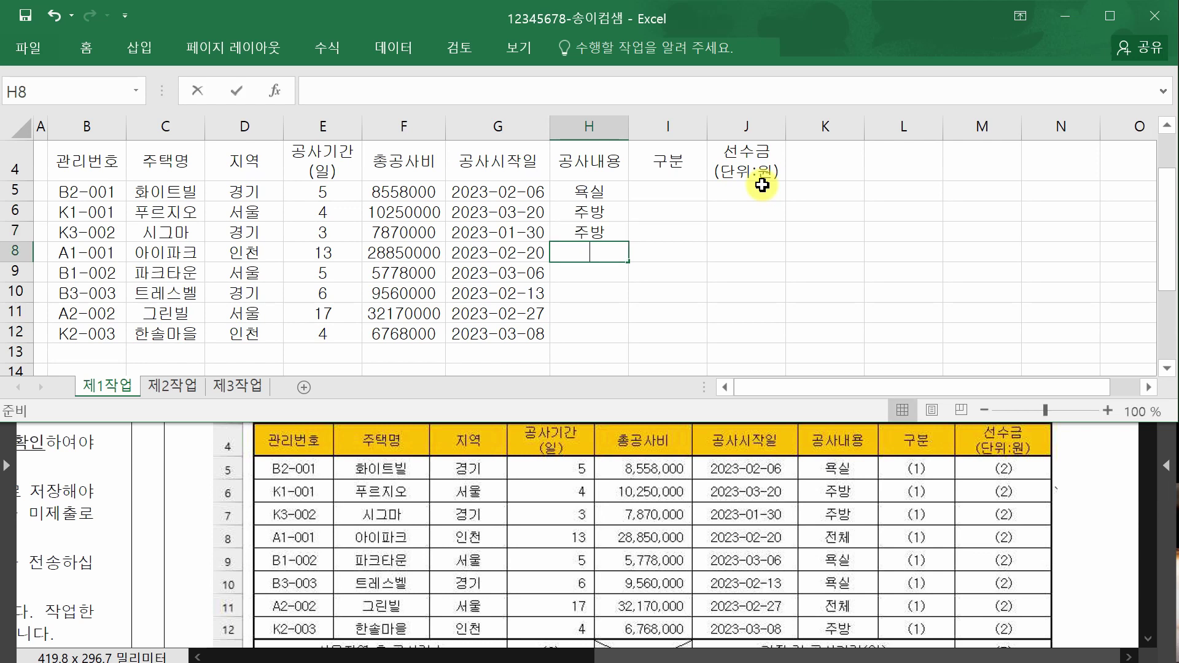
{"action": "type", "text": "전체"}
{"action": "key", "text": "Return"}
Complete the construction types in H9:H12 with 욕실, 욕실, 전체 and 주방.
{"action": "type", "text": "욕실"}
{"action": "key", "text": "Return"}
{"action": "type", "text": "욕실"}
{"action": "key", "text": "Return"}
{"action": "type", "text": "전체"}
{"action": "key", "text": "Return"}
{"action": "type", "text": "ㅈㅜ"}
{"action": "key", "text": "Return"}
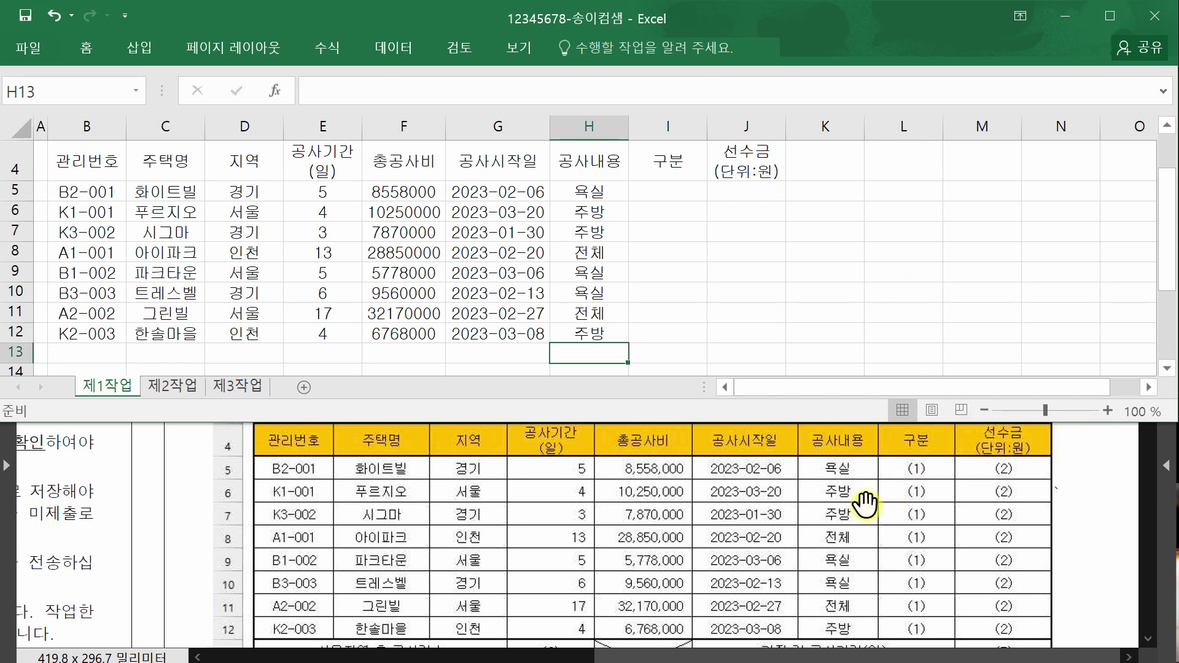
Merge and center B13:D13, B14:D14, F13:F14 and G13:I13 to match the layout in the exam PDF.
{"action": "left_click", "coordinate": [1079, 525]}
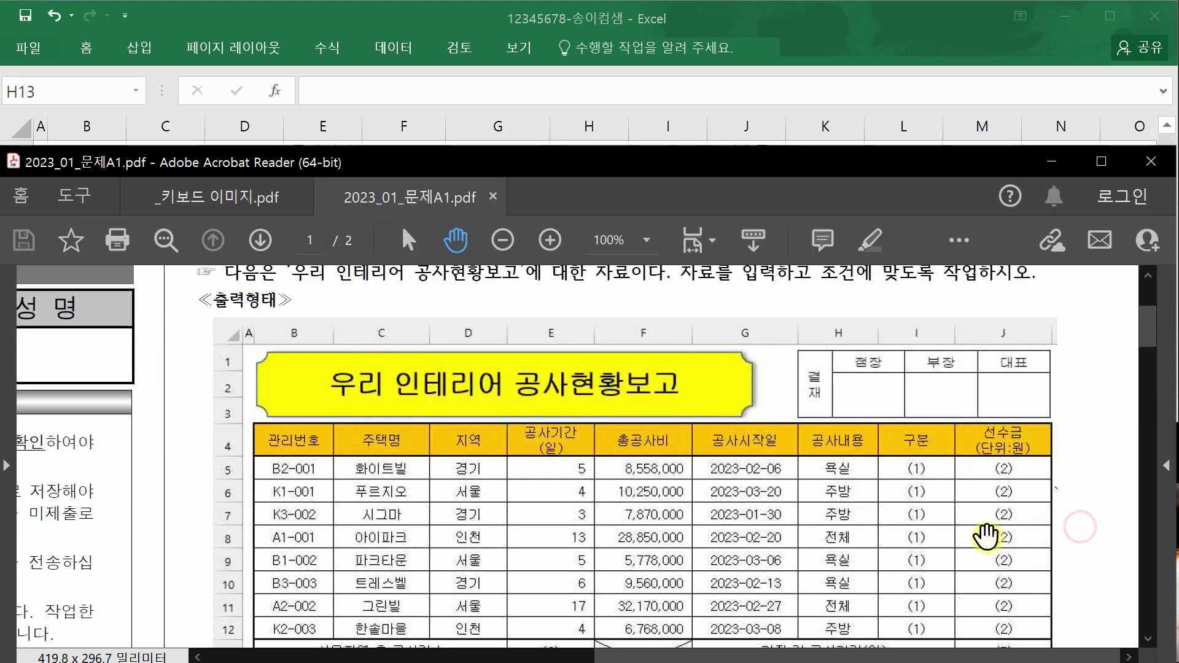
{"action": "scroll", "coordinate": [983, 534], "scroll_direction": "down", "scroll_amount": 2}
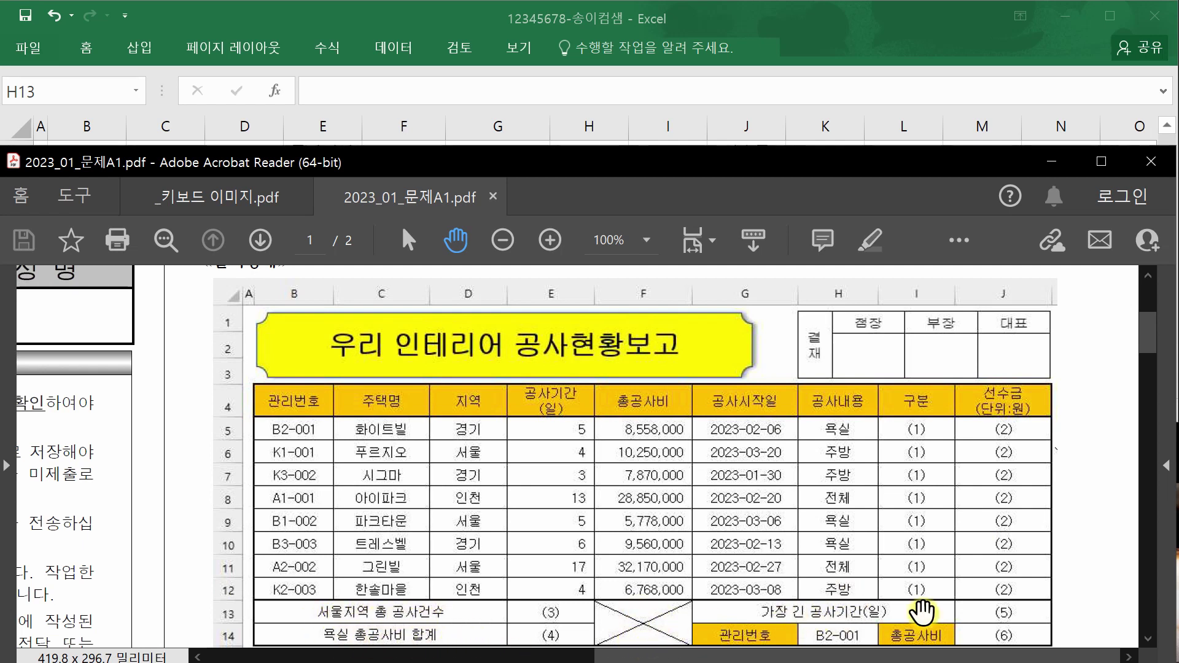
{"action": "left_click", "coordinate": [626, 19]}
{"action": "left_click", "coordinate": [300, 322]}
{"action": "scroll", "coordinate": [300, 322], "scroll_direction": "down", "scroll_amount": 1}
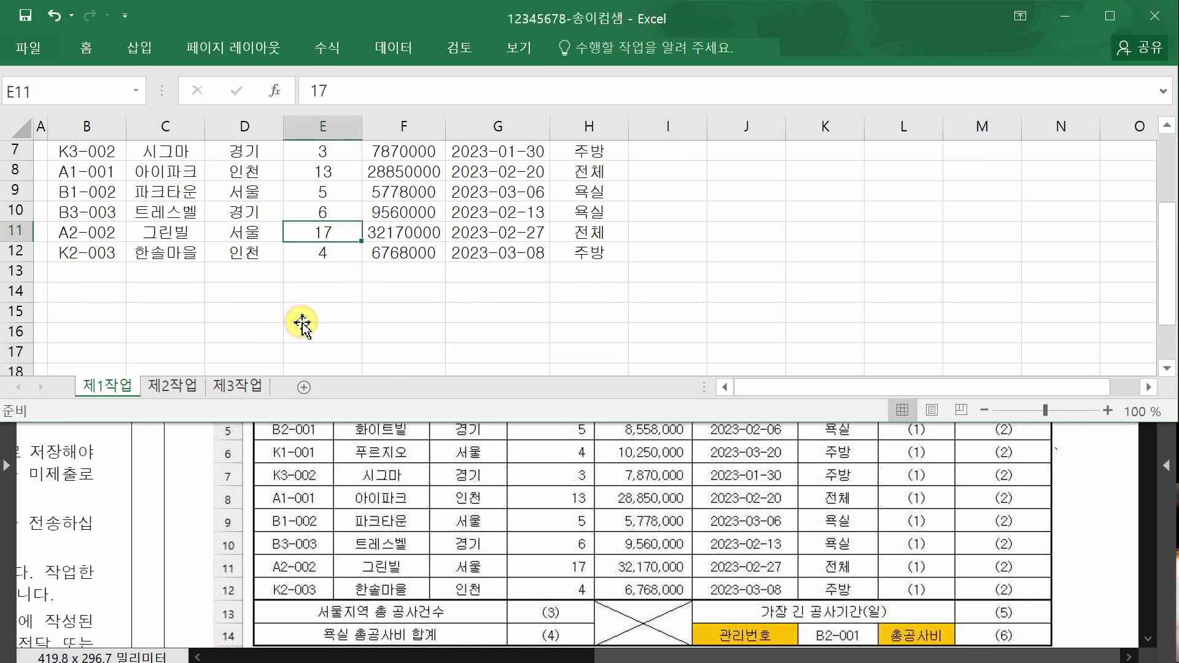
{"action": "left_click_drag", "start_coordinate": [96, 272], "coordinate": [239, 274]}
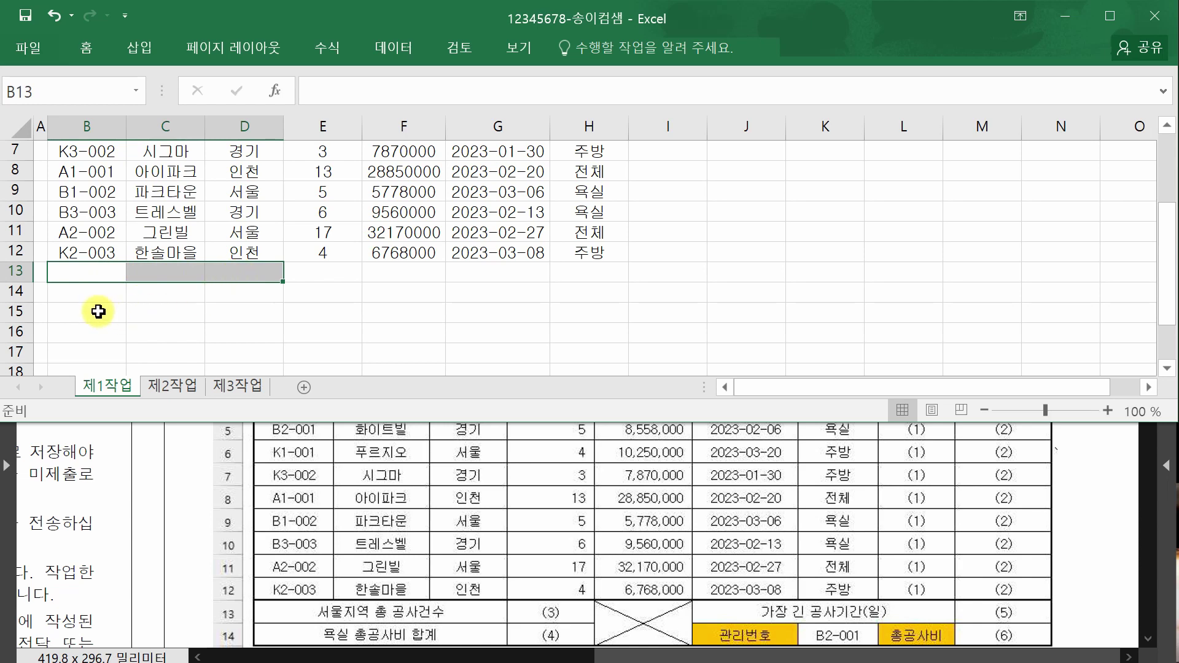
{"action": "left_click", "coordinate": [139, 461]}
{"action": "left_click", "coordinate": [178, 197]}
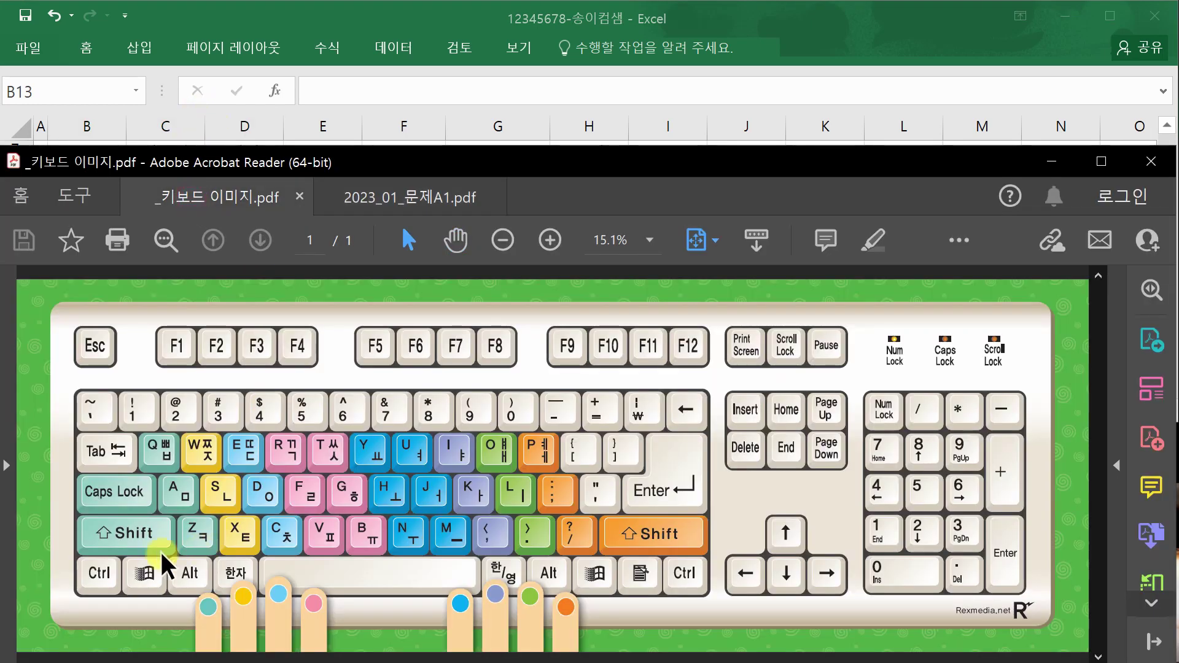
{"action": "left_click", "coordinate": [391, 200]}
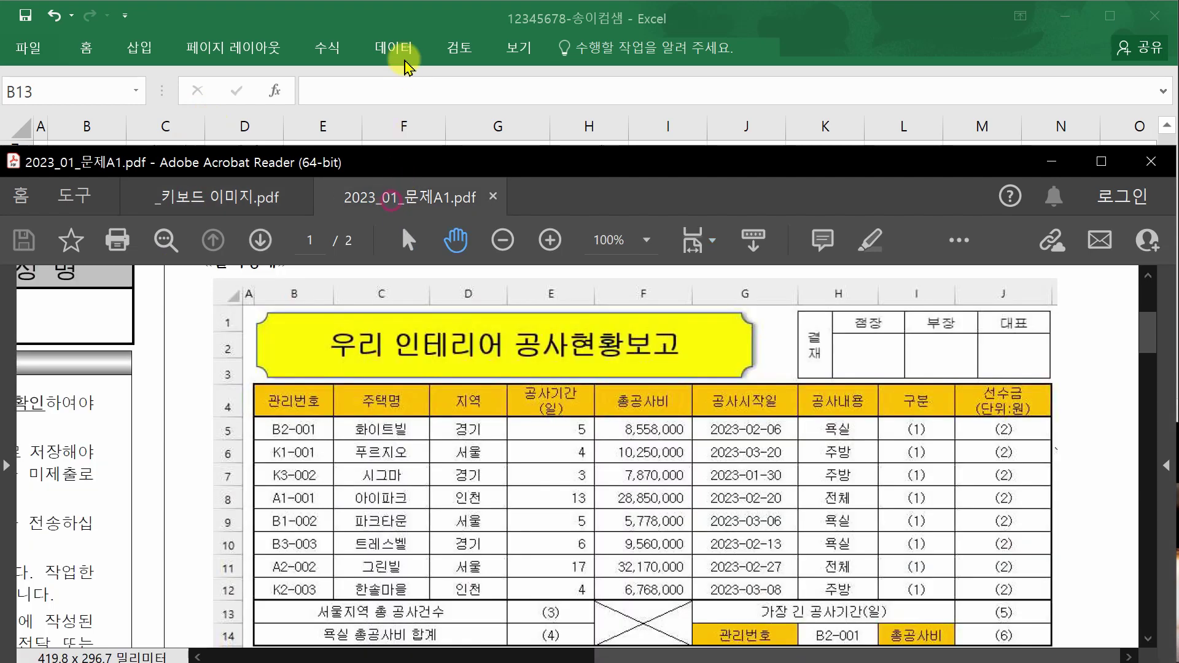
{"action": "left_click", "coordinate": [405, 61]}
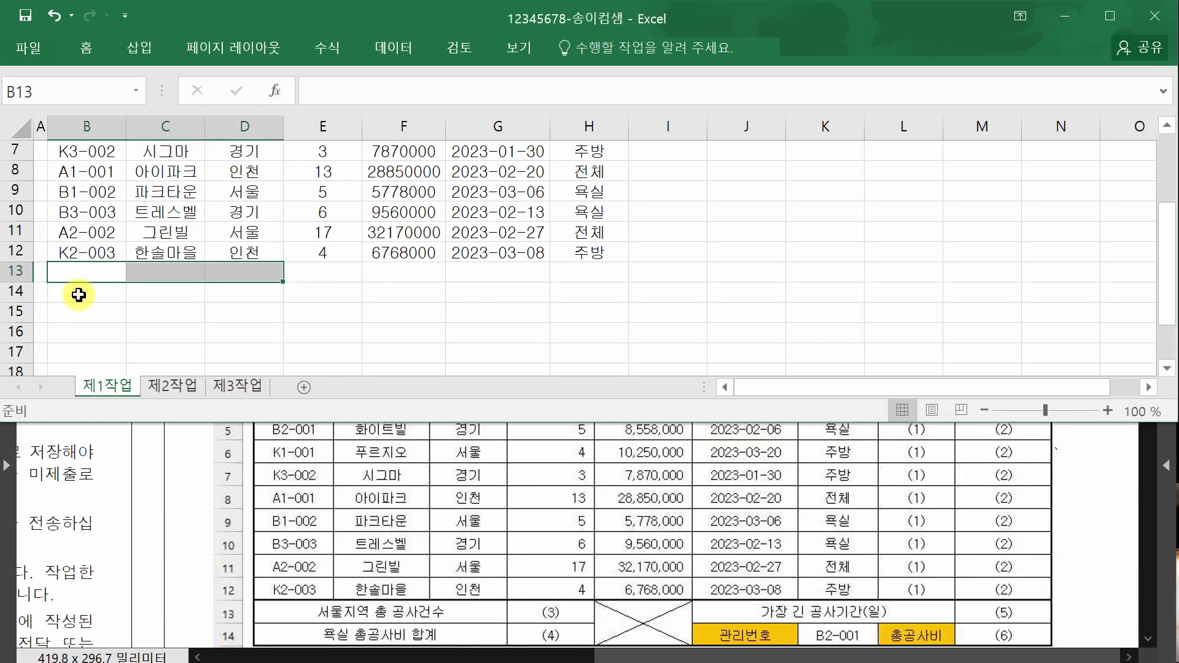
{"action": "left_click_drag", "start_coordinate": [78, 294], "coordinate": [218, 294], "text": "ctrl"}
{"action": "left_click_drag", "start_coordinate": [393, 270], "coordinate": [657, 273], "text": "ctrl"}
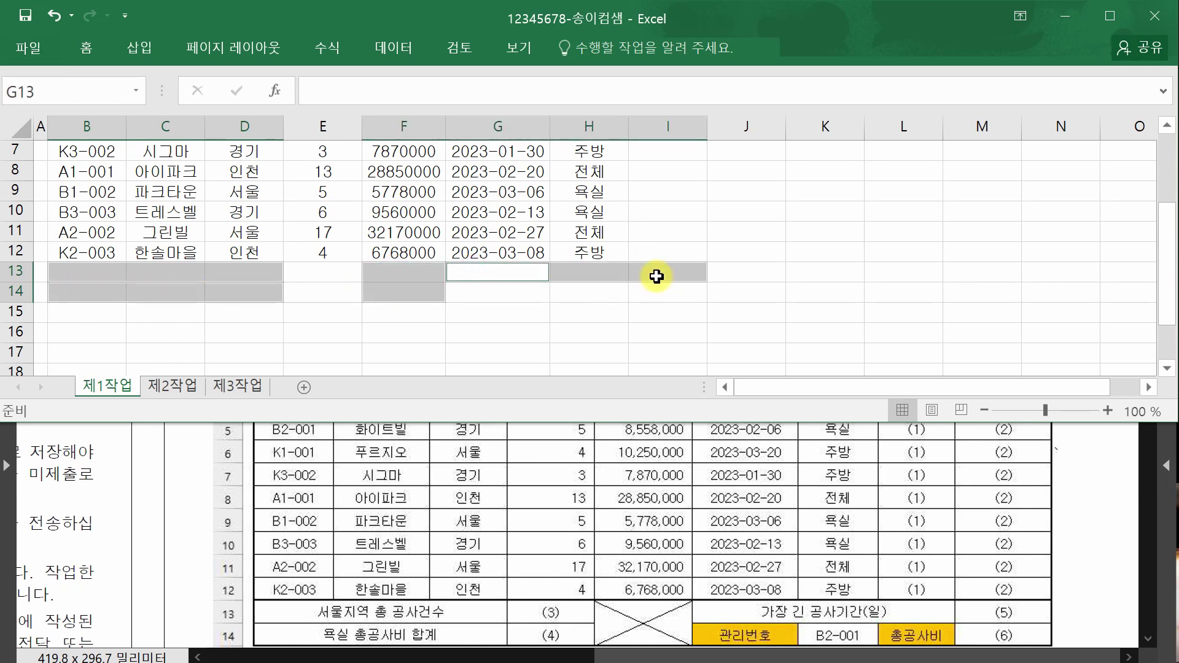
{"action": "left_click", "coordinate": [84, 48]}
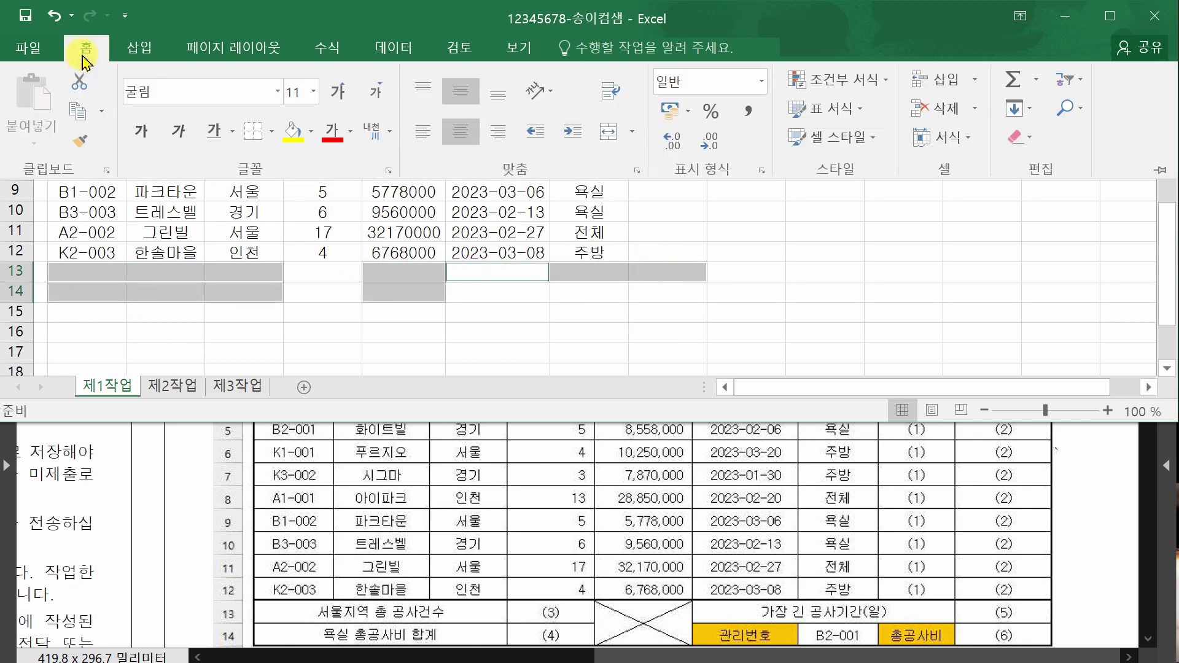
{"action": "left_click", "coordinate": [608, 136]}
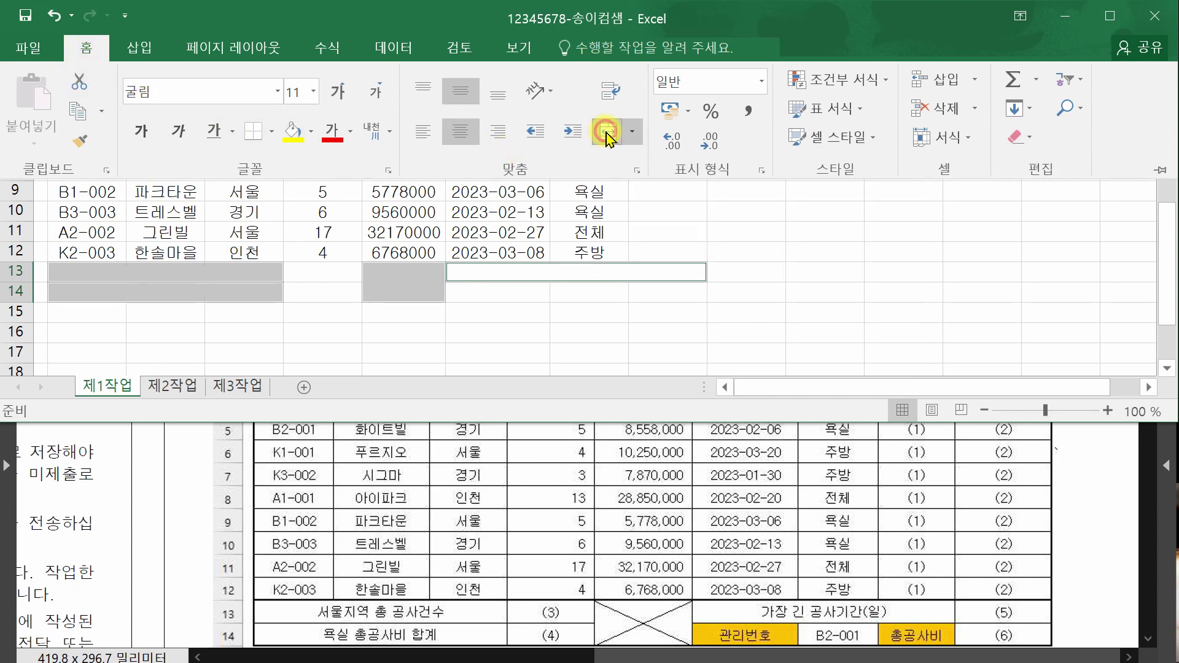
{"action": "left_click", "coordinate": [240, 267]}
{"action": "left_click", "coordinate": [242, 295]}
{"action": "left_click", "coordinate": [423, 277]}
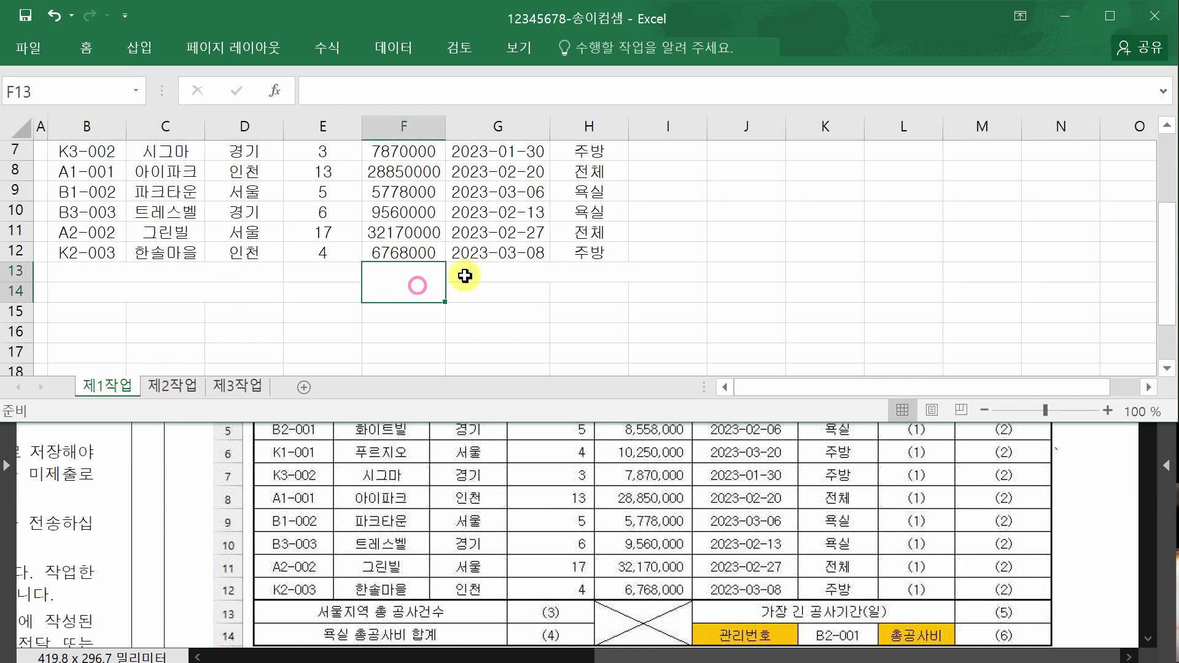
{"action": "left_click_drag", "start_coordinate": [476, 271], "coordinate": [669, 271]}
Enter the summary labels 서울지역 총 공사건수 in merged cell B13 and 욕실 총공사비 합계 in merged cell B14.
{"action": "left_click", "coordinate": [201, 270]}
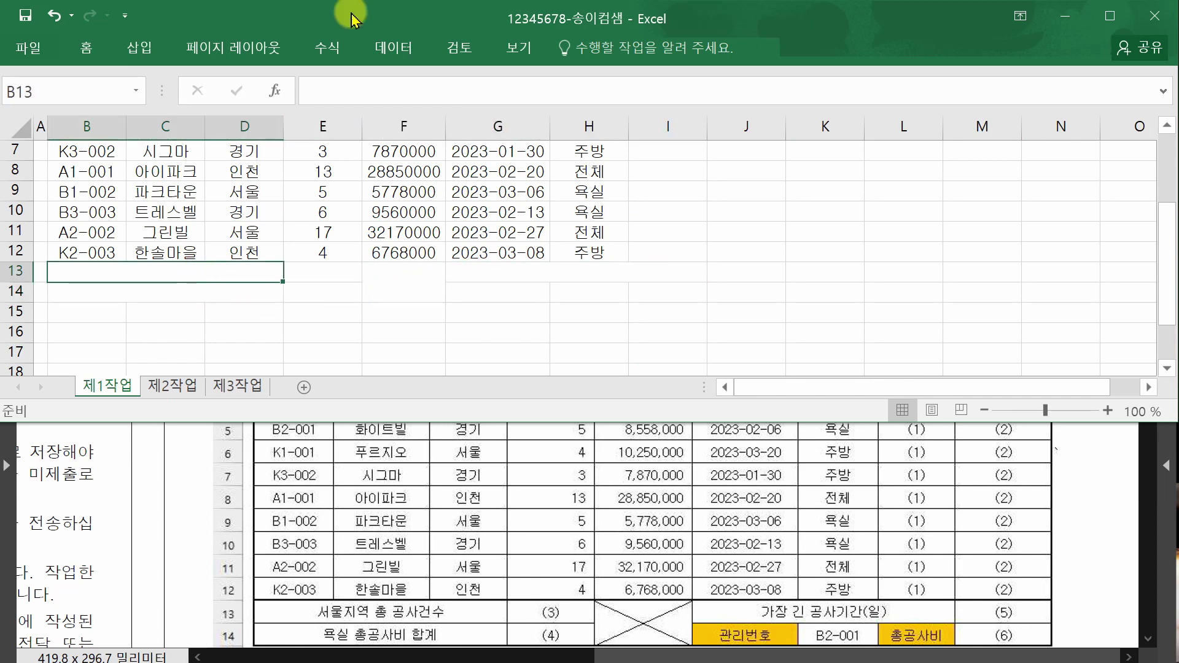
{"action": "type", "text": "서울ㅈ역 총 건스"}
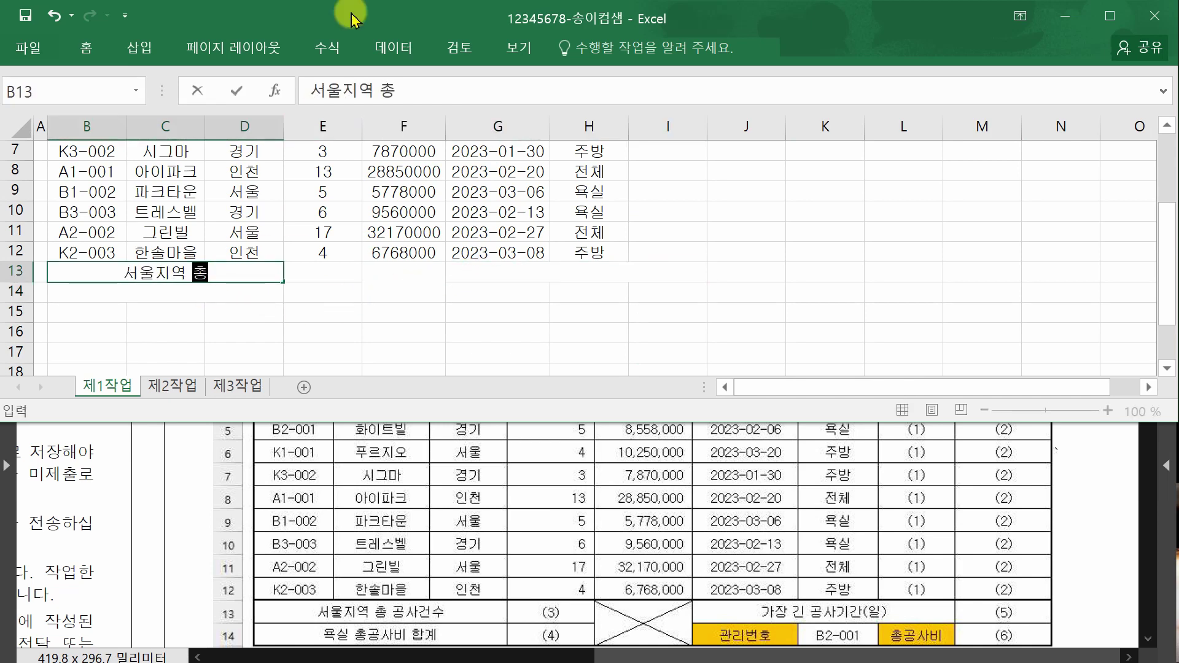
{"action": "key", "text": "BackSpace"}
{"action": "key", "text": "BackSpace"}
{"action": "type", "text": "공사건수"}
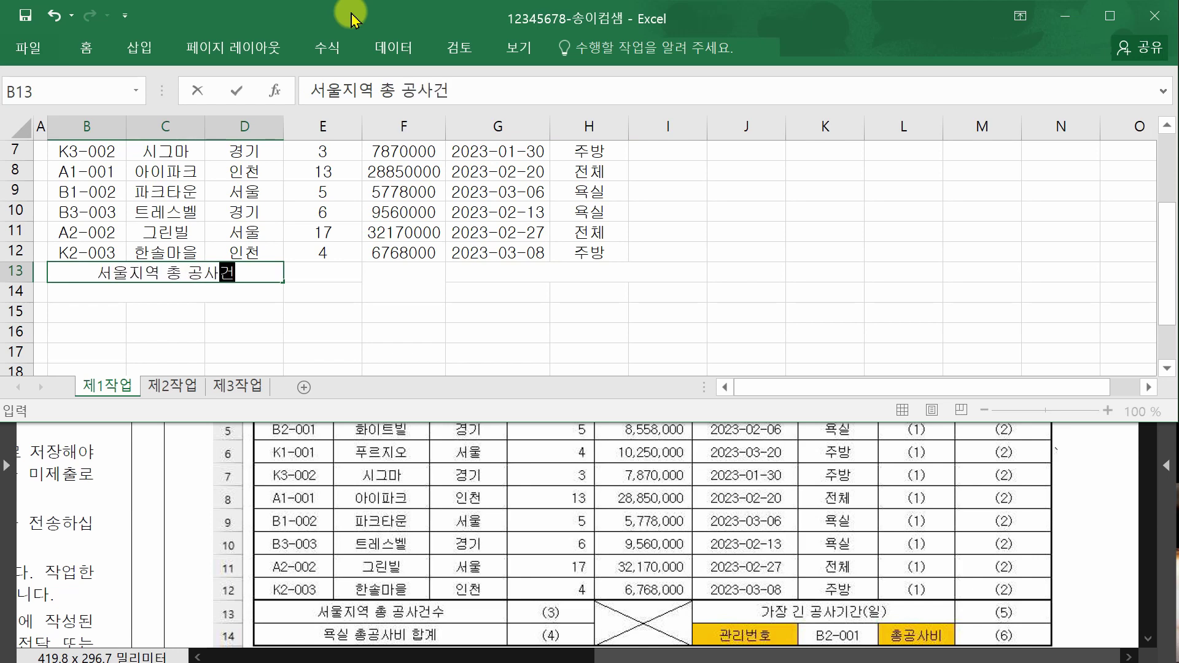
{"action": "key", "text": "Return"}
{"action": "type", "text": "요"}
{"action": "type", "text": "실 총공사비 합계"}
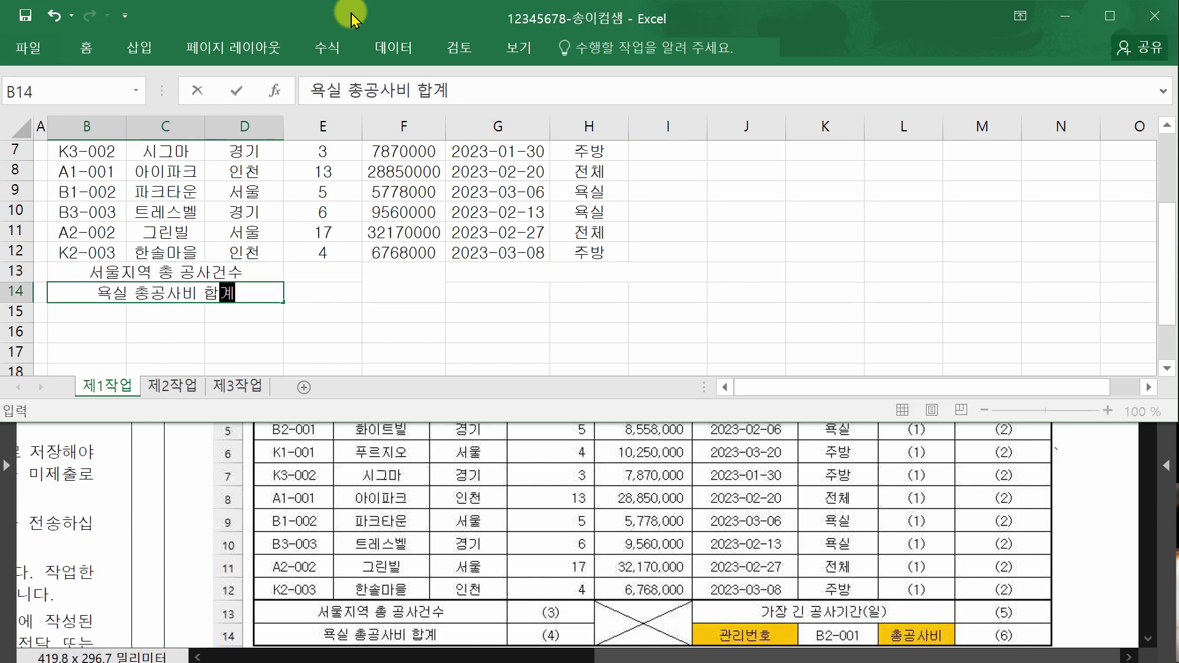
Enter the label 가장 긴 공사기간(일) in merged cell G13.
{"action": "key", "text": "Right"}
{"action": "key", "text": "Right"}
{"action": "key", "text": "Up"}
{"action": "key", "text": "Right"}
{"action": "key", "text": "shift+Right"}
{"action": "key", "text": "shift+Right"}
{"action": "type", "text": "가장 "}
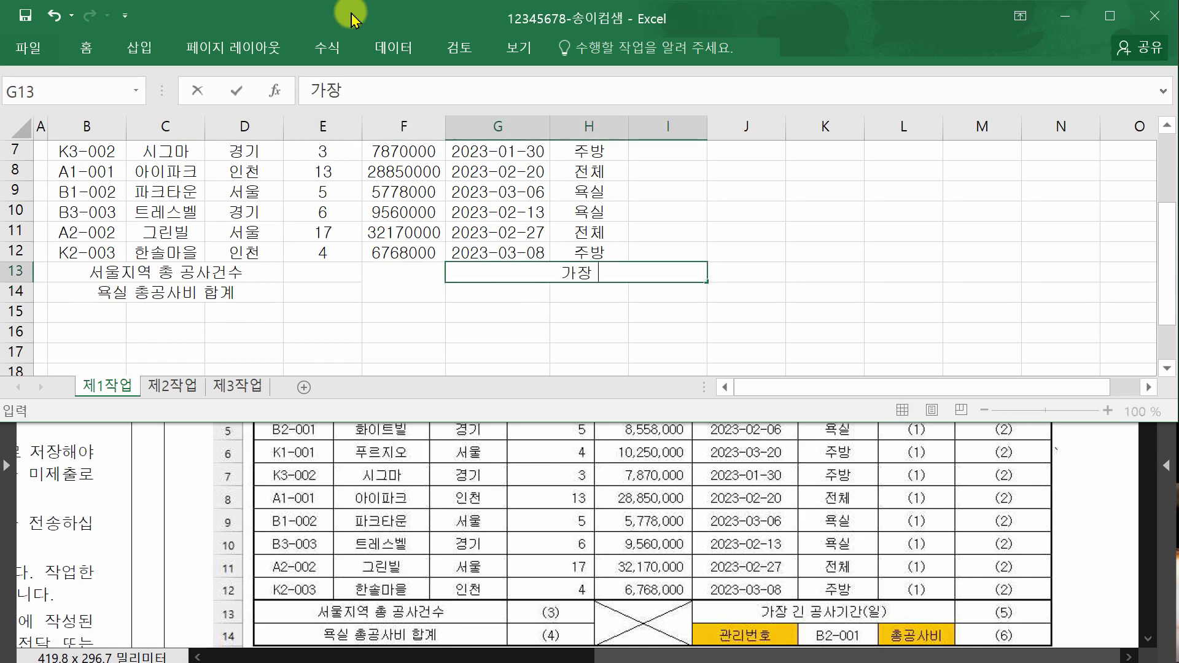
{"action": "type", "text": "긴 공사기간(일)"}
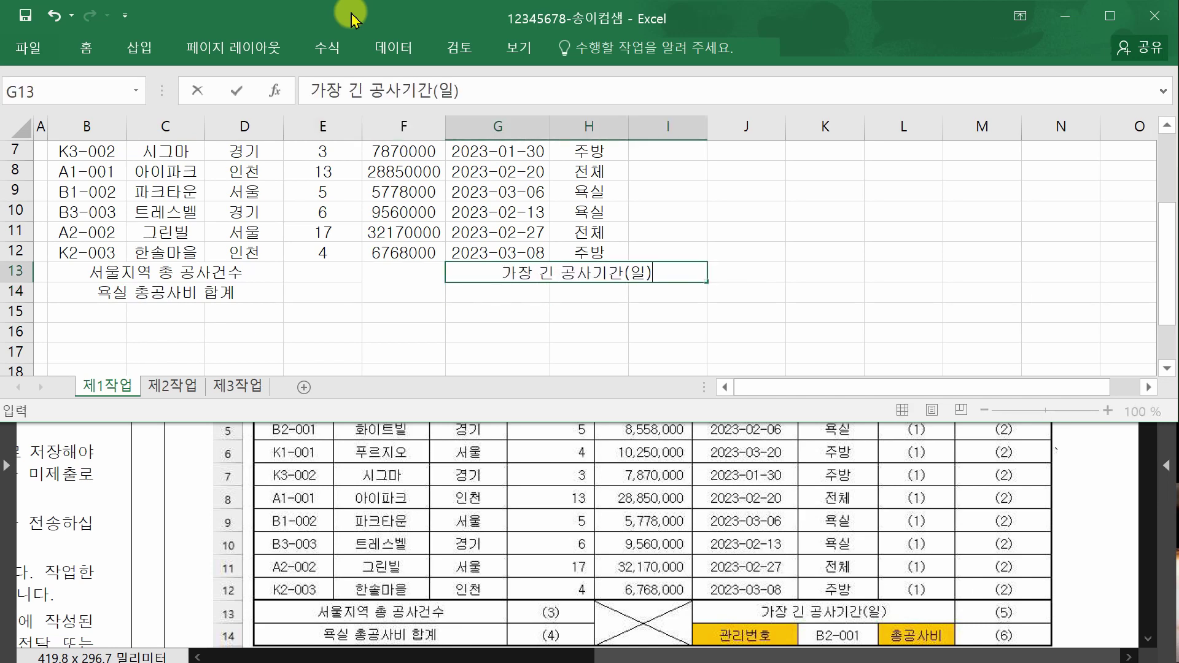
{"action": "key", "text": "Return"}
Enter 관리번호 in G14 and 총공사비 in I14, leaving H14 empty.
{"action": "type", "text": "관리번호"}
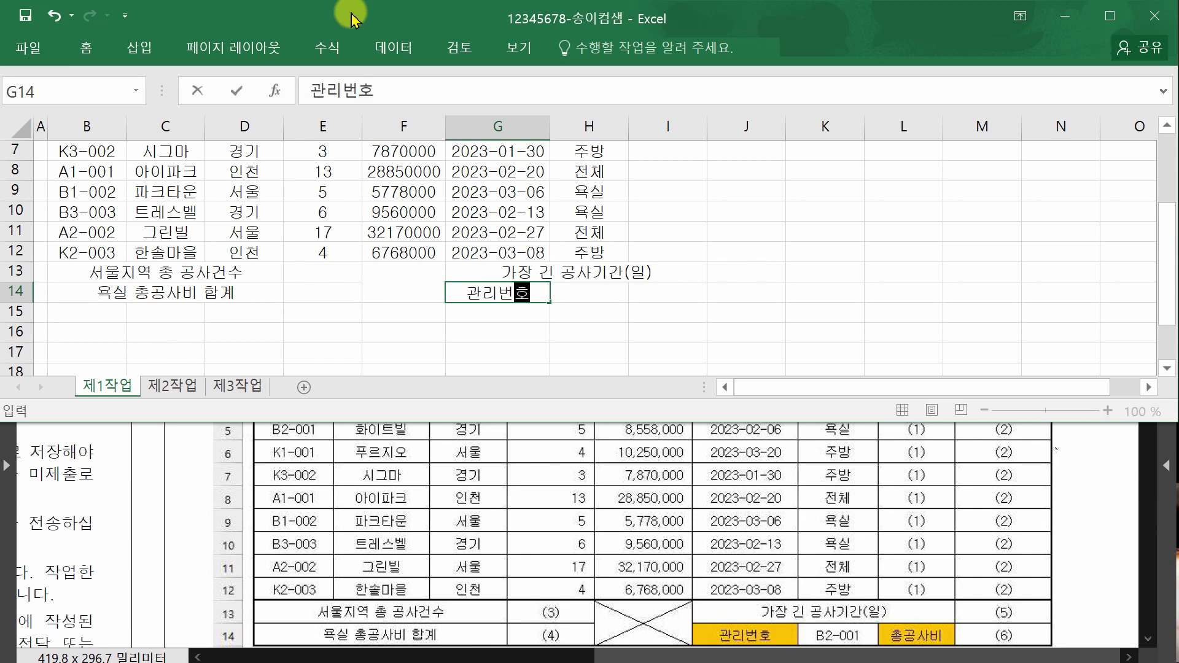
{"action": "key", "text": "Tab"}
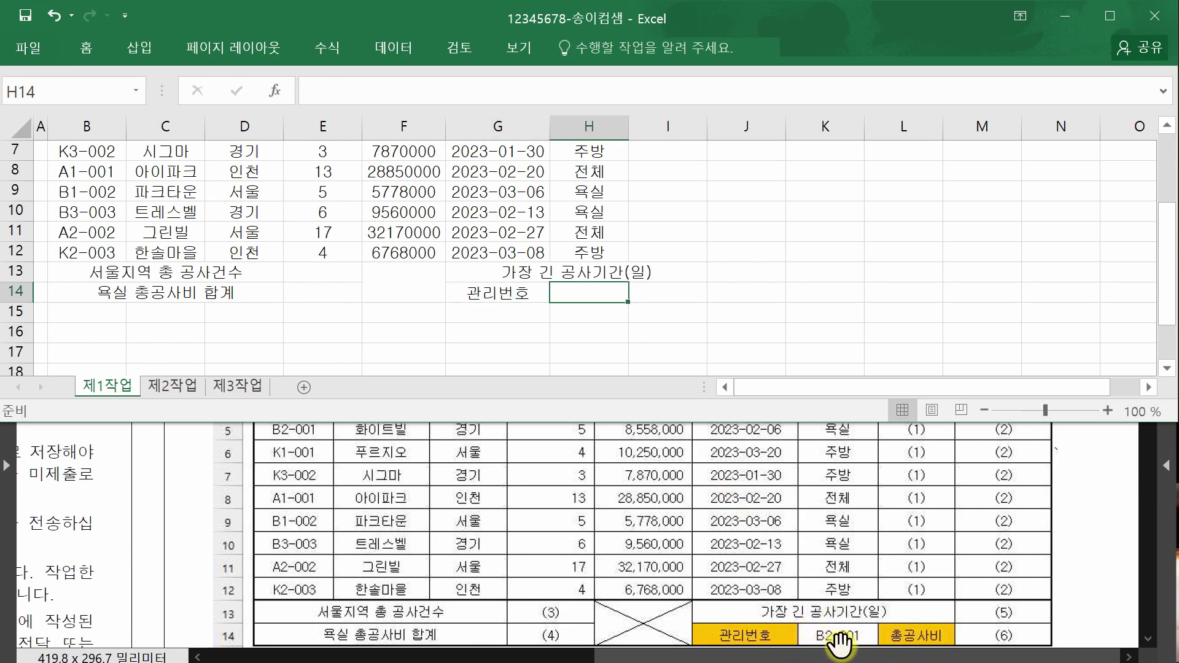
{"action": "key", "text": "Right"}
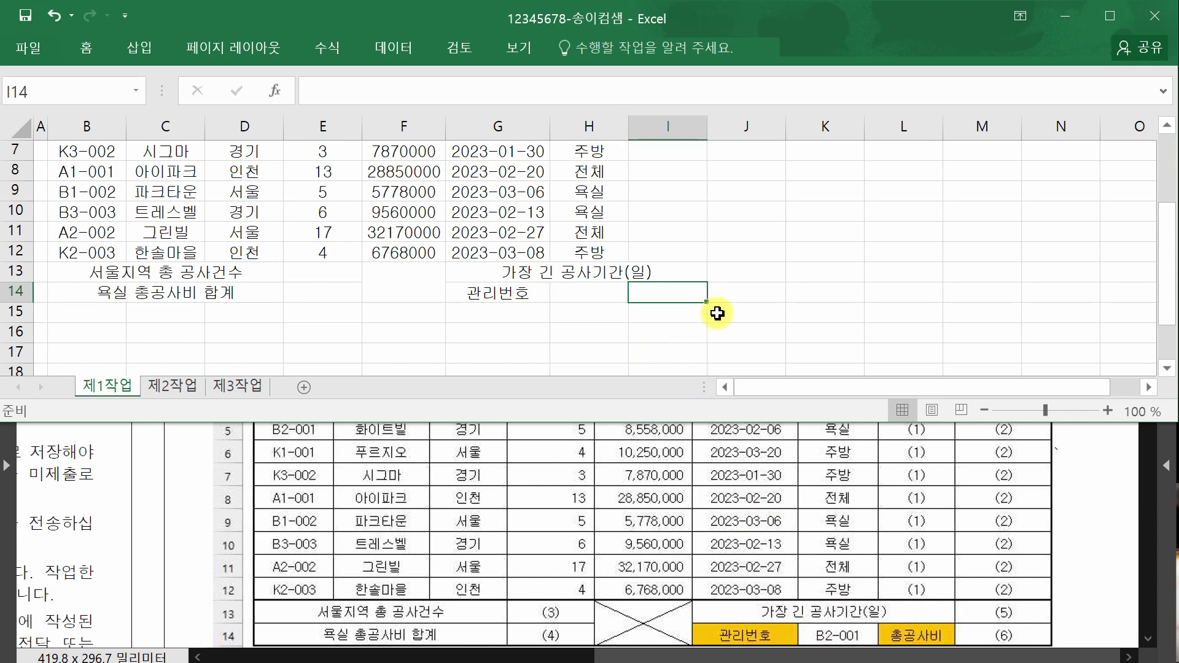
{"action": "type", "text": "총공사비"}
{"action": "key", "text": "Return"}
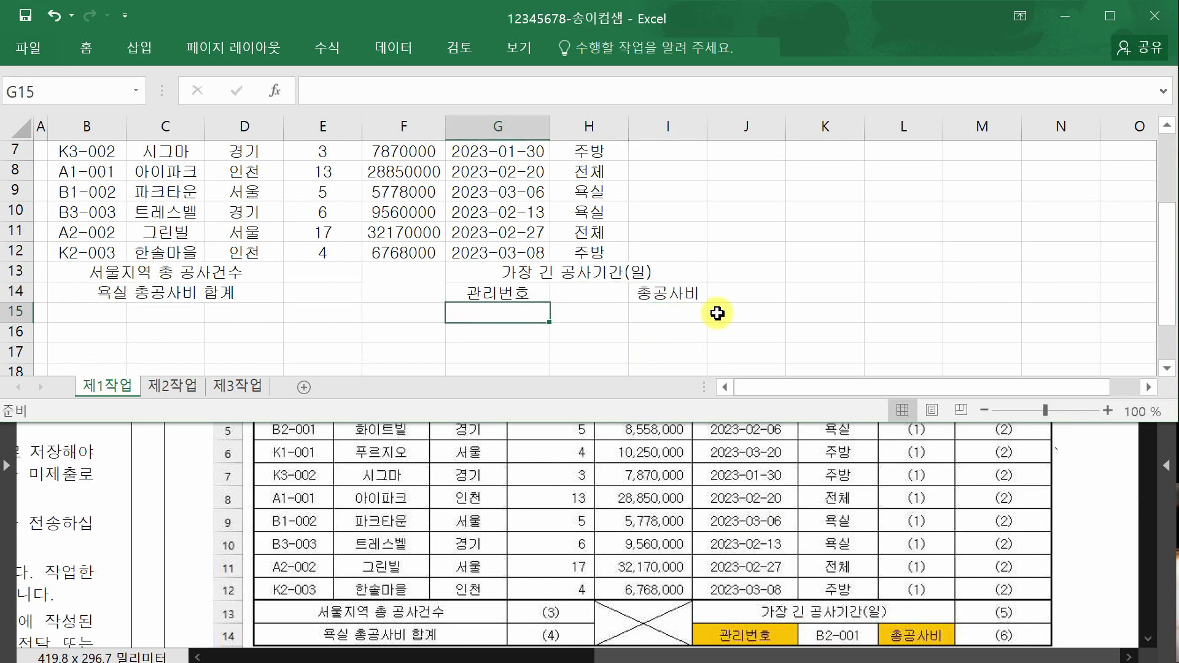
Check the complete table in the exam PDF, and enlarge the Excel window downward to show more rows.
{"action": "left_click", "coordinate": [1107, 528]}
{"action": "scroll", "coordinate": [1107, 528], "scroll_direction": "down", "scroll_amount": 2}
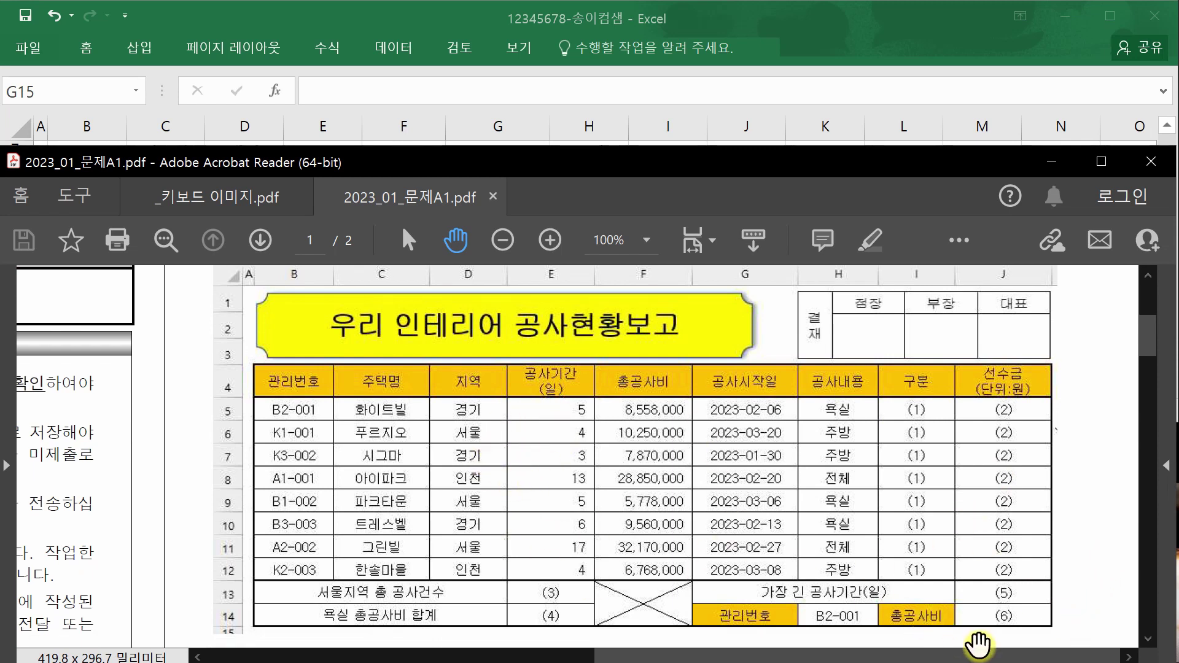
{"action": "left_click", "coordinate": [731, 26]}
{"action": "left_click", "coordinate": [637, 195]}
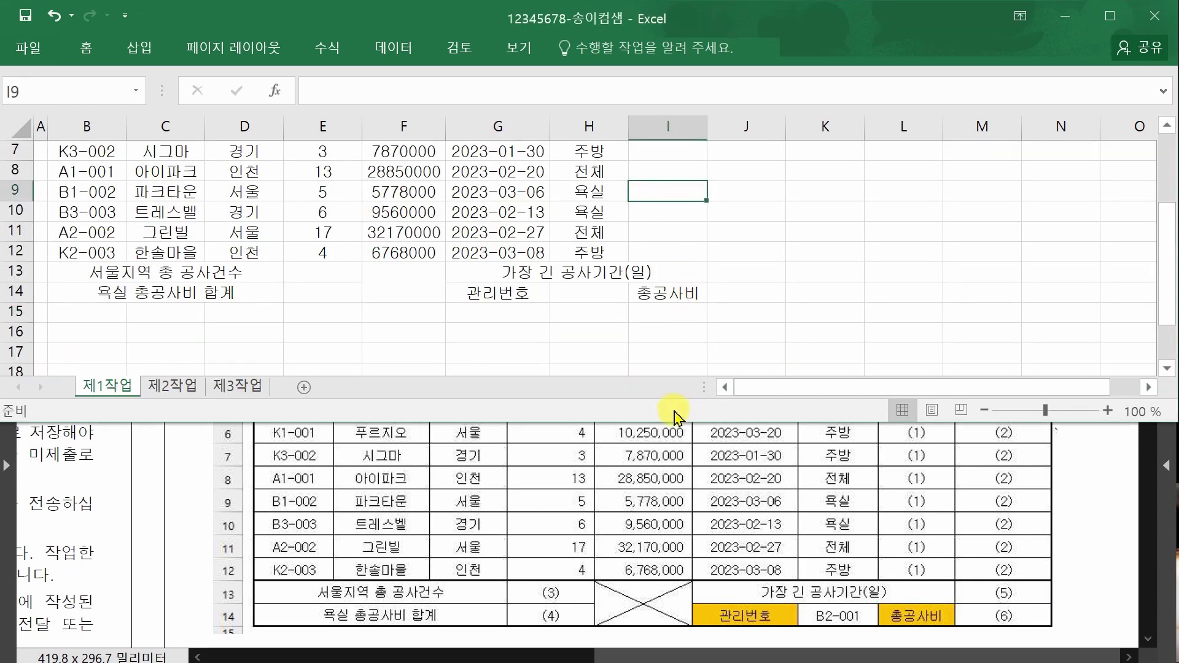
{"action": "left_click_drag", "start_coordinate": [674, 424], "coordinate": [669, 521]}
{"action": "left_click", "coordinate": [803, 316]}
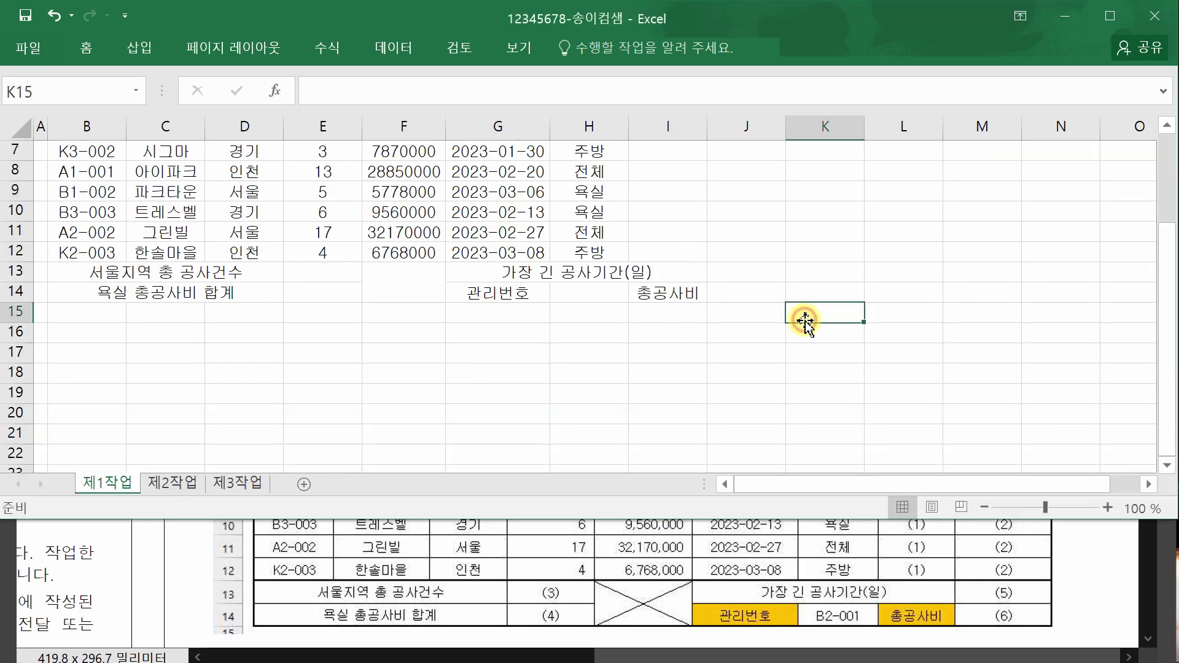
Apply all borders (모든 테두리) to the whole table B4:J14.
{"action": "scroll", "coordinate": [804, 319], "scroll_direction": "up", "scroll_amount": 1}
{"action": "left_click_drag", "start_coordinate": [105, 161], "coordinate": [724, 361]}
{"action": "left_click", "coordinate": [84, 61]}
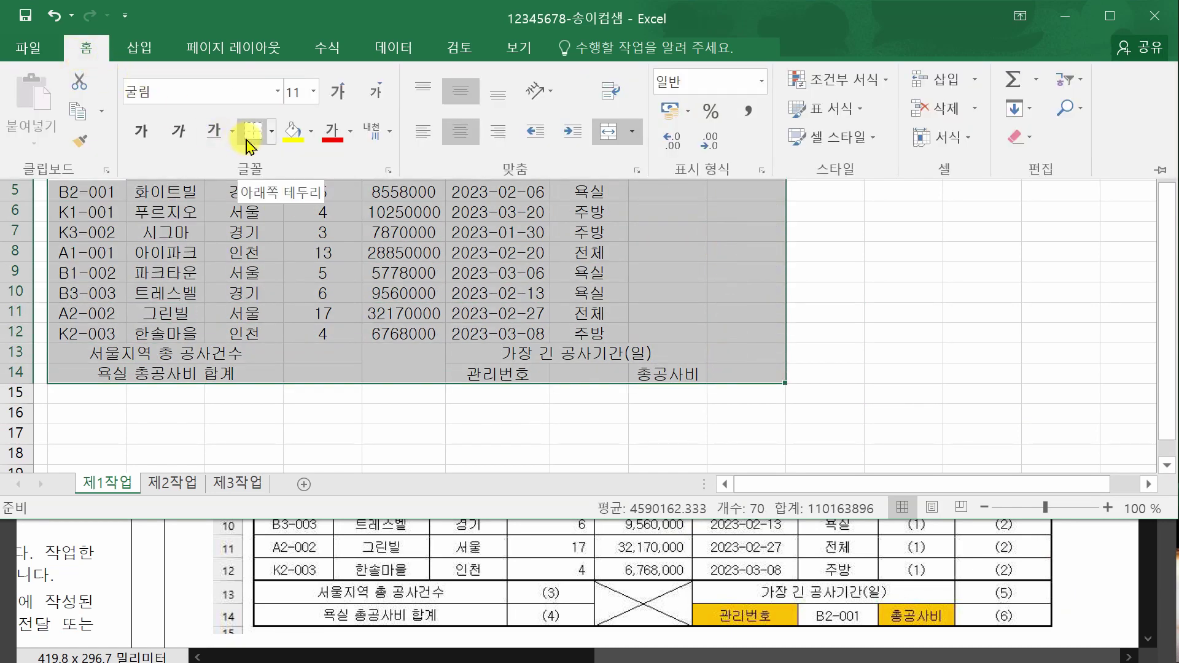
{"action": "left_click", "coordinate": [272, 135]}
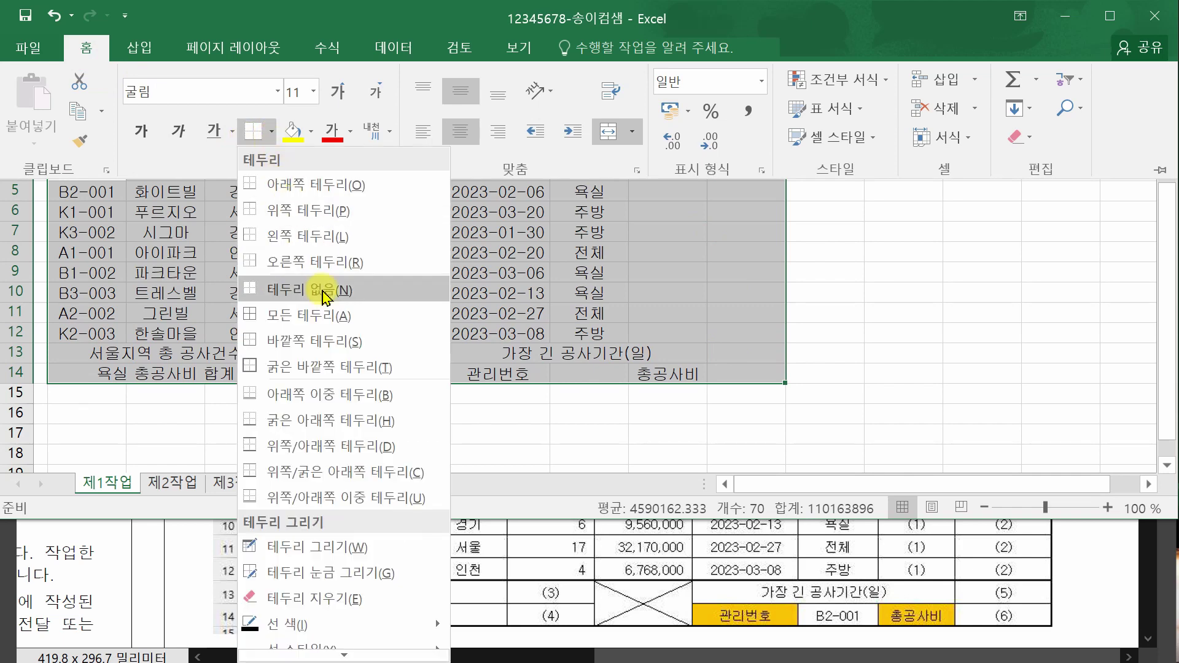
{"action": "left_click", "coordinate": [326, 315]}
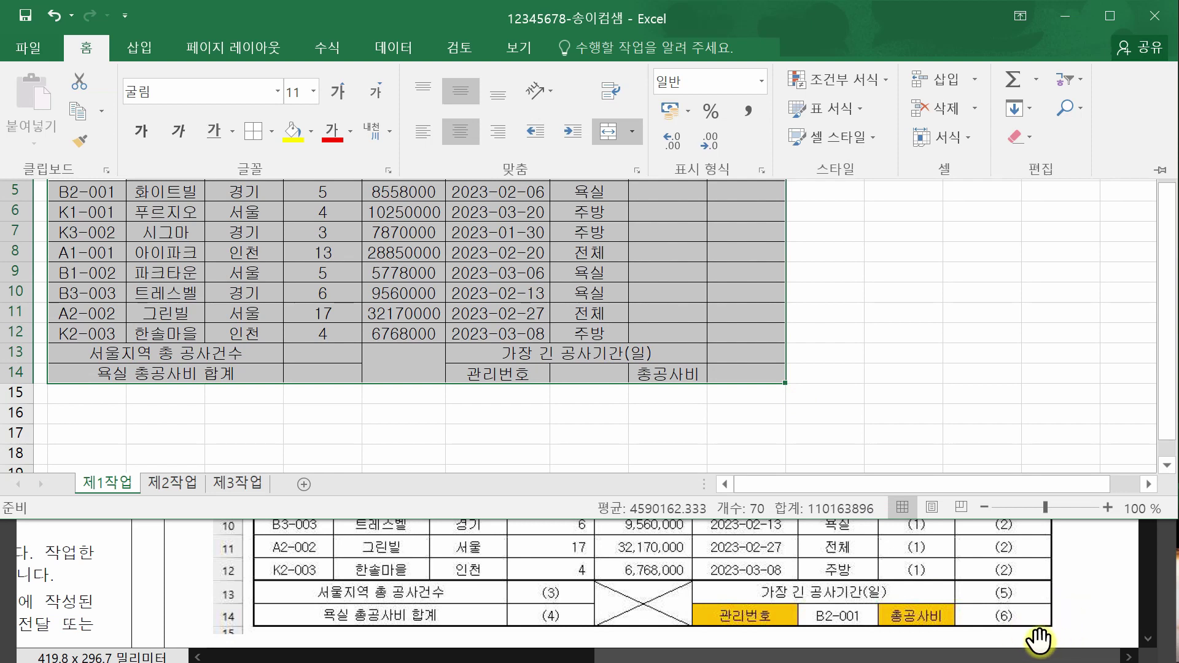
Add a thick outside border (굵은 바깥쪽 테두리) around the table B4:J14.
{"action": "left_click", "coordinate": [270, 130]}
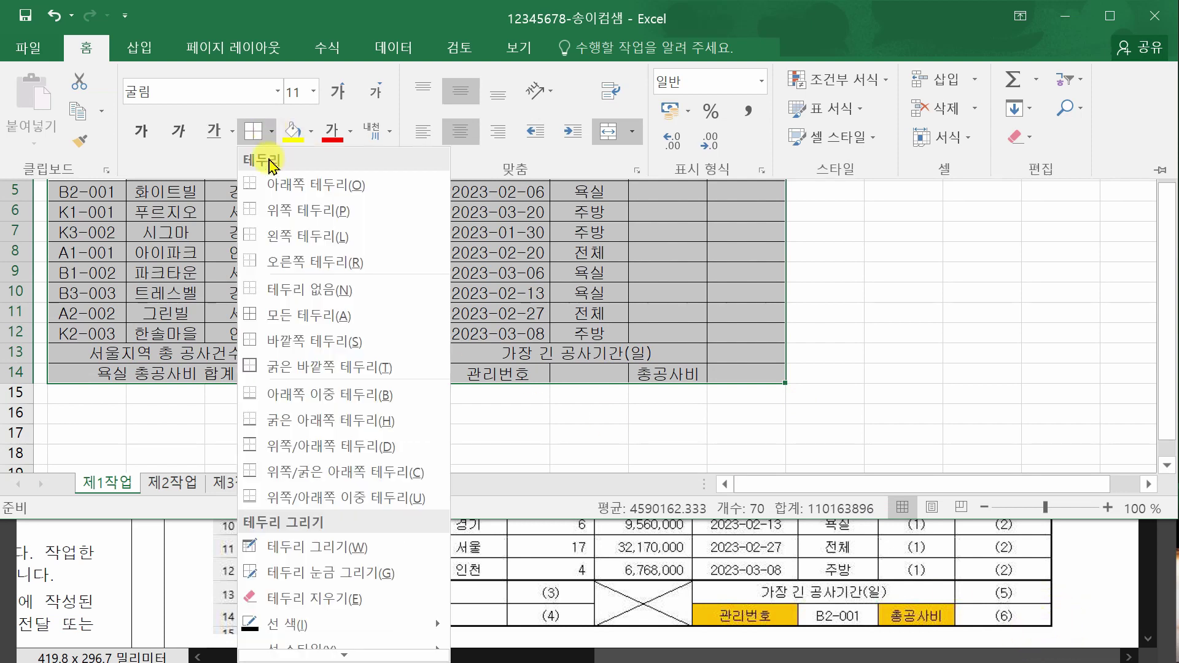
{"action": "left_click", "coordinate": [289, 369]}
{"action": "key", "text": "ctrl+F1"}
{"action": "left_click", "coordinate": [1168, 129]}
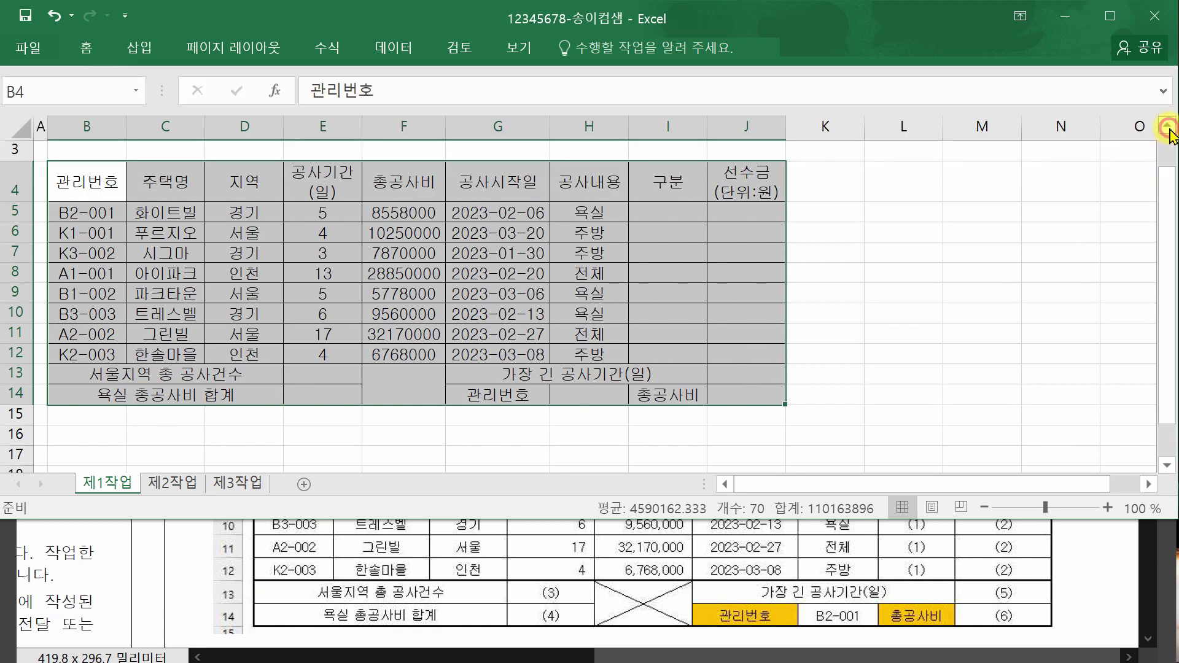
{"action": "left_click", "coordinate": [981, 234]}
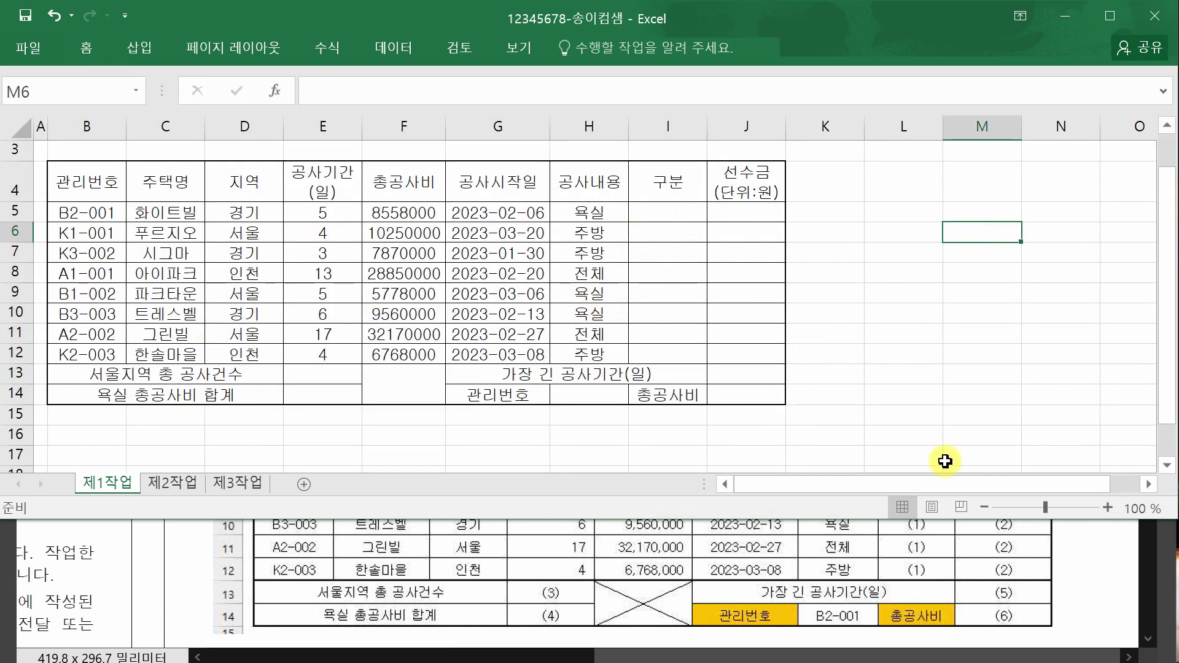
Add a thick outside border around the data rows B5:J12, following the exam PDF.
{"action": "left_click", "coordinate": [1102, 587]}
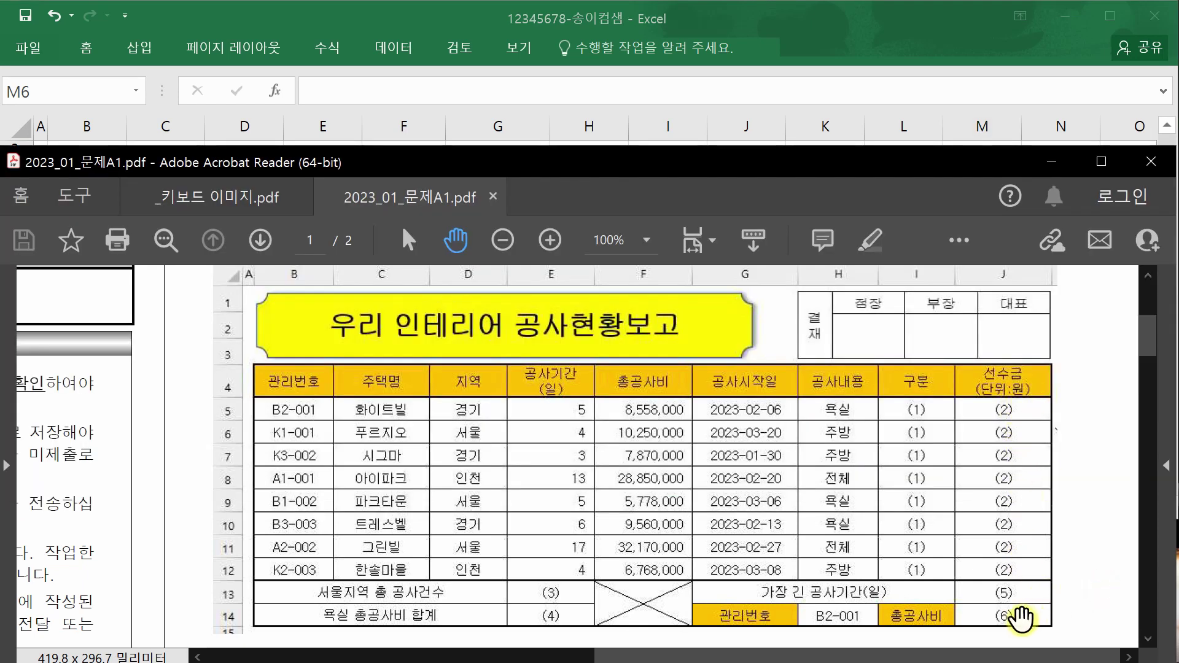
{"action": "left_click", "coordinate": [787, 5]}
{"action": "left_click_drag", "start_coordinate": [90, 211], "coordinate": [767, 355]}
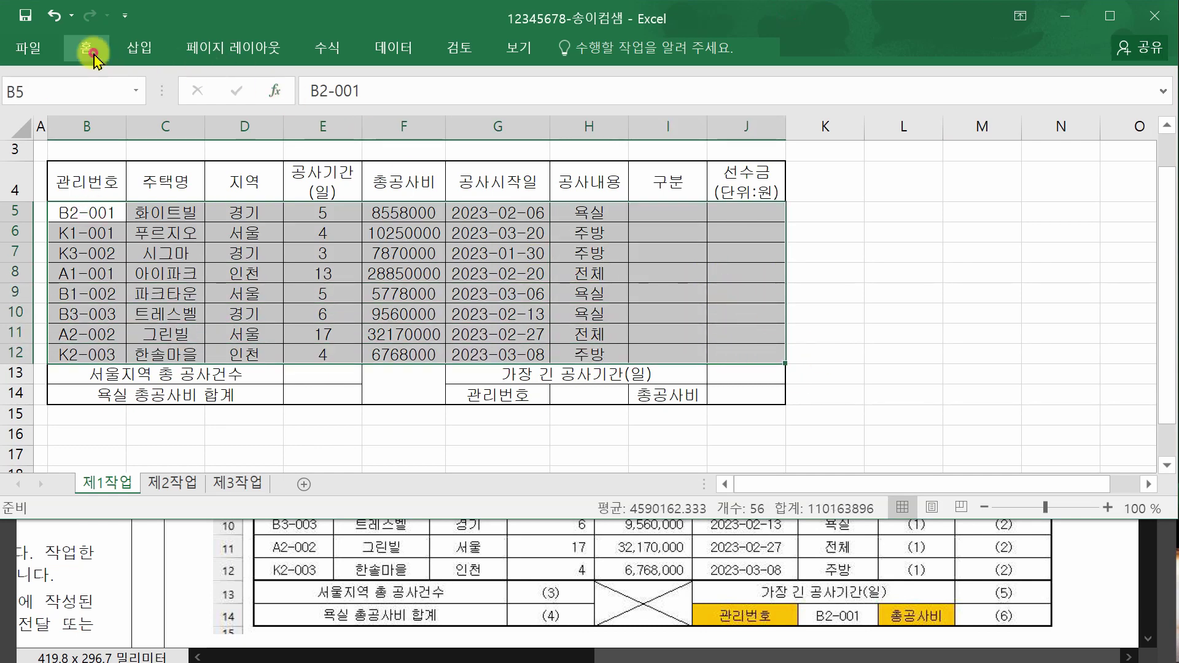
{"action": "left_click", "coordinate": [87, 49]}
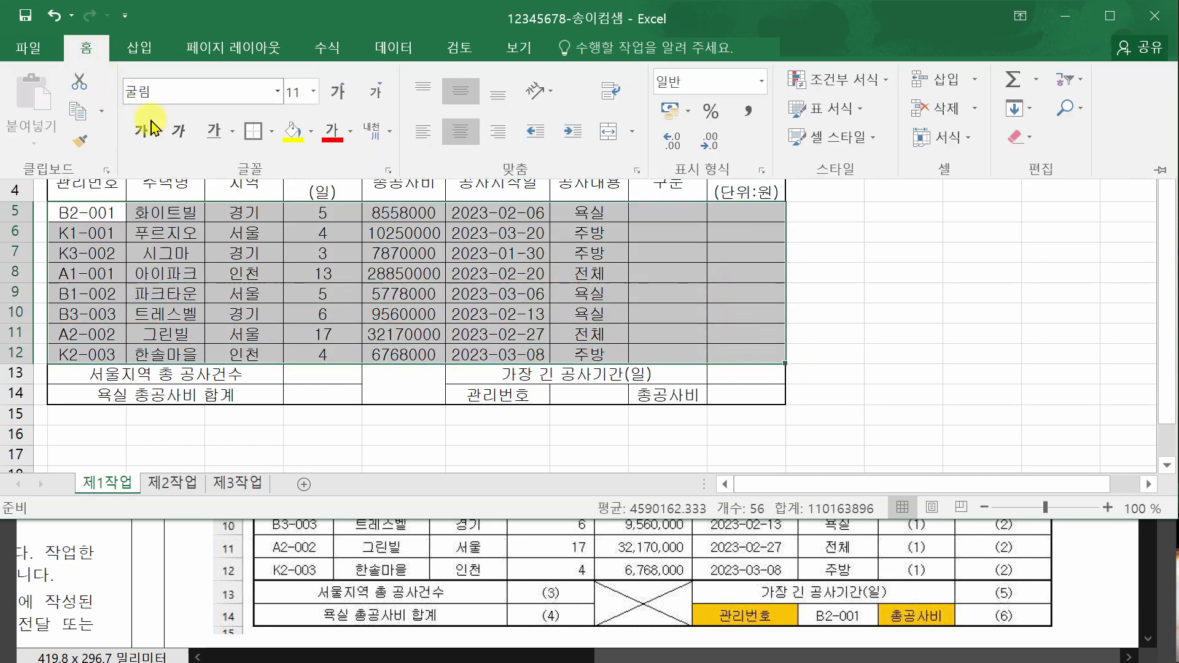
{"action": "left_click", "coordinate": [250, 140]}
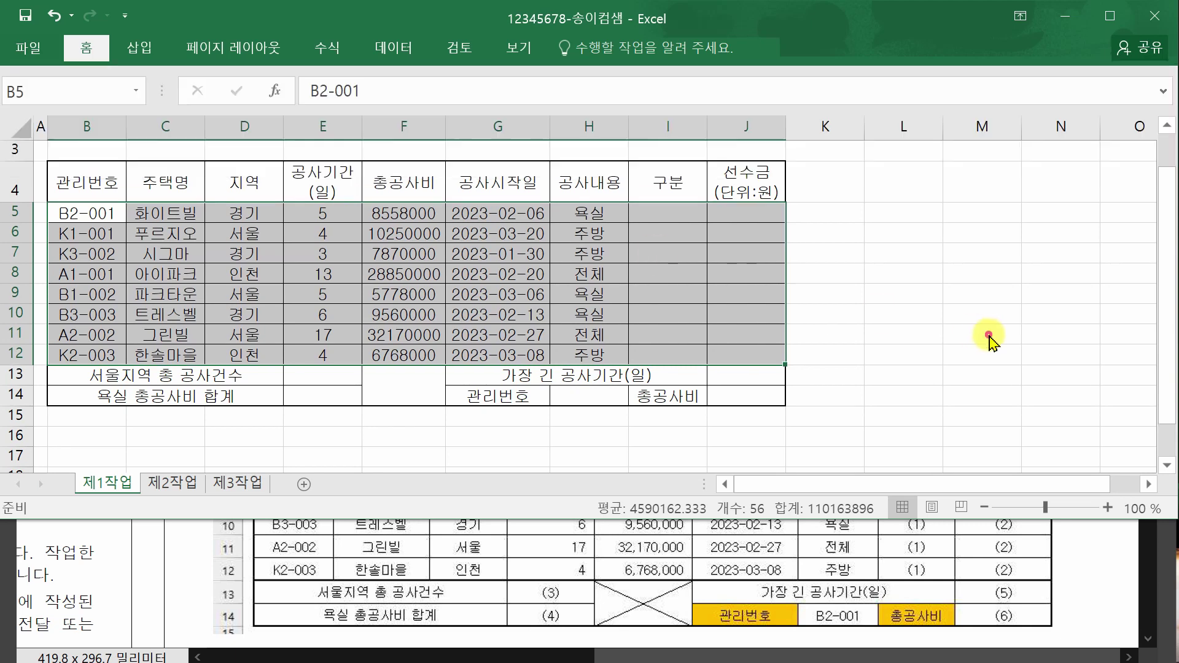
{"action": "left_click", "coordinate": [1060, 293]}
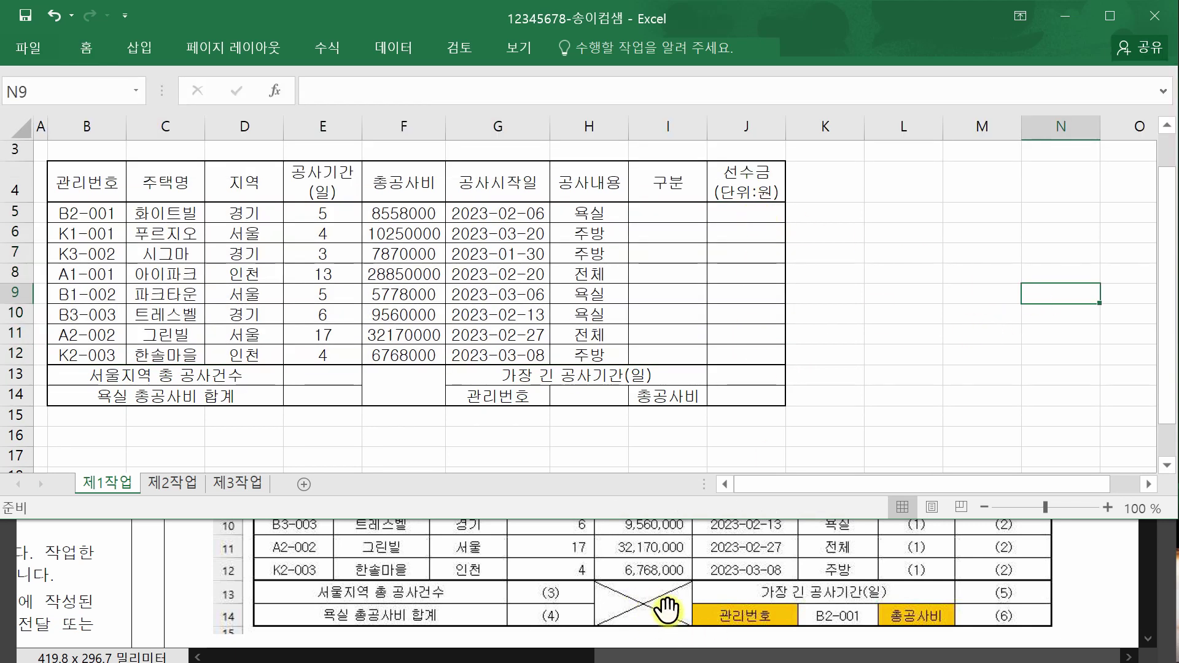
Add both diagonal borders to the merged cell F13:F14 to form an X, following the exam PDF.
{"action": "left_click_drag", "start_coordinate": [319, 374], "coordinate": [317, 393]}
{"action": "left_click", "coordinate": [408, 385]}
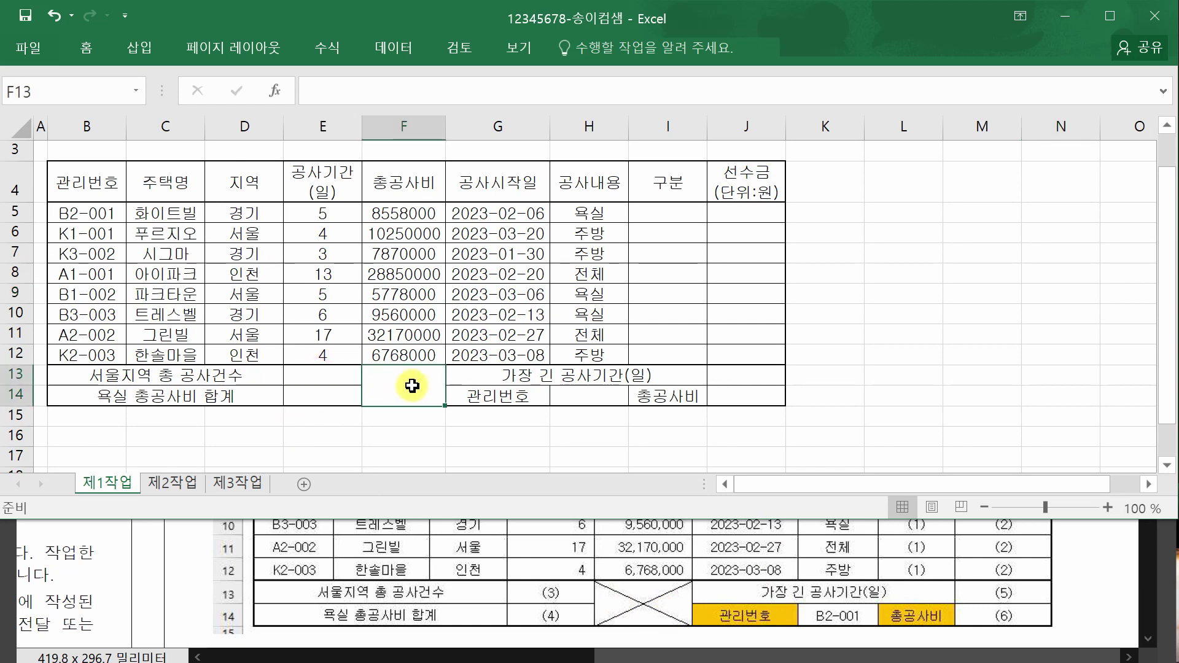
{"action": "right_click", "coordinate": [410, 385]}
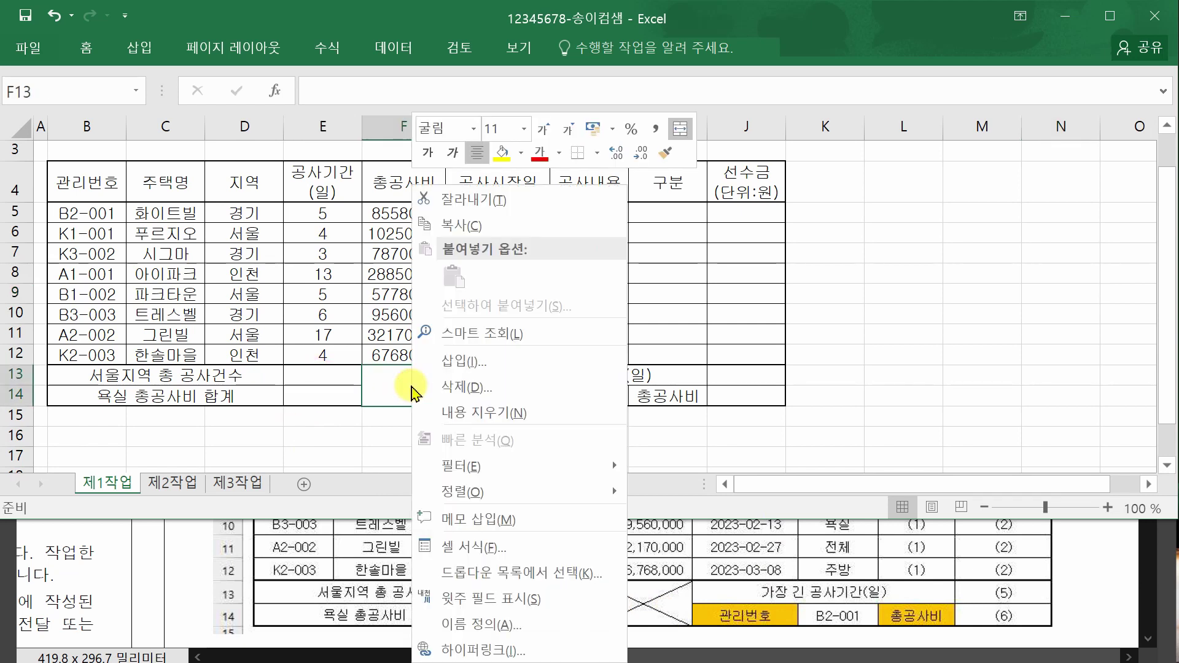
{"action": "left_click", "coordinate": [472, 540]}
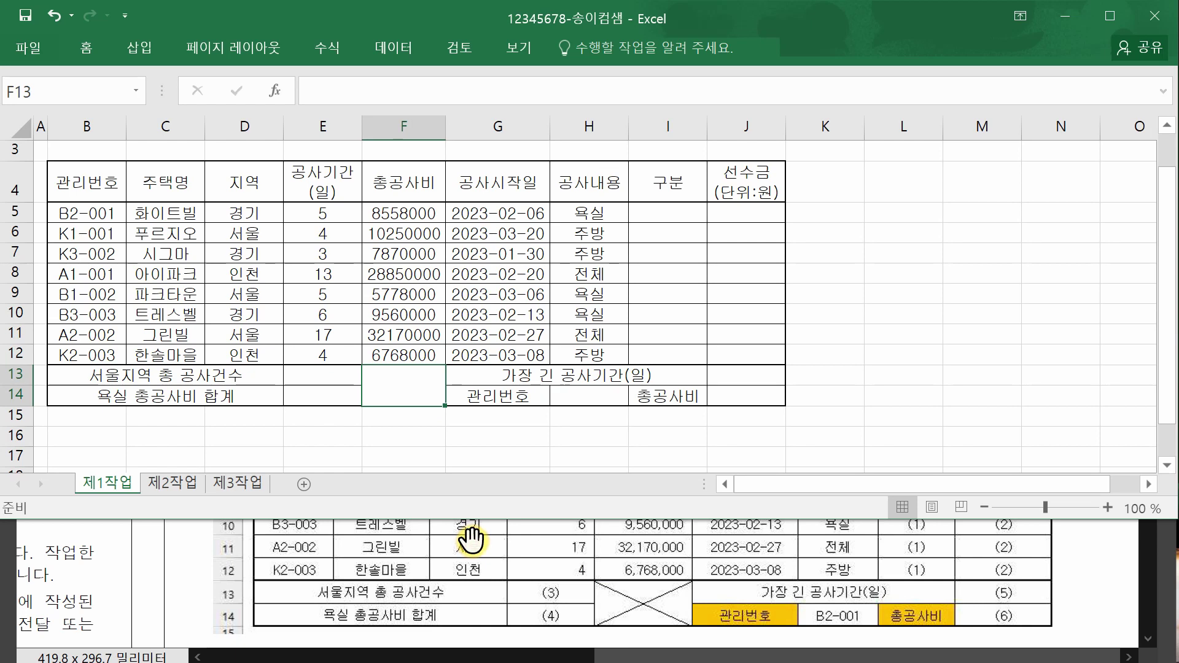
{"action": "left_click", "coordinate": [232, 79]}
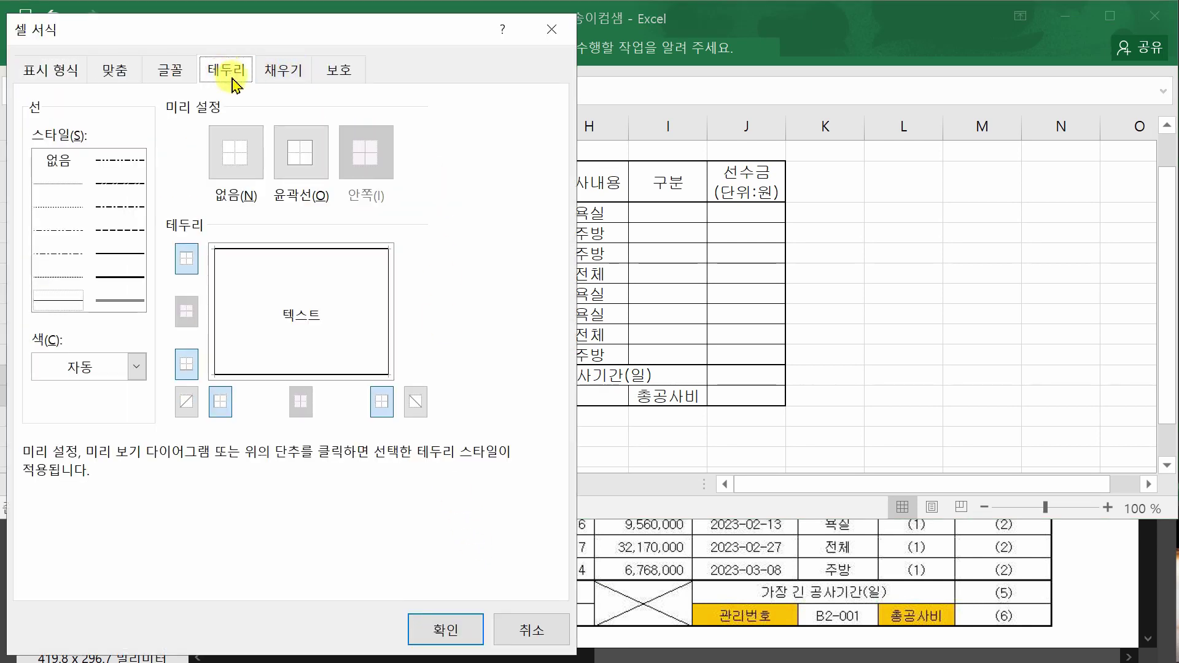
{"action": "left_click", "coordinate": [187, 401]}
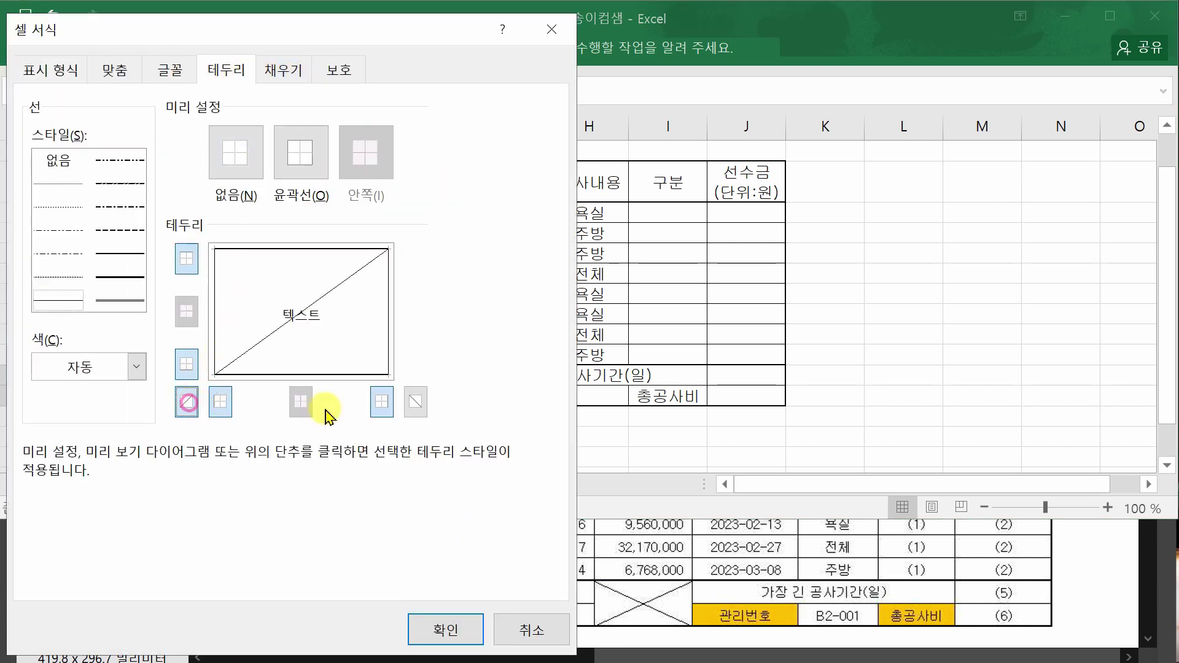
{"action": "left_click", "coordinate": [415, 403]}
{"action": "left_click", "coordinate": [444, 627]}
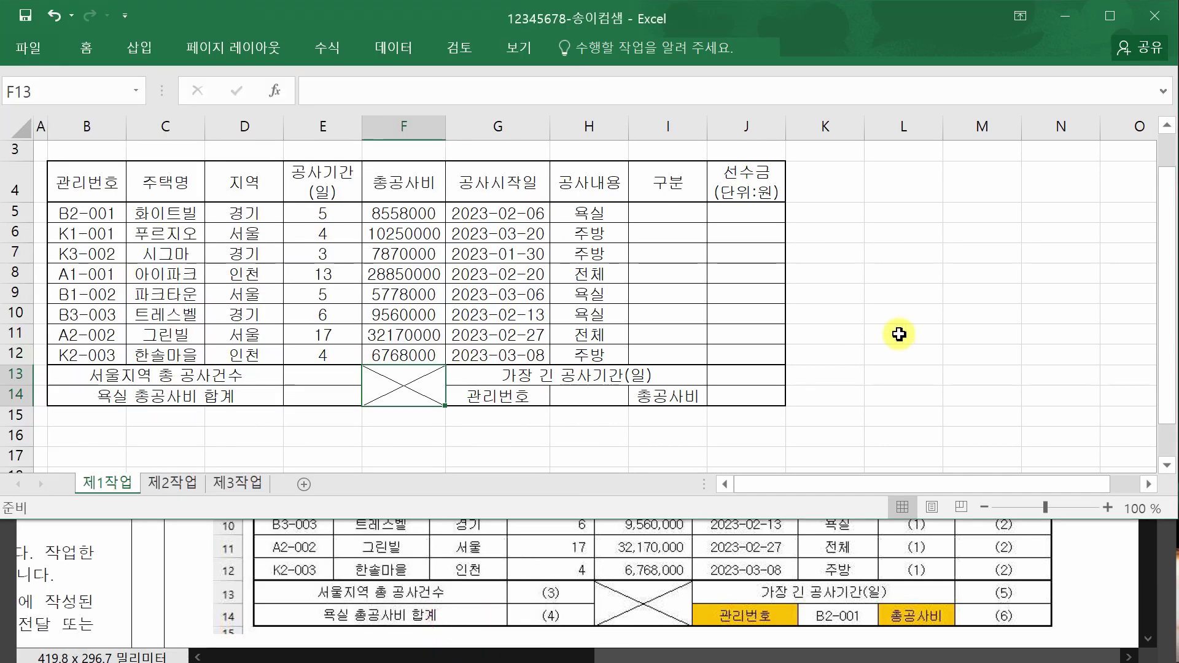
{"action": "left_click", "coordinate": [975, 334]}
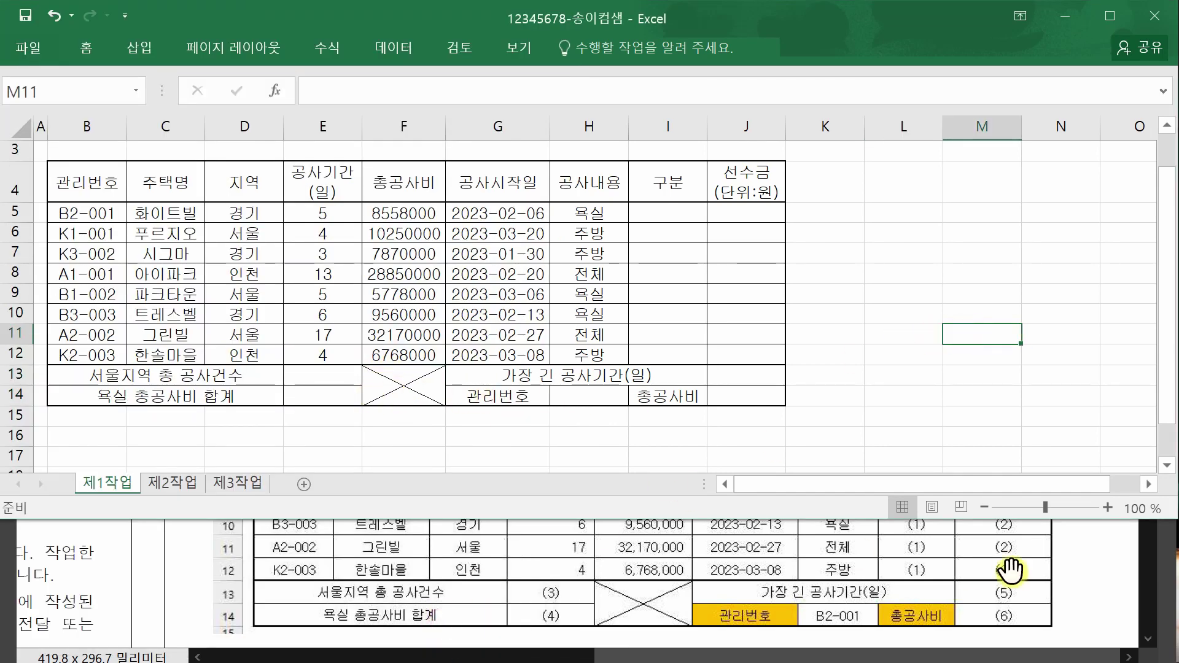
Read the font, alignment and title conditions in the exam PDF and compare them with the formatting in the sheet.
{"action": "left_click", "coordinate": [1096, 570]}
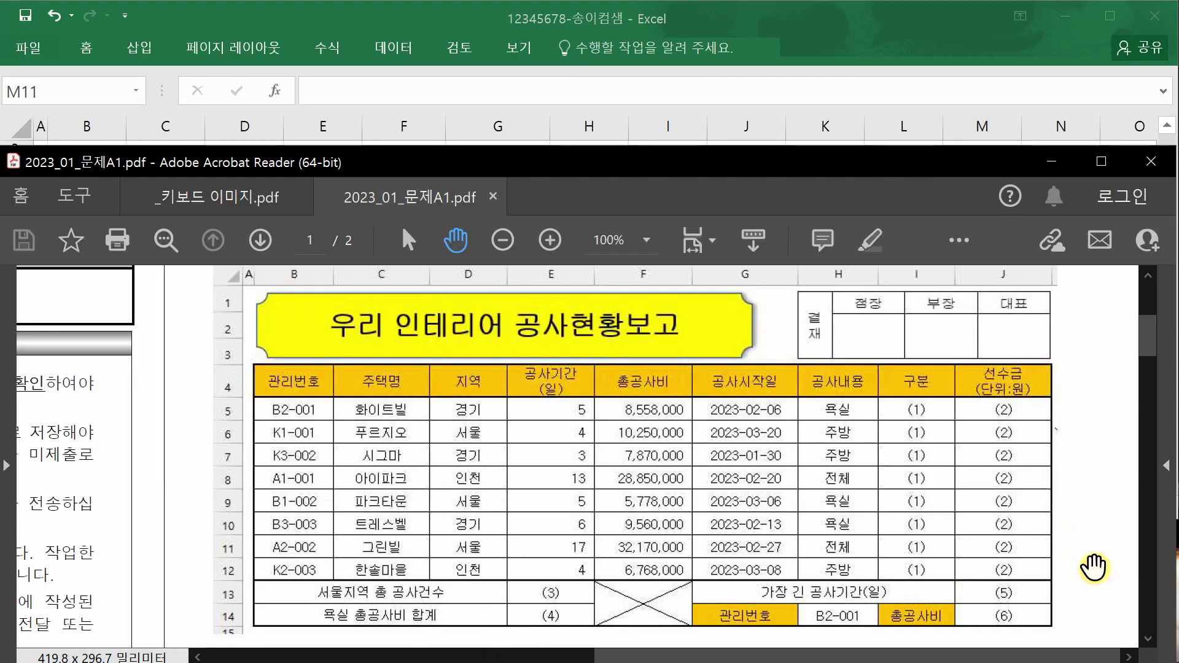
{"action": "scroll", "coordinate": [1093, 564], "scroll_direction": "down", "scroll_amount": 5}
{"action": "scroll", "coordinate": [1093, 564], "scroll_direction": "down", "scroll_amount": 2}
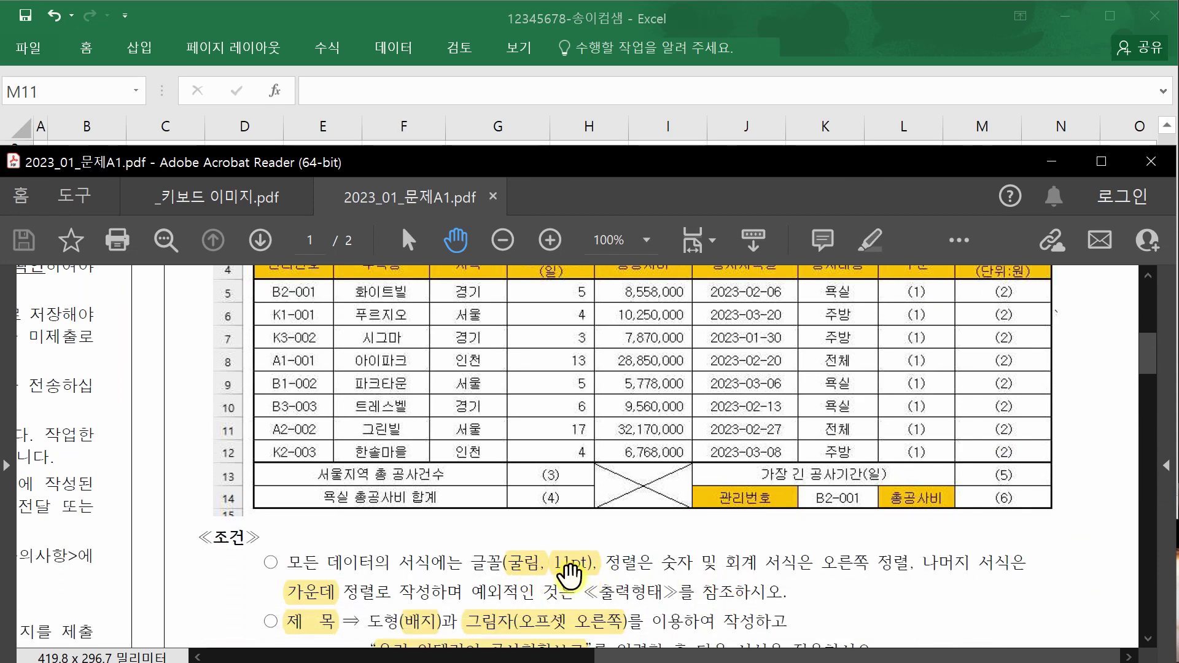
{"action": "left_click", "coordinate": [544, 12]}
{"action": "left_click", "coordinate": [267, 252]}
{"action": "left_click", "coordinate": [82, 48]}
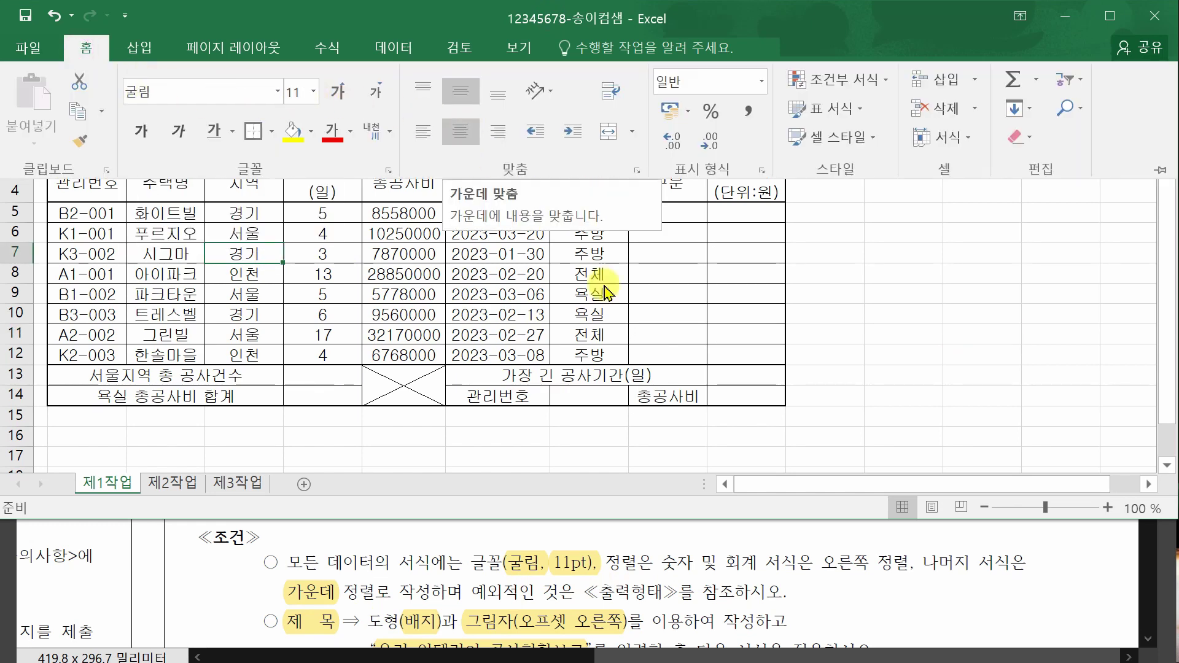
{"action": "left_click", "coordinate": [368, 617]}
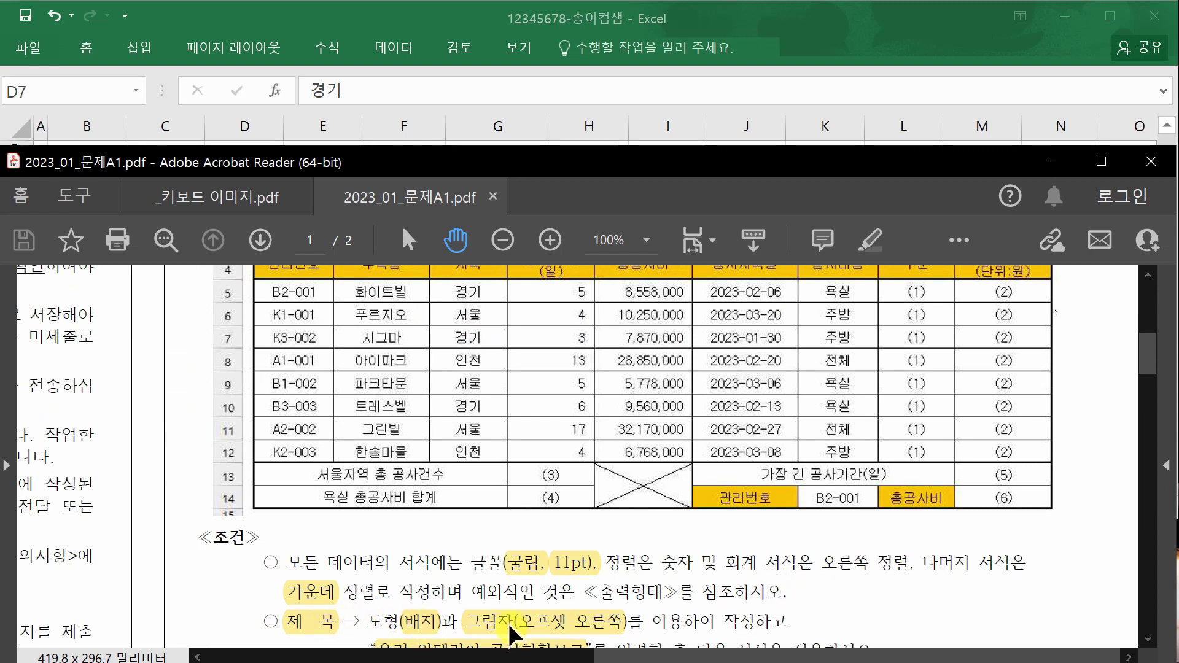
{"action": "scroll", "coordinate": [508, 623], "scroll_direction": "up", "scroll_amount": 3}
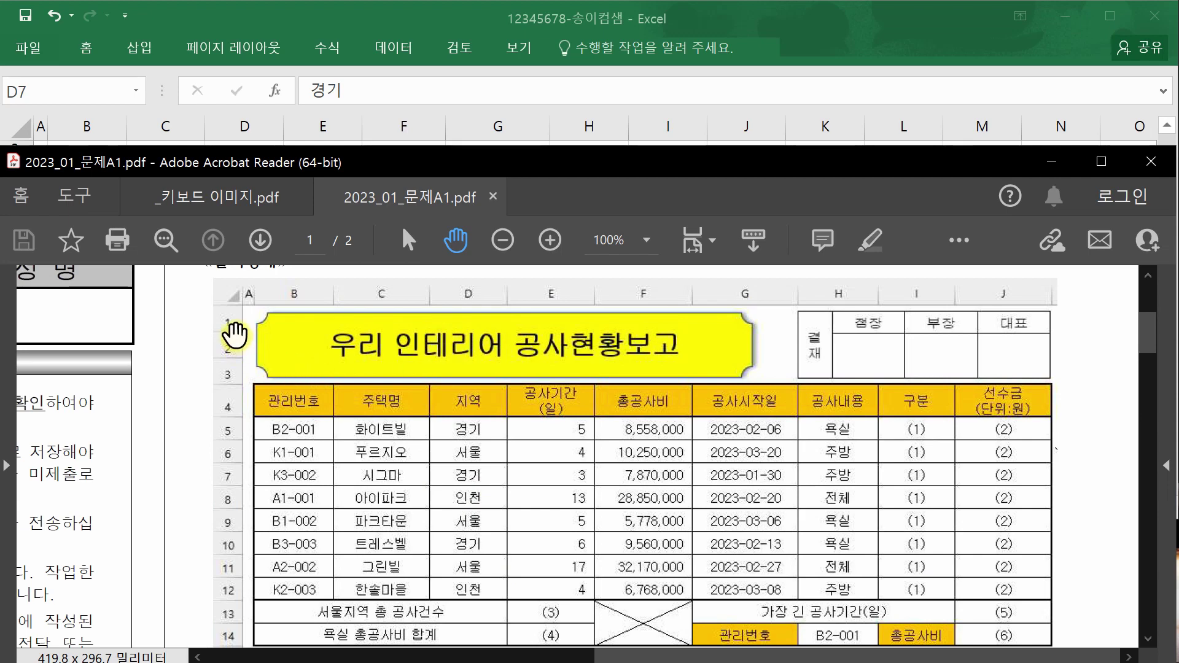
Increase the height of rows 1 to 3 to about 24 each, making room for the title as in the exam PDF.
{"action": "left_click", "coordinate": [360, 38]}
{"action": "left_click", "coordinate": [457, 270]}
{"action": "scroll", "coordinate": [467, 289], "scroll_direction": "up", "scroll_amount": 1}
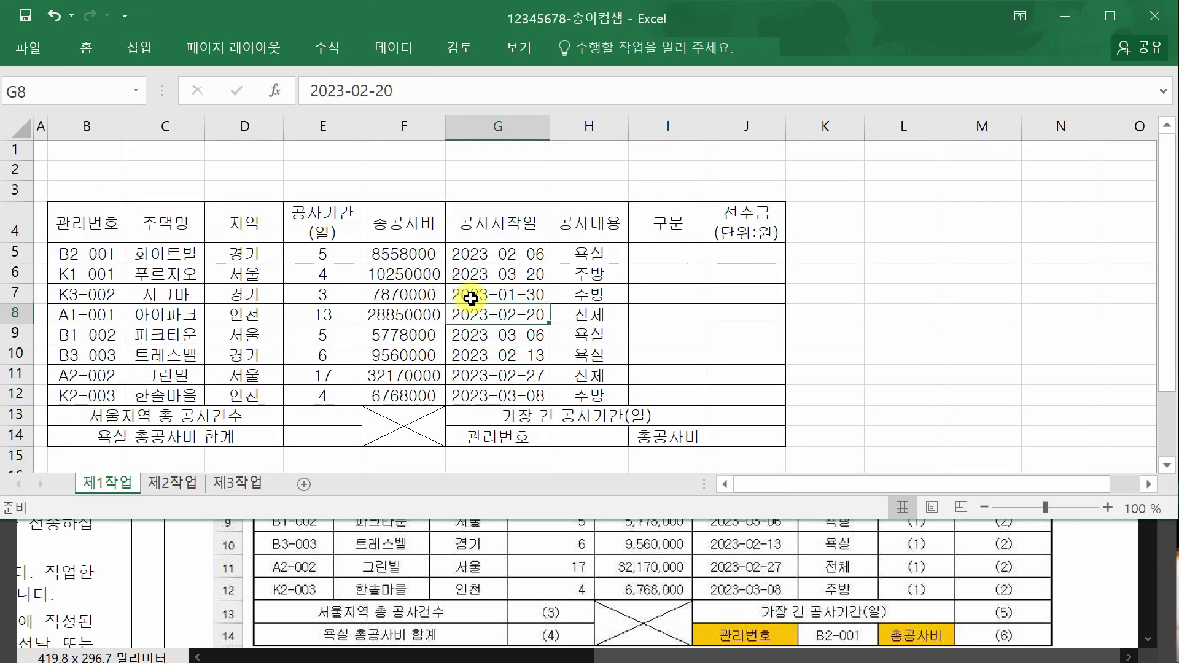
{"action": "left_click_drag", "start_coordinate": [26, 154], "coordinate": [28, 190]}
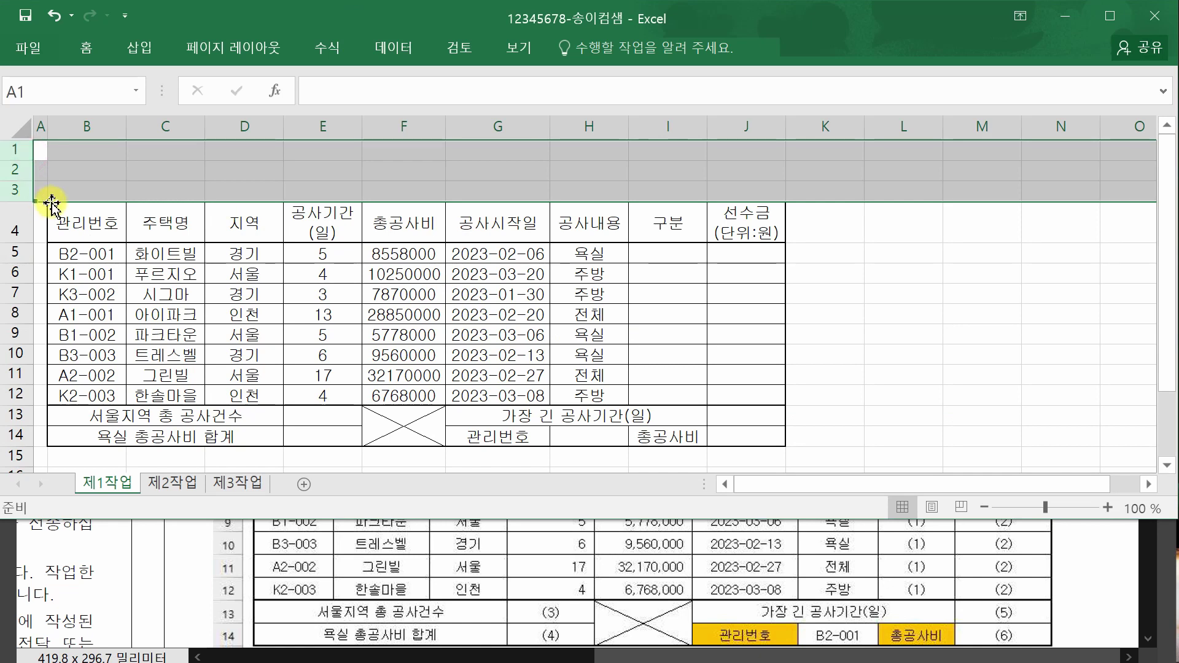
{"action": "left_click", "coordinate": [1030, 548]}
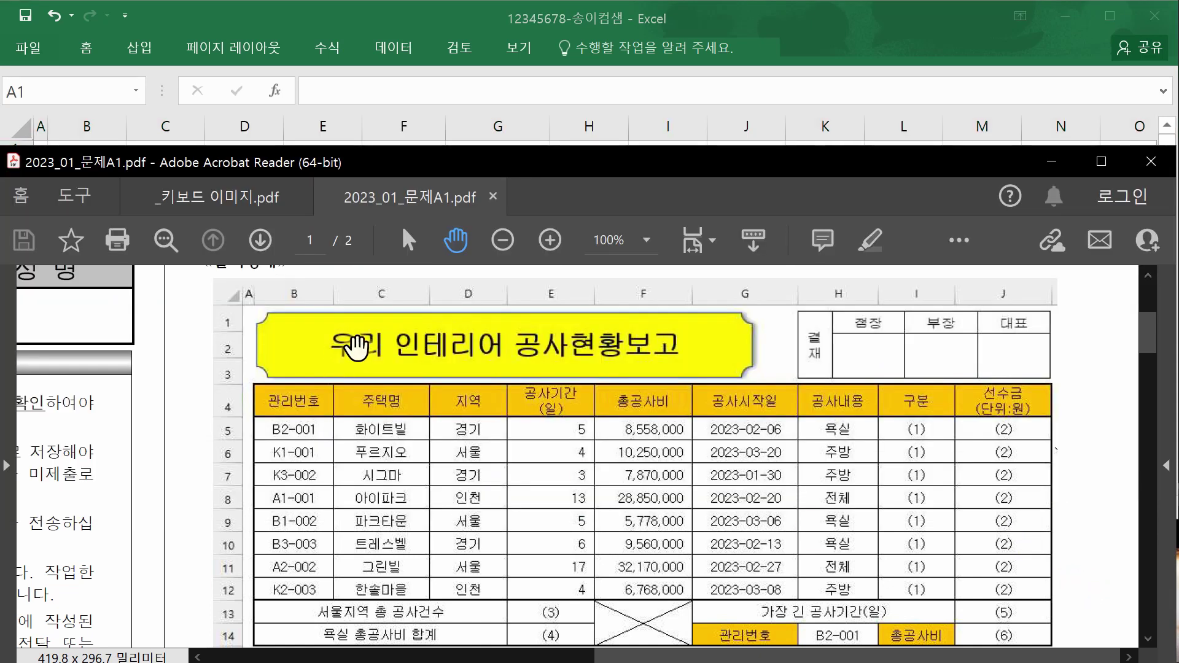
{"action": "left_click", "coordinate": [338, 25]}
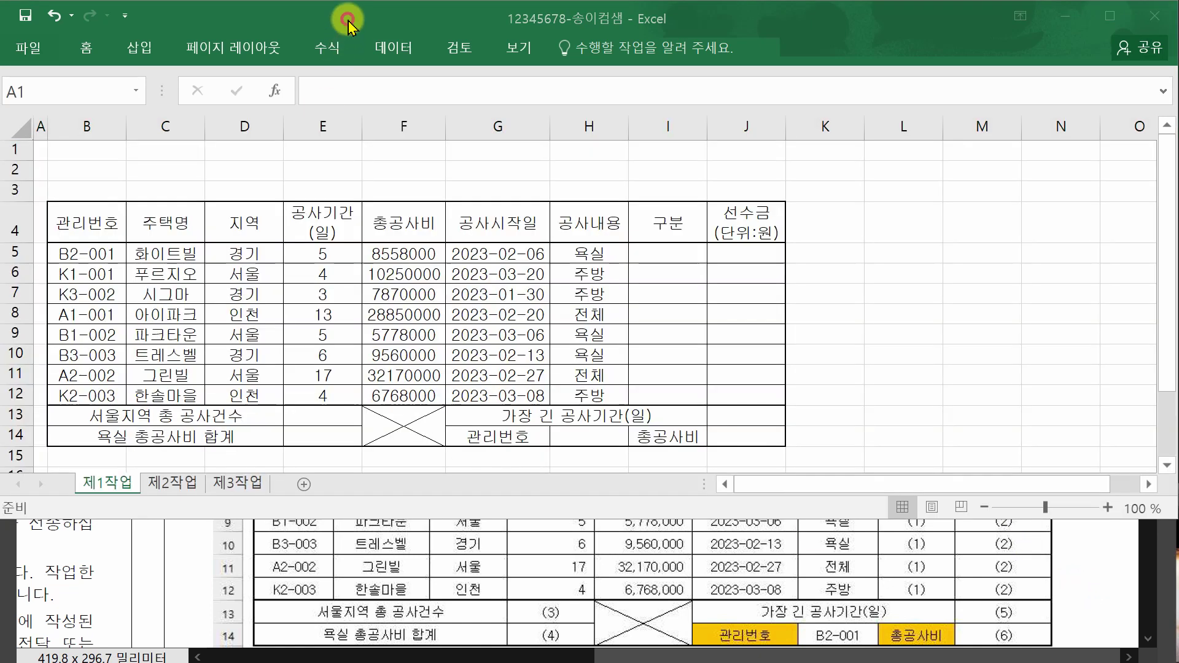
{"action": "left_click", "coordinate": [315, 256]}
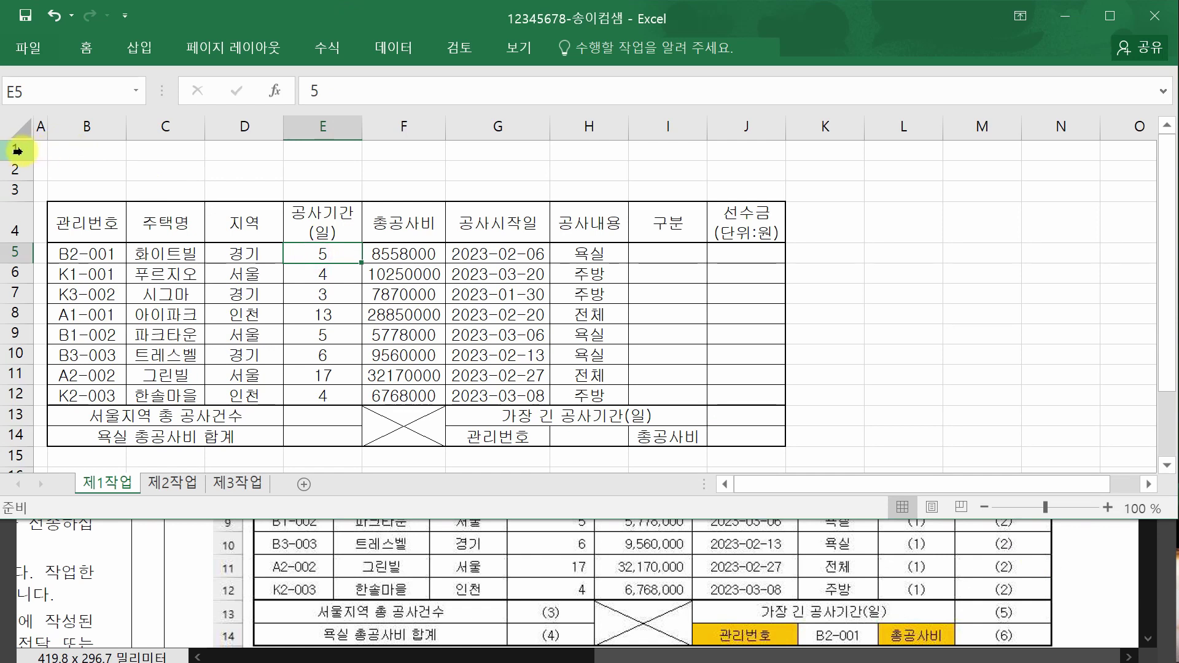
{"action": "left_click", "coordinate": [19, 150]}
{"action": "left_click_drag", "start_coordinate": [22, 158], "coordinate": [24, 192]}
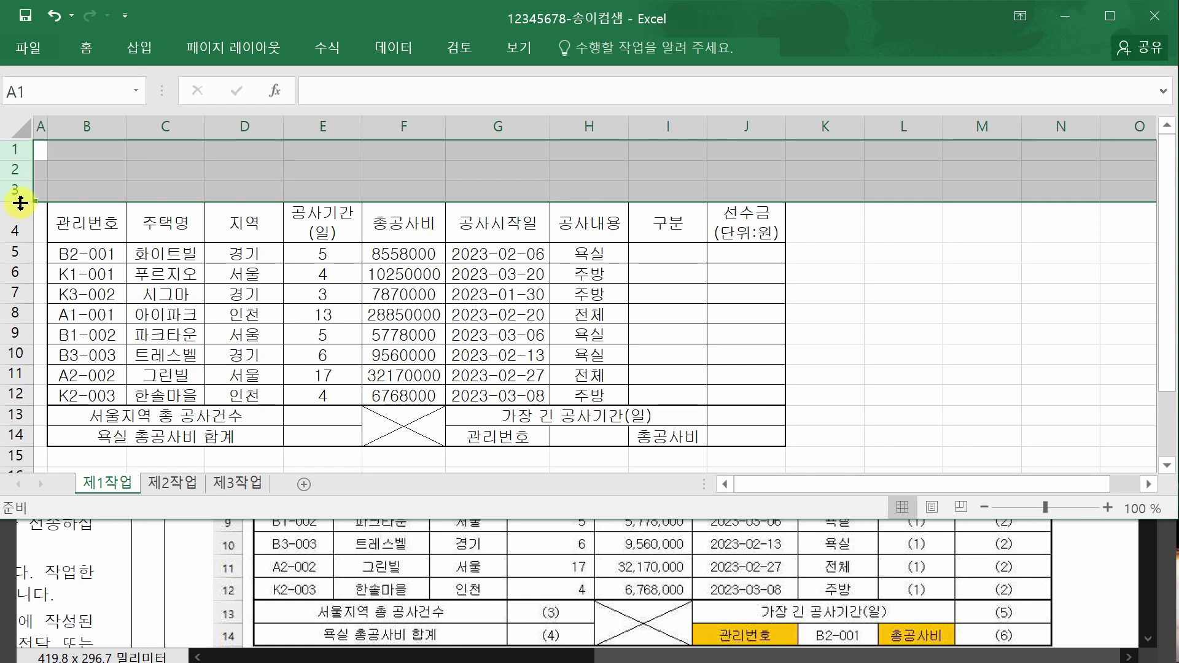
{"action": "left_click_drag", "start_coordinate": [21, 203], "coordinate": [93, 216]}
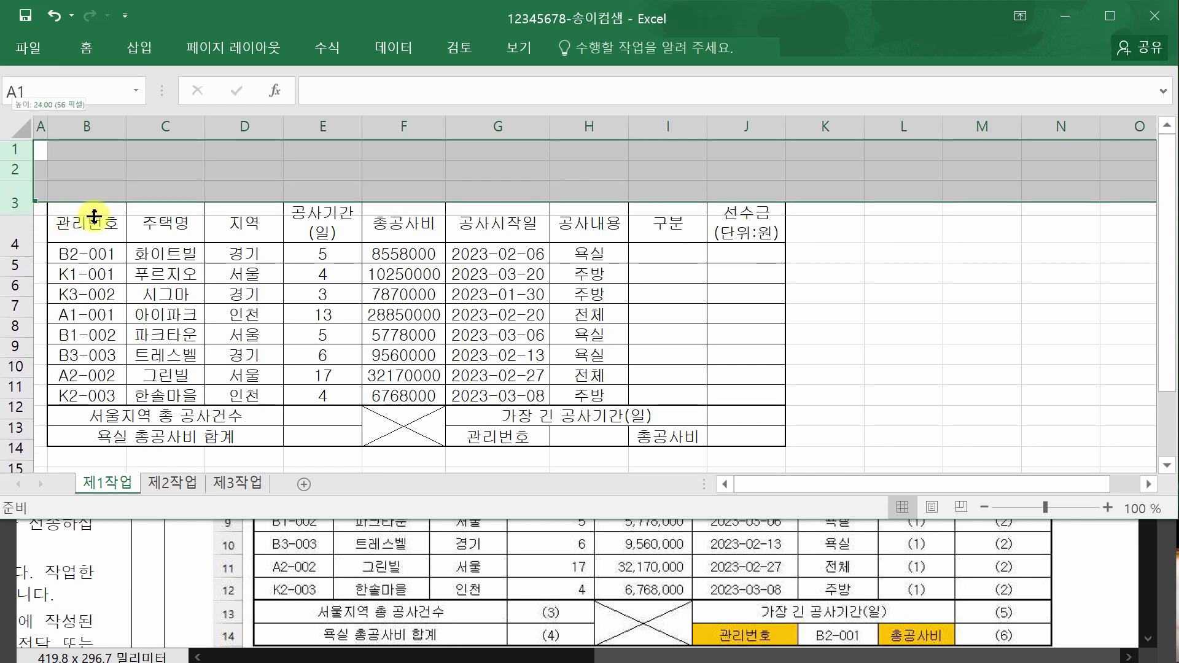
{"action": "left_click_drag", "start_coordinate": [93, 217], "coordinate": [93, 215]}
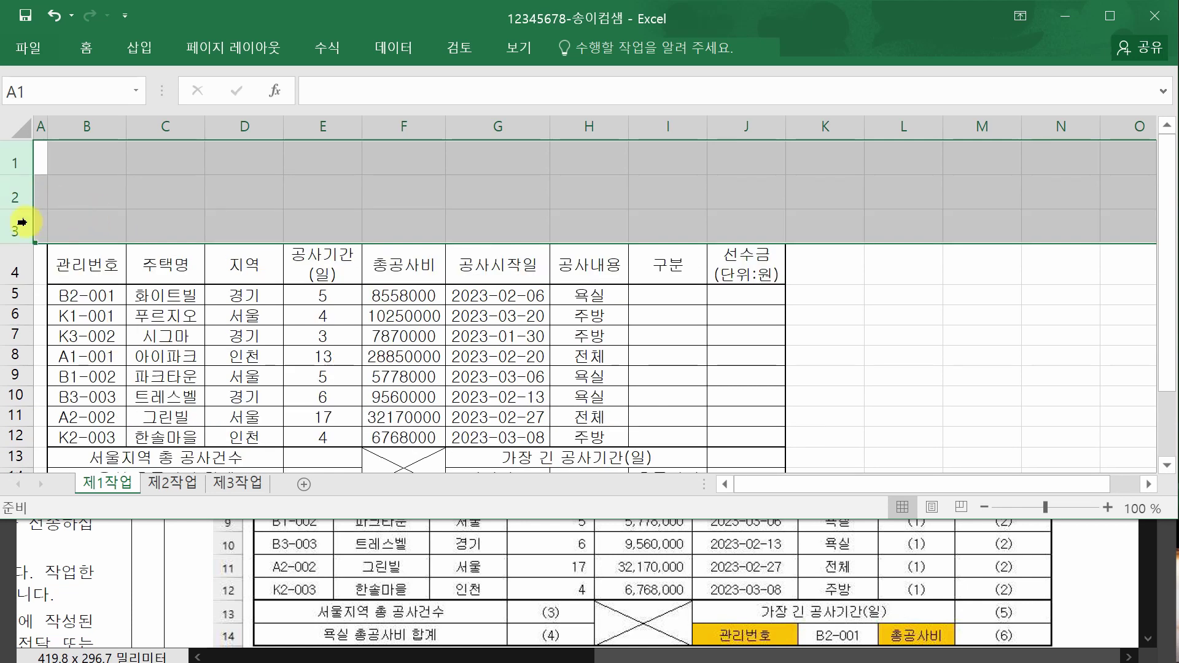
{"action": "left_click", "coordinate": [890, 355]}
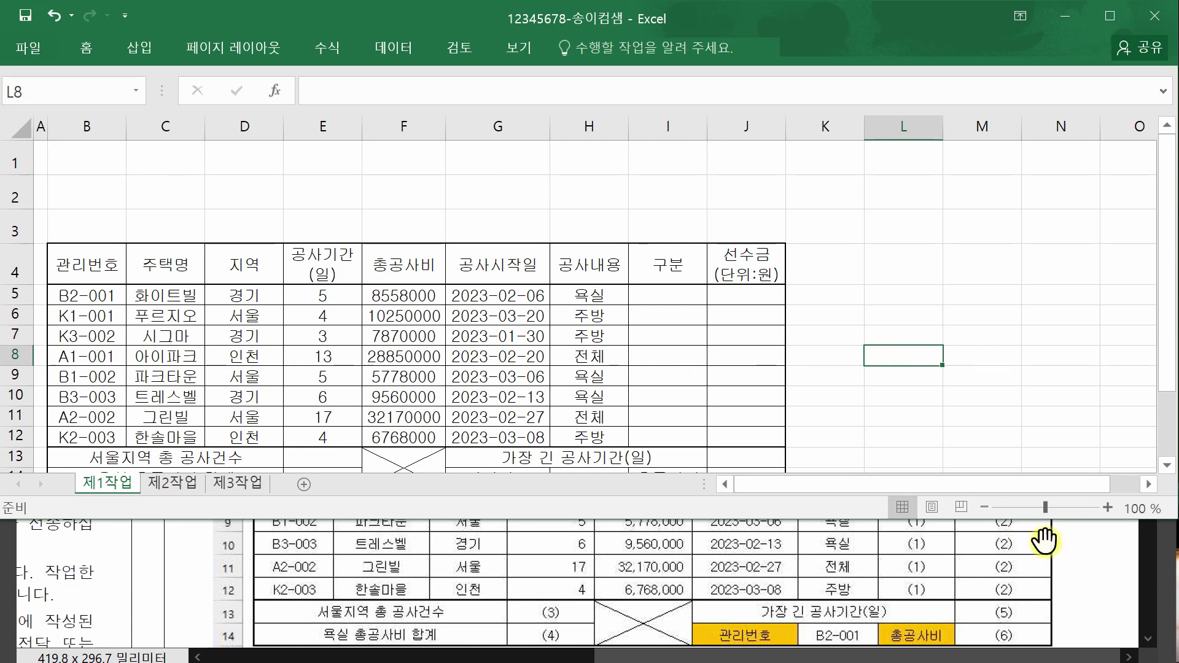
Draw a badge (배지) shape about 11.25 cm wide and 2.09 cm high over rows 1 to 3, from column B into G.
{"action": "left_click", "coordinate": [1096, 558]}
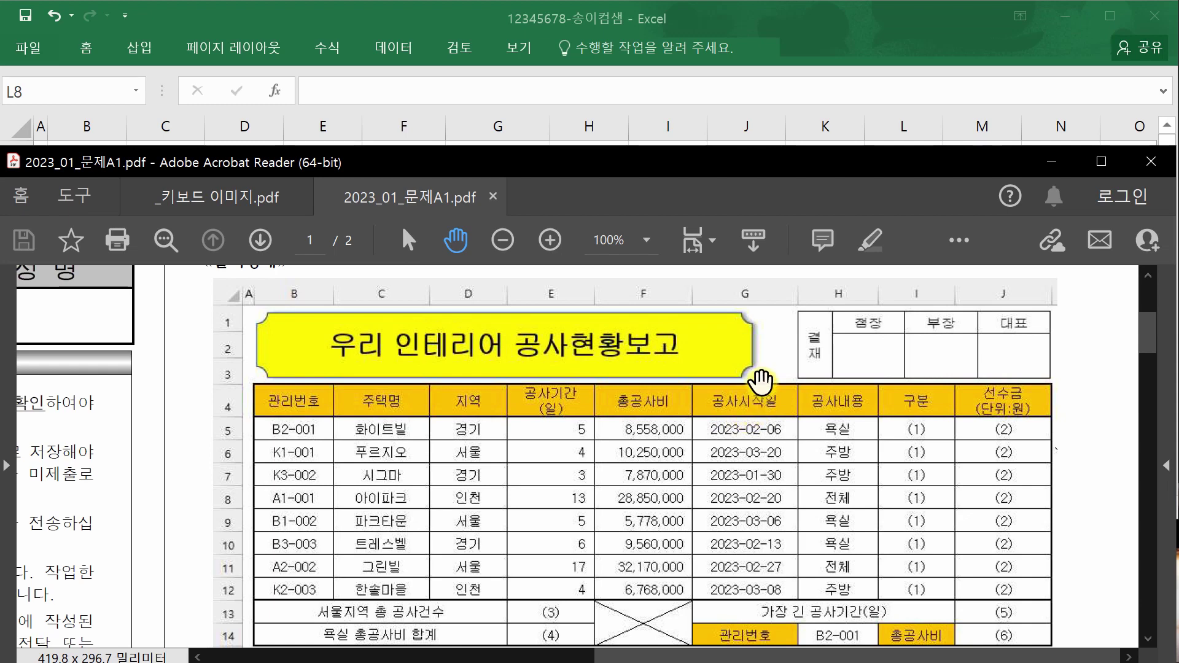
{"action": "left_click", "coordinate": [494, 24]}
{"action": "left_click", "coordinate": [140, 55]}
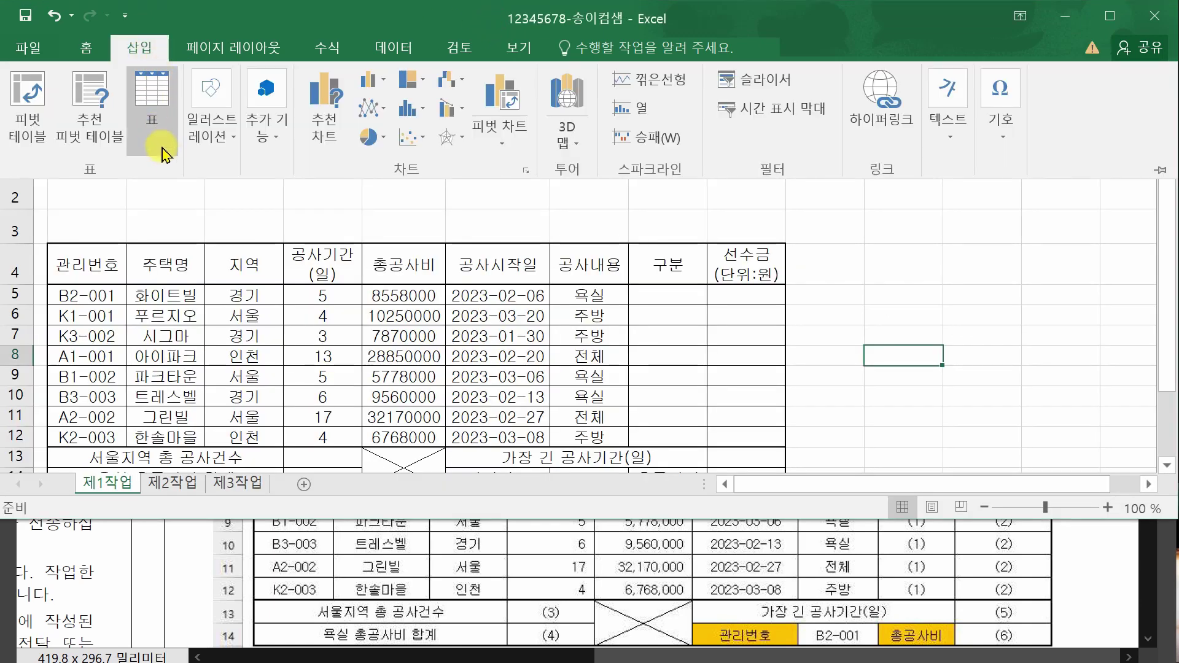
{"action": "left_click", "coordinate": [209, 132]}
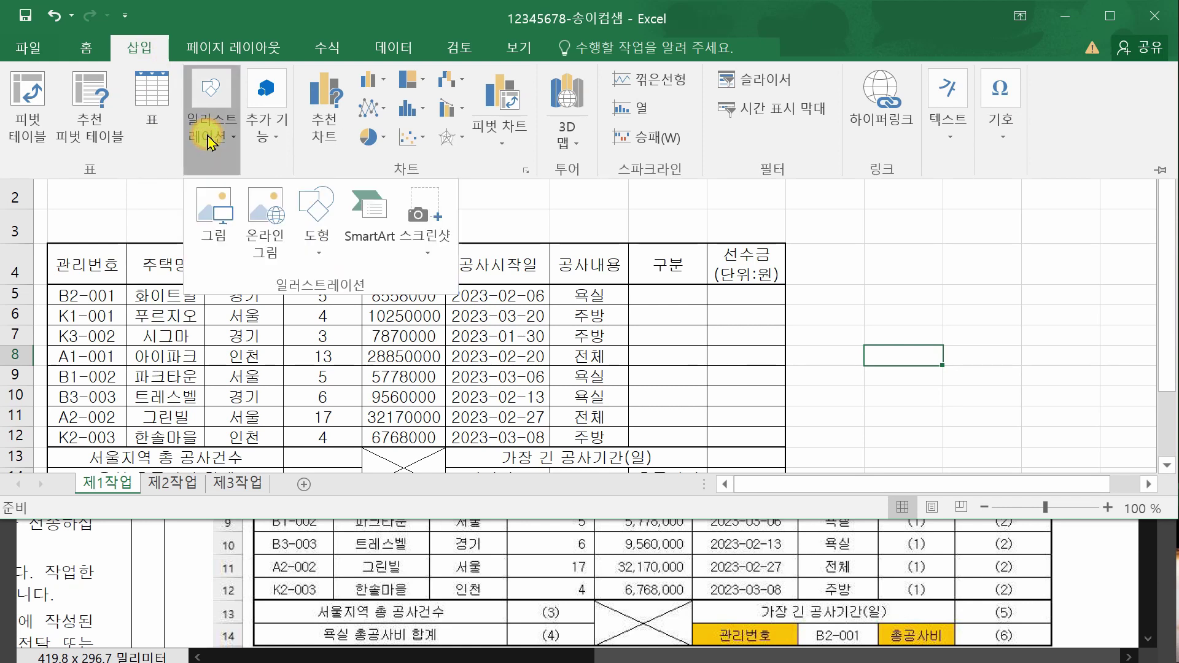
{"action": "left_click", "coordinate": [319, 233]}
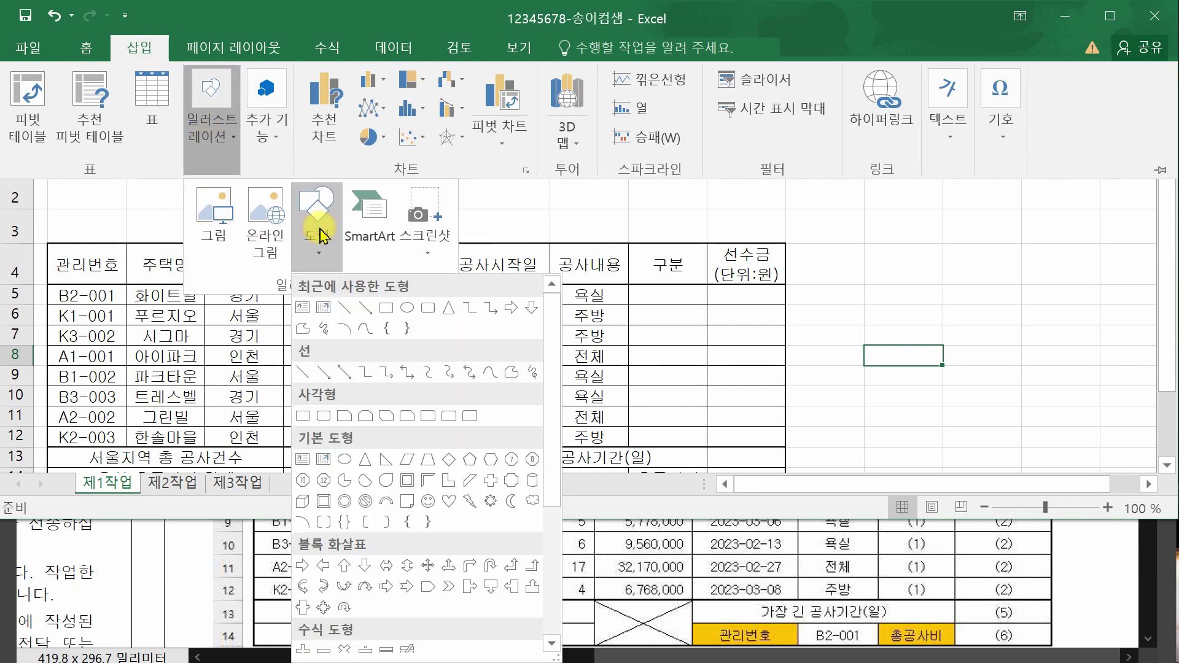
{"action": "left_click", "coordinate": [512, 481]}
{"action": "left_click_drag", "start_coordinate": [49, 149], "coordinate": [507, 235]}
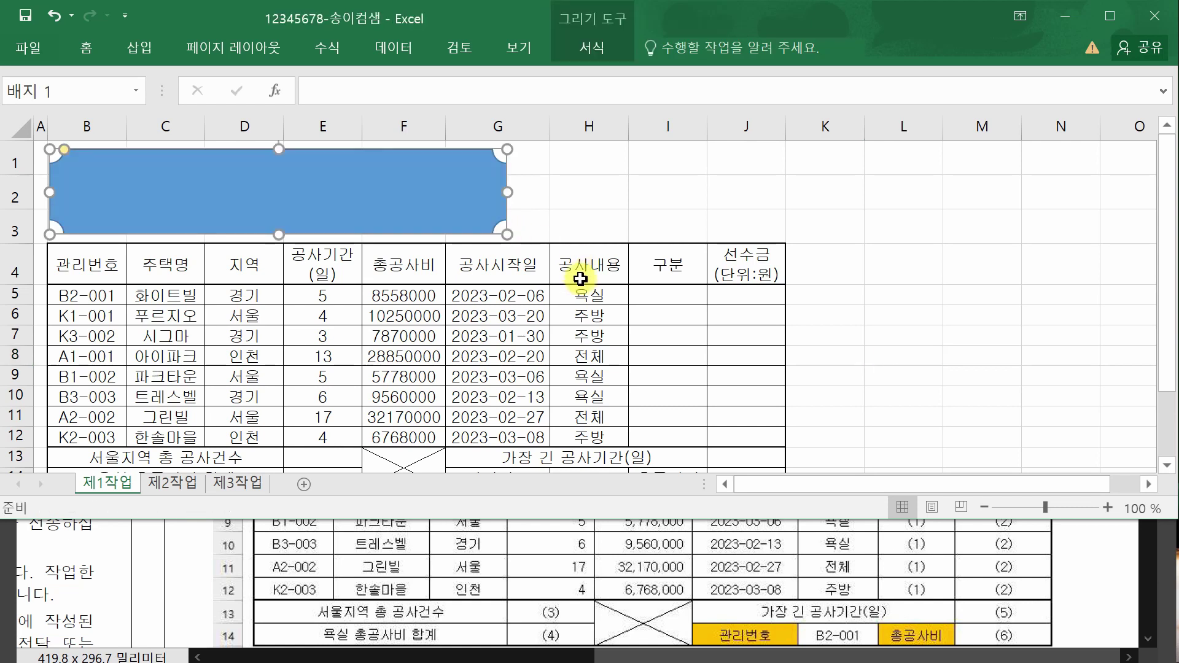
Enter the title text "우리 인테리어 공사현황보고" from the exam PDF in the badge shape.
{"action": "left_click", "coordinate": [1126, 553]}
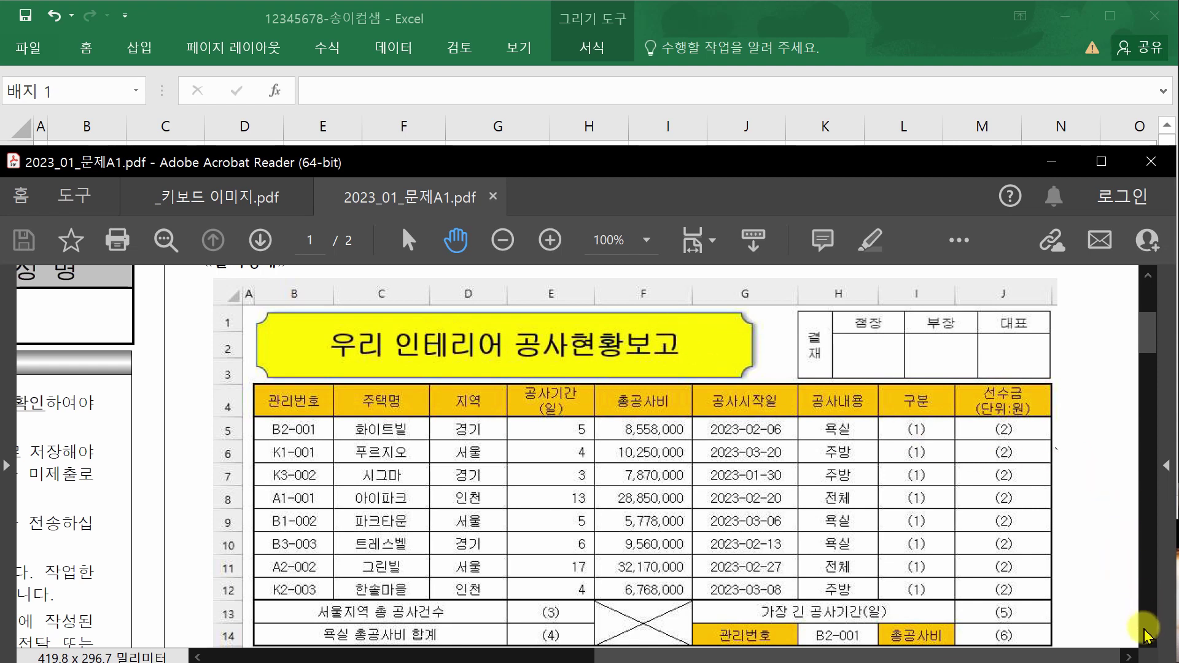
{"action": "scroll", "coordinate": [1147, 639], "scroll_direction": "down", "scroll_amount": 3}
{"action": "scroll", "coordinate": [1147, 638], "scroll_direction": "down", "scroll_amount": 2}
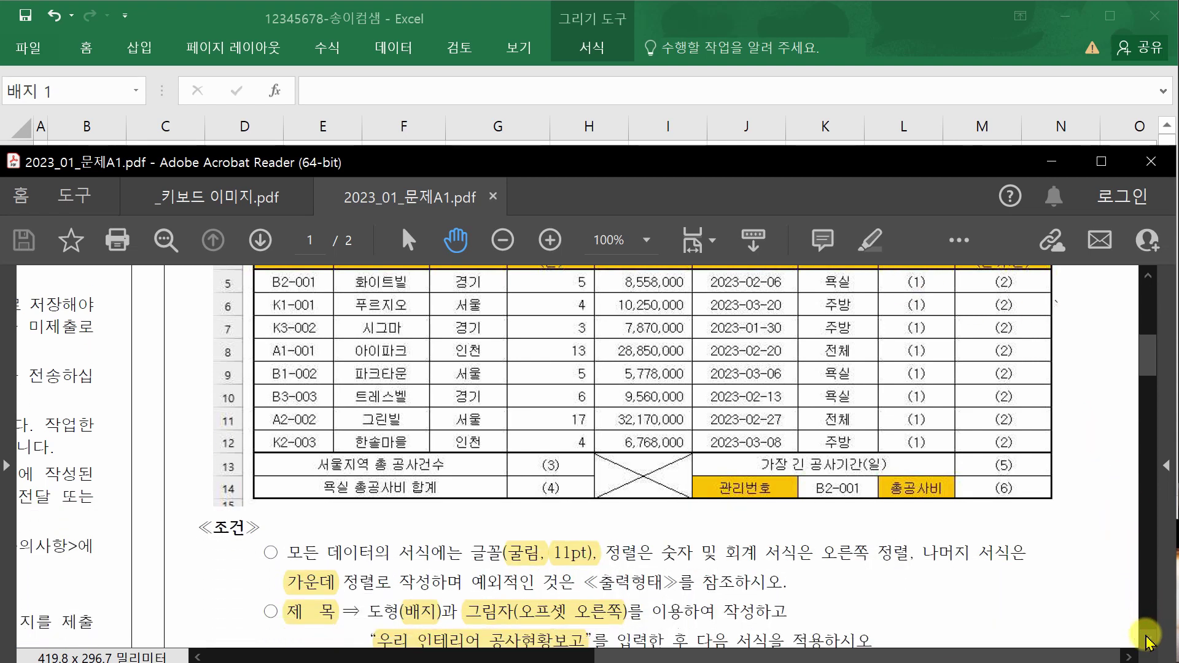
{"action": "left_click", "coordinate": [418, 23]}
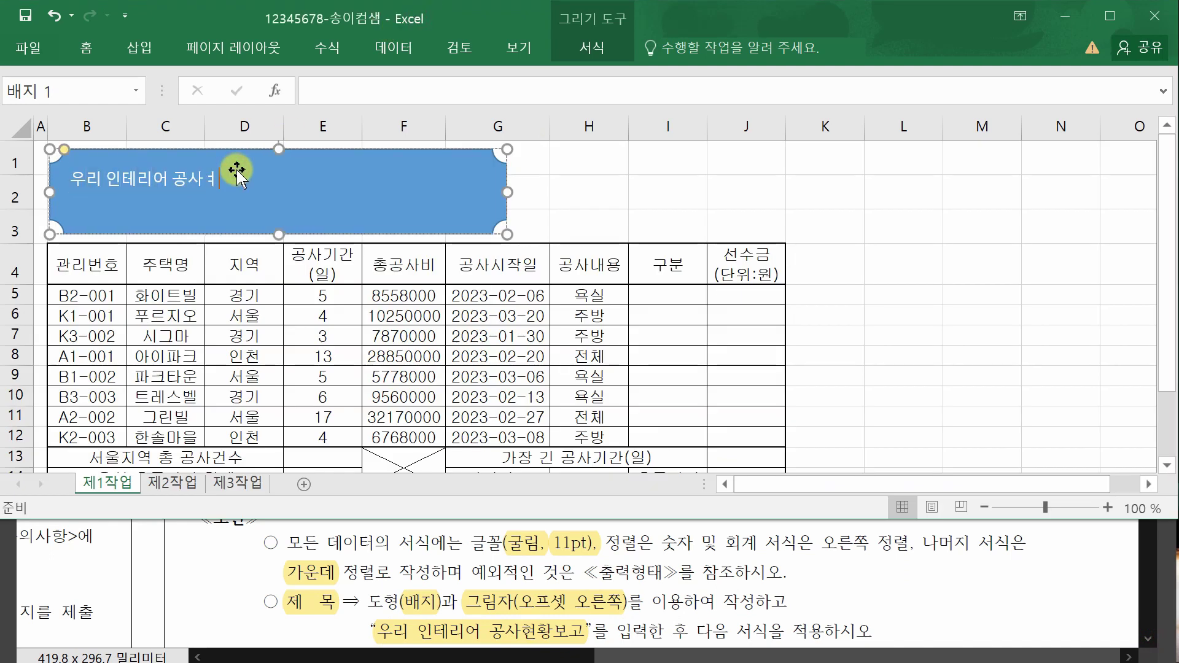
{"action": "type", "text": "현황보고"}
{"action": "left_click", "coordinate": [642, 187]}
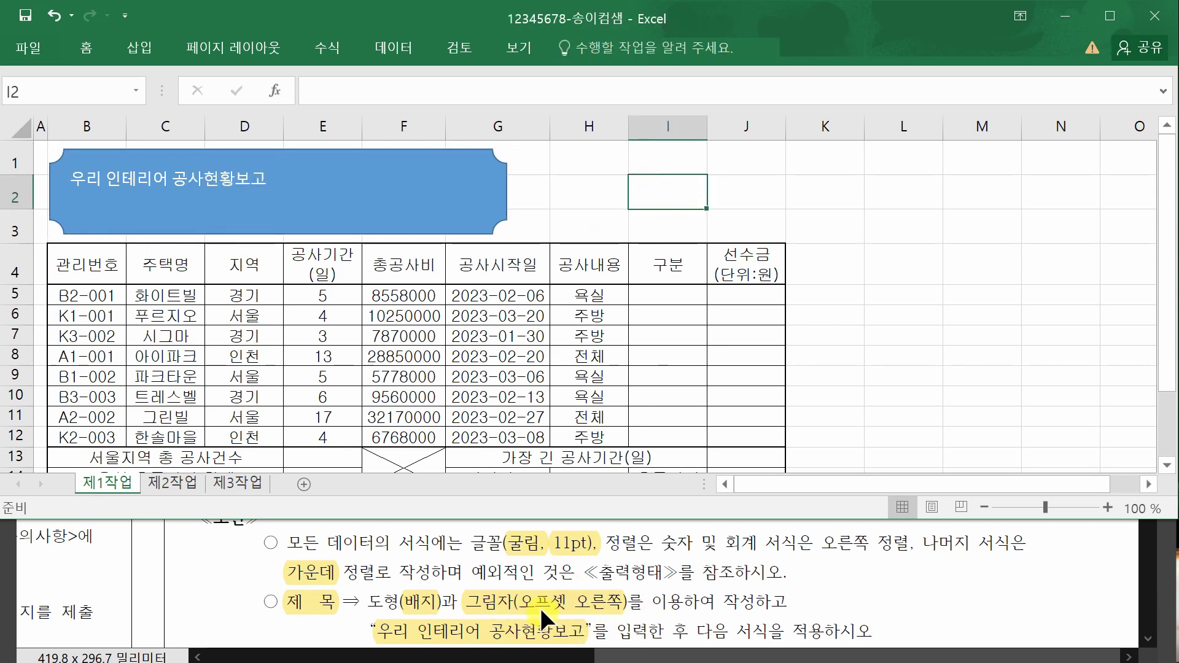
Apply the outer shadow "오프셋 오른쪽" to the badge title shape, as required in the exam PDF.
{"action": "left_click", "coordinate": [711, 607]}
{"action": "scroll", "coordinate": [908, 518], "scroll_direction": "up", "scroll_amount": 5}
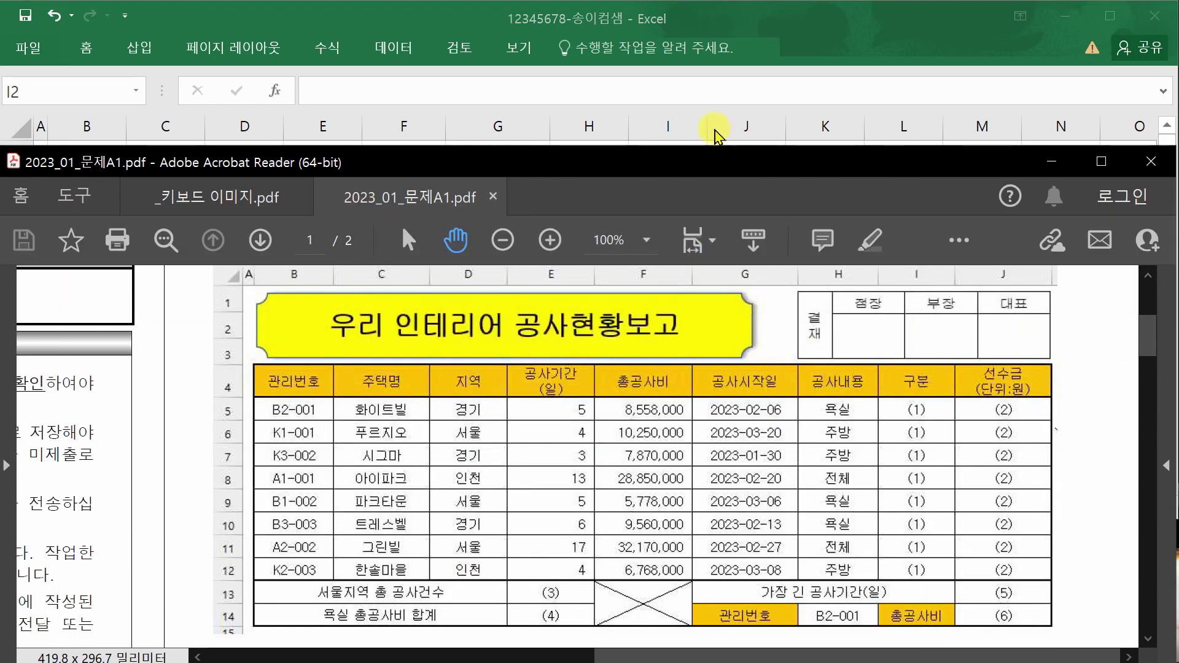
{"action": "left_click", "coordinate": [814, 15]}
{"action": "left_click", "coordinate": [381, 213]}
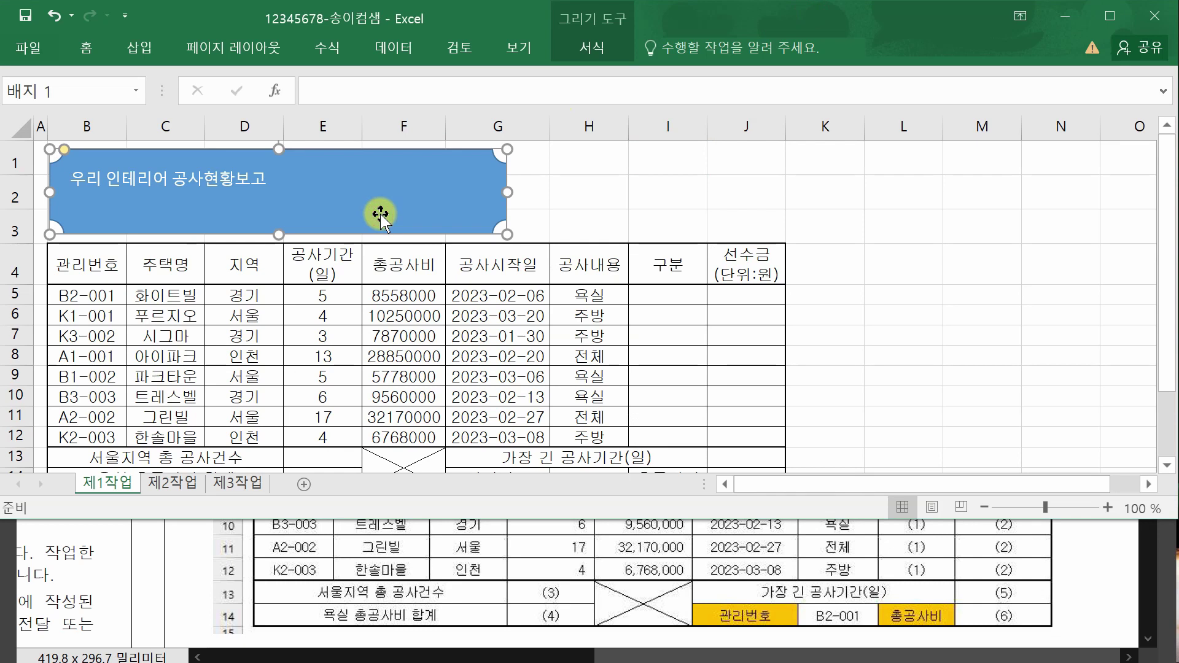
{"action": "left_click", "coordinate": [595, 50]}
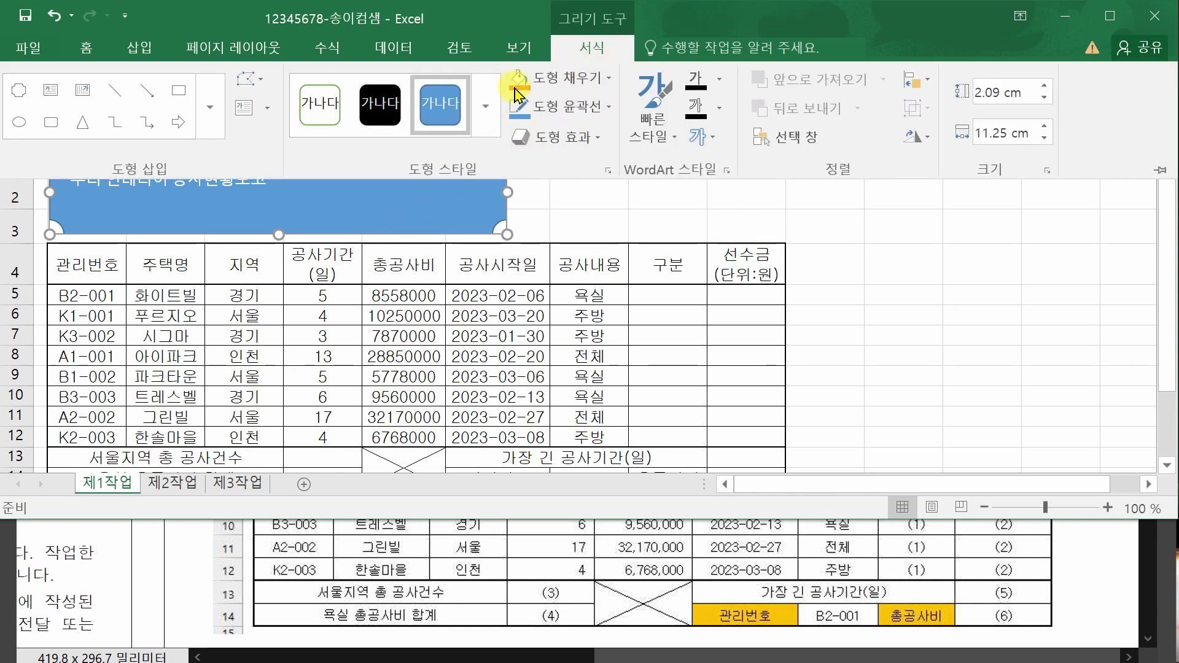
{"action": "left_click", "coordinate": [568, 140]}
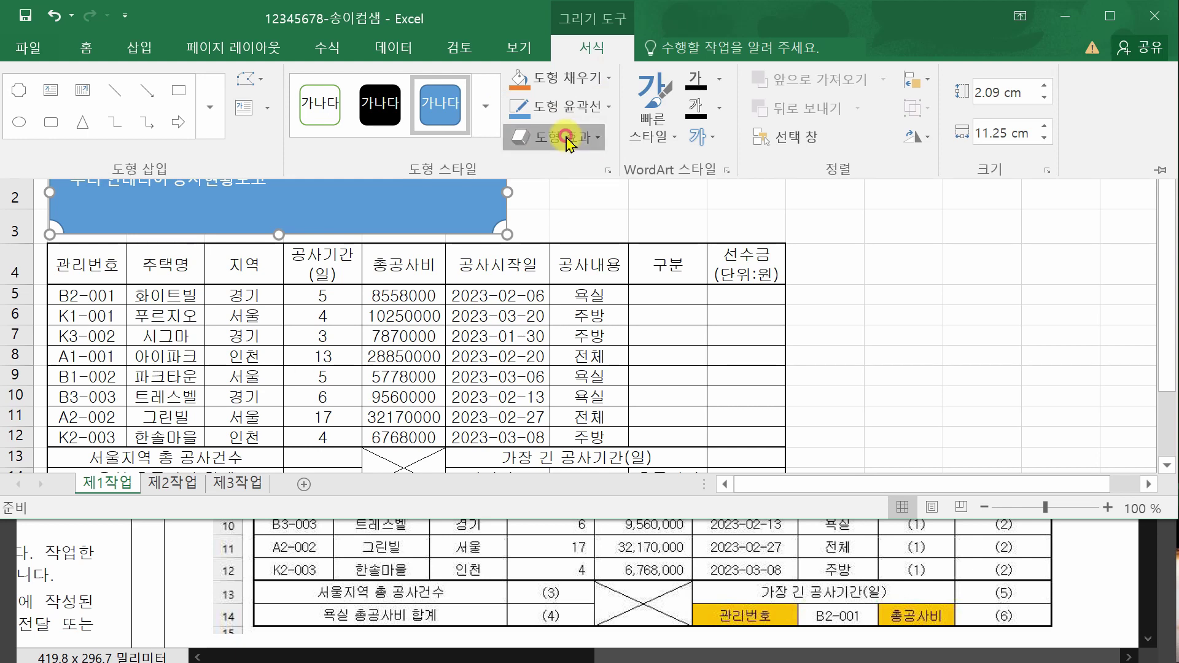
{"action": "mouse_move", "coordinate": [581, 229]}
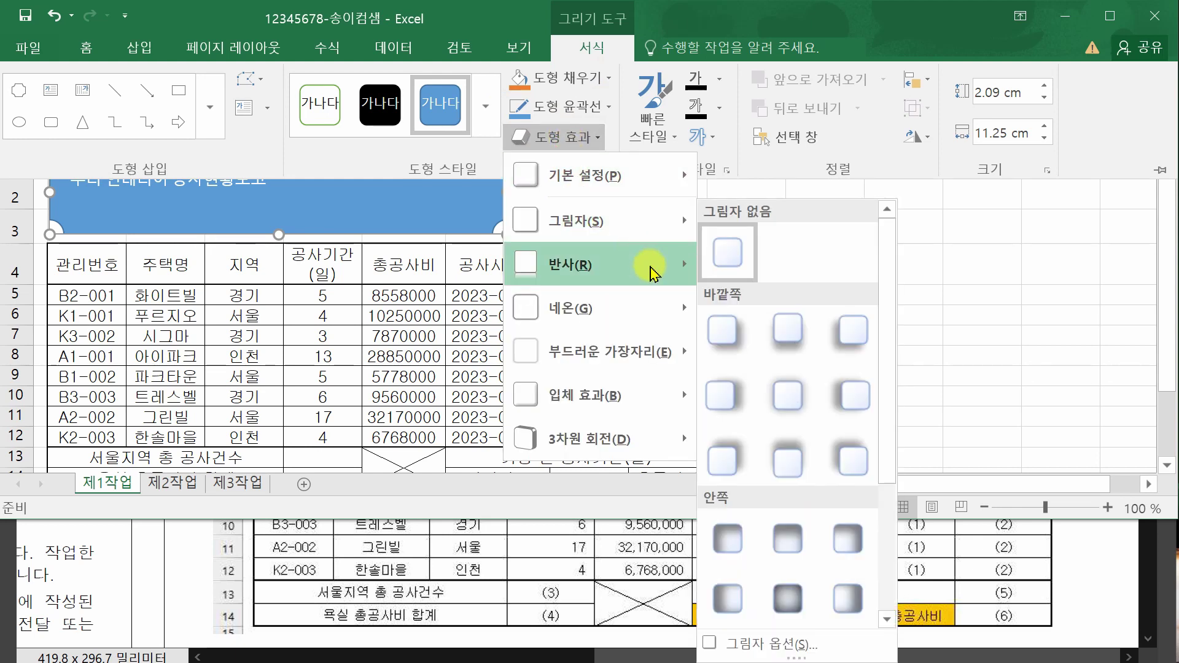
{"action": "left_click", "coordinate": [727, 400]}
{"action": "key", "text": "ctrl+F1"}
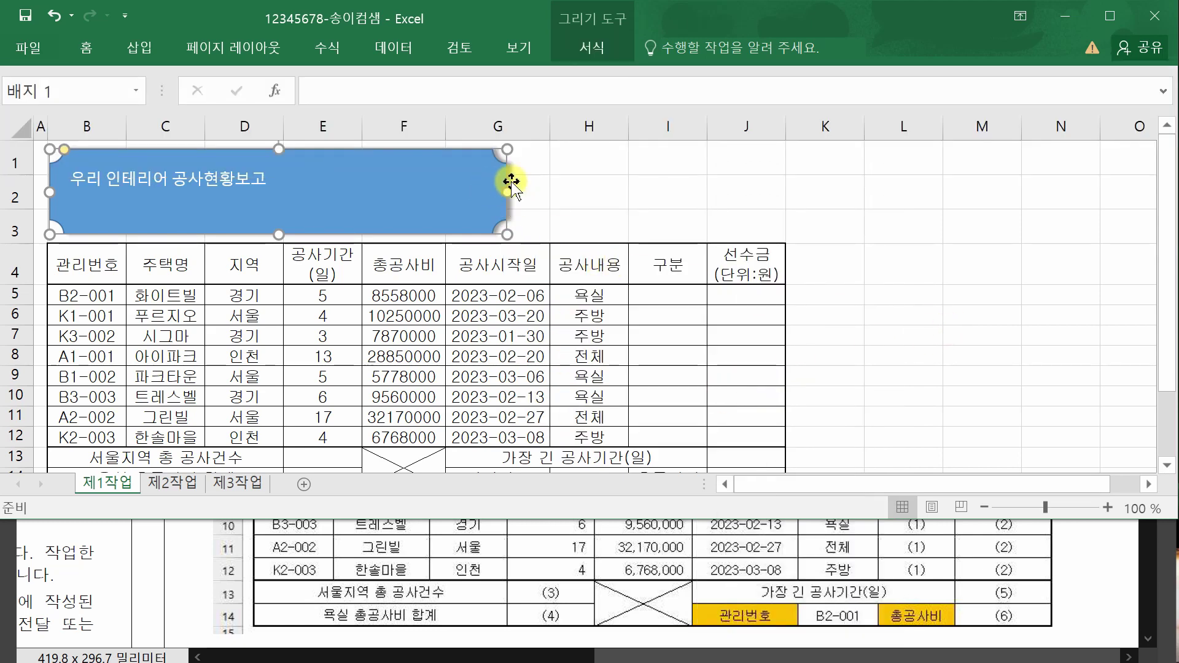
Check the title conditions in the exam PDF and set the badge text to 굴림, 24 pt.
{"action": "left_click", "coordinate": [1048, 529]}
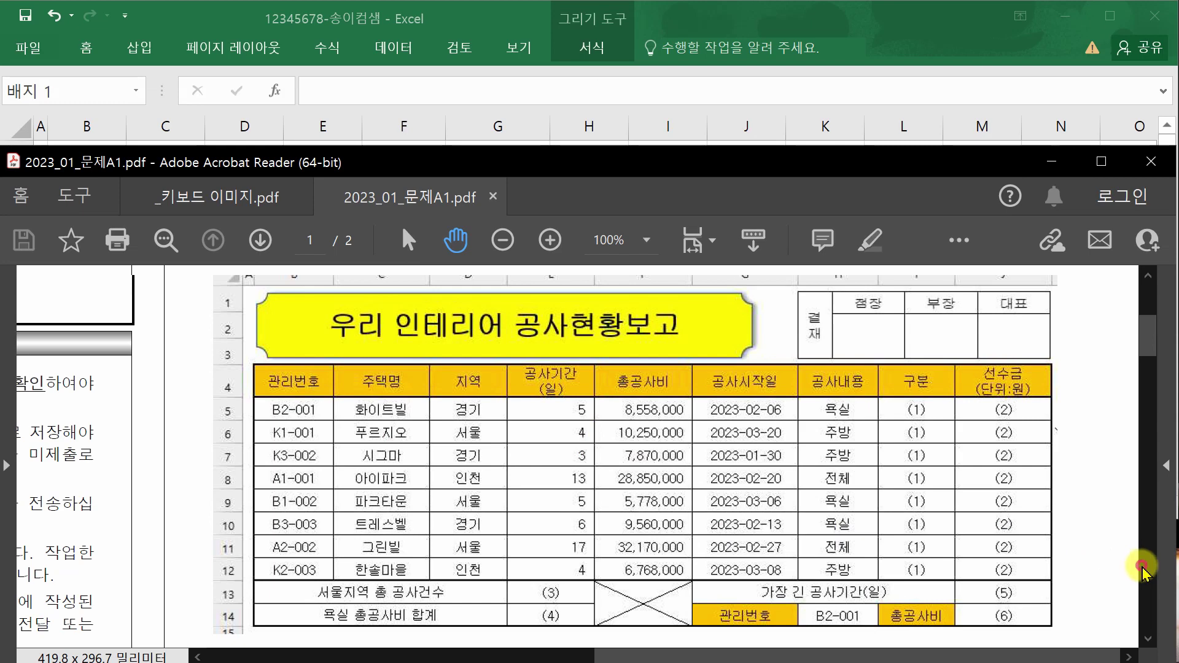
{"action": "scroll", "coordinate": [1142, 568], "scroll_direction": "down", "scroll_amount": 5}
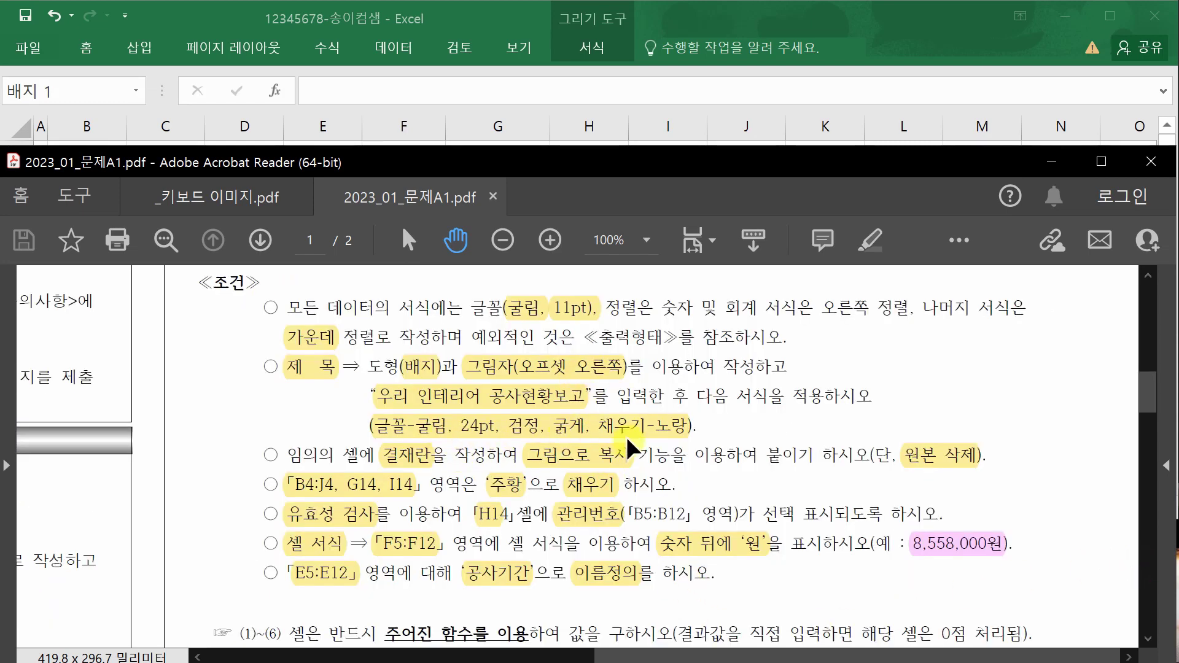
{"action": "scroll", "coordinate": [662, 459], "scroll_direction": "up", "scroll_amount": 5}
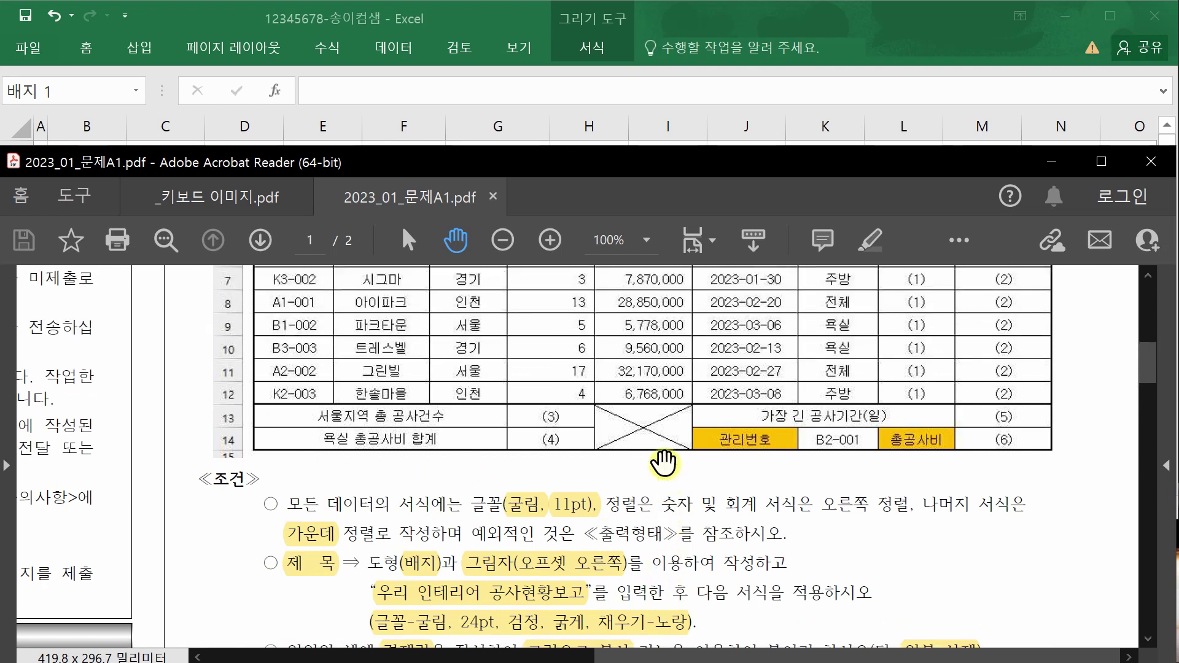
{"action": "left_click", "coordinate": [545, 13]}
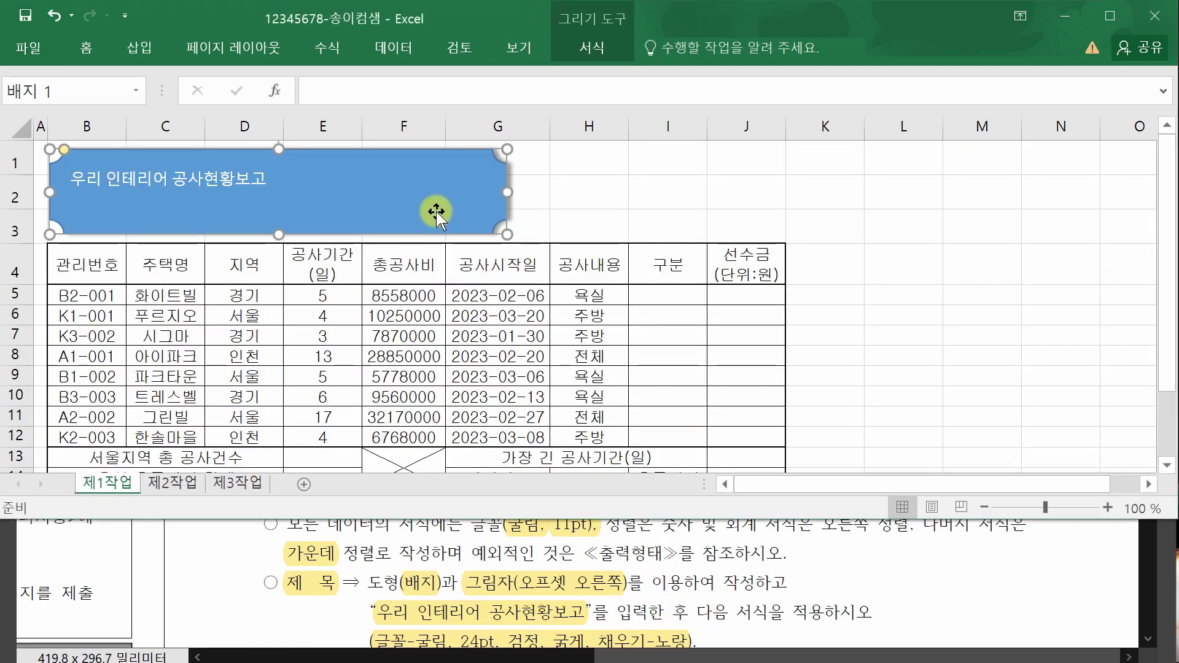
{"action": "left_click", "coordinate": [89, 46]}
{"action": "left_click", "coordinate": [164, 94]}
{"action": "type", "text": "ㄱ"}
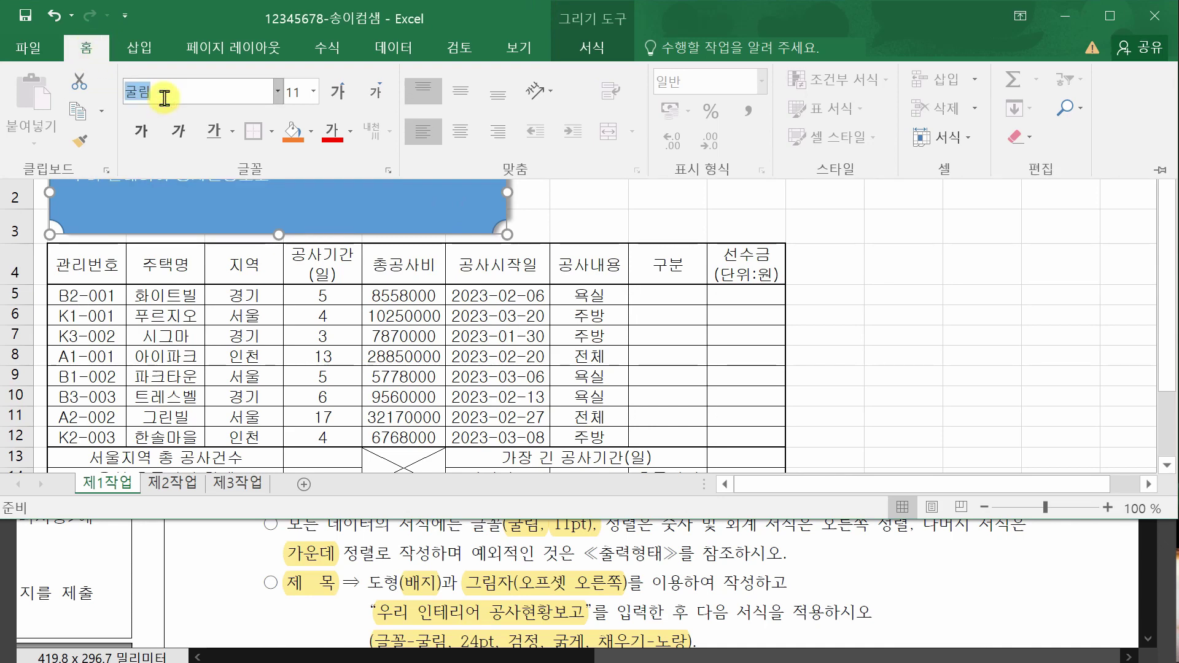
{"action": "left_click", "coordinate": [294, 92]}
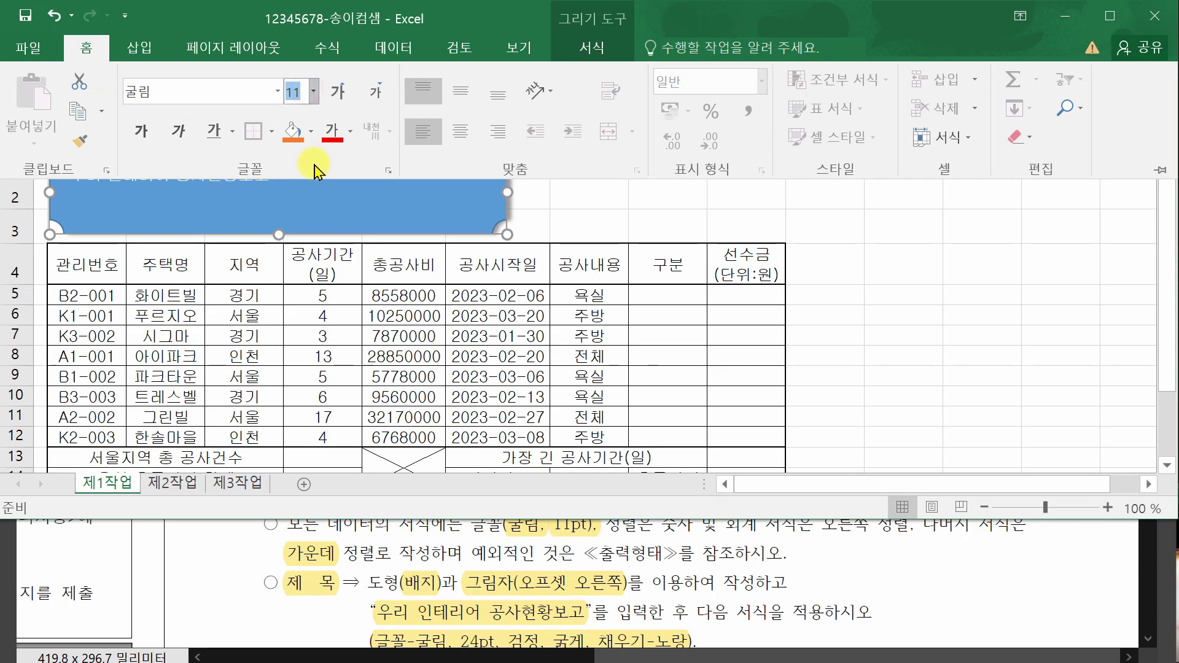
{"action": "type", "text": "24"}
{"action": "key", "text": "Return"}
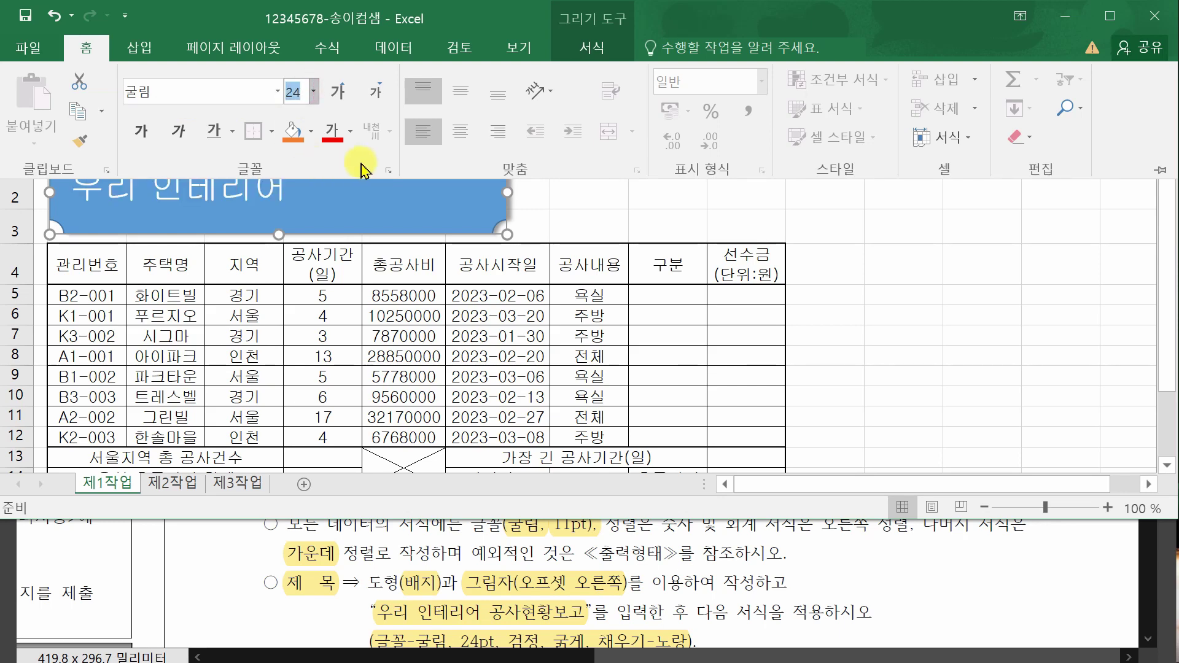
Make the badge title text black and bold, and fill the shape with standard yellow.
{"action": "left_click", "coordinate": [350, 131]}
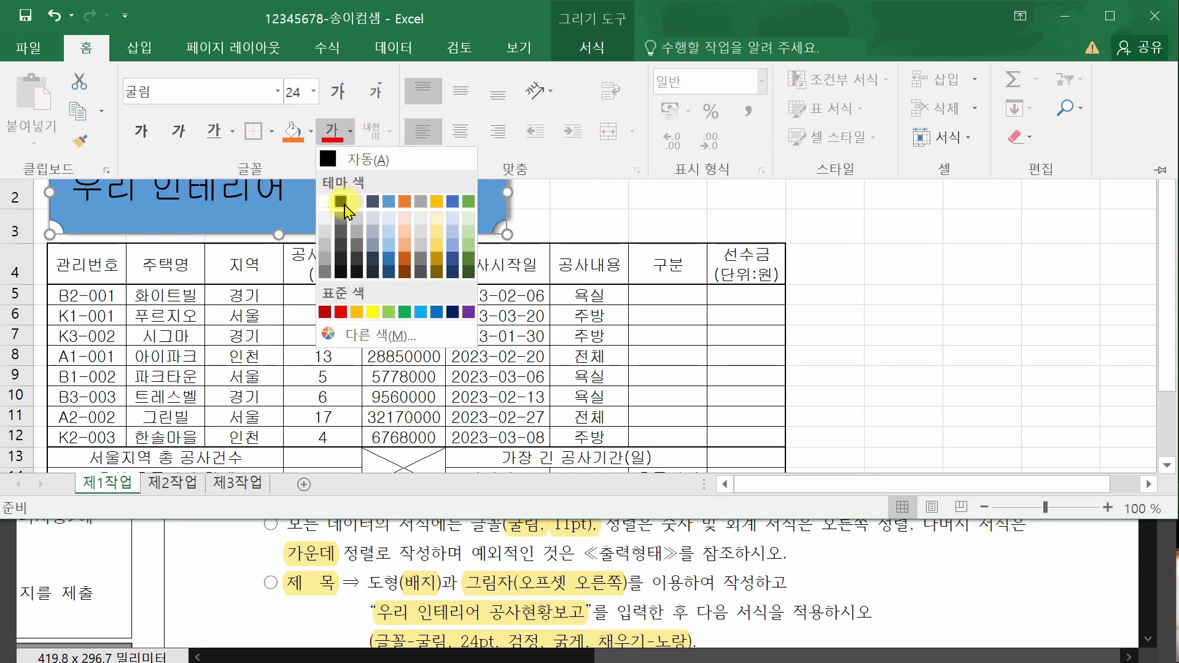
{"action": "left_click", "coordinate": [343, 203]}
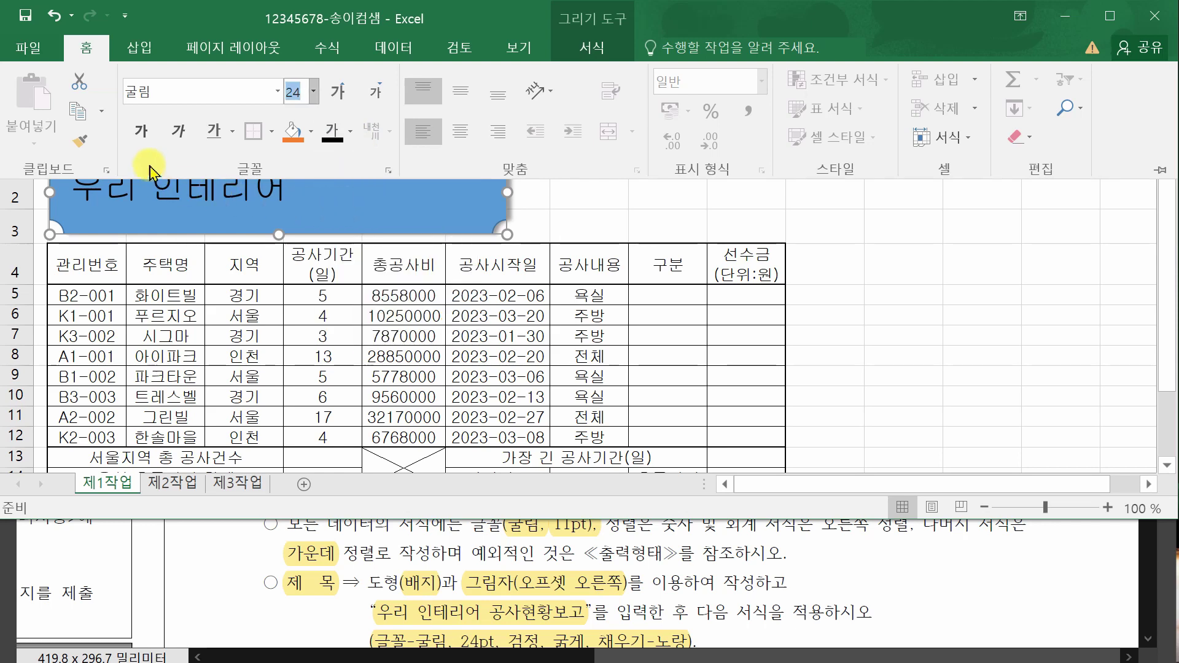
{"action": "left_click", "coordinate": [142, 132]}
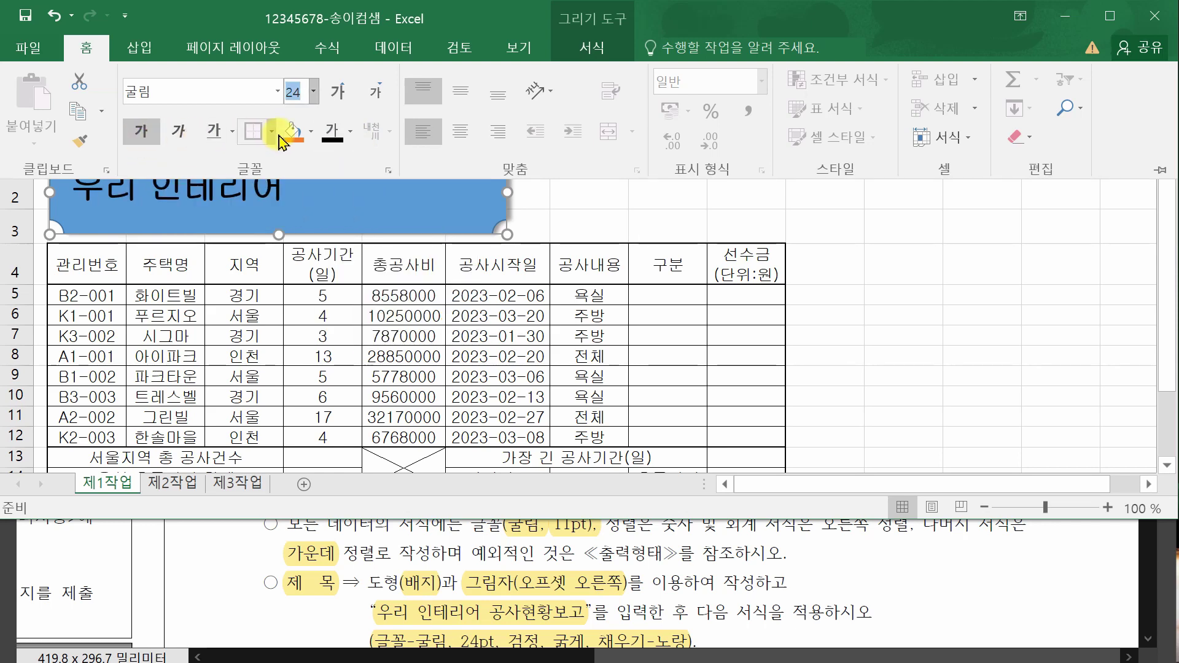
{"action": "left_click", "coordinate": [310, 132]}
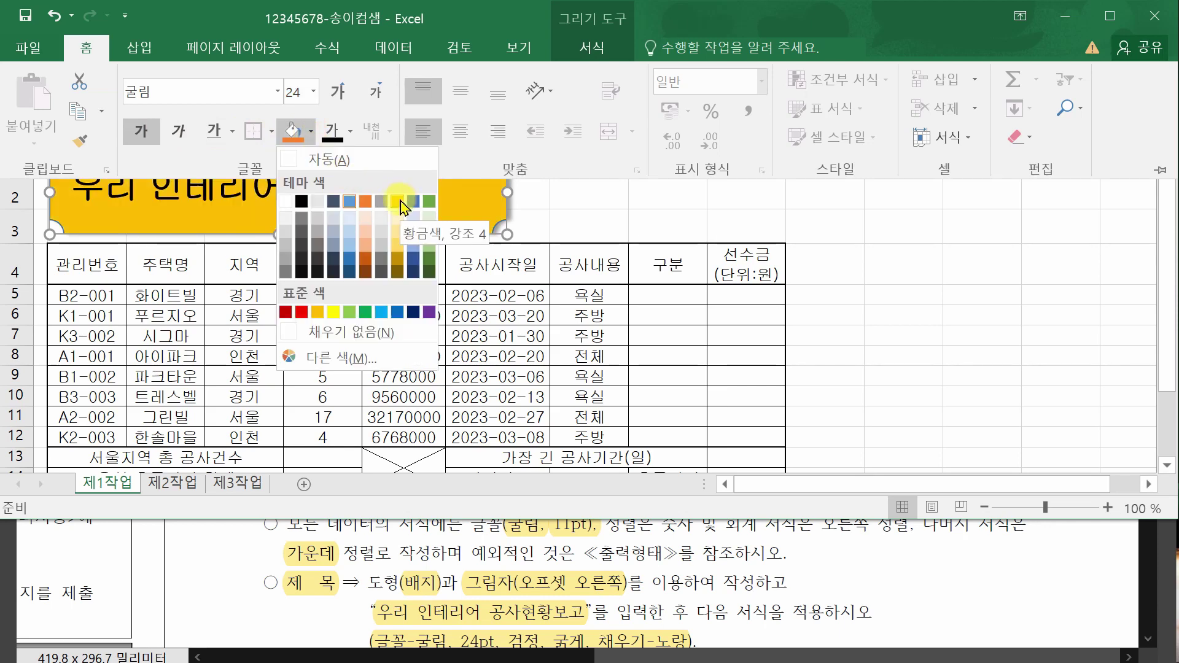
{"action": "left_click", "coordinate": [337, 315]}
Bring the output sample's title in the exam PDF into view and shorten the Excel window to compare both titles.
{"action": "left_click", "coordinate": [872, 567]}
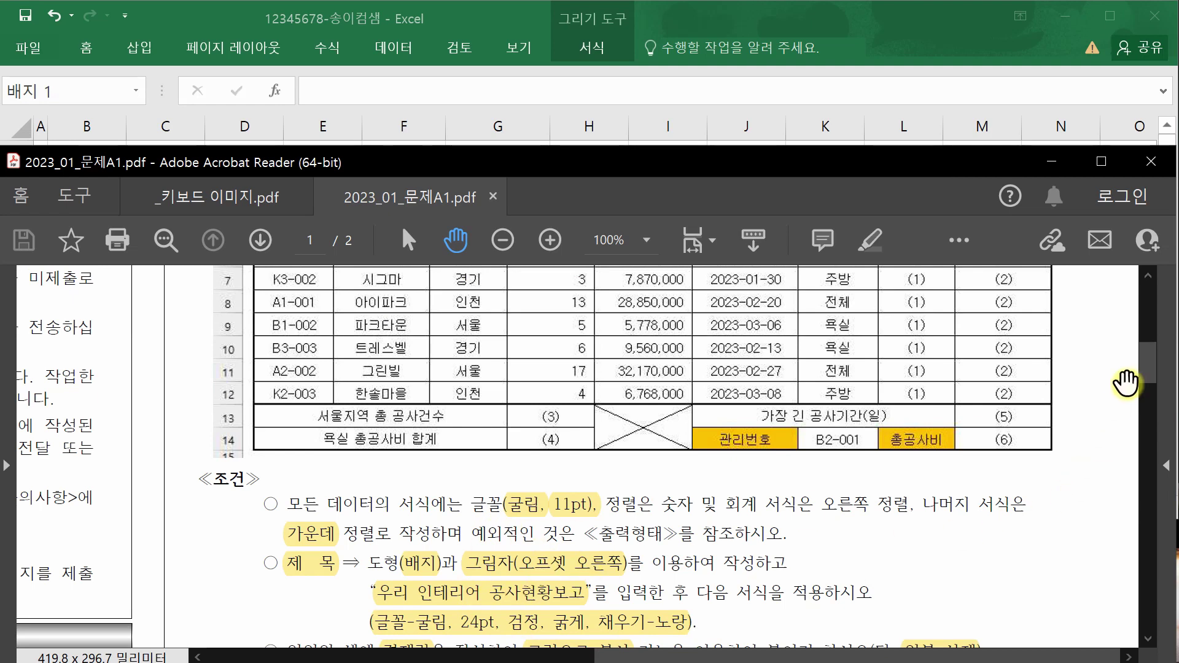
{"action": "scroll", "coordinate": [1139, 363], "scroll_direction": "down", "scroll_amount": 1}
{"action": "left_click_drag", "start_coordinate": [1139, 364], "coordinate": [1145, 301]}
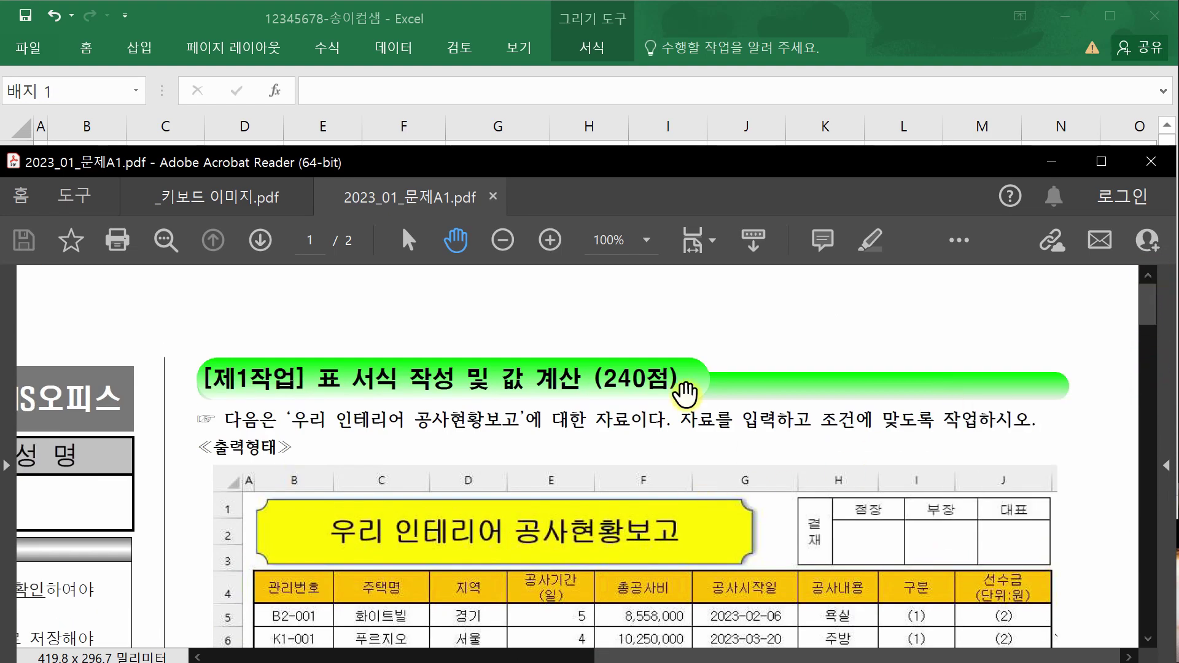
{"action": "left_click", "coordinate": [577, 69]}
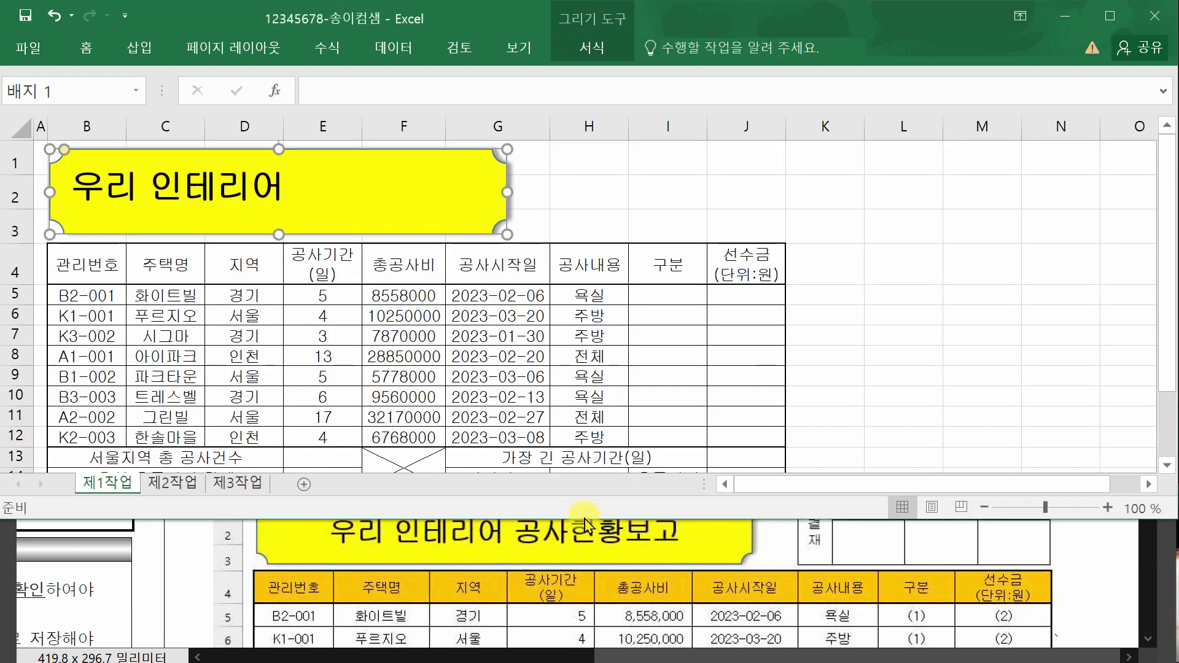
{"action": "left_click_drag", "start_coordinate": [584, 519], "coordinate": [574, 468]}
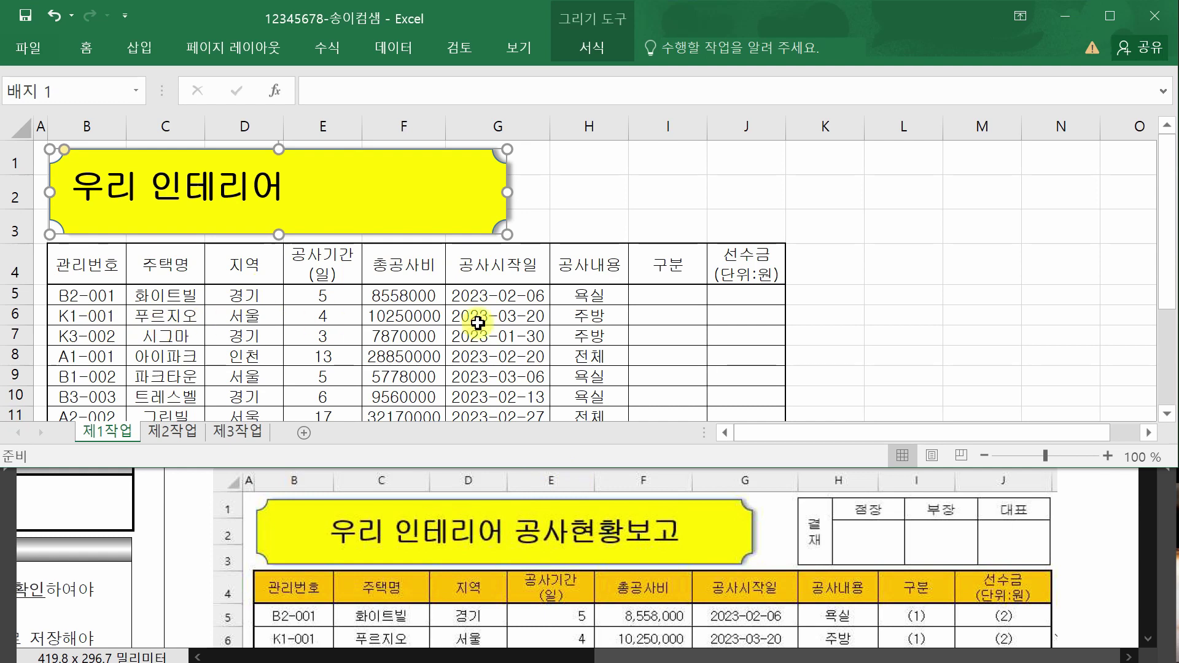
{"action": "left_click", "coordinate": [633, 201]}
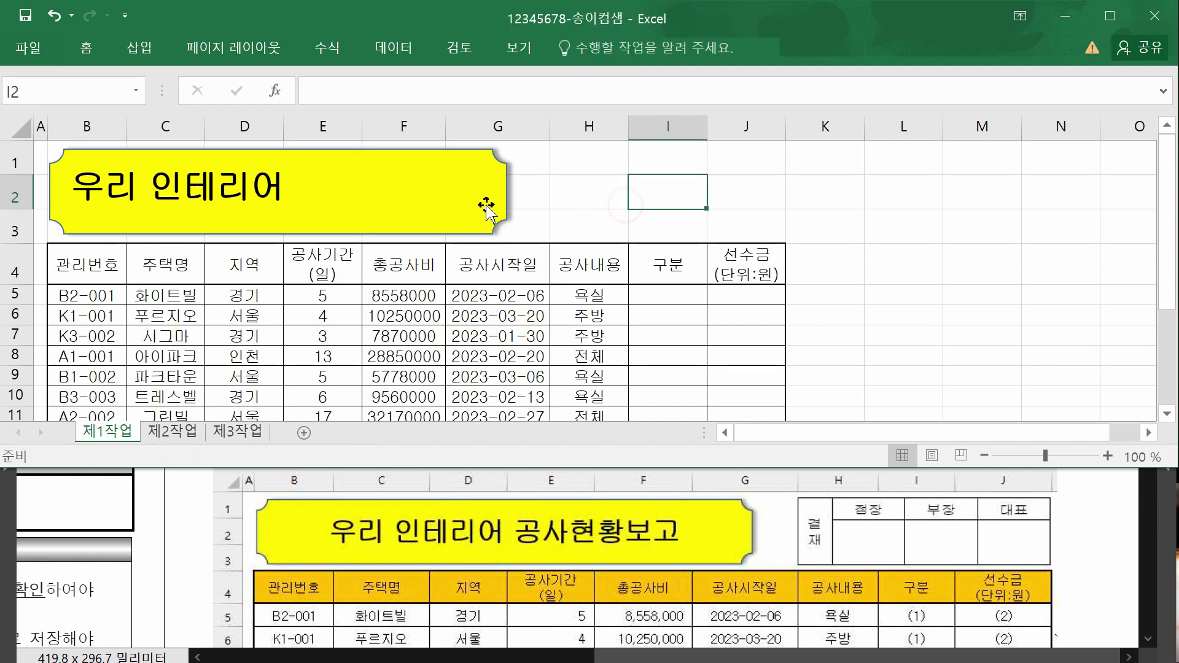
Widen columns F and G equally so the badge stretches and the whole title fits on one line.
{"action": "left_click_drag", "start_coordinate": [417, 128], "coordinate": [463, 132]}
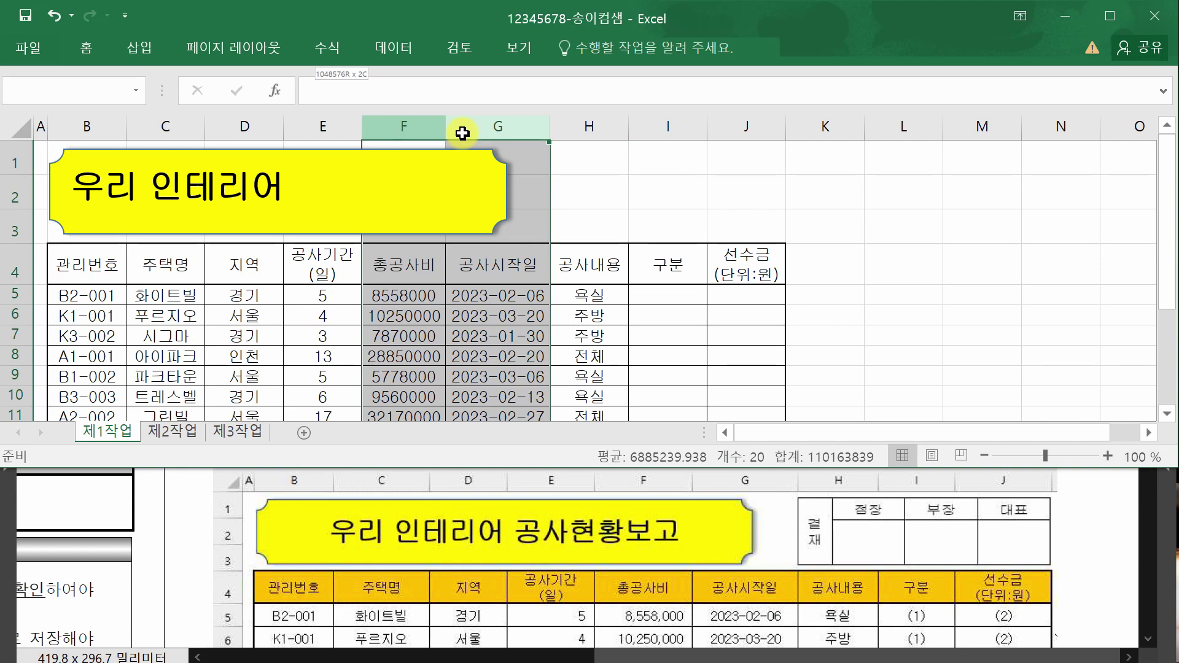
{"action": "left_click_drag", "start_coordinate": [447, 126], "coordinate": [458, 129]}
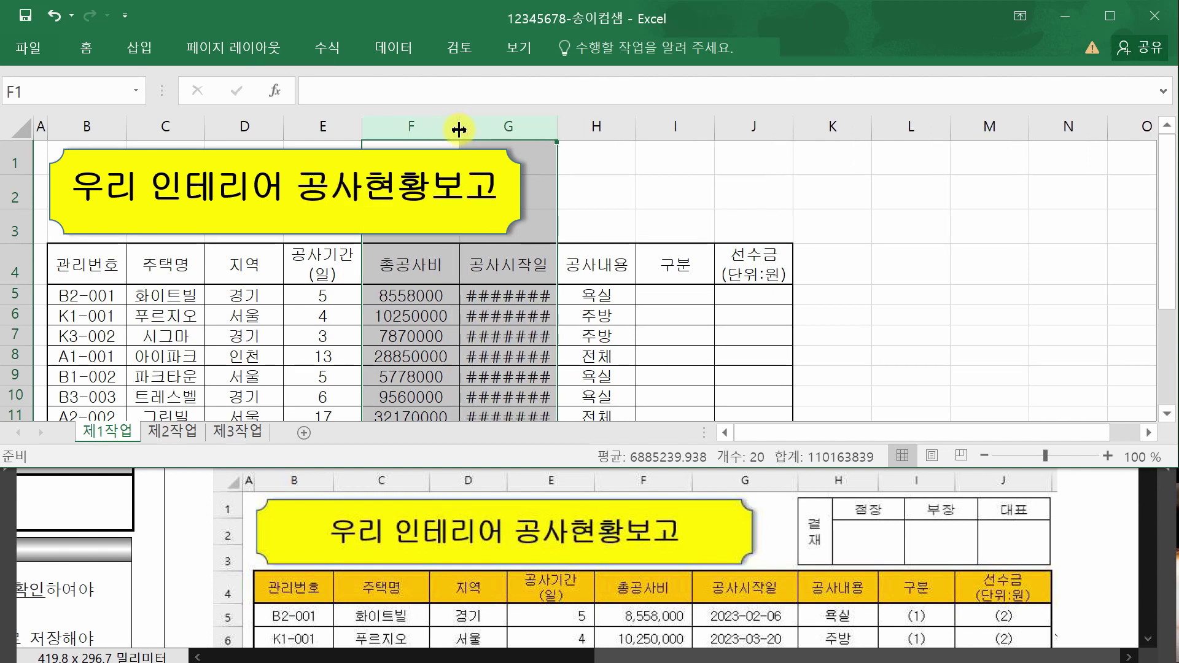
{"action": "left_click", "coordinate": [542, 128]}
{"action": "double_click", "coordinate": [560, 128]}
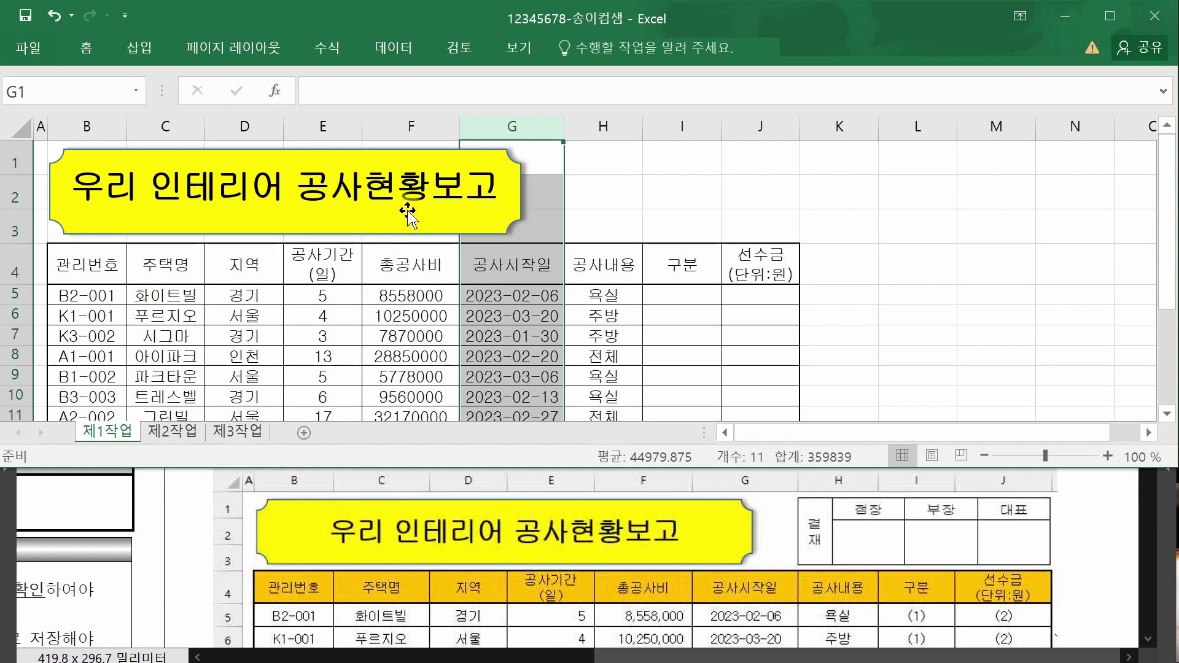
{"action": "left_click_drag", "start_coordinate": [421, 126], "coordinate": [574, 120]}
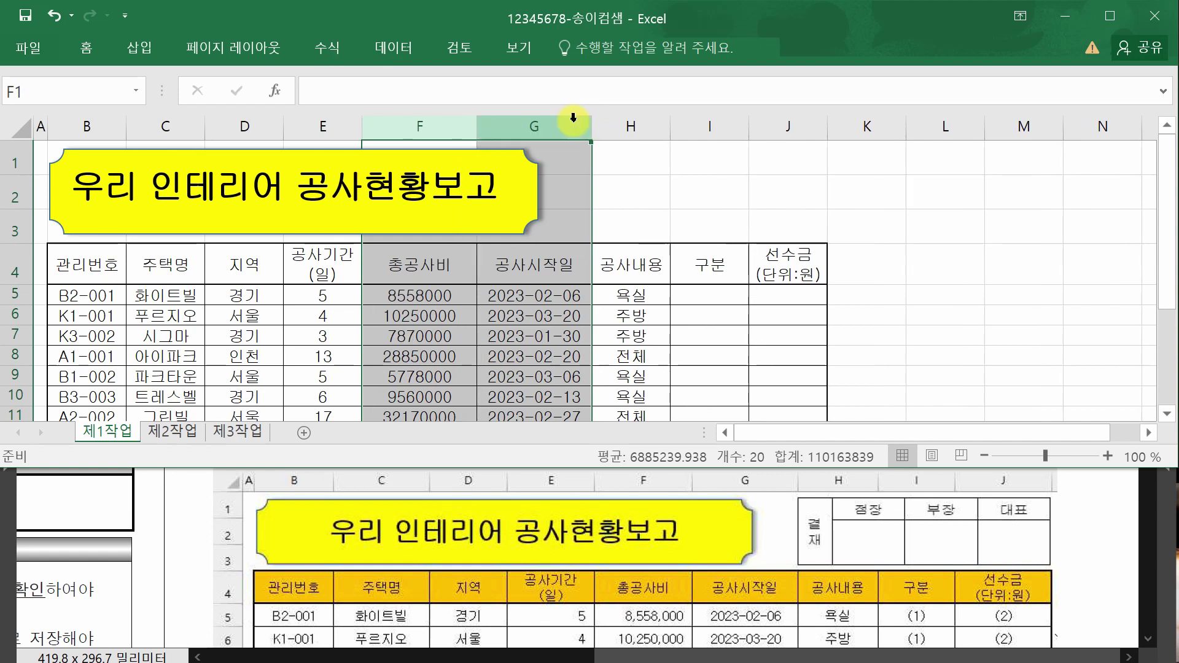
{"action": "left_click_drag", "start_coordinate": [593, 125], "coordinate": [610, 125]}
{"action": "left_click", "coordinate": [666, 183]}
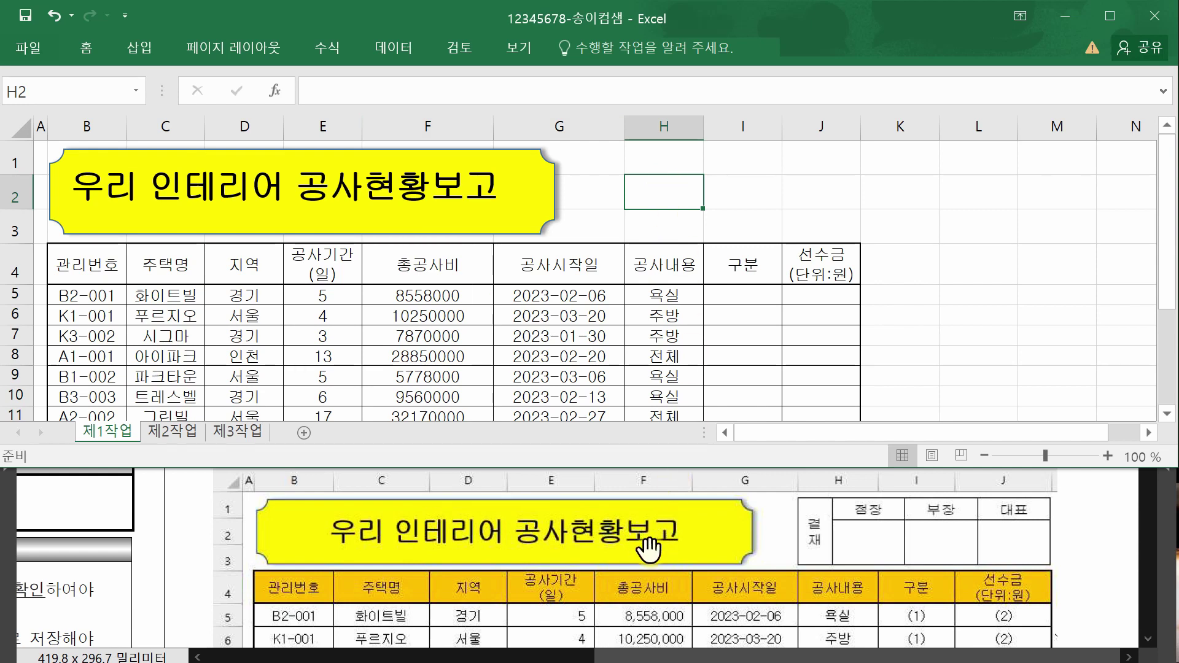
Center the title text vertically and horizontally inside the badge shape.
{"action": "left_click", "coordinate": [159, 196]}
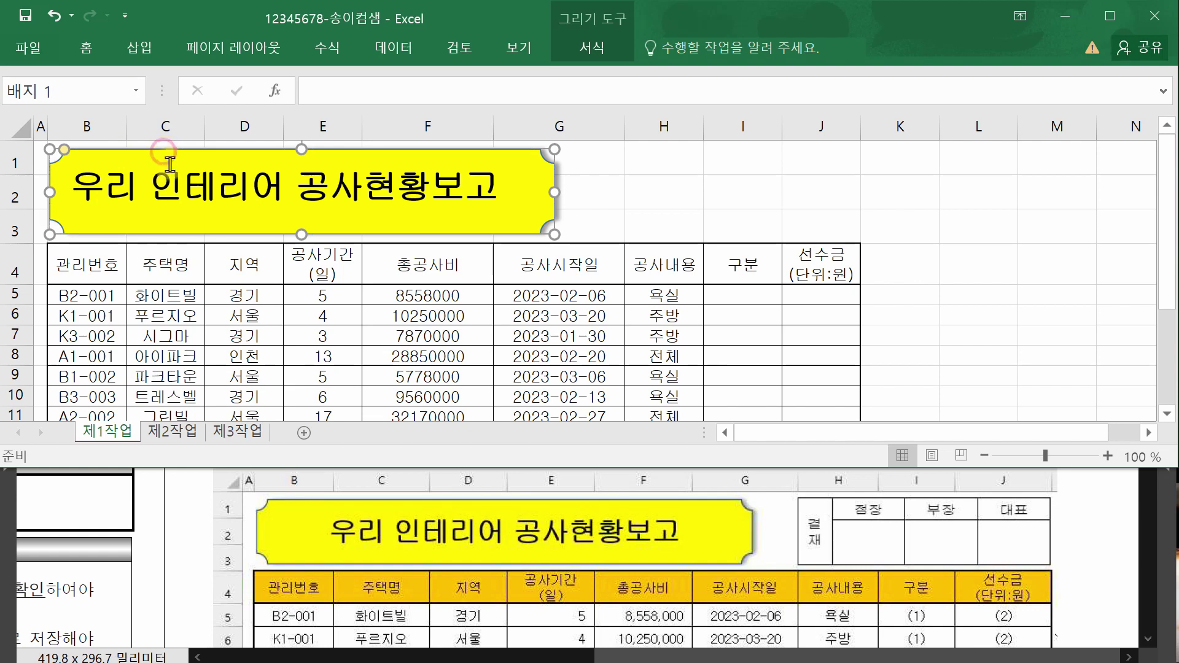
{"action": "left_click", "coordinate": [86, 47]}
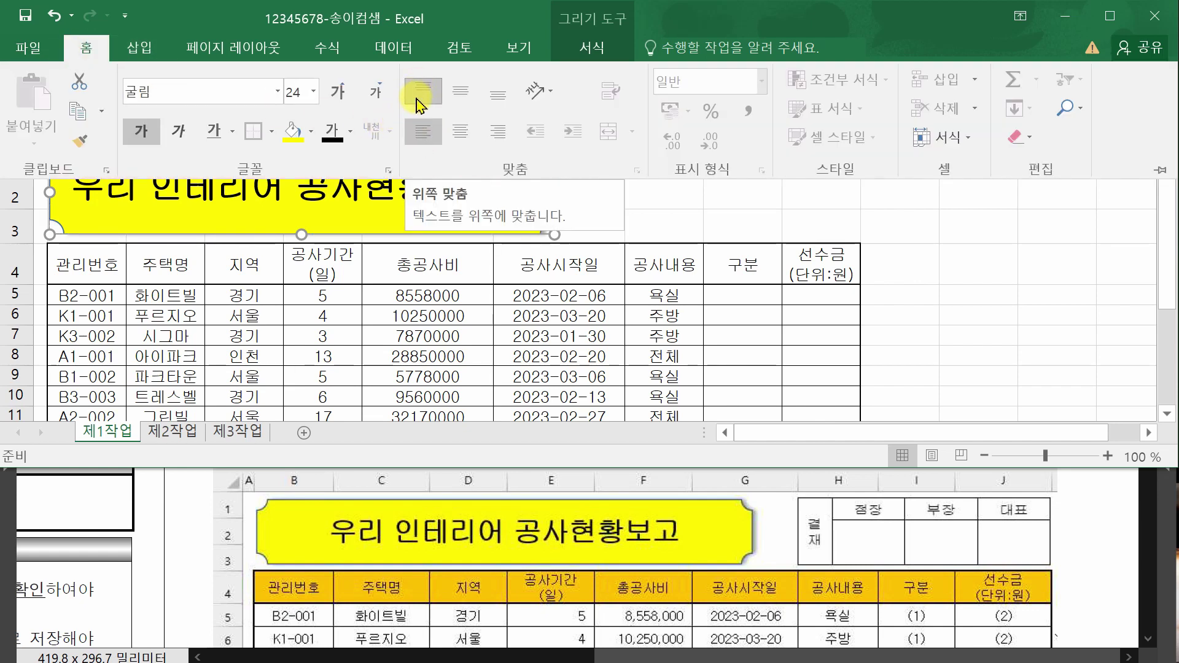
{"action": "left_click", "coordinate": [459, 93]}
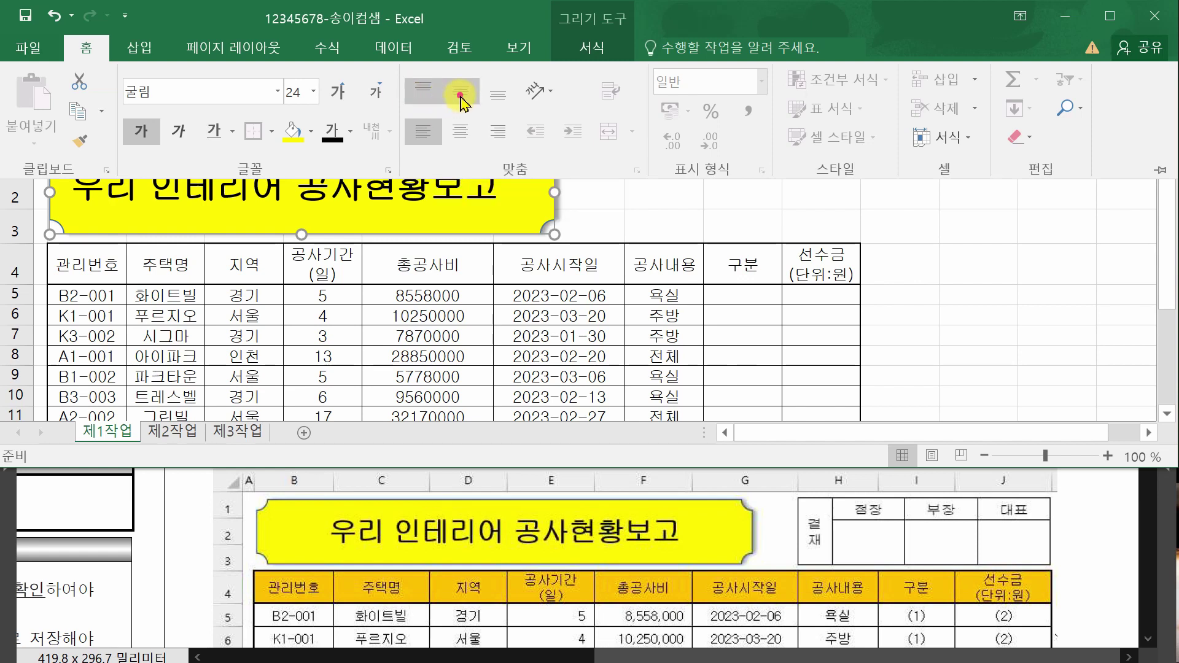
{"action": "left_click", "coordinate": [461, 137]}
{"action": "left_click_drag", "start_coordinate": [890, 222], "coordinate": [918, 200]}
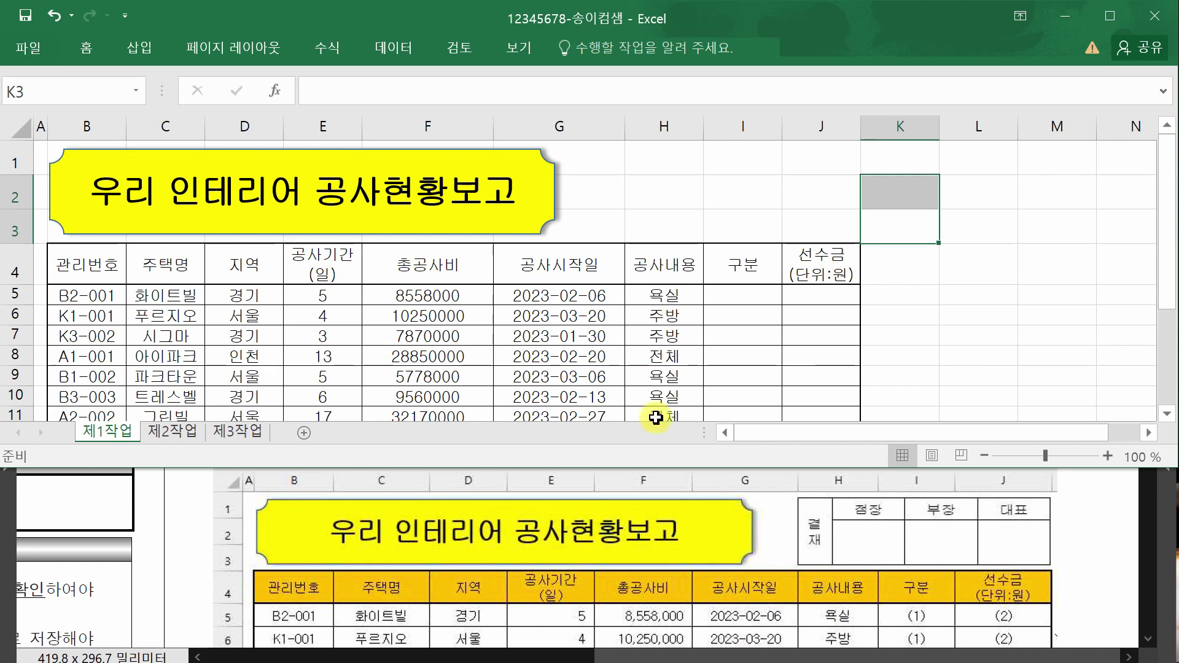
Examine the approval box (결재란) layout in the exam PDF and its condition about copying as a picture.
{"action": "left_click", "coordinate": [1048, 574]}
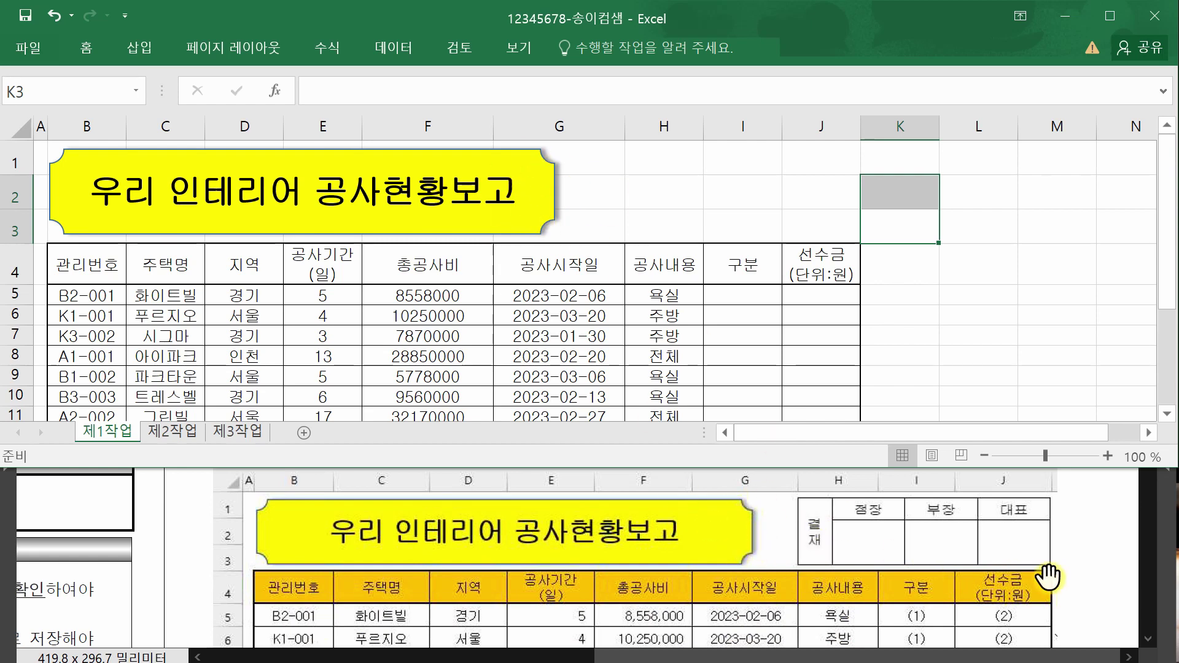
{"action": "scroll", "coordinate": [1136, 561], "scroll_direction": "down", "scroll_amount": 5}
{"action": "scroll", "coordinate": [938, 585], "scroll_direction": "down", "scroll_amount": 2}
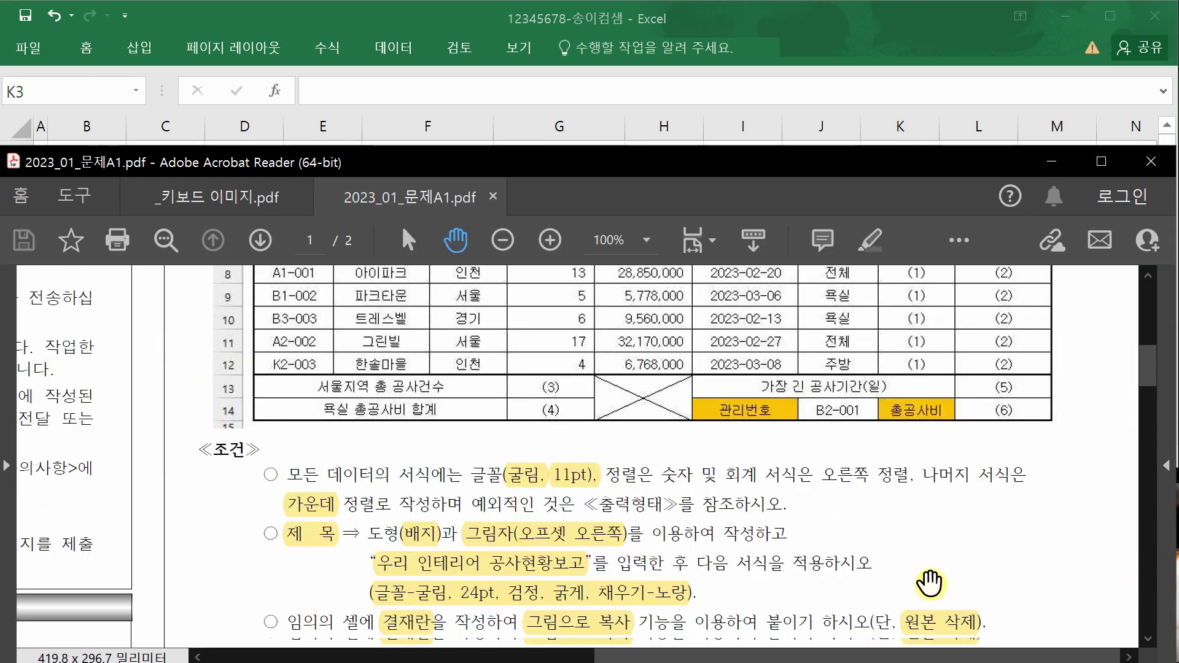
{"action": "left_click_drag", "start_coordinate": [1148, 372], "coordinate": [1148, 305]}
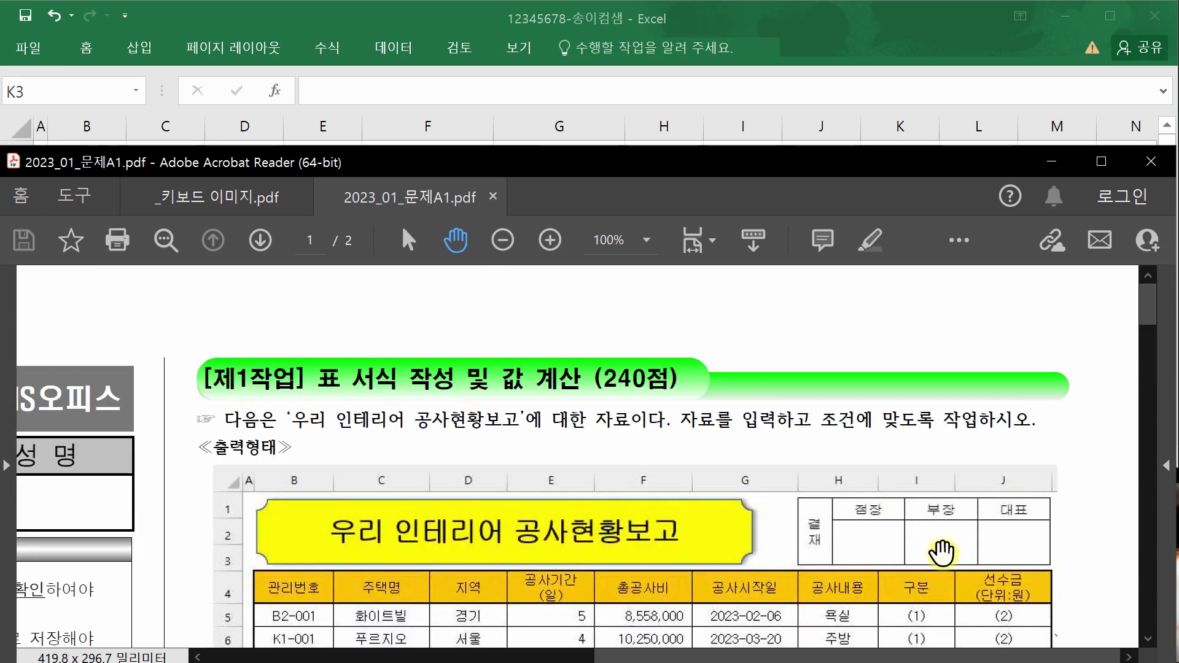
{"action": "left_click", "coordinate": [1148, 595]}
{"action": "scroll", "coordinate": [582, 614], "scroll_direction": "down", "scroll_amount": 2}
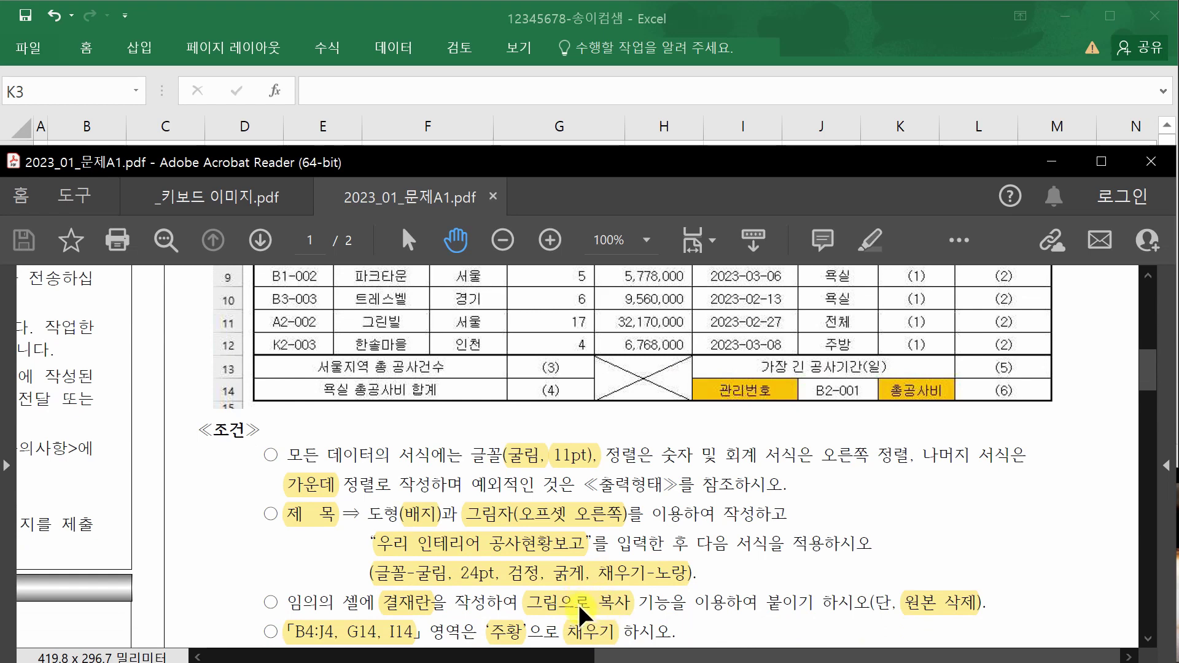
Bring the approval box sample in the exam PDF into view and return to Excel at the empty columns beside the table.
{"action": "left_click_drag", "start_coordinate": [1146, 370], "coordinate": [1147, 282]}
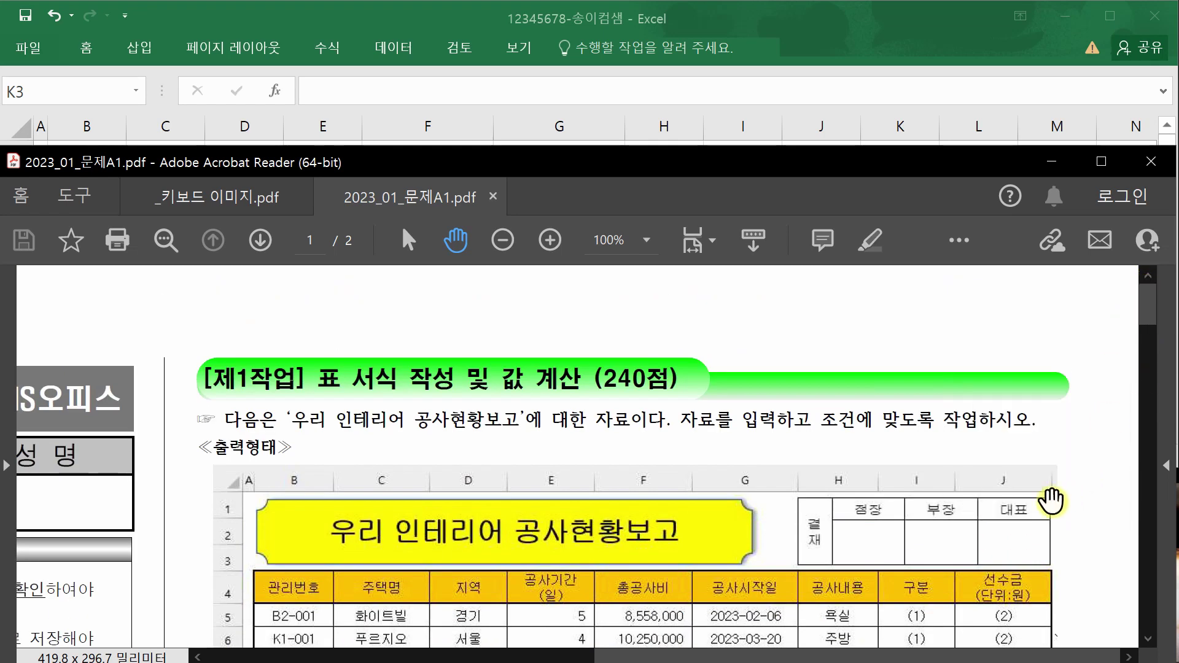
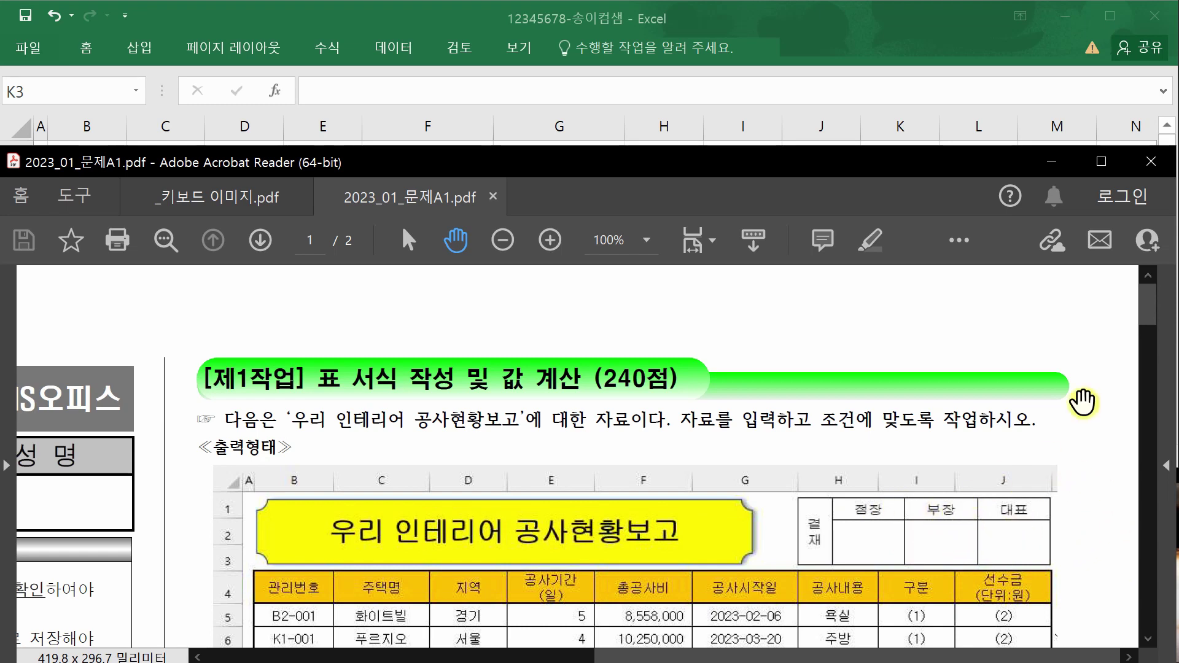
{"action": "left_click", "coordinate": [958, 24]}
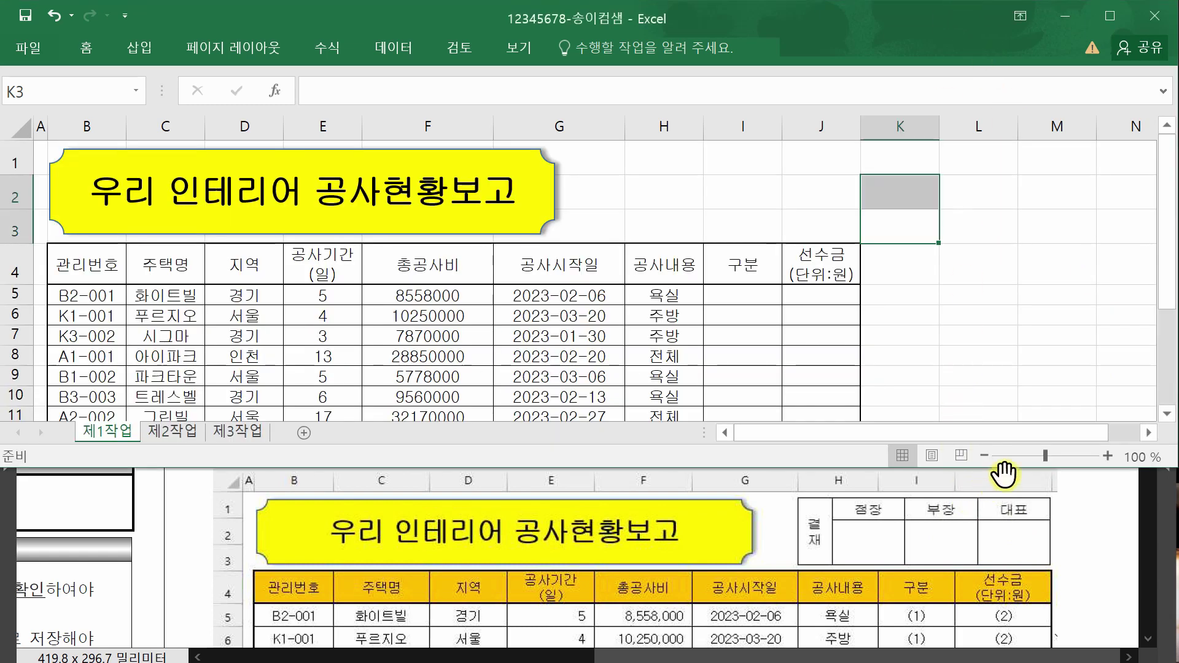
{"action": "scroll", "coordinate": [1067, 434], "scroll_direction": "right", "scroll_amount": 1}
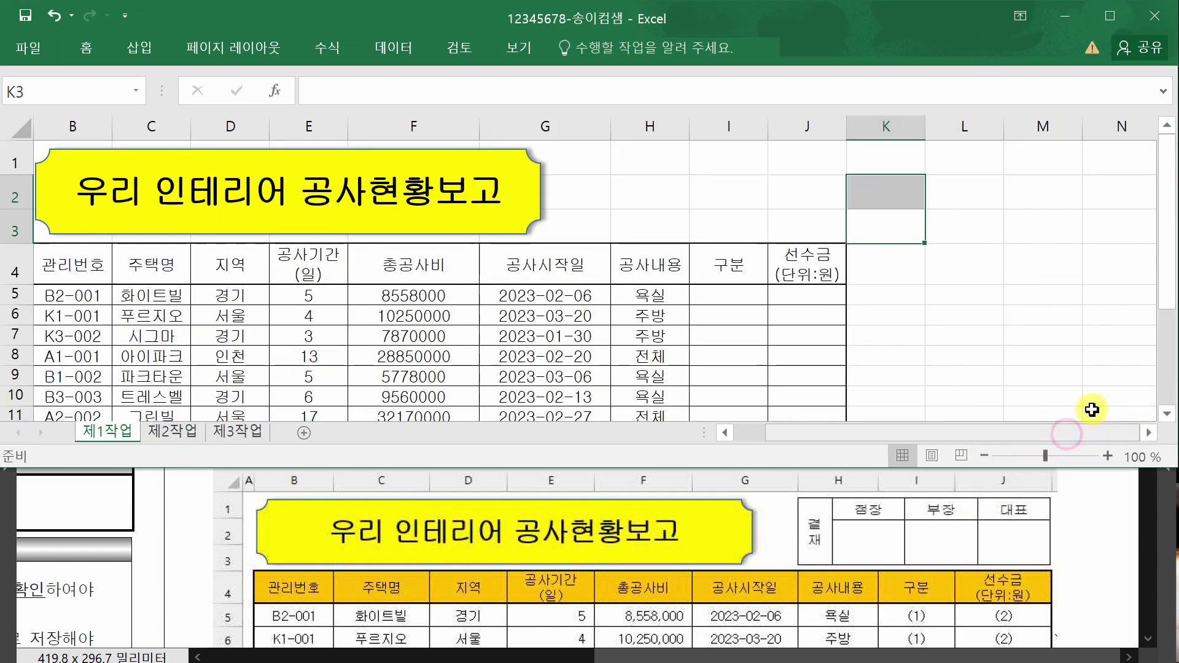
{"action": "left_click", "coordinate": [1149, 433]}
{"action": "left_click_drag", "start_coordinate": [645, 264], "coordinate": [651, 159]}
{"action": "left_click_drag", "start_coordinate": [685, 315], "coordinate": [818, 374]}
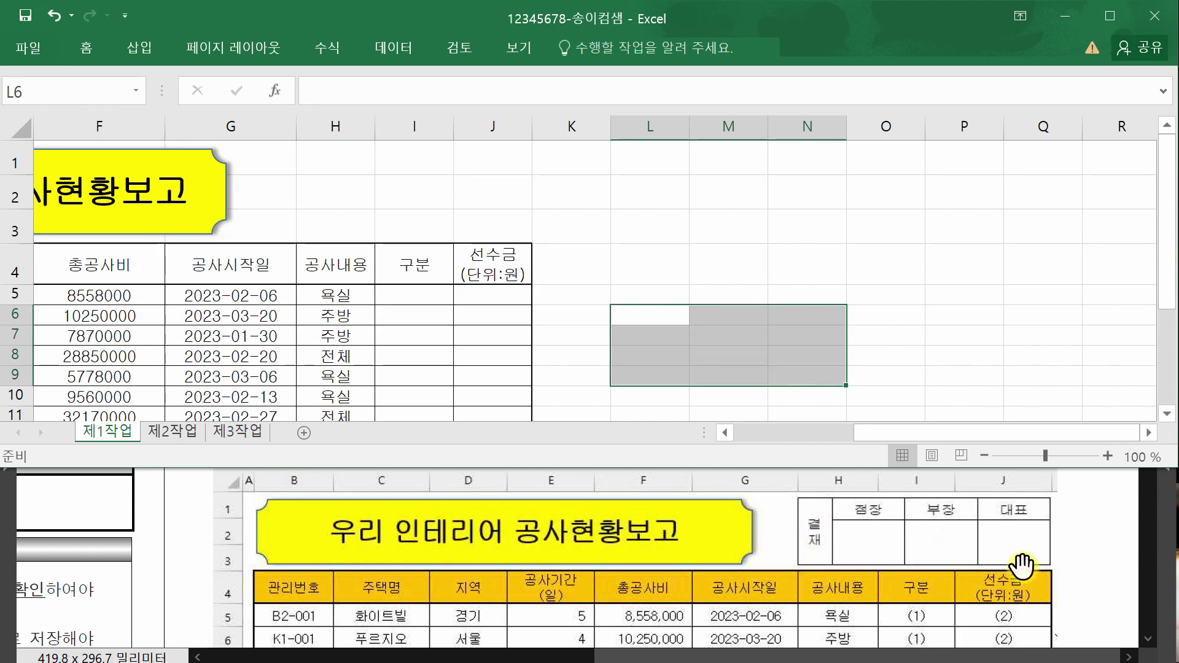
{"action": "left_click", "coordinate": [948, 408]}
{"action": "left_click_drag", "start_coordinate": [663, 315], "coordinate": [676, 372]}
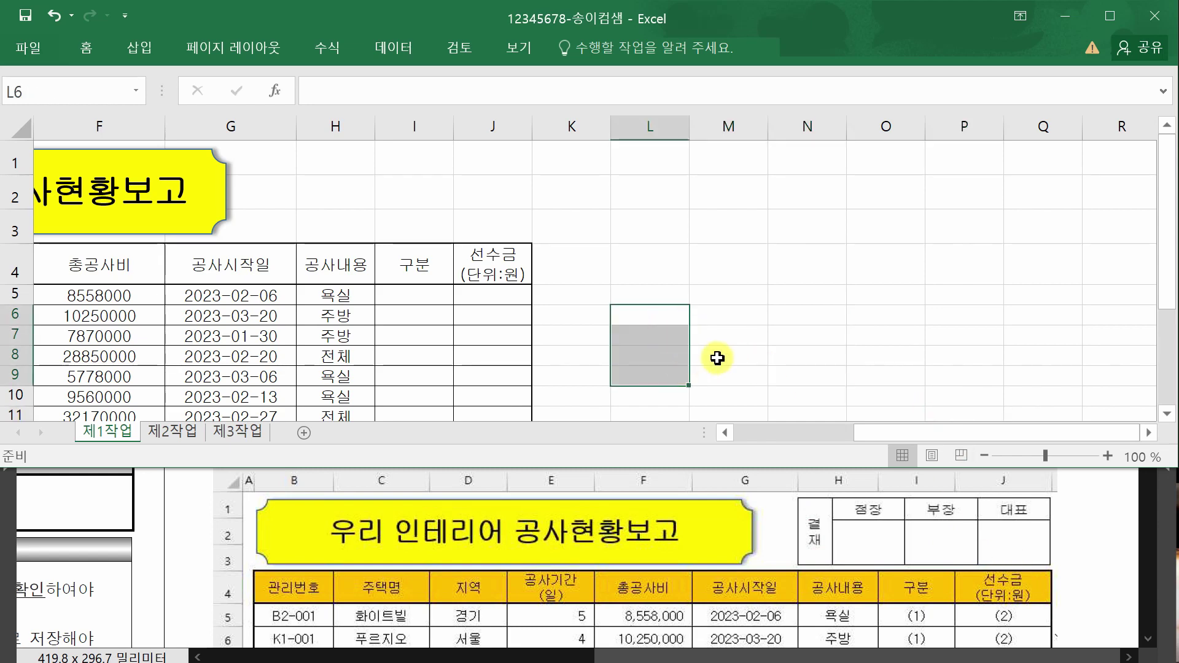
{"action": "left_click_drag", "start_coordinate": [726, 336], "coordinate": [731, 393]}
{"action": "left_click", "coordinate": [801, 336]}
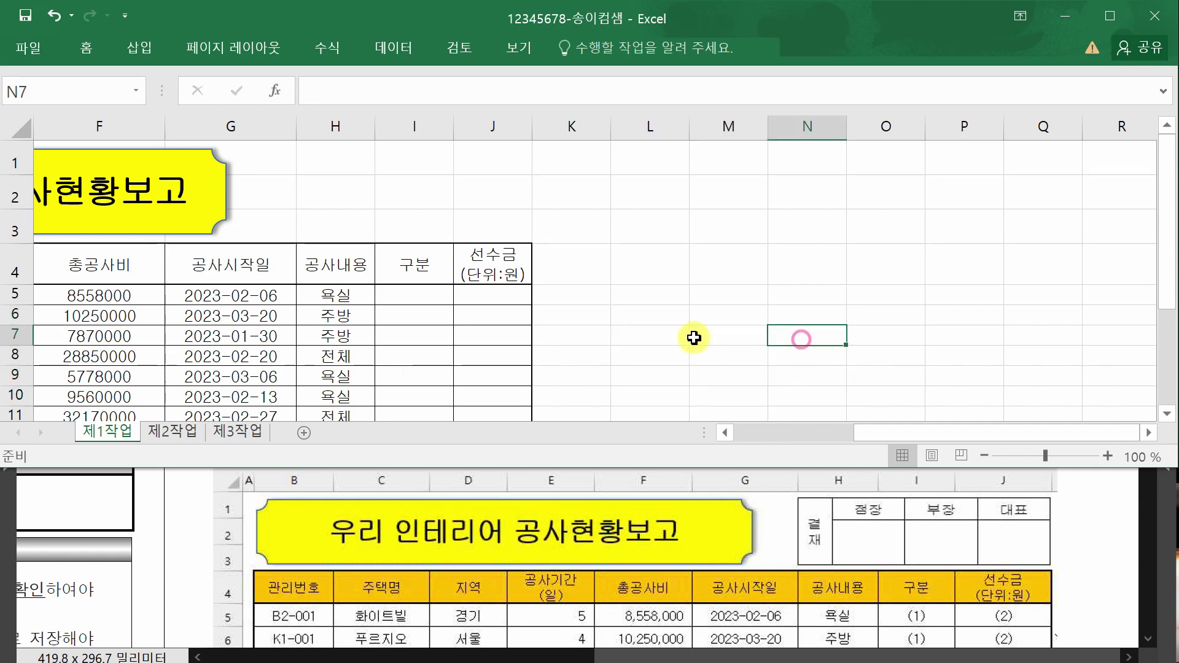
Merge and center L6:L9, M7:M9, N7:N9 and O7:O9 as separate blocks for the approval box.
{"action": "left_click_drag", "start_coordinate": [667, 311], "coordinate": [670, 368]}
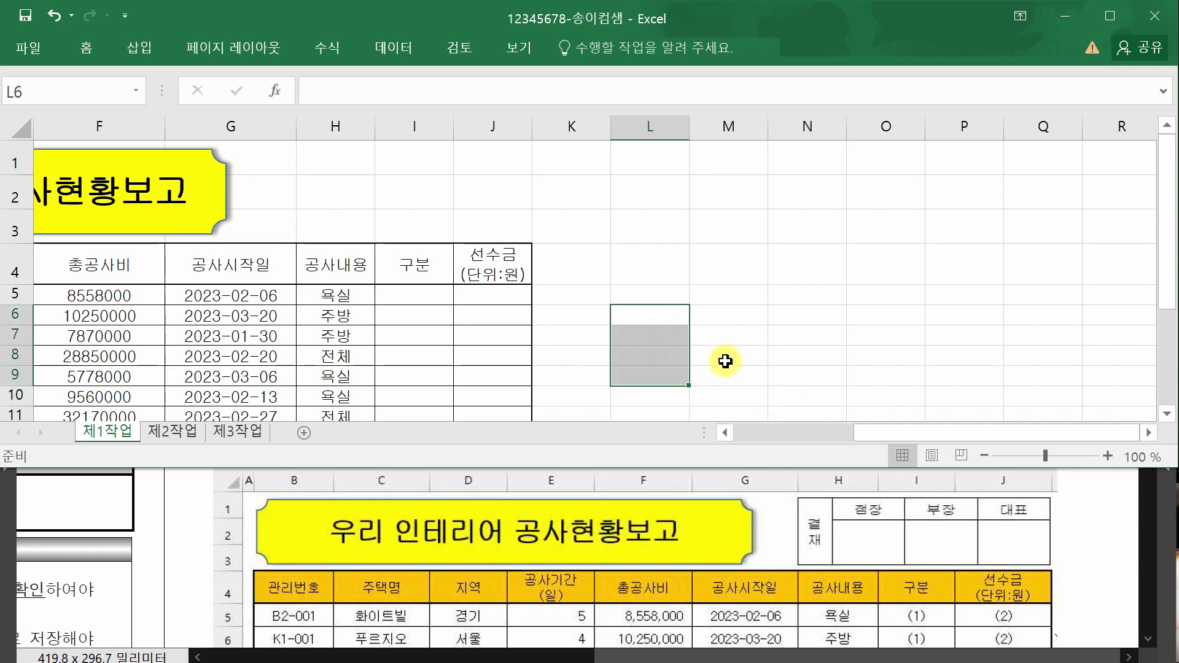
{"action": "left_click_drag", "start_coordinate": [727, 341], "coordinate": [727, 370]}
{"action": "left_click_drag", "start_coordinate": [790, 342], "coordinate": [798, 376]}
{"action": "left_click_drag", "start_coordinate": [886, 336], "coordinate": [886, 367]}
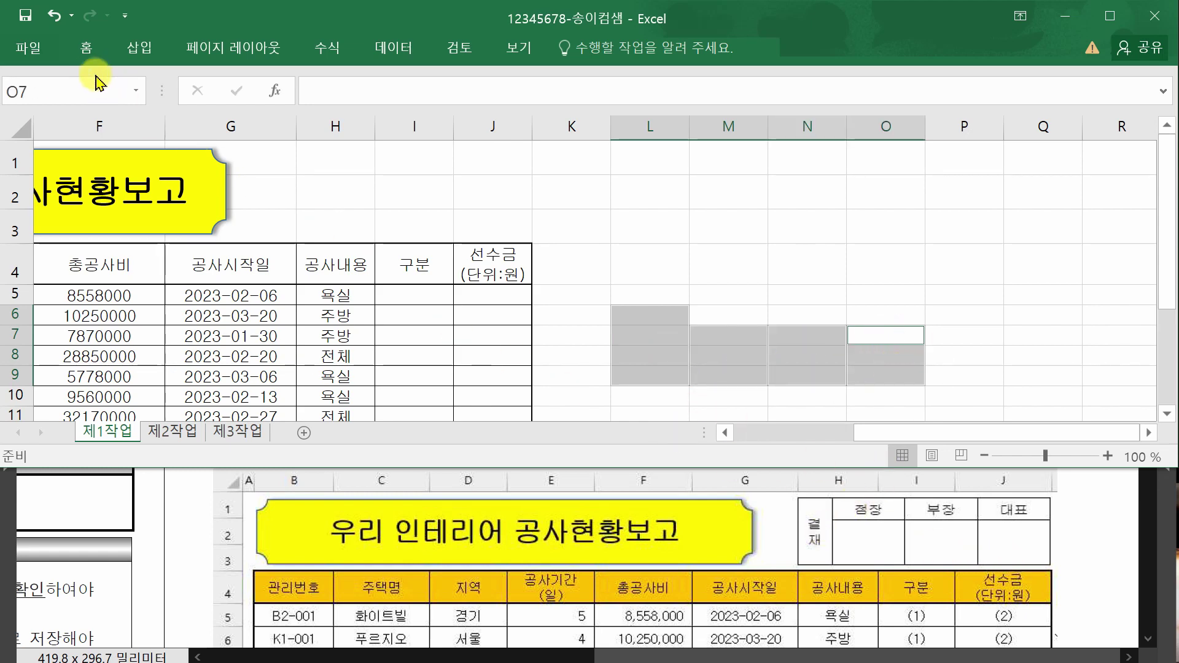
{"action": "left_click", "coordinate": [86, 47]}
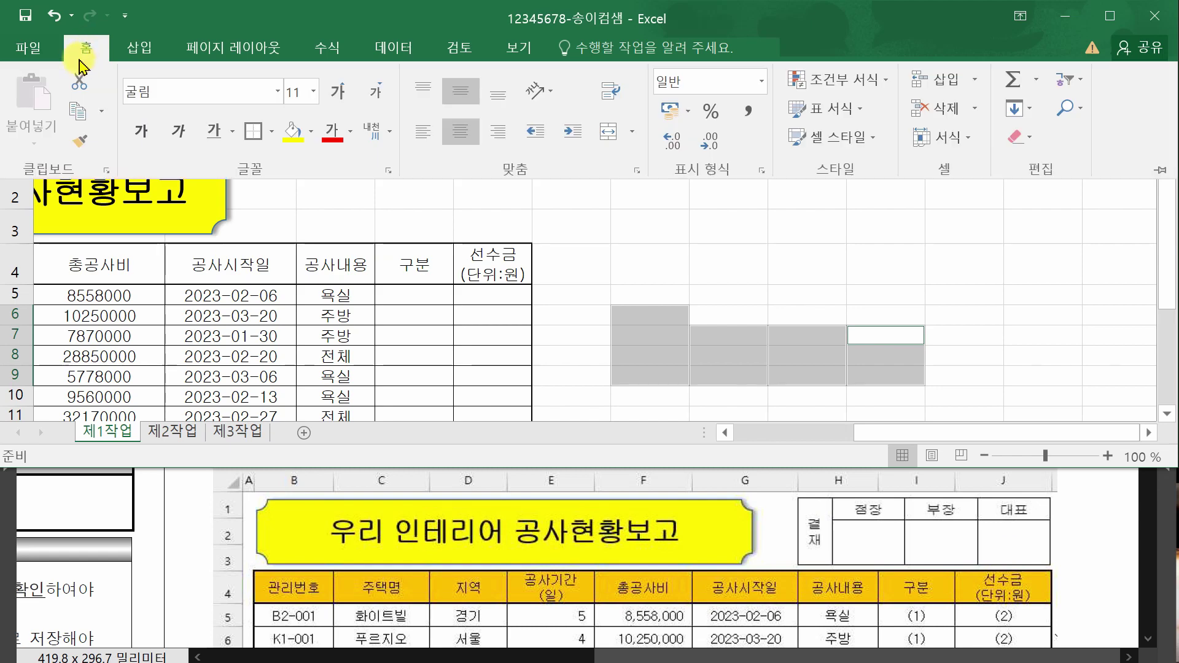
{"action": "left_click", "coordinate": [602, 132]}
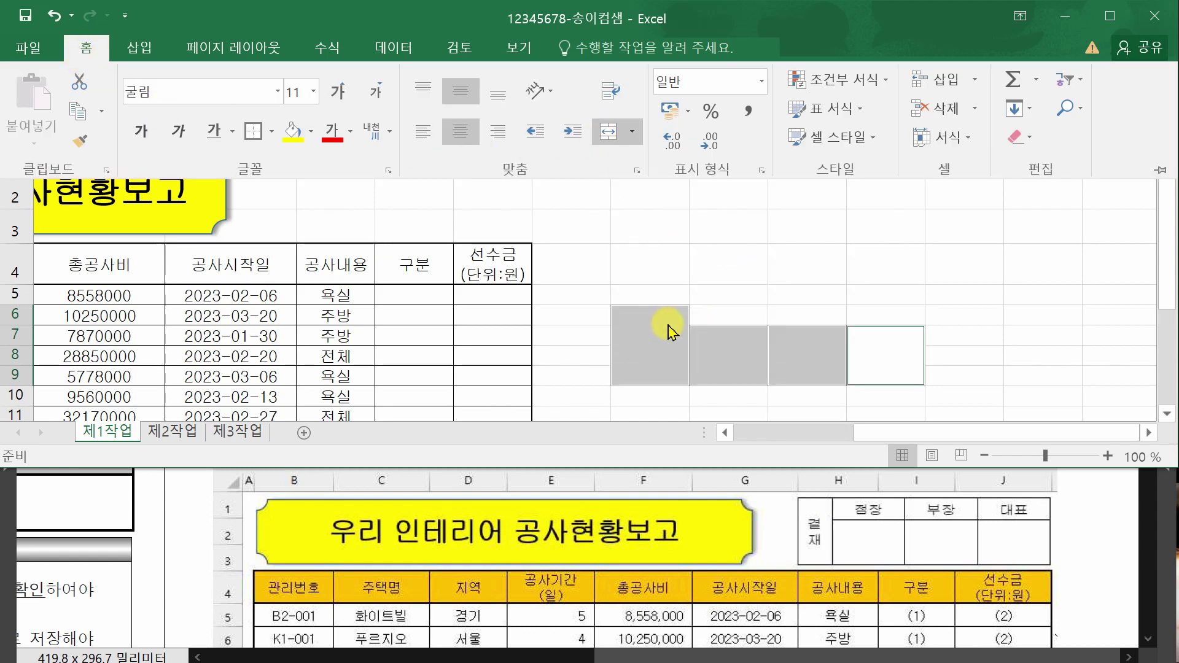
{"action": "left_click", "coordinate": [967, 294]}
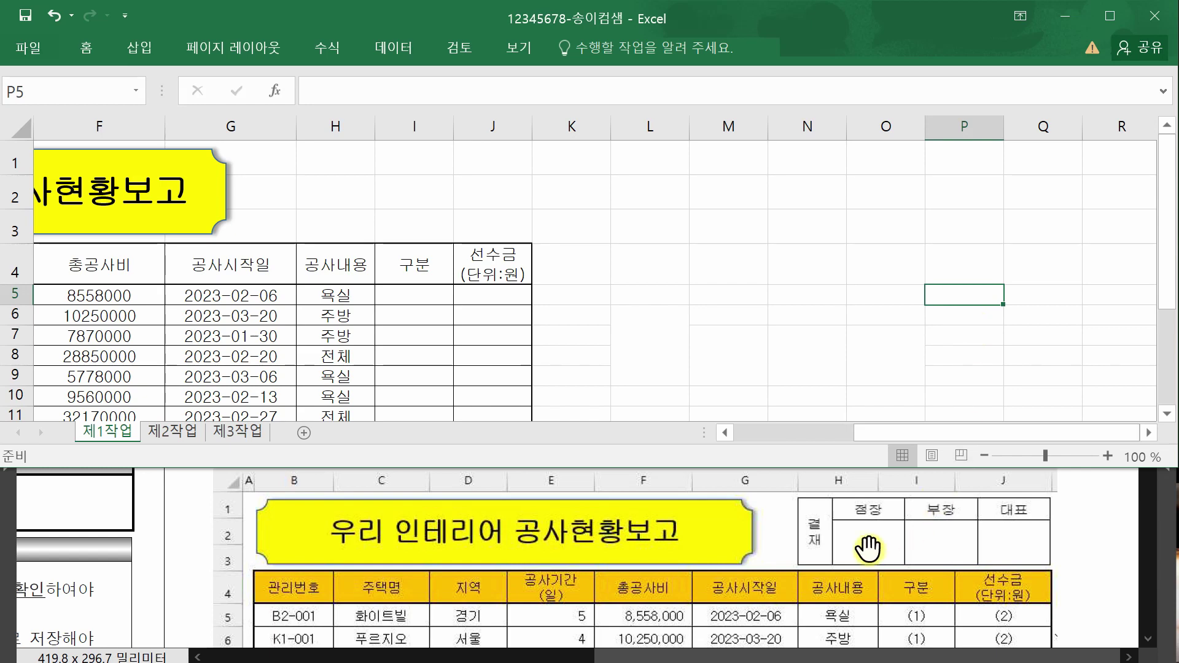
Narrow column L to about half its width to suit the approval box's vertical label.
{"action": "left_click_drag", "start_coordinate": [650, 314], "coordinate": [649, 371]}
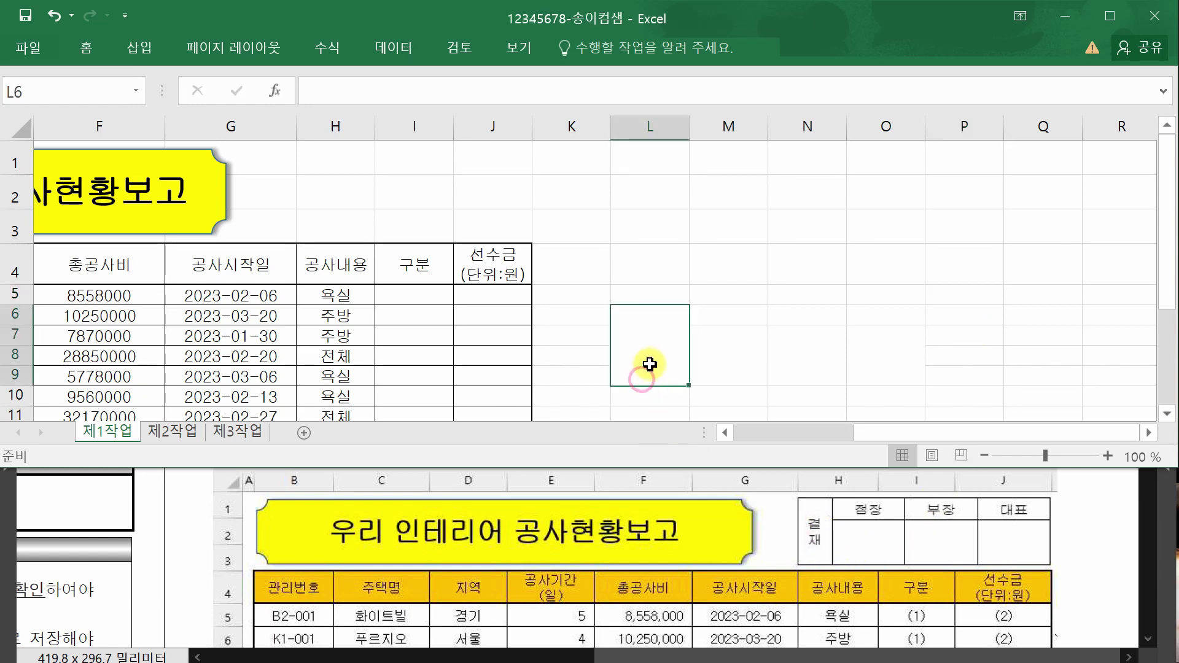
{"action": "left_click_drag", "start_coordinate": [687, 125], "coordinate": [648, 126]}
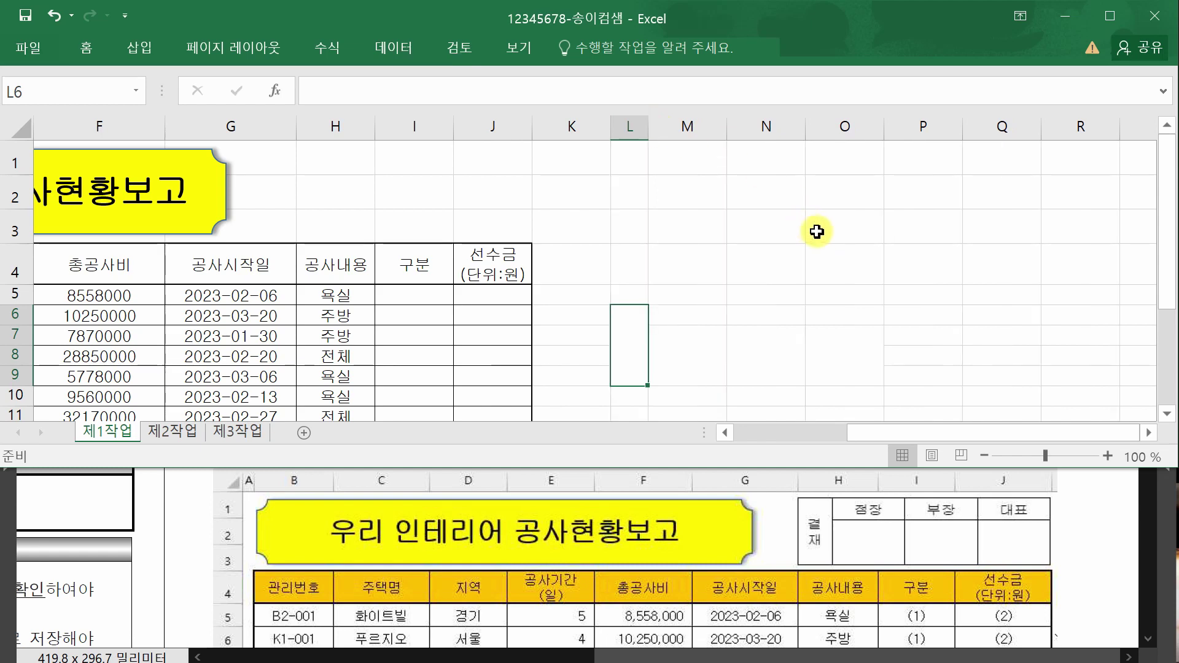
{"action": "left_click", "coordinate": [821, 233]}
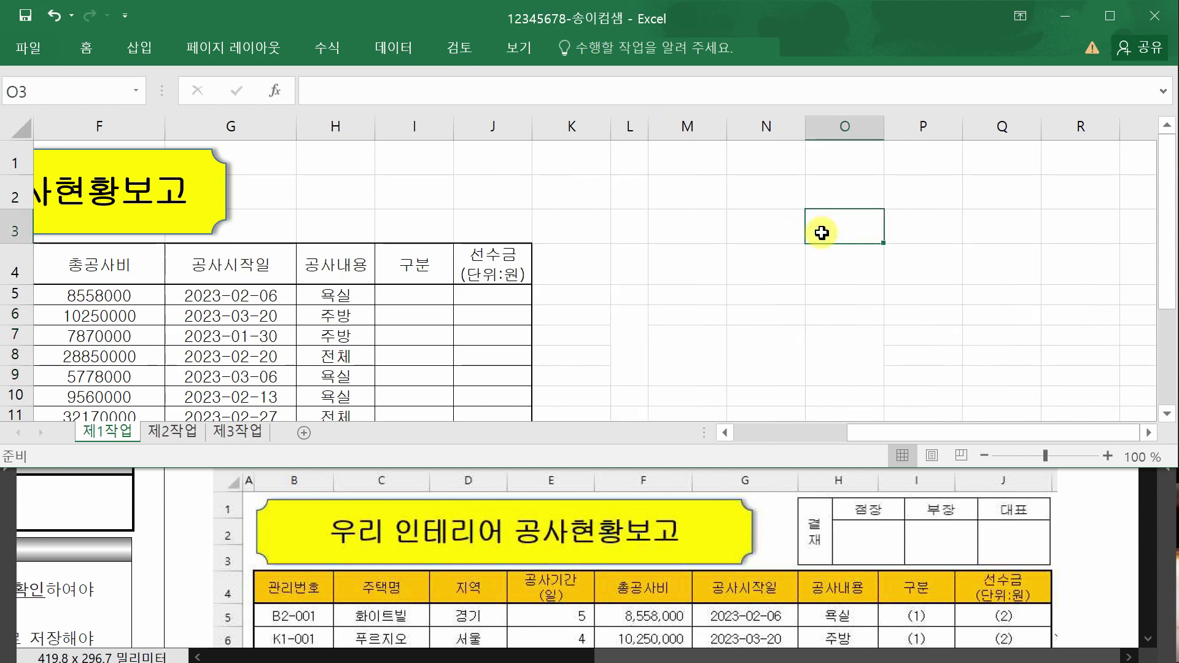
Apply all borders (모든 테두리) to the approval box range L6:O9.
{"action": "left_click_drag", "start_coordinate": [642, 342], "coordinate": [829, 342]}
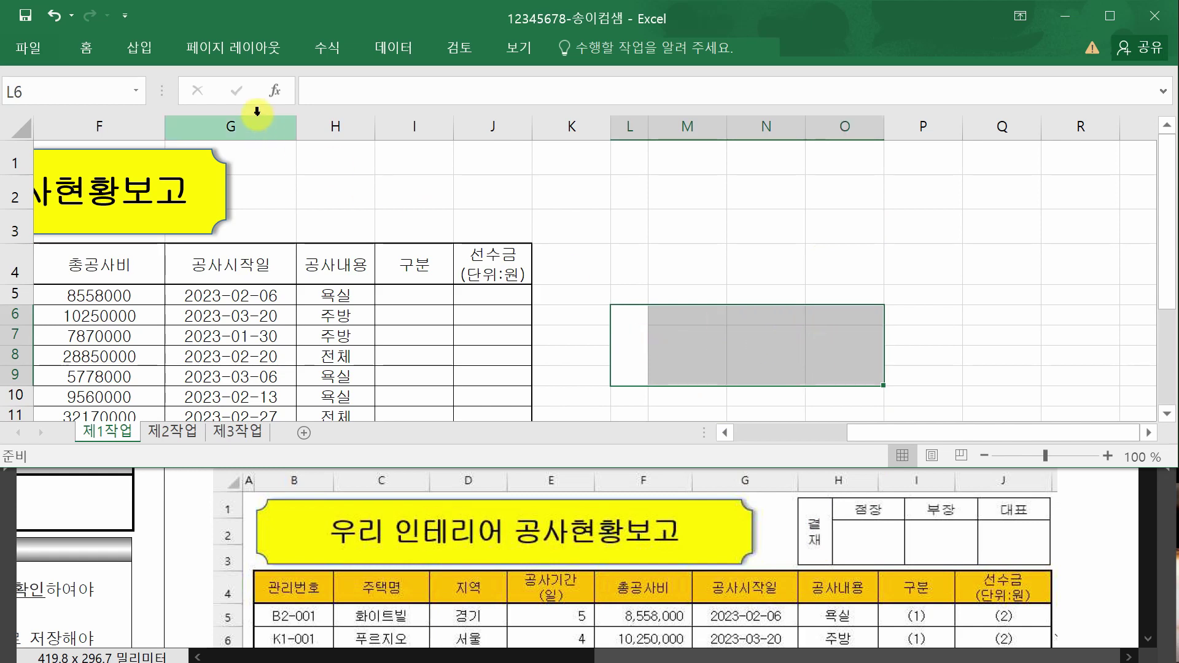
{"action": "left_click", "coordinate": [87, 47]}
{"action": "left_click", "coordinate": [274, 132]}
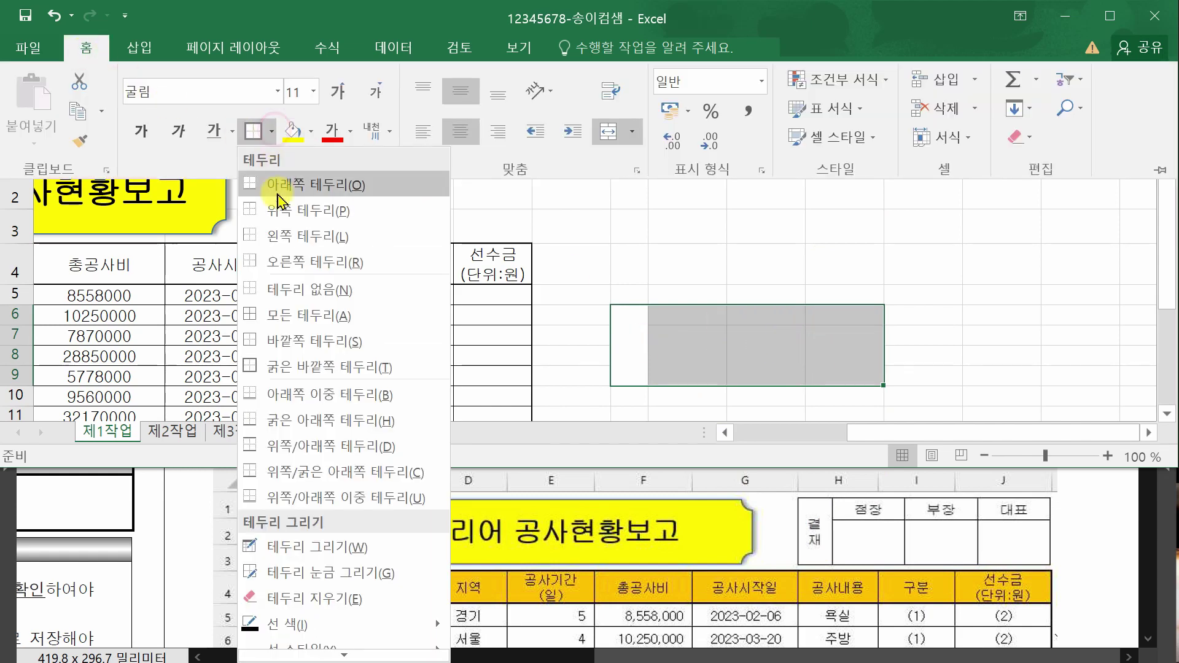
{"action": "left_click", "coordinate": [309, 316]}
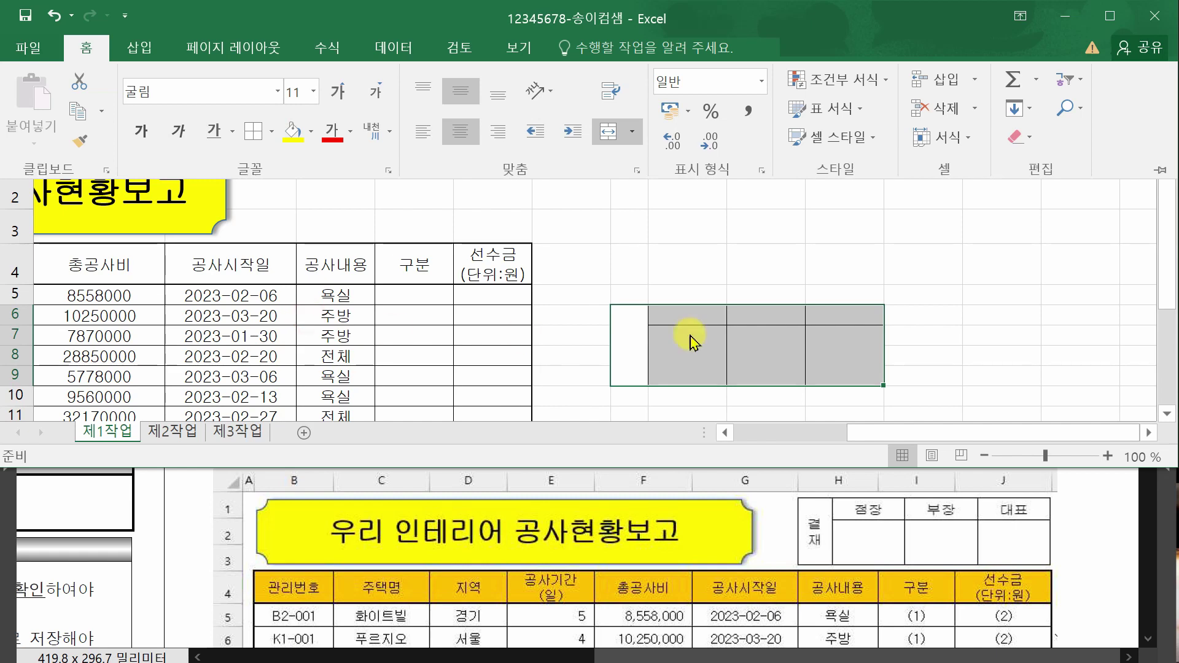
{"action": "left_click", "coordinate": [1000, 301]}
{"action": "left_click", "coordinate": [999, 300]}
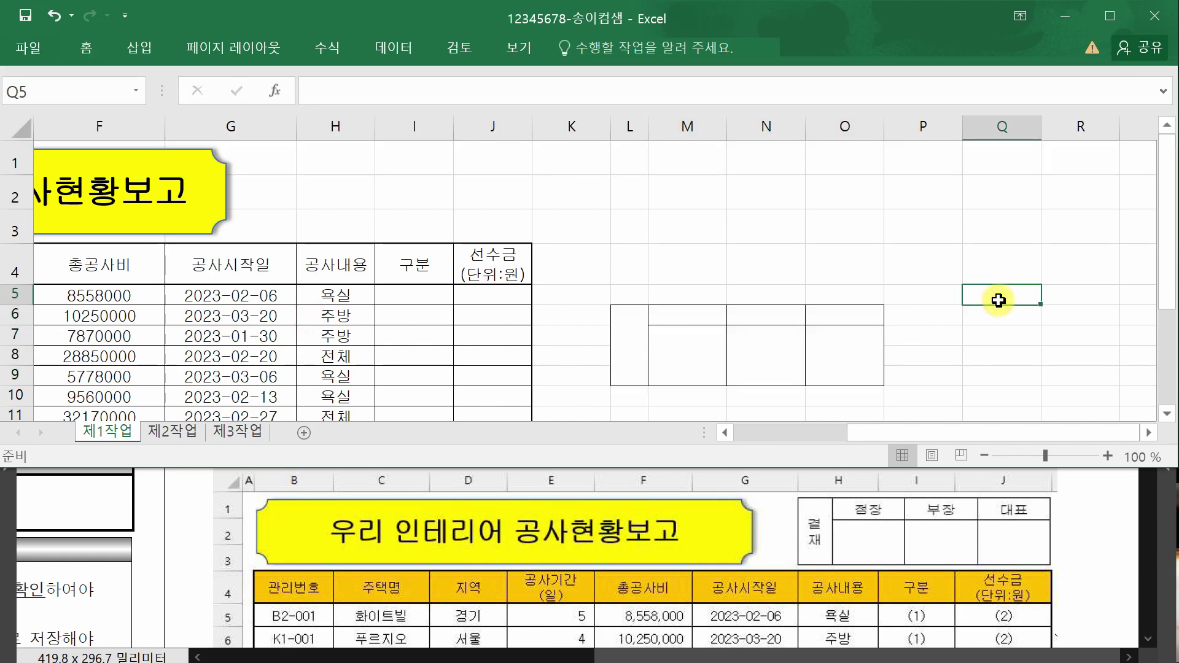
Enter 결재 on two lines in the merged L6 cell and the headings 점장, 부장 and 대표 in M6:O6.
{"action": "left_click", "coordinate": [631, 345]}
{"action": "type", "text": "ㄱ"}
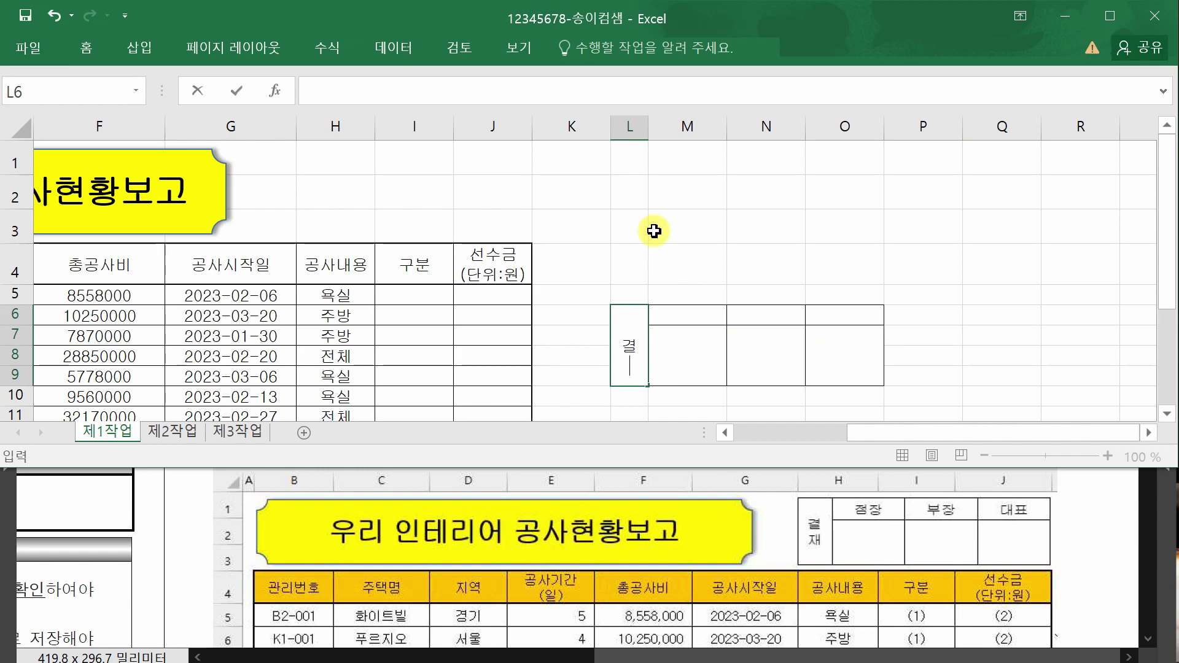
{"action": "key", "text": "Tab"}
{"action": "type", "text": "점장"}
{"action": "key", "text": "Tab"}
{"action": "type", "text": "부장"}
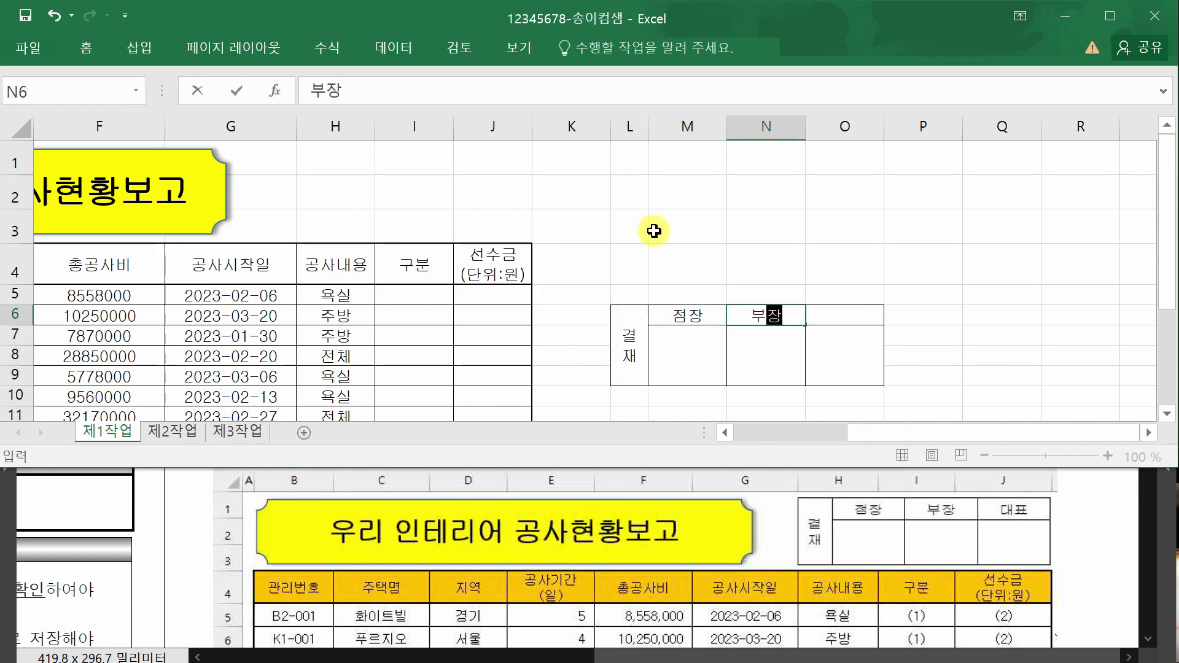
{"action": "key", "text": "Tab"}
{"action": "type", "text": "대표"}
{"action": "key", "text": "Return"}
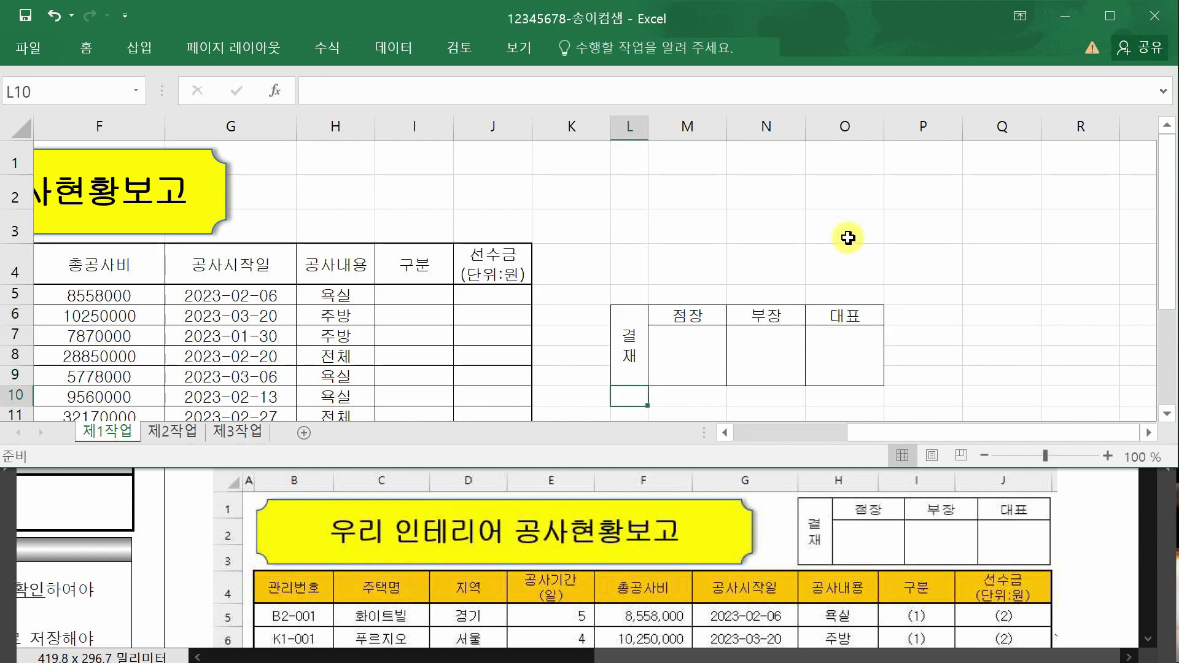
Review the exam PDF's approval box condition on copying as a picture and deleting the original, ending at the output sample.
{"action": "left_click", "coordinate": [902, 227]}
{"action": "left_click", "coordinate": [1142, 540]}
{"action": "left_click", "coordinate": [1142, 543]}
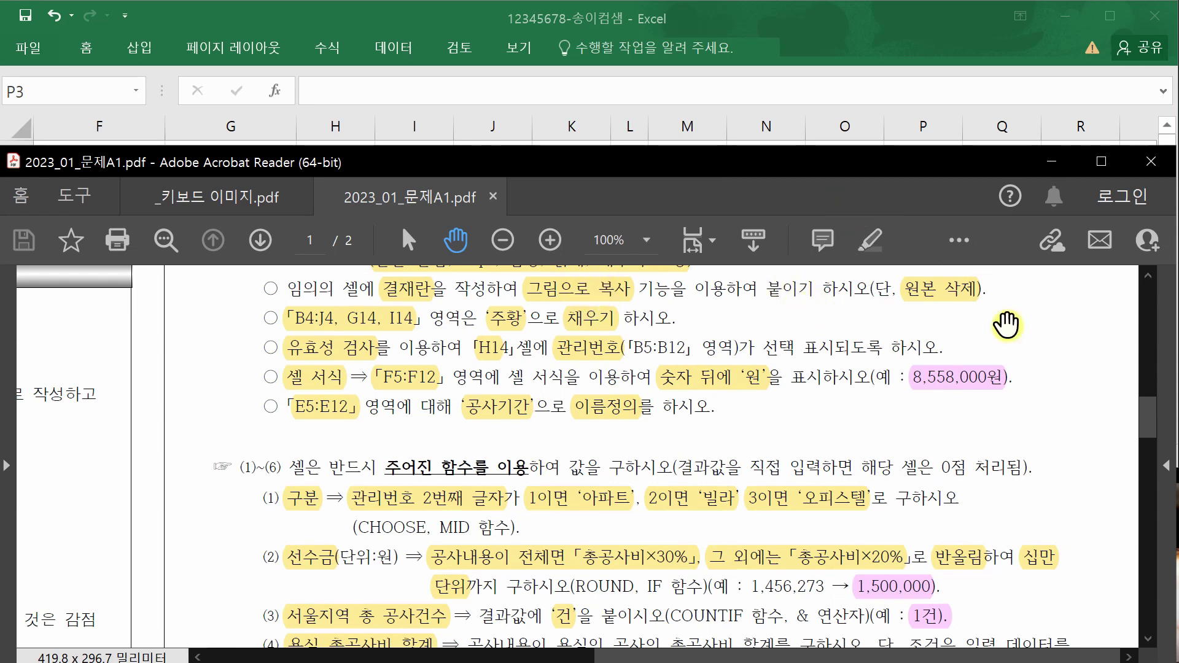
{"action": "left_click_drag", "start_coordinate": [1153, 430], "coordinate": [1149, 282]}
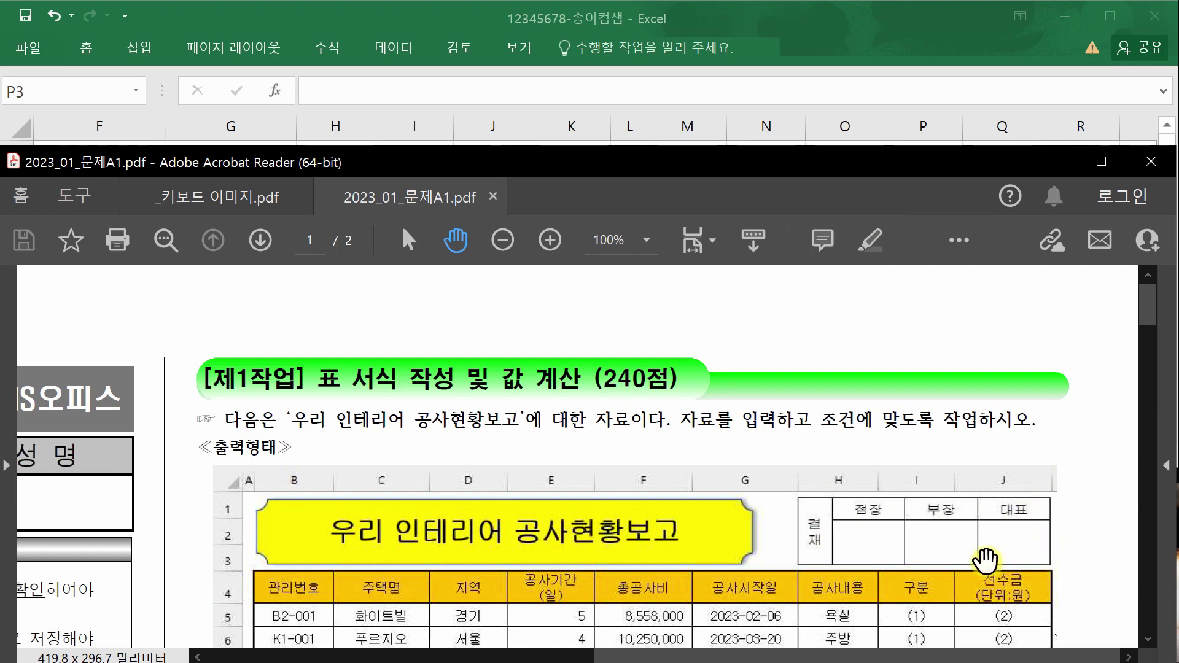
Switch to Excel and copy the approval box L6:O9 as a picture, as shown on screen (화면에 표시된 대로) in picture (그림) format.
{"action": "left_click", "coordinate": [842, 16]}
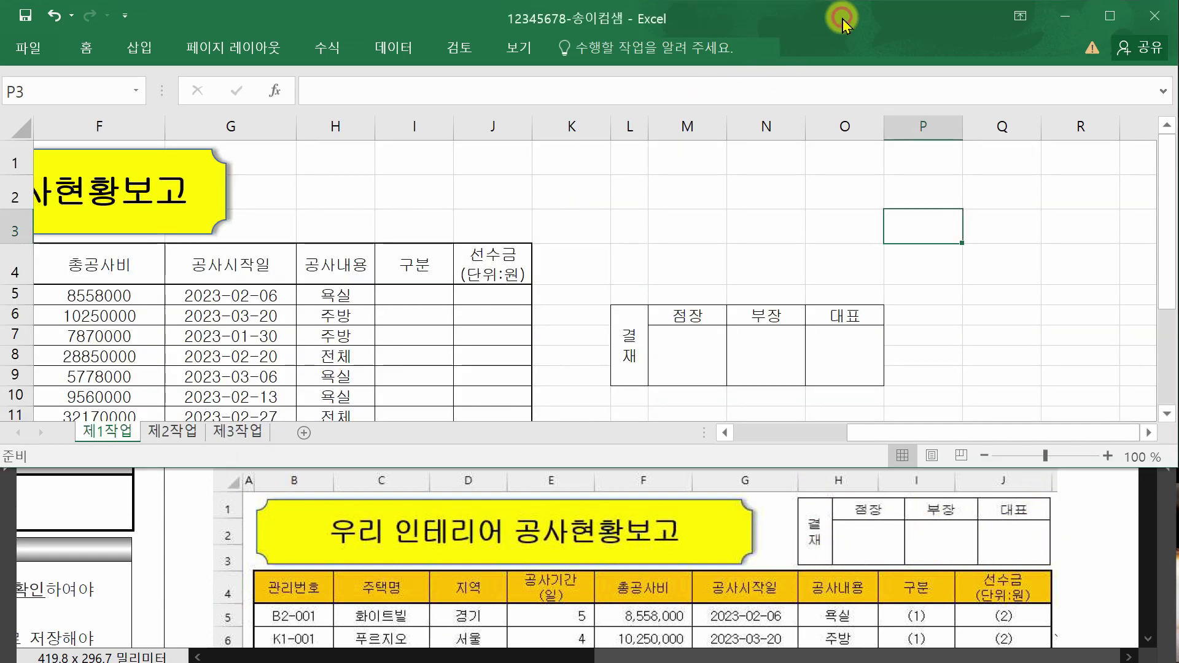
{"action": "left_click", "coordinate": [706, 276]}
{"action": "left_click_drag", "start_coordinate": [620, 342], "coordinate": [826, 342]}
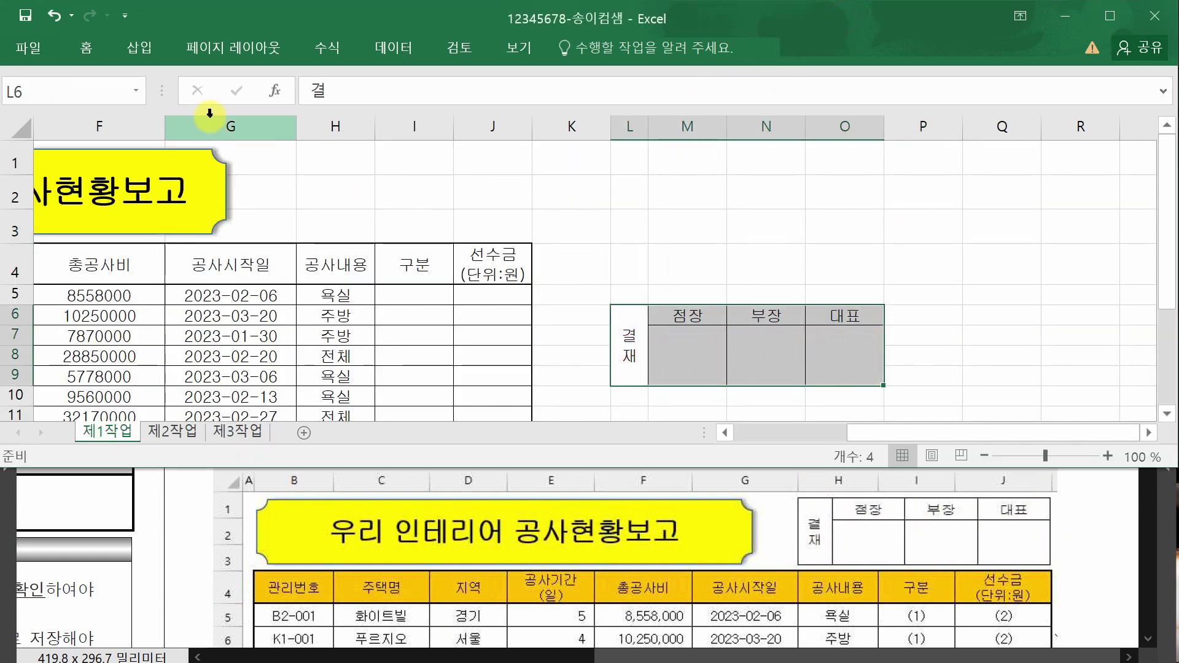
{"action": "left_click", "coordinate": [87, 48]}
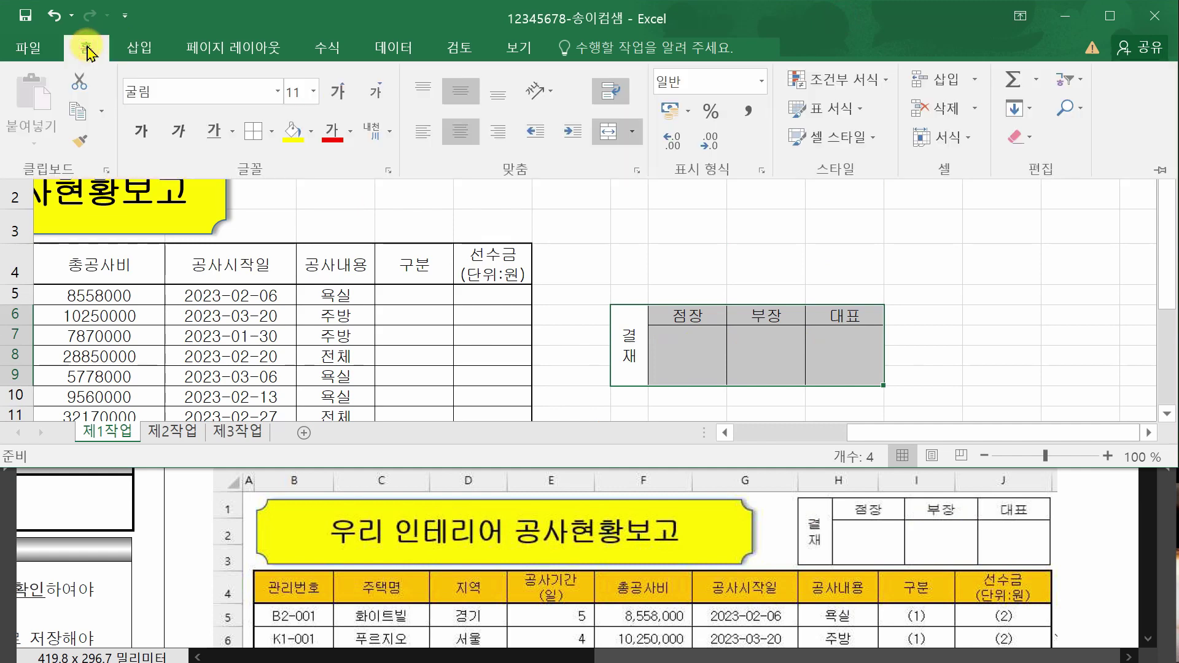
{"action": "left_click", "coordinate": [101, 117]}
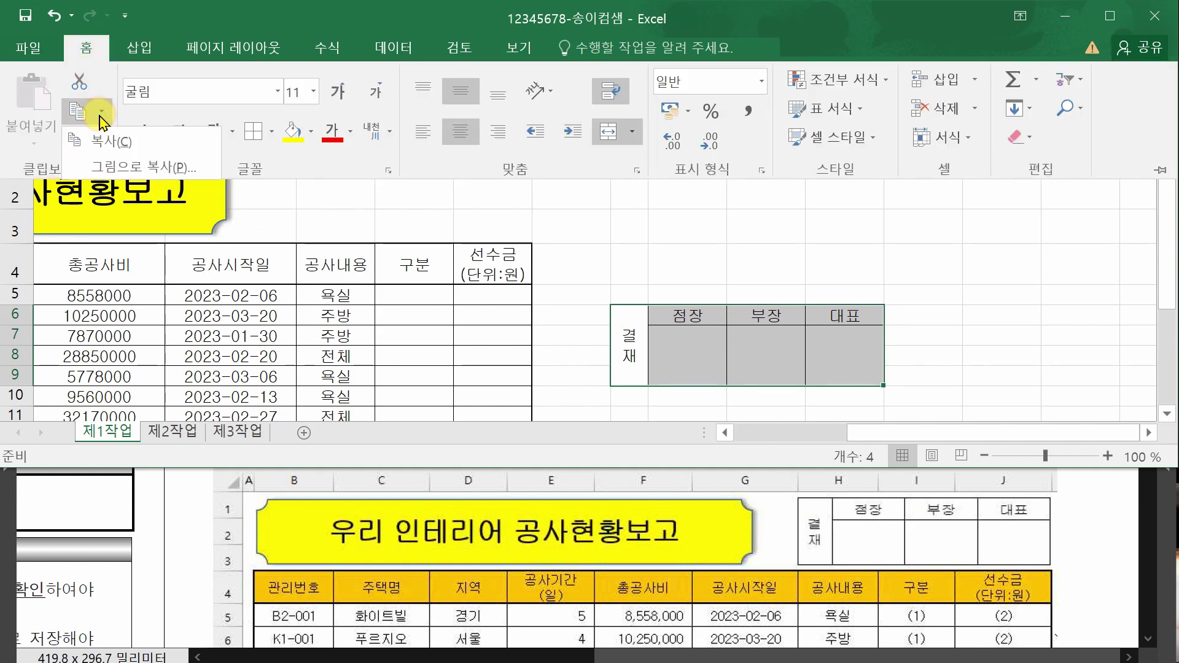
{"action": "left_click", "coordinate": [126, 169]}
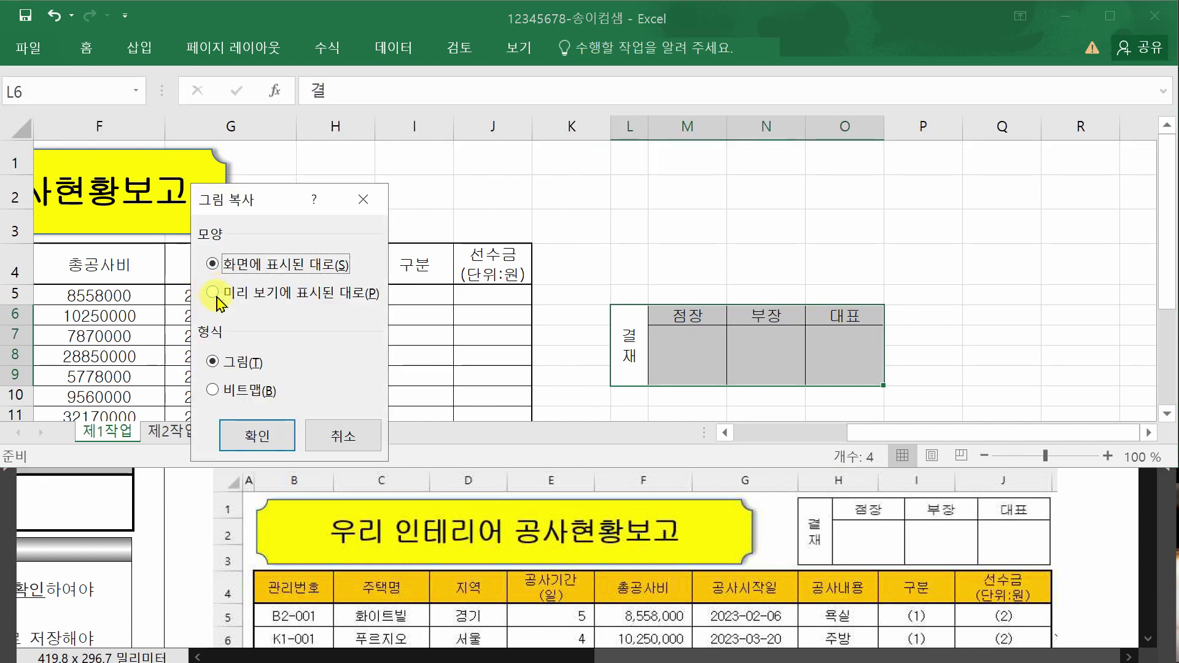
{"action": "left_click", "coordinate": [254, 438]}
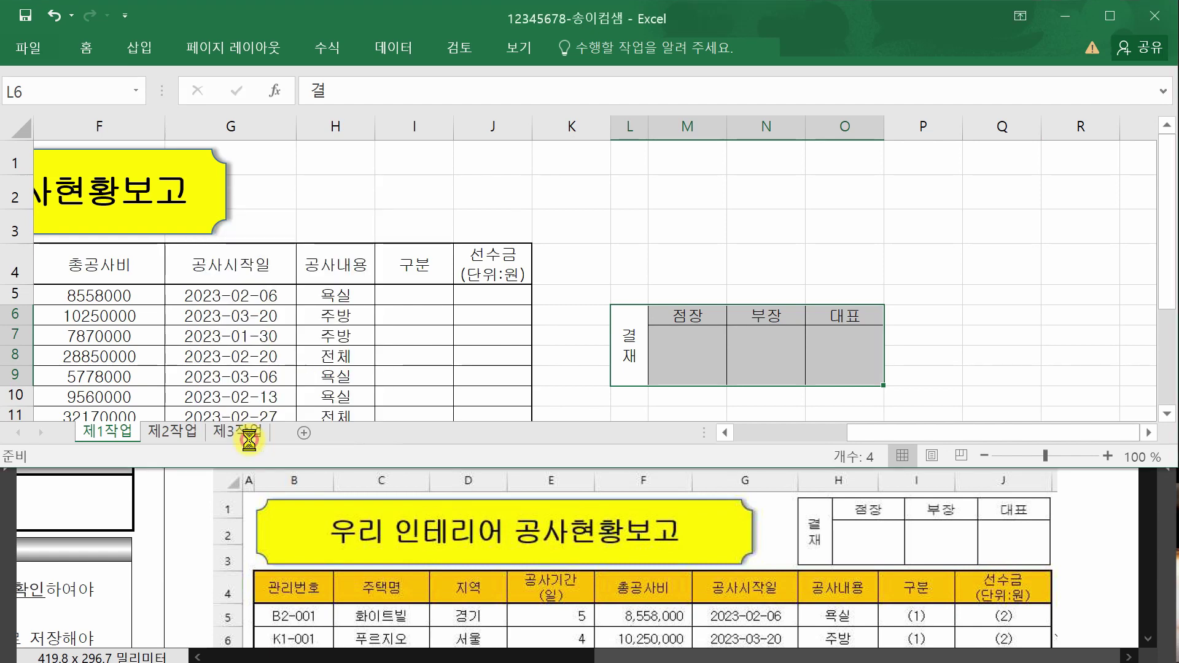
{"action": "left_click", "coordinate": [331, 156]}
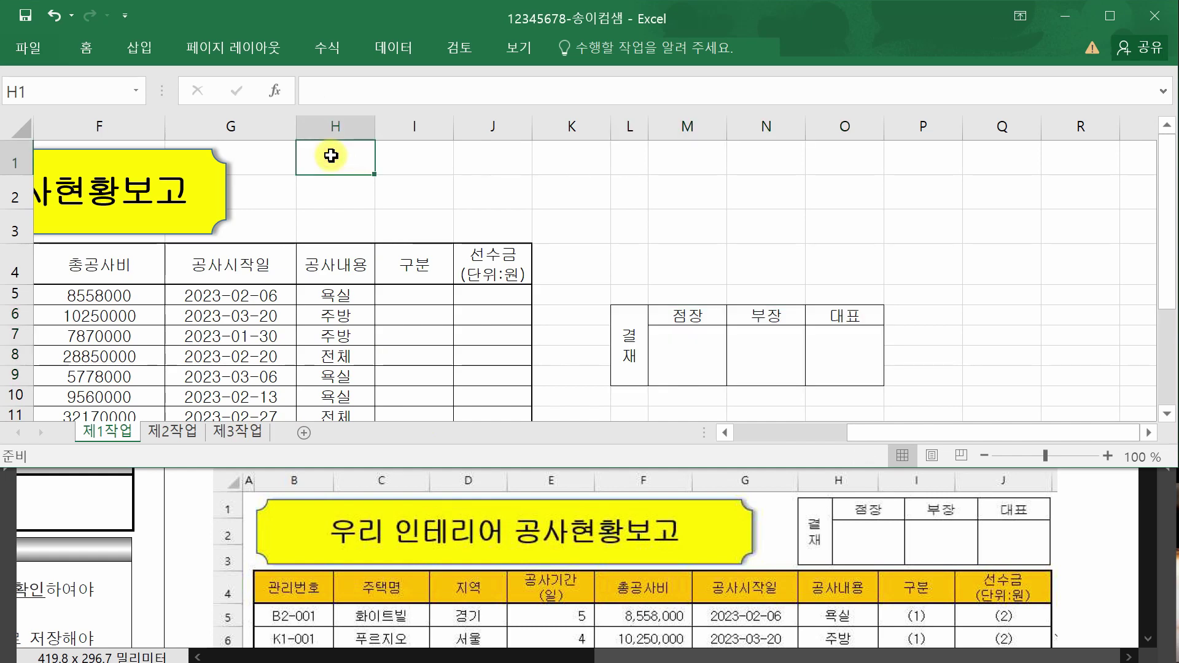
{"action": "right_click", "coordinate": [331, 156]}
{"action": "left_click", "coordinate": [370, 245]}
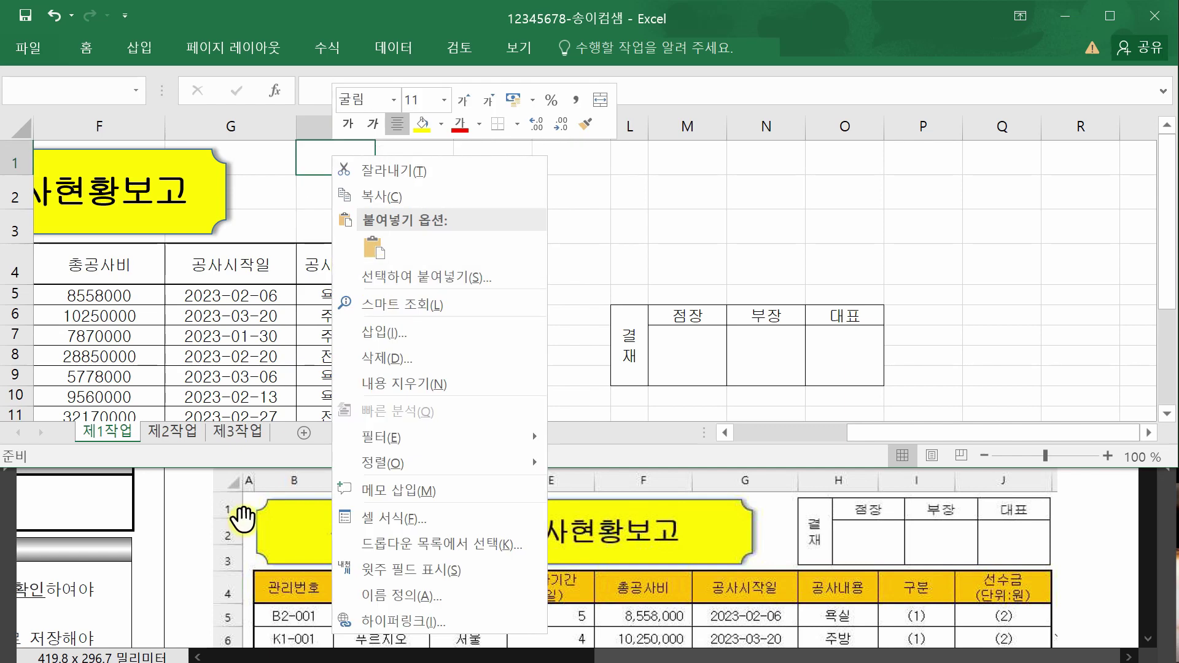
{"action": "left_click", "coordinate": [190, 474]}
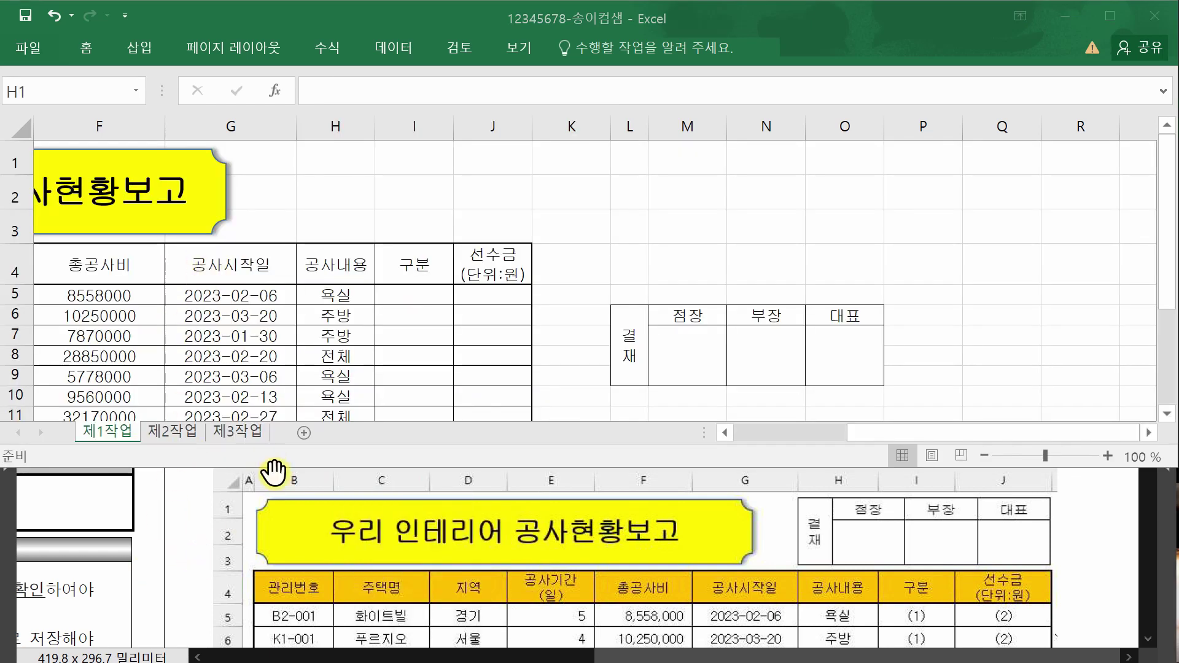
Switch to the keyboard image PDF in Acrobat Reader to examine the paste shortcut keys.
{"action": "left_click", "coordinate": [550, 280]}
{"action": "left_click", "coordinate": [148, 546]}
{"action": "key", "text": "ctrl+Tab"}
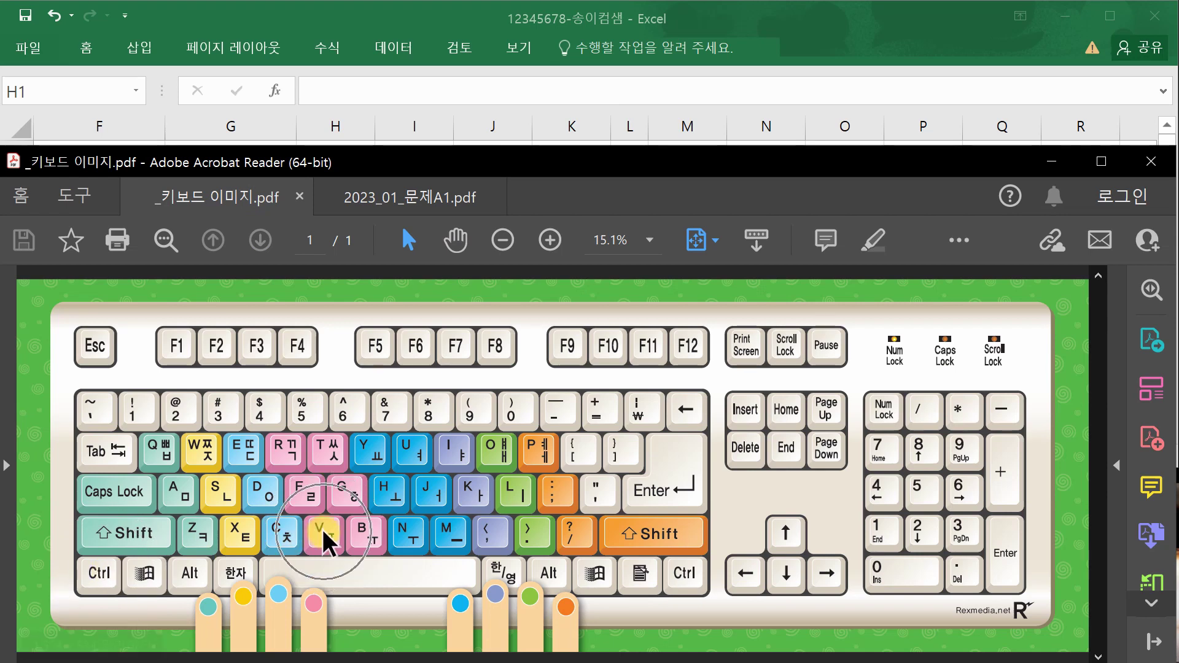
Return to Excel and paste the copied approval box picture at cell H1.
{"action": "left_click", "coordinate": [479, 22]}
{"action": "left_click", "coordinate": [571, 214]}
{"action": "left_click", "coordinate": [357, 158]}
{"action": "key", "text": "ctrl+v"}
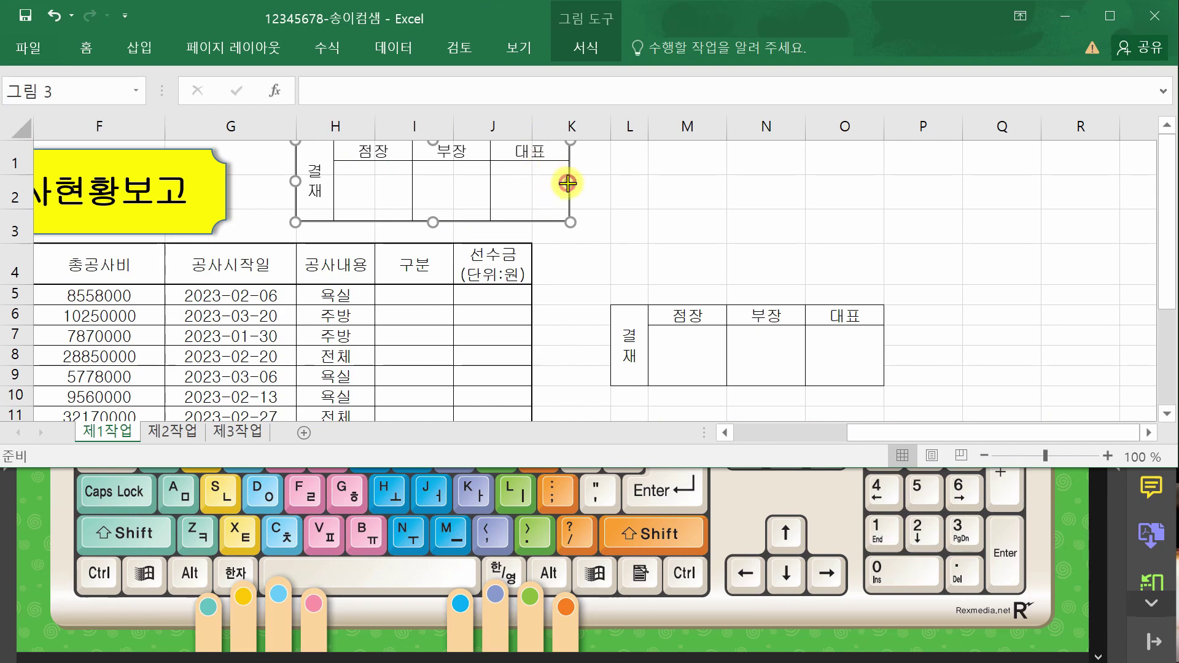
Narrow the pasted approval box picture to end at column J's outer edge and show the exam PDF's output sample for comparison.
{"action": "left_click_drag", "start_coordinate": [567, 183], "coordinate": [541, 184]}
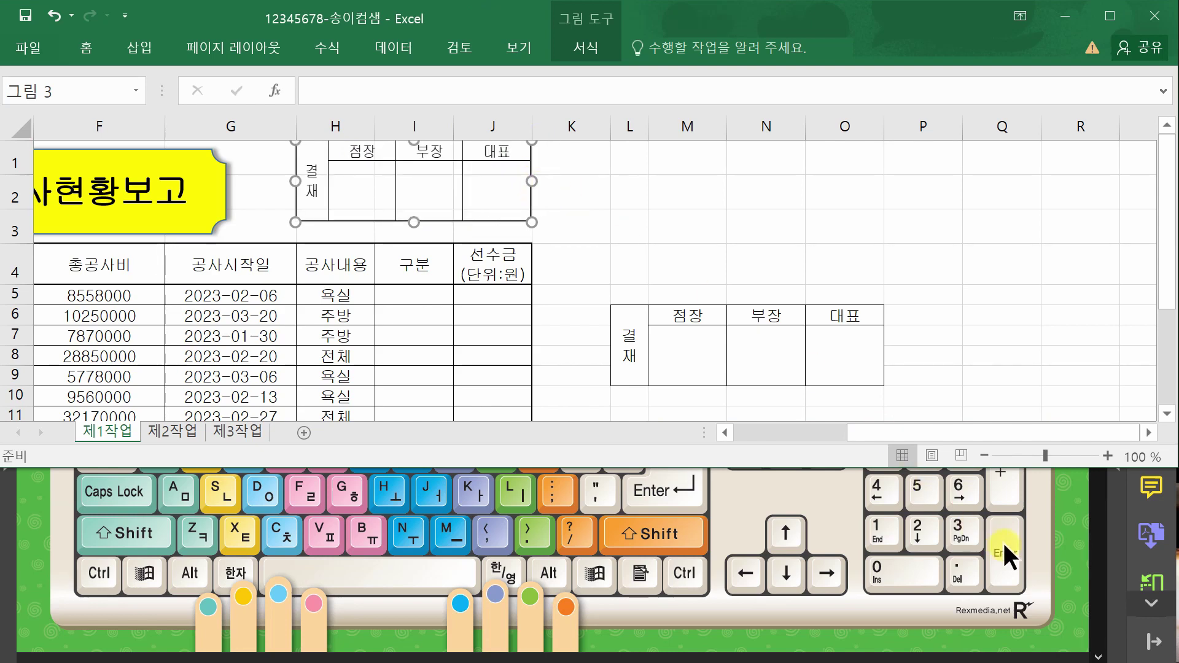
{"action": "left_click", "coordinate": [1007, 548]}
{"action": "left_click", "coordinate": [393, 200]}
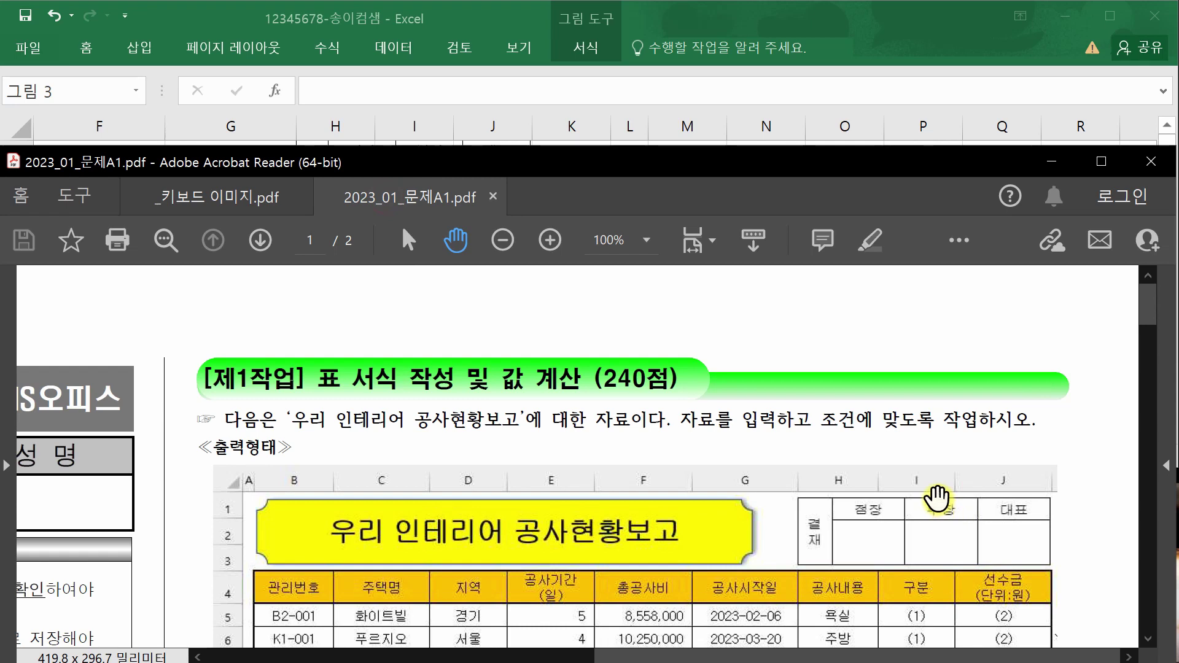
{"action": "left_click", "coordinate": [488, 11]}
{"action": "left_click", "coordinate": [389, 197]}
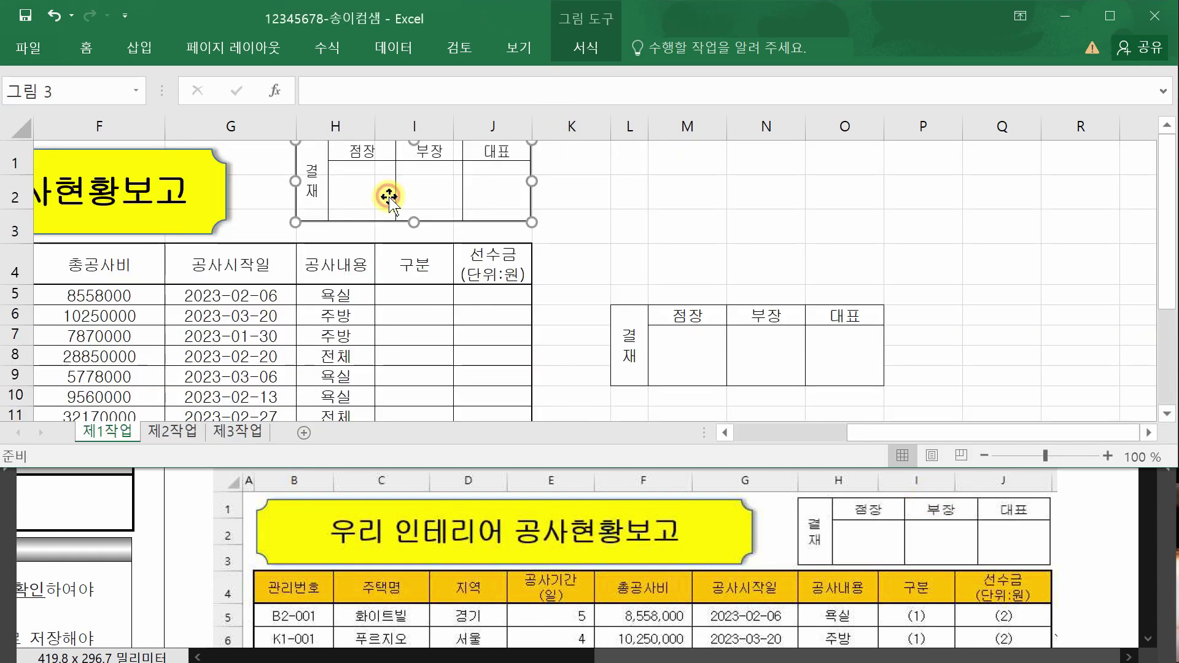
Nudge the approval box picture down in small increments to position it within rows 1 to 3, and deselect it.
{"action": "key", "text": "Down"}
{"action": "key", "text": "Down"}
{"action": "key", "text": "Down"}
{"action": "key", "text": "Down"}
{"action": "key", "text": "Down"}
{"action": "key", "text": "Down"}
{"action": "key", "text": "Down"}
{"action": "key", "text": "Down"}
{"action": "key", "text": "Down"}
{"action": "key", "text": "Down"}
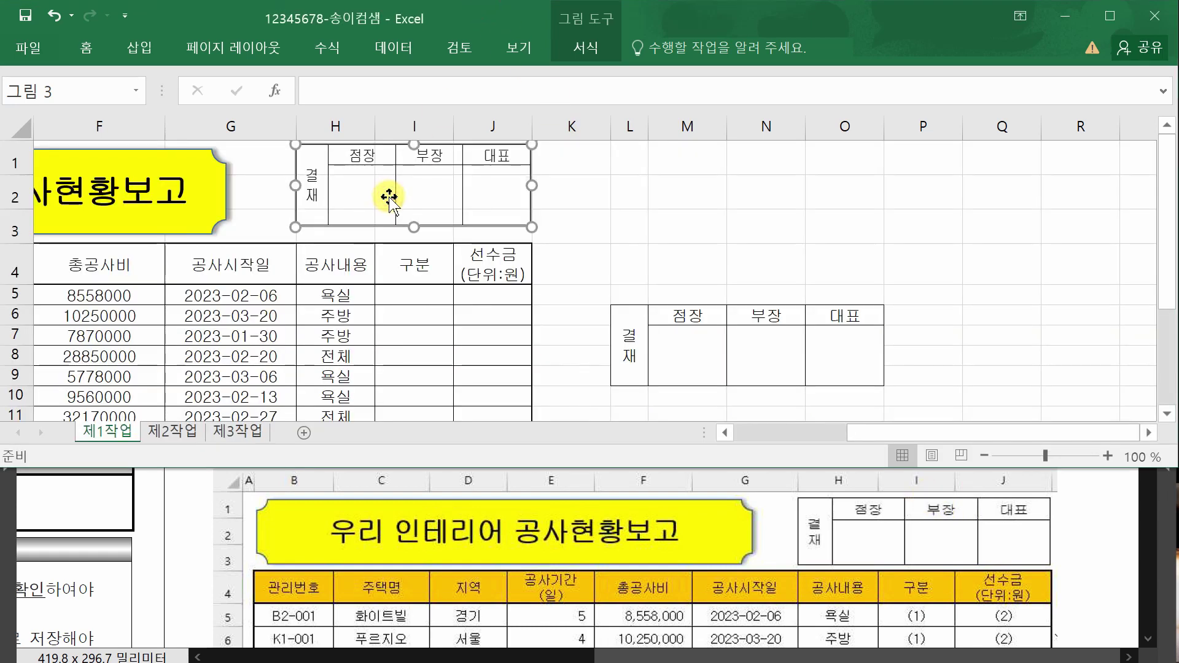
{"action": "key", "text": "Down"}
{"action": "key", "text": "Down"}
{"action": "key", "text": "Down"}
{"action": "key", "text": "Down"}
{"action": "key", "text": "Down"}
{"action": "key", "text": "Down"}
{"action": "key", "text": "Down"}
{"action": "key", "text": "Down"}
{"action": "key", "text": "Down"}
{"action": "key", "text": "Down"}
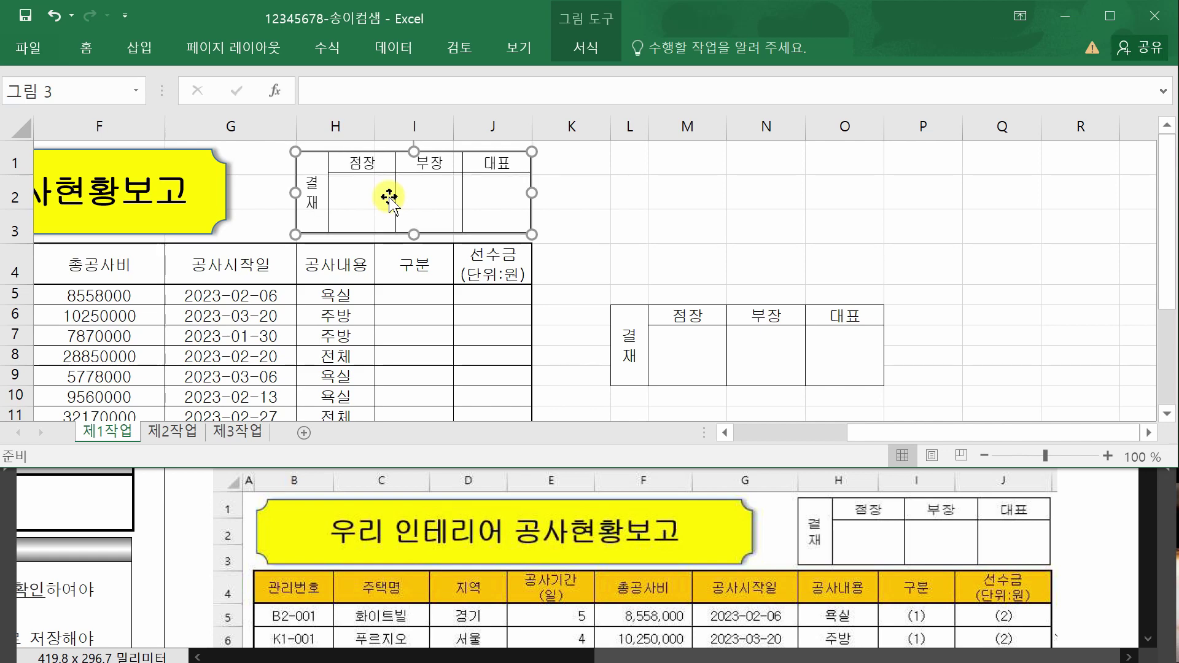
{"action": "left_click", "coordinate": [744, 224]}
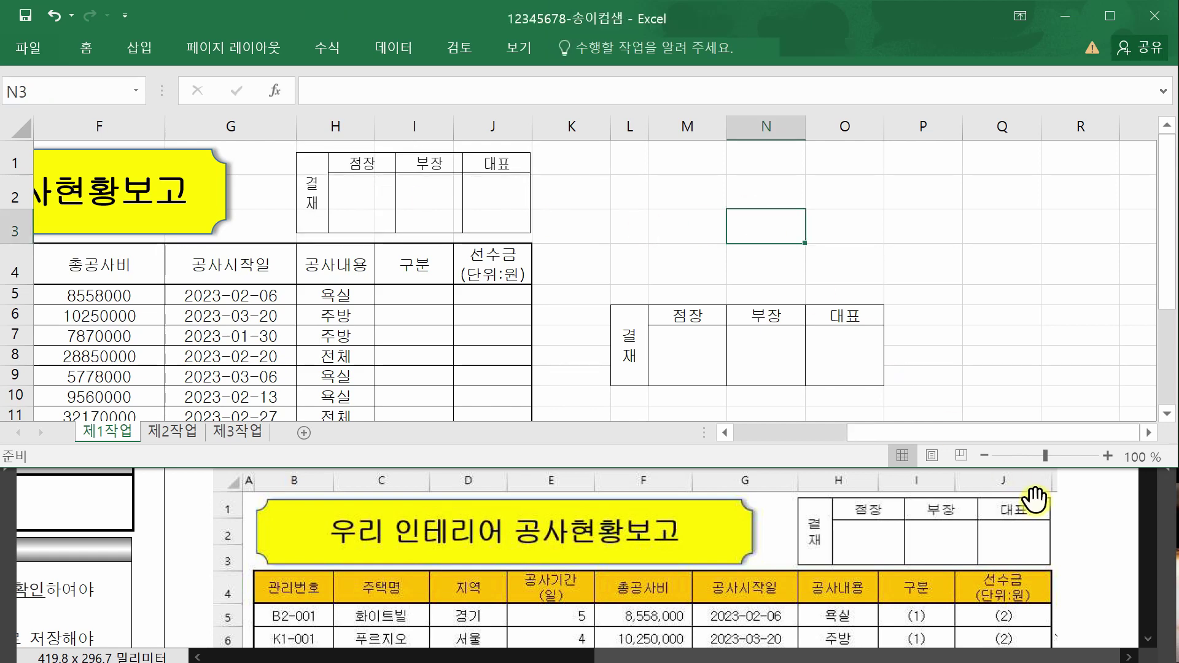
Switch to the exam PDF in Acrobat Reader to review the output sample and the approval box condition on deleting the original.
{"action": "left_click", "coordinate": [1112, 513]}
{"action": "left_click", "coordinate": [711, 23]}
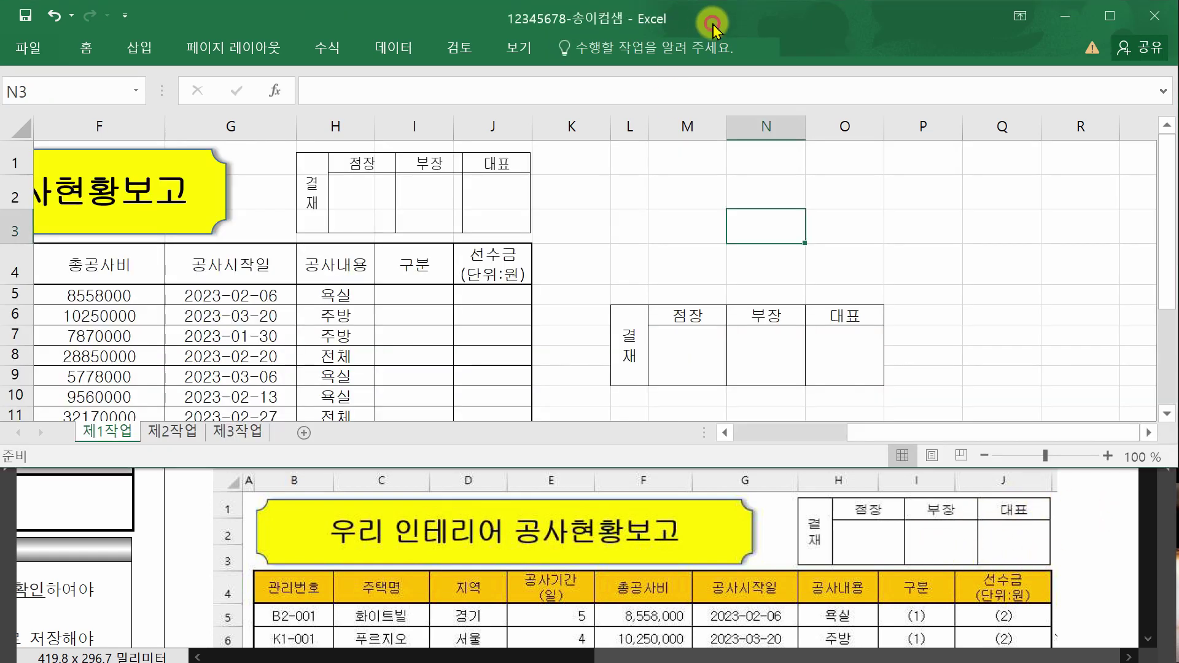
{"action": "left_click", "coordinate": [1108, 557]}
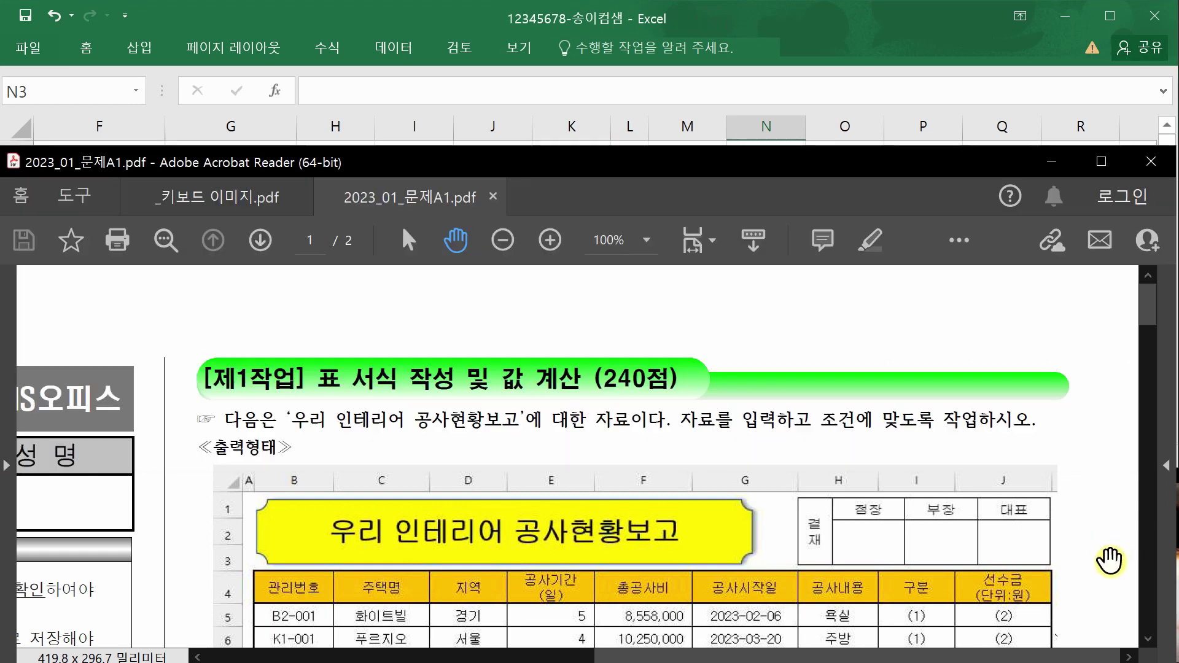
{"action": "scroll", "coordinate": [1148, 584], "scroll_direction": "down", "scroll_amount": 5}
{"action": "scroll", "coordinate": [958, 605], "scroll_direction": "down", "scroll_amount": 1}
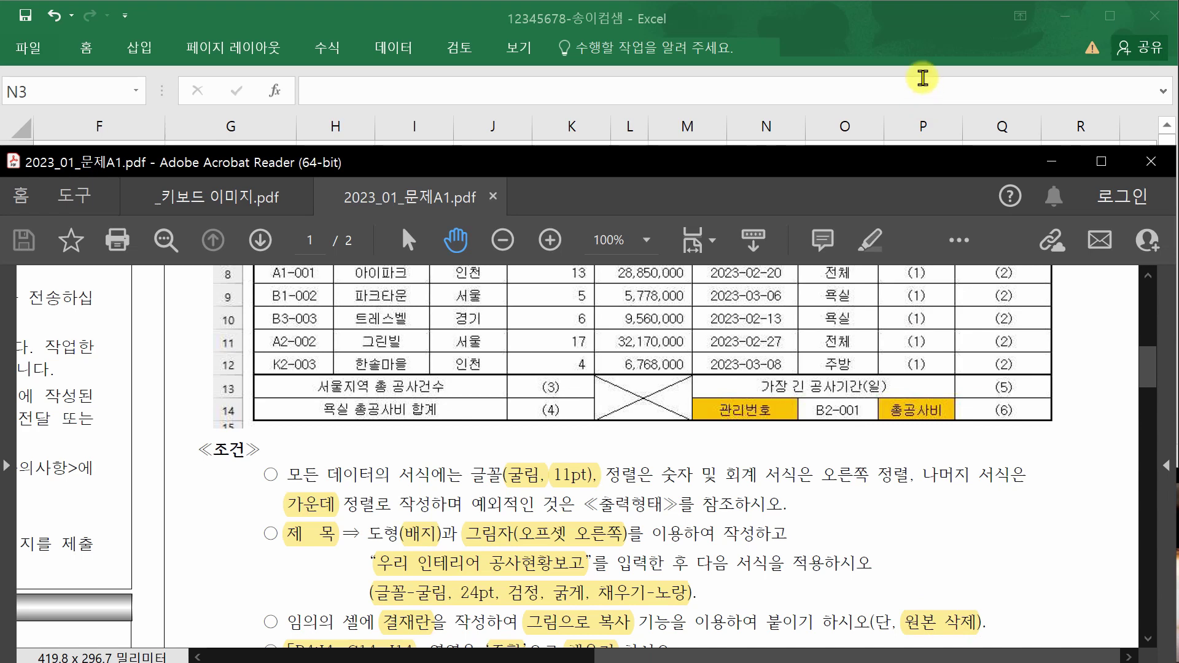
Return to Excel and delete columns L through O containing the original approval box.
{"action": "left_click", "coordinate": [924, 75]}
{"action": "left_click", "coordinate": [737, 331]}
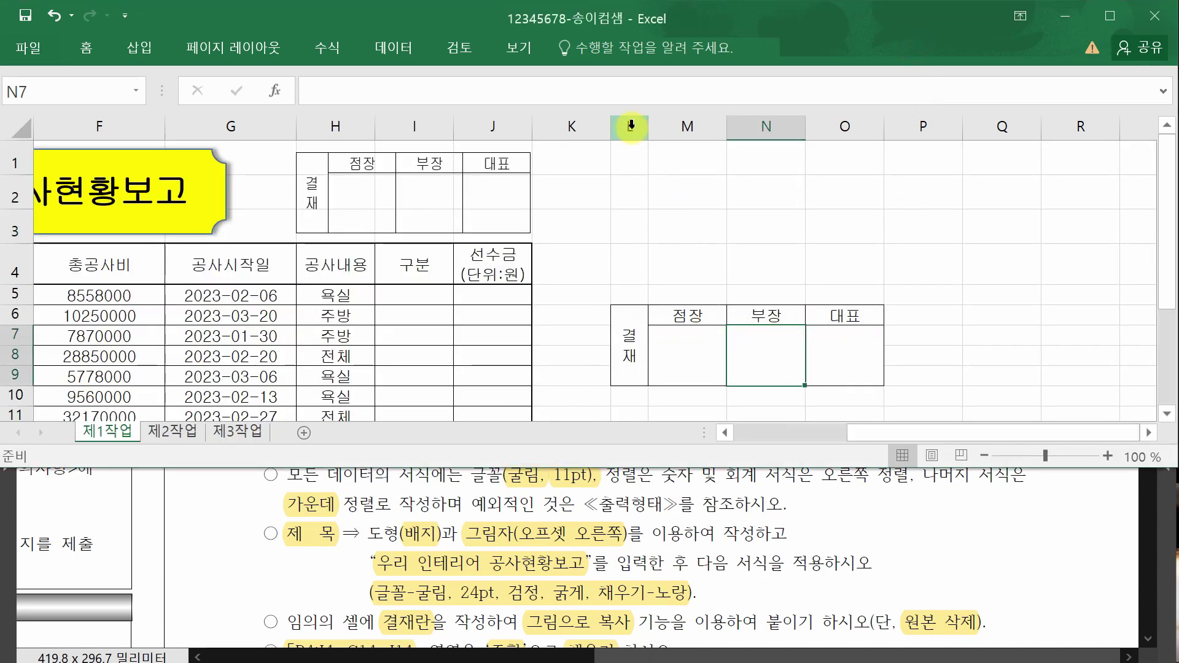
{"action": "left_click_drag", "start_coordinate": [631, 125], "coordinate": [835, 158]}
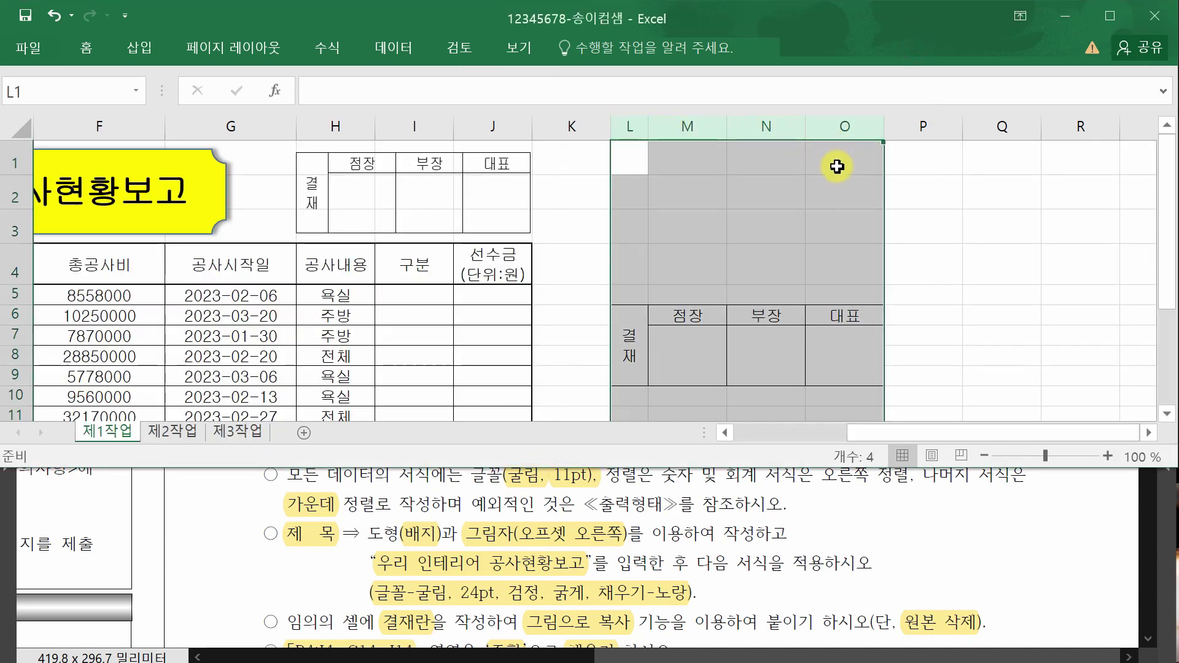
{"action": "right_click", "coordinate": [837, 167]}
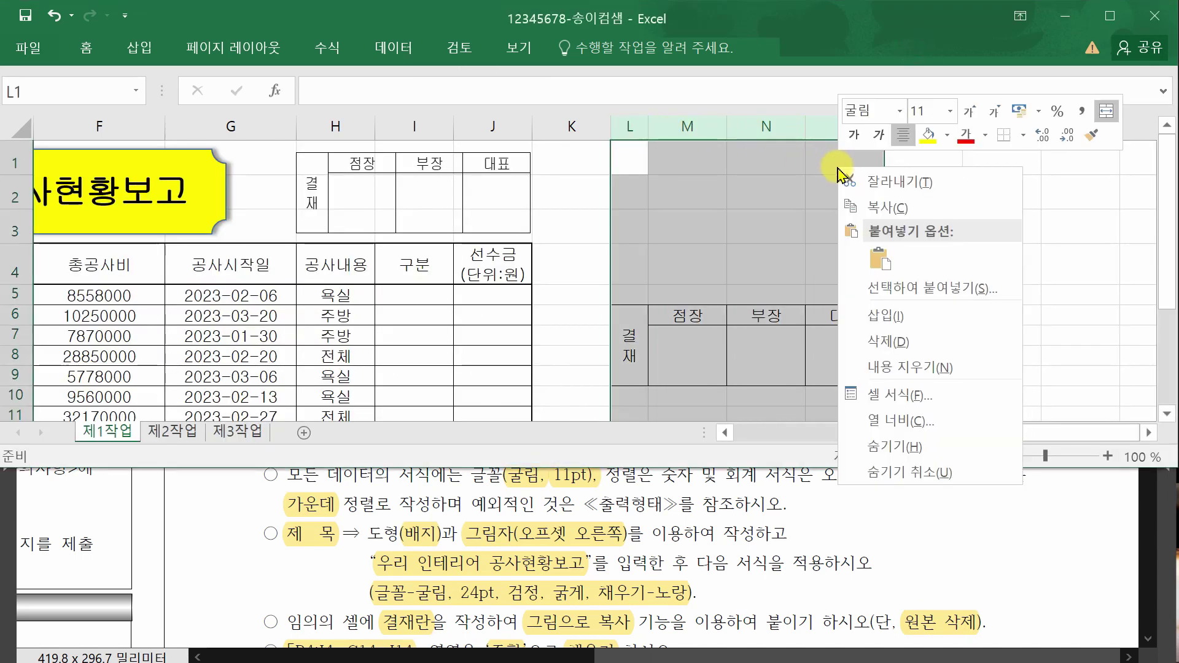
{"action": "left_click", "coordinate": [925, 349]}
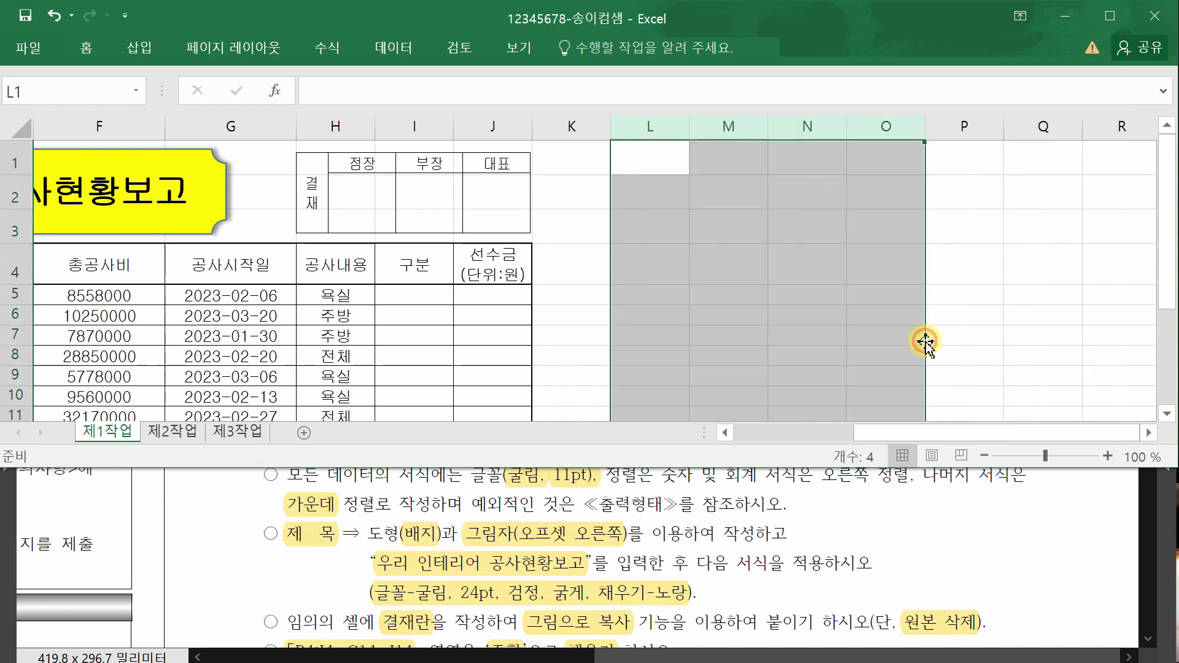
{"action": "left_click", "coordinate": [942, 342]}
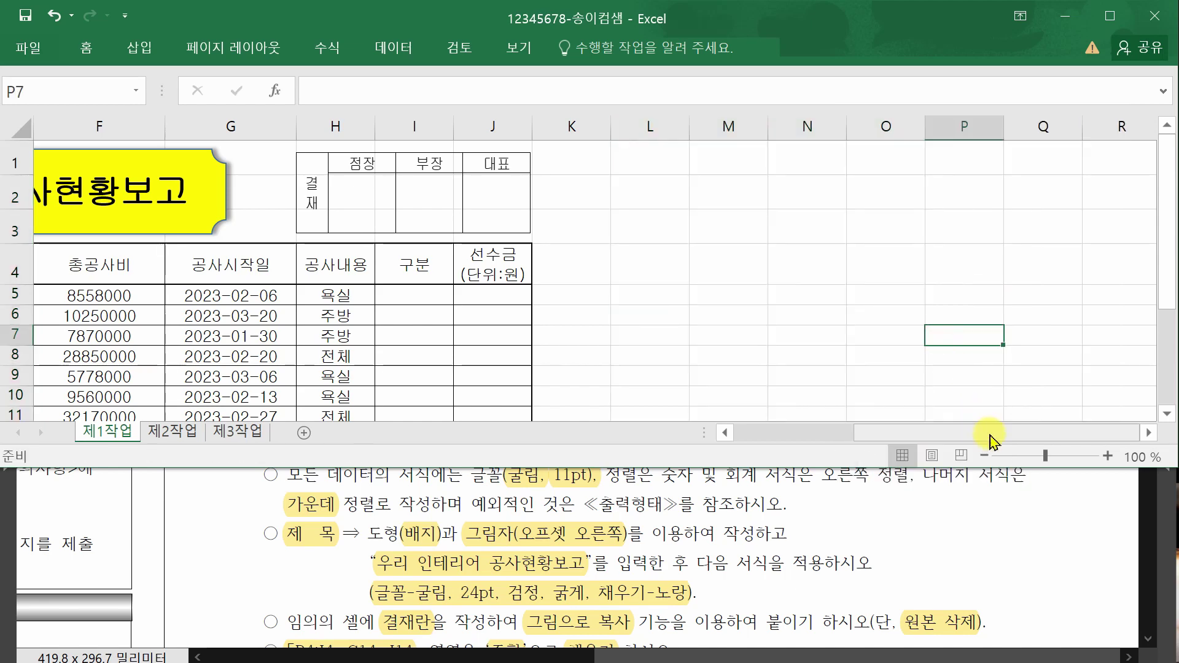
{"action": "left_click_drag", "start_coordinate": [992, 433], "coordinate": [731, 433]}
{"action": "left_click", "coordinate": [909, 232]}
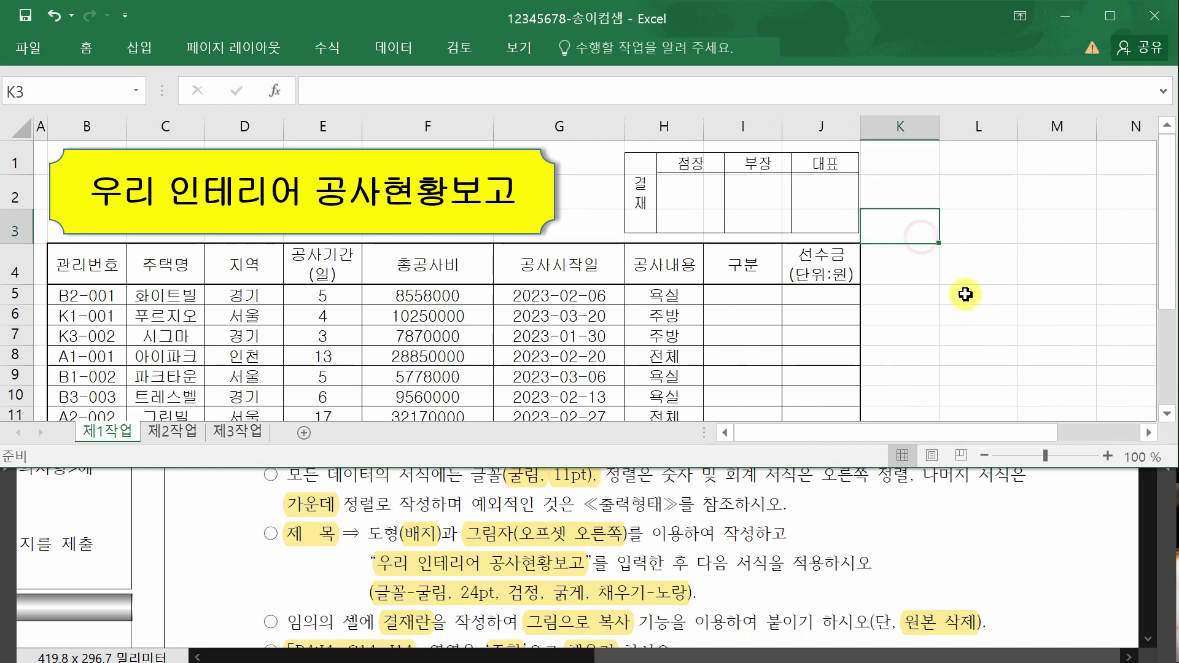
Switch to the exam PDF to read the orange (주황) fill condition and compare it with the output sample.
{"action": "left_click", "coordinate": [969, 516]}
{"action": "scroll", "coordinate": [403, 623], "scroll_direction": "down", "scroll_amount": 2}
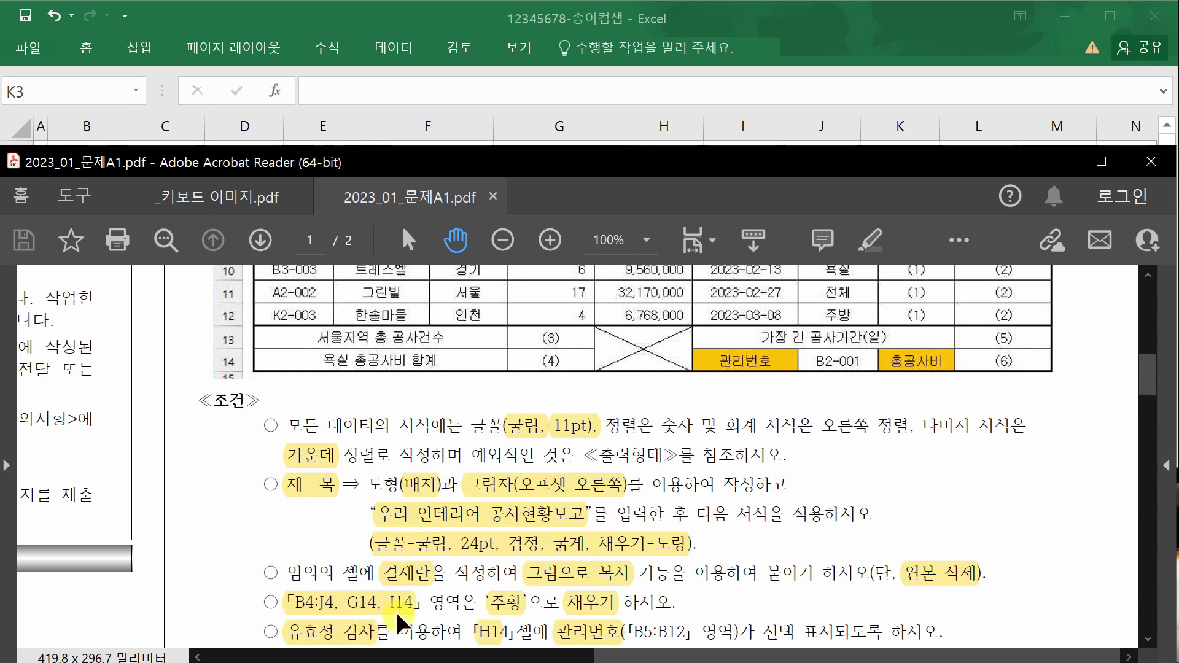
{"action": "scroll", "coordinate": [466, 580], "scroll_direction": "up", "scroll_amount": 8}
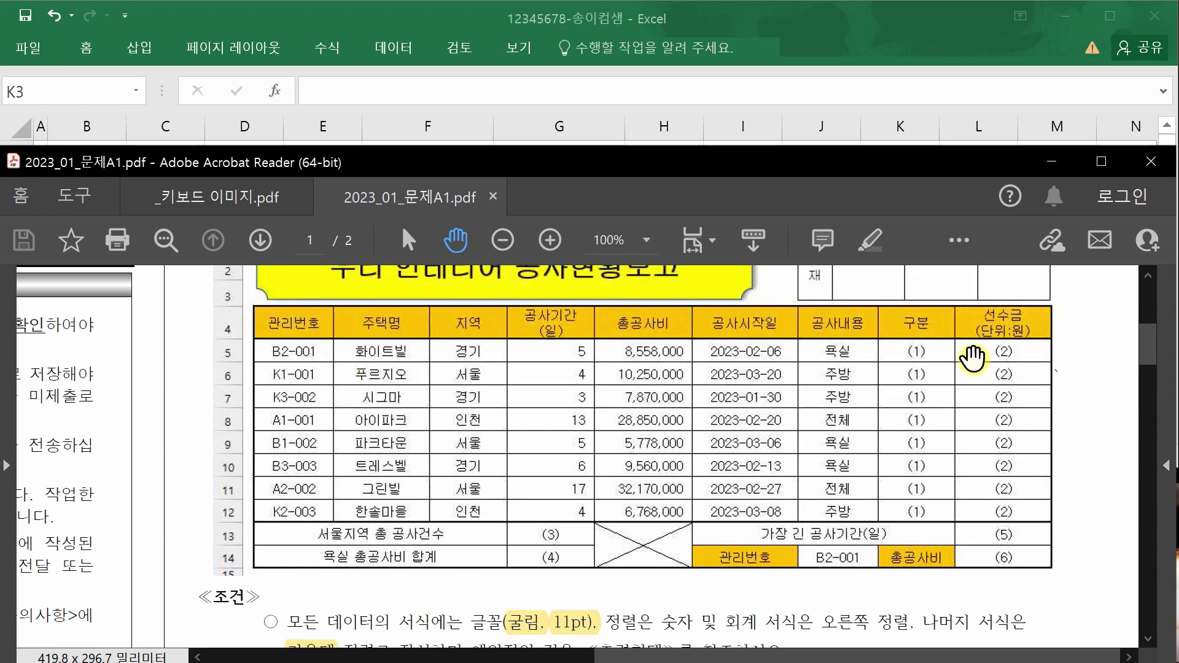
{"action": "scroll", "coordinate": [1124, 589], "scroll_direction": "down", "scroll_amount": 15}
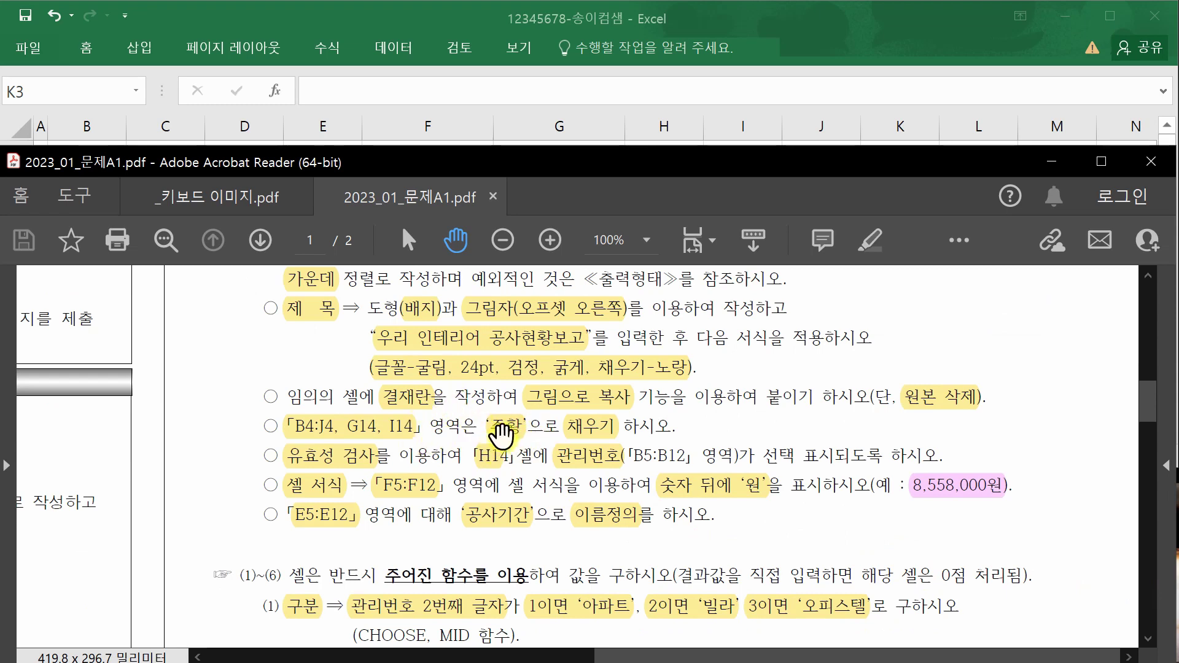
Return to Excel and fill B4:J4, G14 and I14 with the standard orange (주황) colour.
{"action": "left_click", "coordinate": [655, 11]}
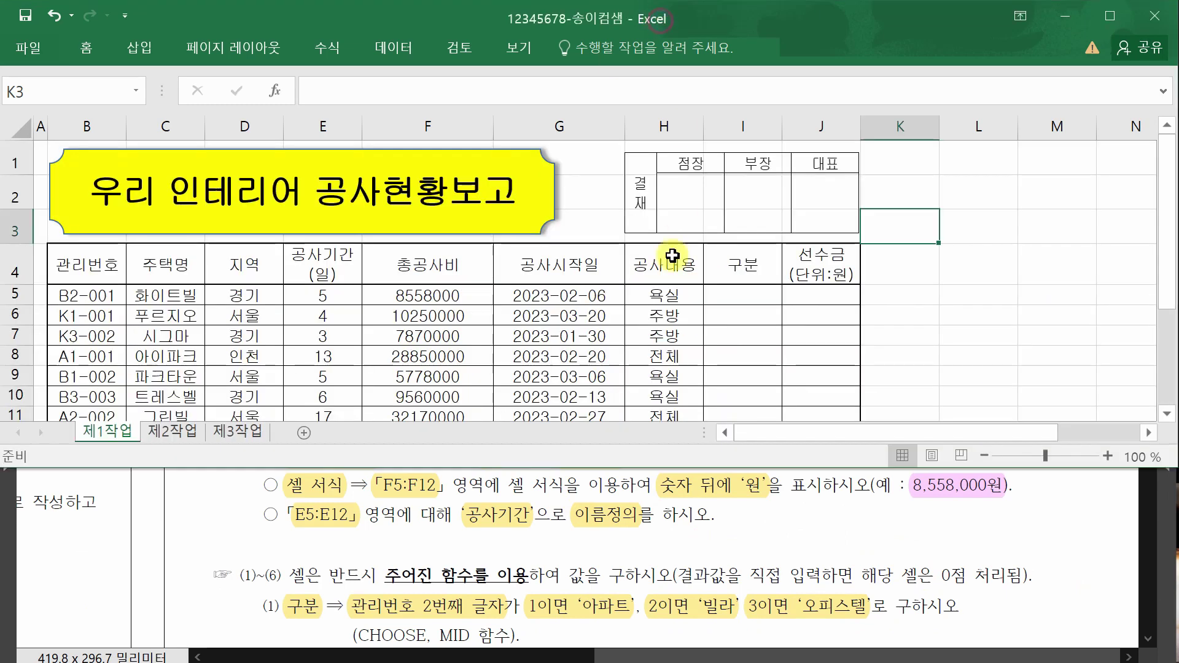
{"action": "left_click_drag", "start_coordinate": [78, 271], "coordinate": [822, 270]}
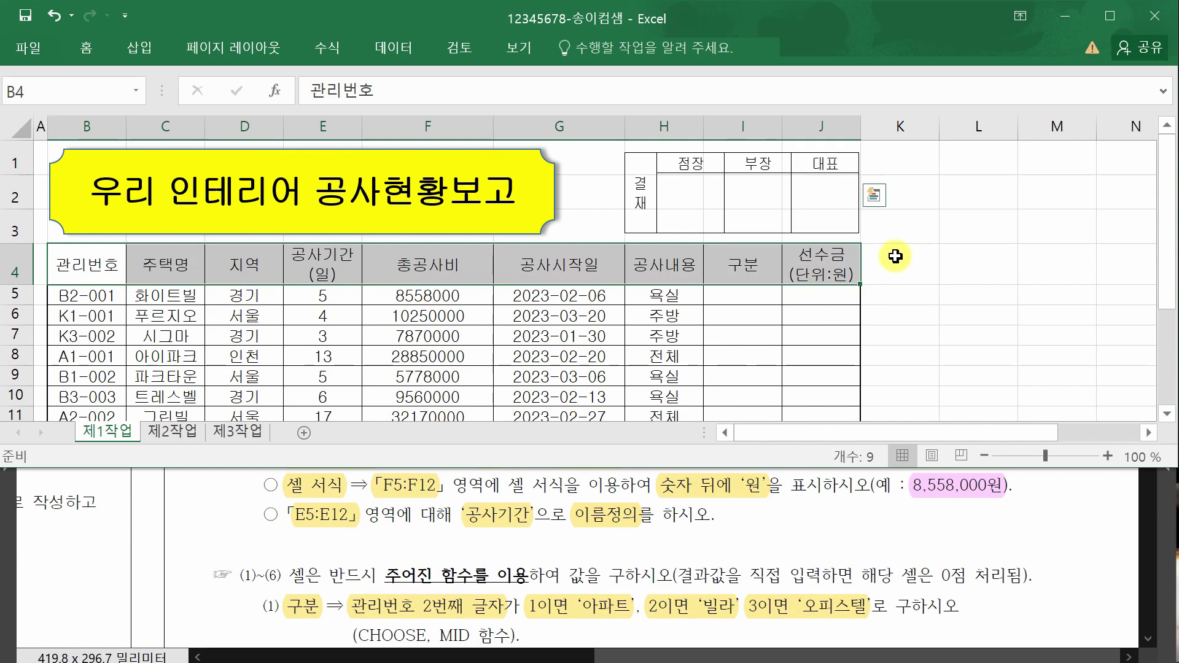
{"action": "scroll", "coordinate": [878, 264], "scroll_direction": "down", "scroll_amount": 2}
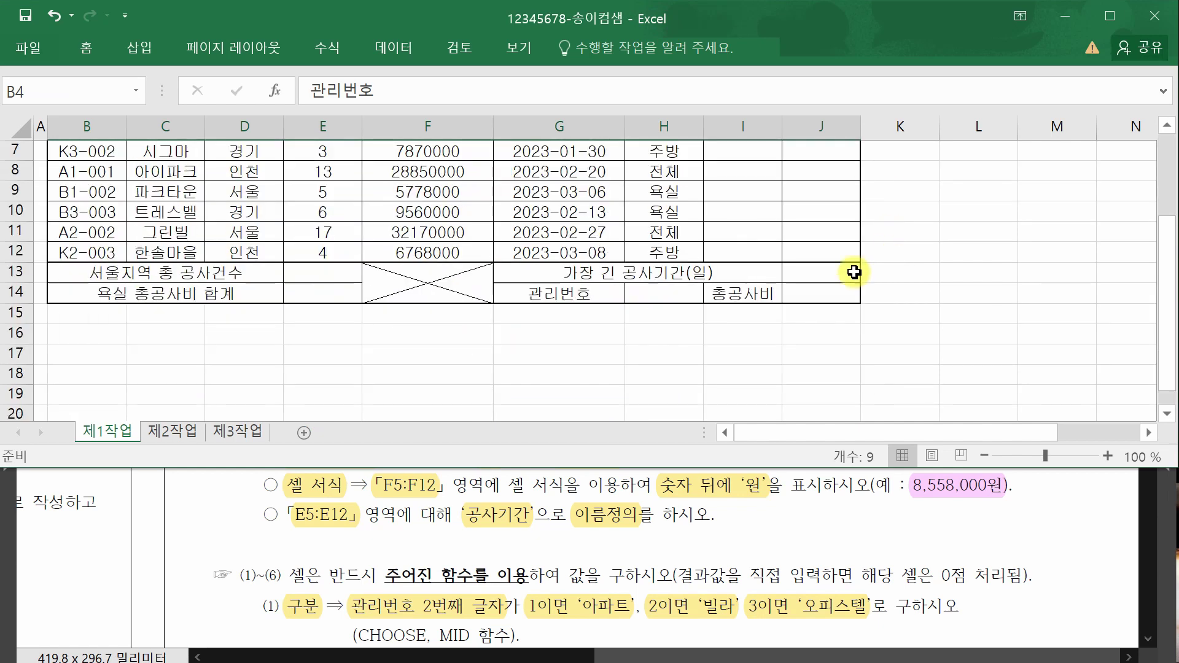
{"action": "left_click", "coordinate": [565, 295], "text": "ctrl"}
{"action": "left_click", "coordinate": [723, 294], "text": "ctrl"}
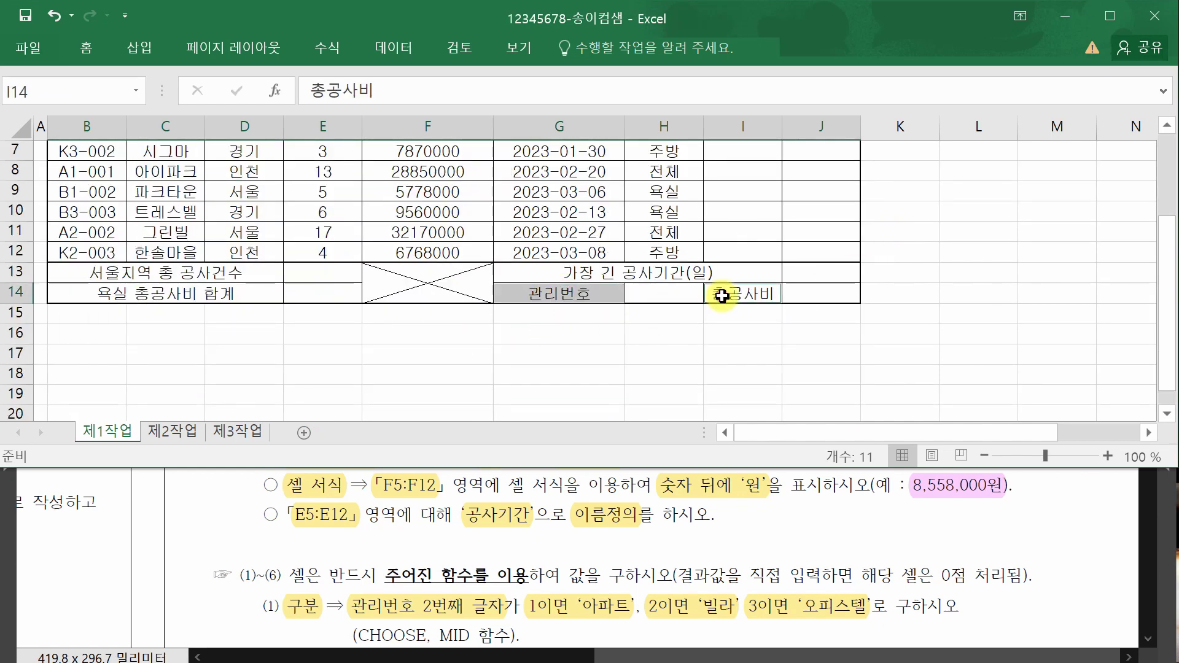
{"action": "left_click", "coordinate": [86, 49]}
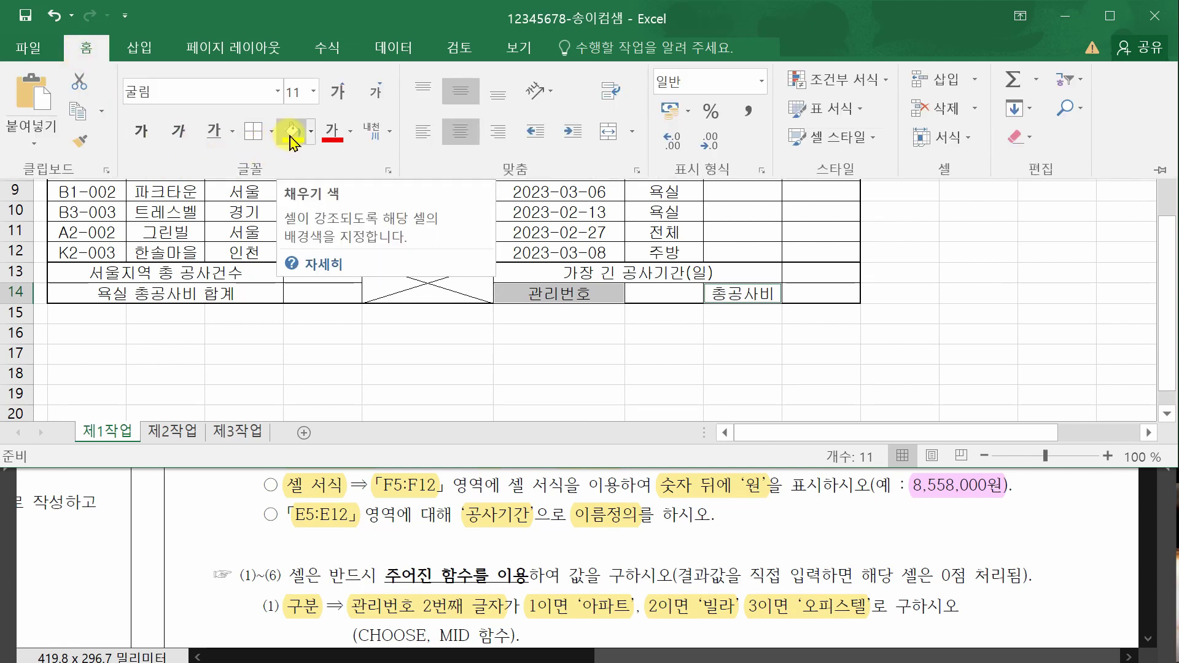
{"action": "left_click", "coordinate": [312, 131]}
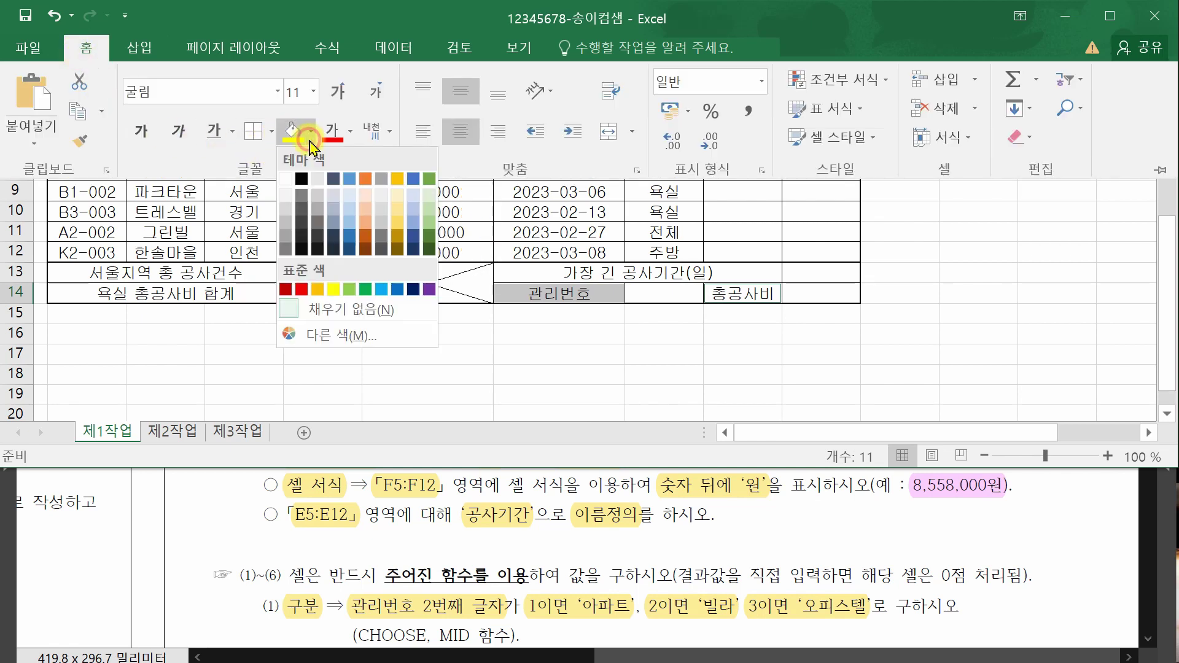
{"action": "left_click", "coordinate": [317, 290]}
{"action": "key", "text": "ctrl+F1"}
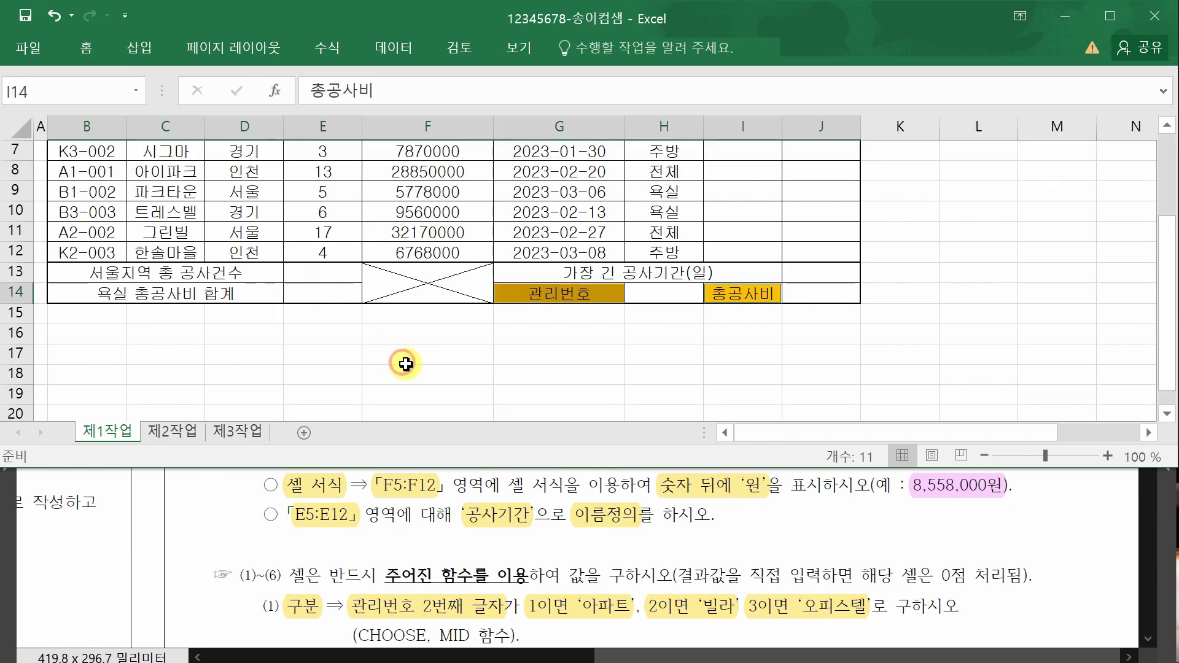
{"action": "scroll", "coordinate": [422, 316], "scroll_direction": "up", "scroll_amount": 1}
Switch to the exam PDF to review the data validation (유효성 검사) condition for cell H14 against the output sample.
{"action": "left_click", "coordinate": [1149, 598]}
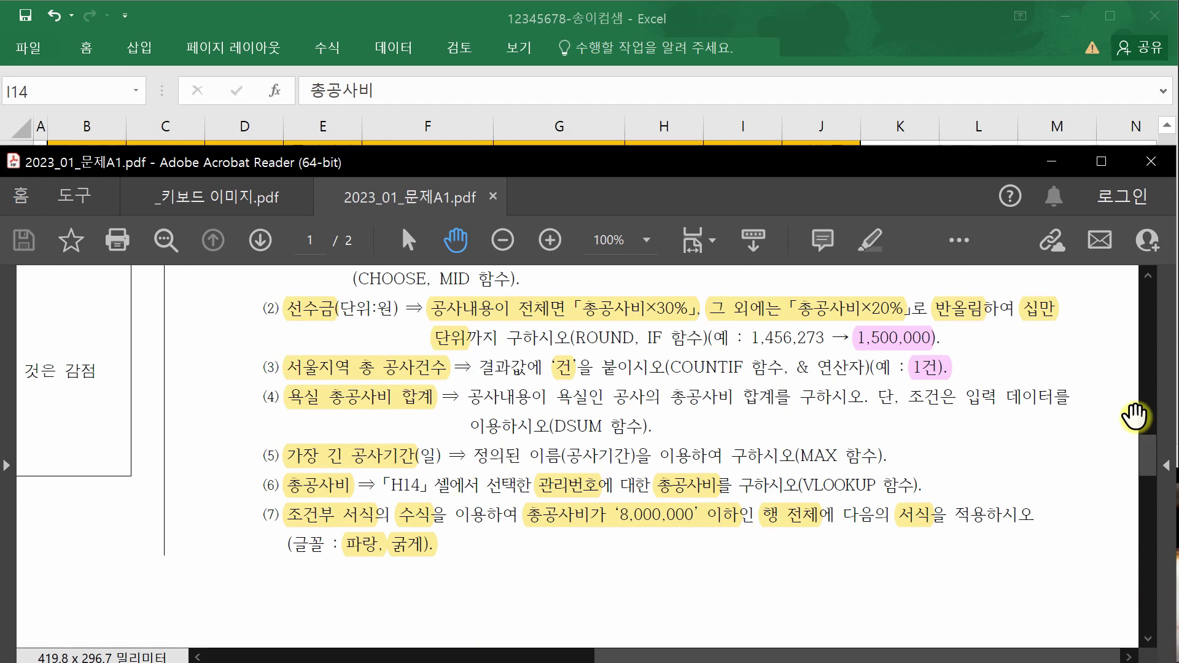
{"action": "left_click", "coordinate": [1145, 372]}
{"action": "left_click", "coordinate": [1144, 369]}
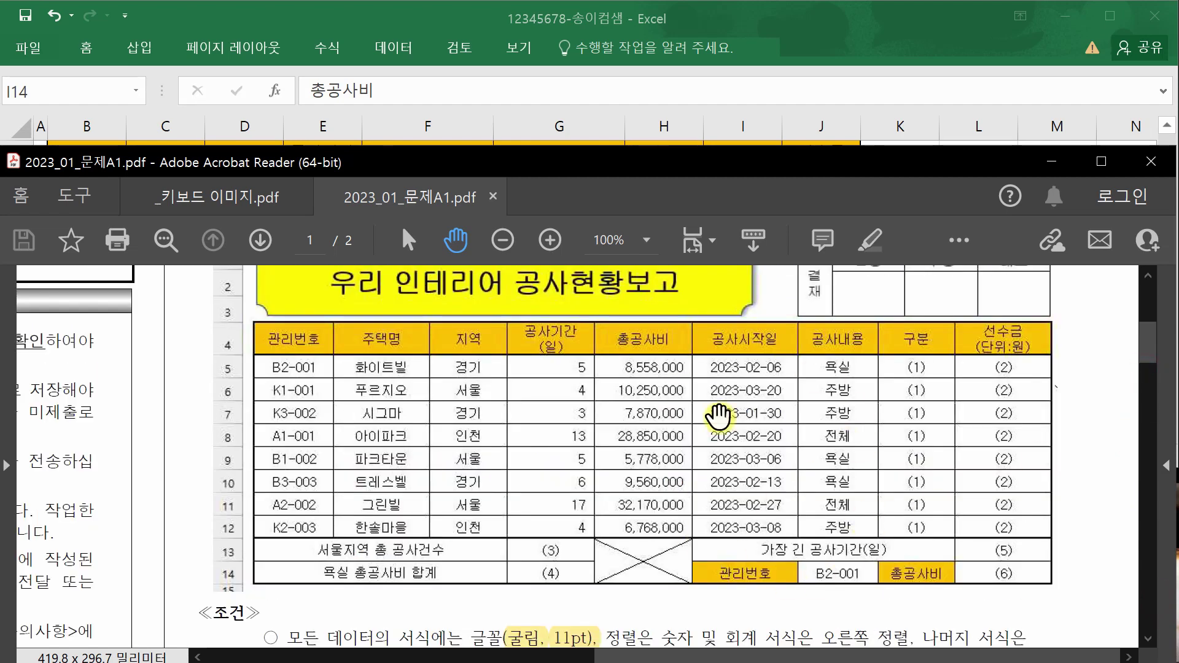
{"action": "left_click", "coordinate": [1145, 590]}
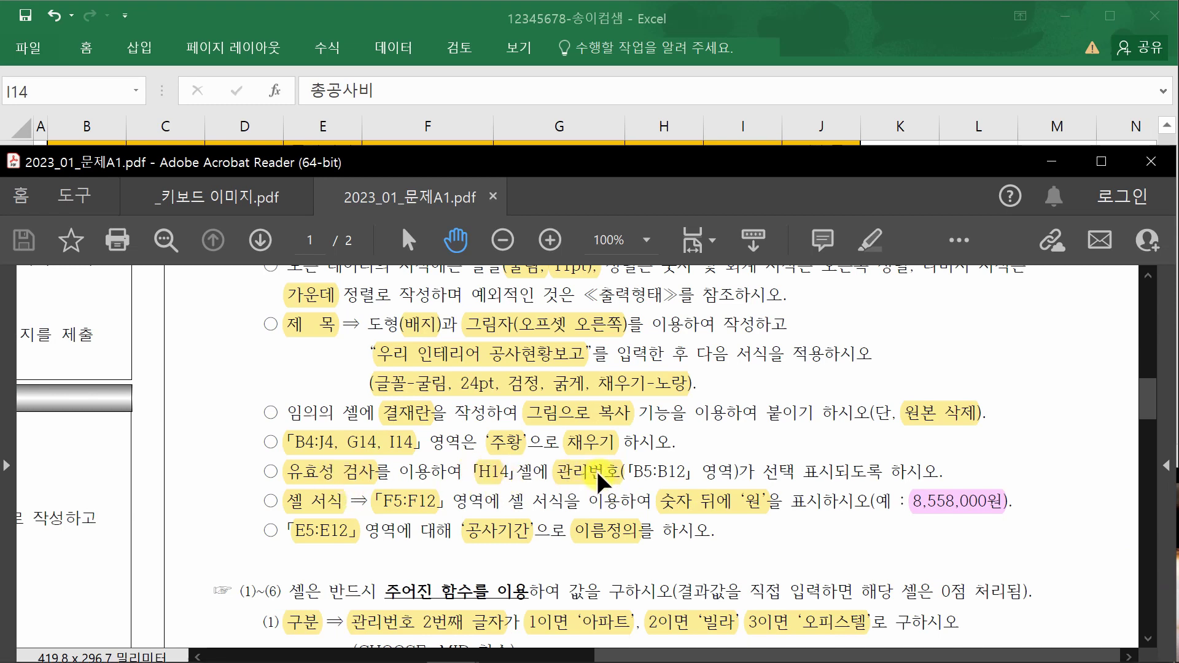
{"action": "scroll", "coordinate": [608, 476], "scroll_direction": "up", "scroll_amount": 5}
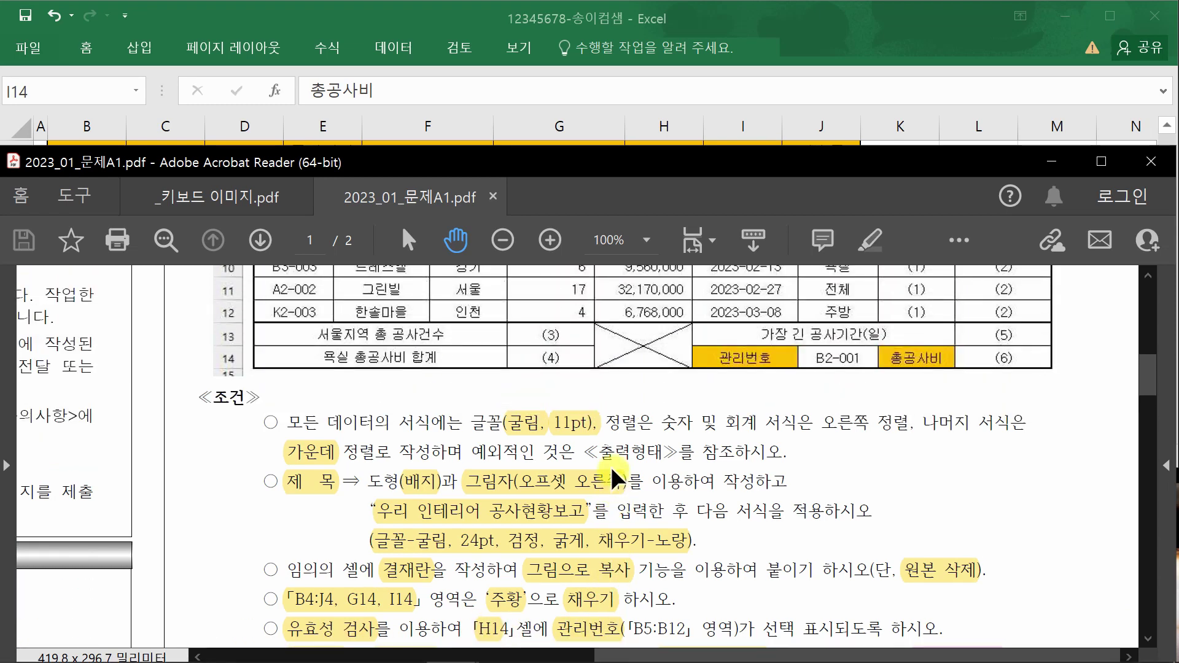
Return to Excel and locate target cell H14 and the 관리번호 source range B5:B12 for the validation.
{"action": "left_click", "coordinate": [768, 13]}
{"action": "left_click", "coordinate": [732, 276]}
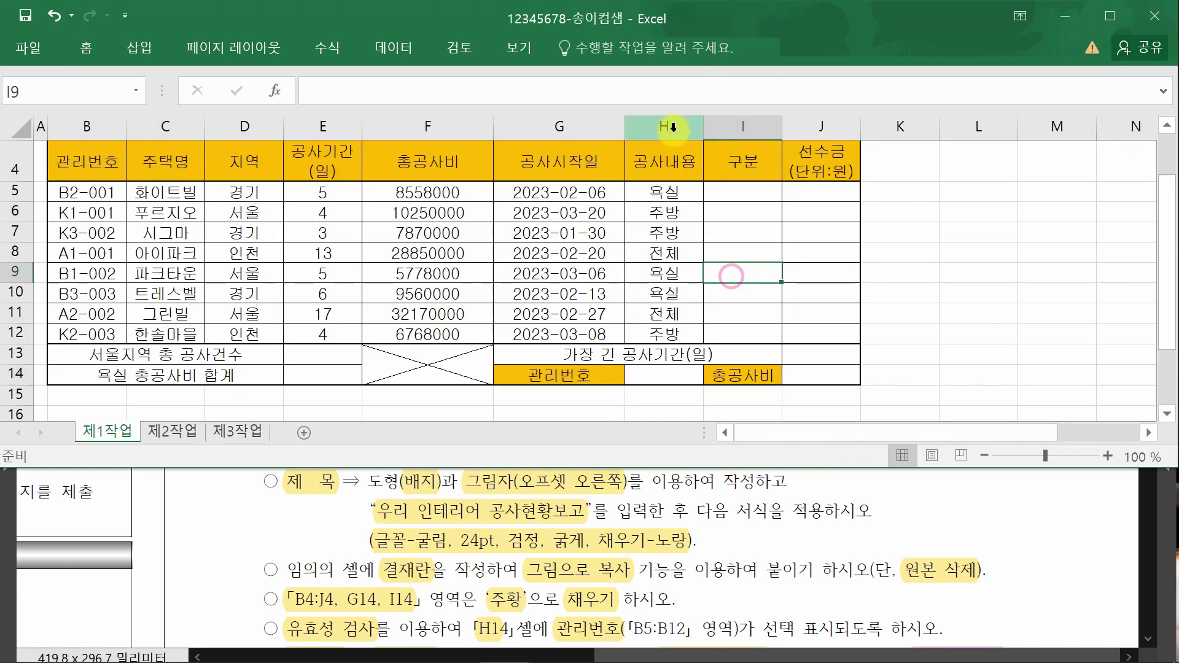
{"action": "left_click", "coordinate": [660, 375]}
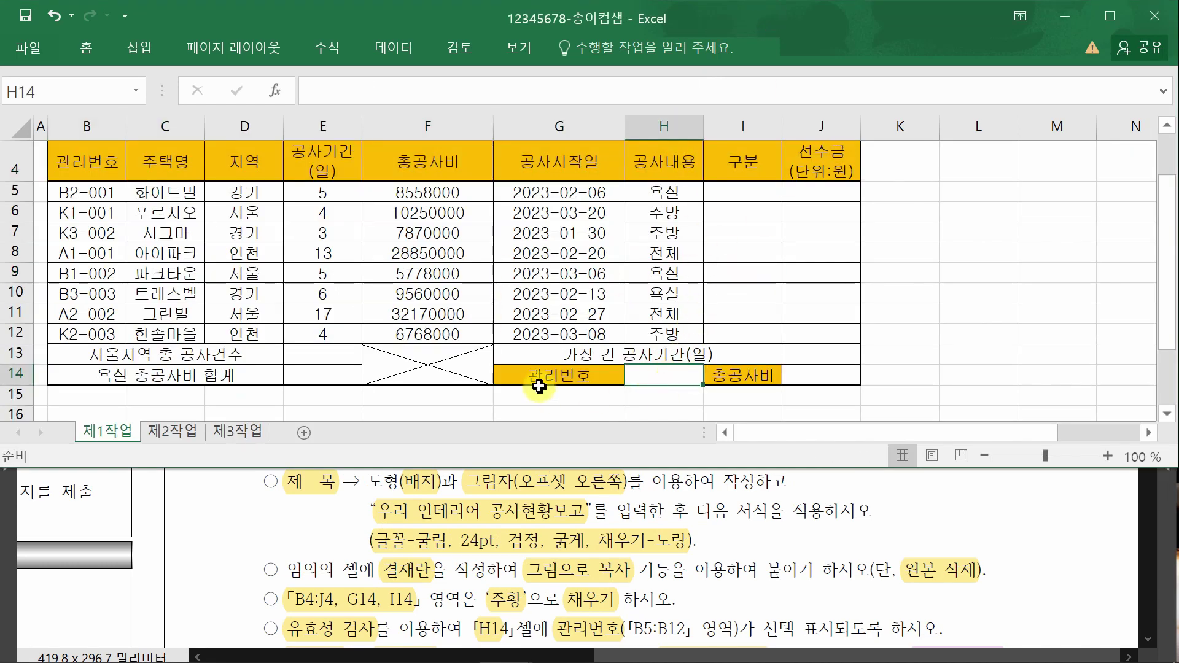
{"action": "left_click_drag", "start_coordinate": [80, 193], "coordinate": [97, 334]}
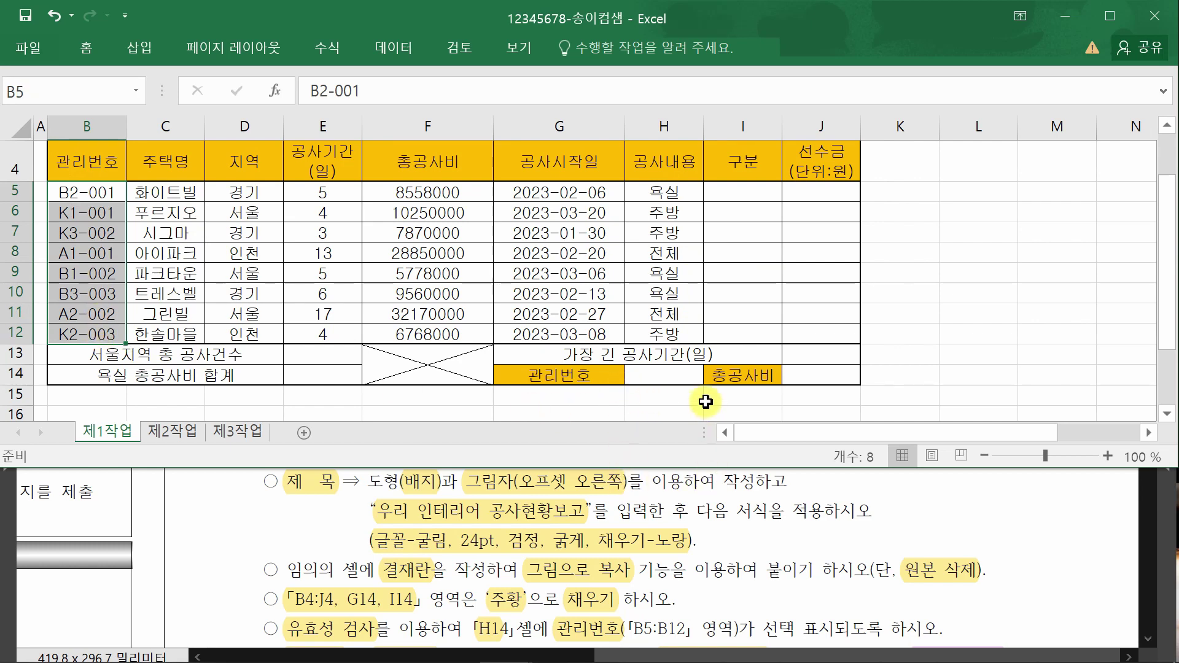
Add list (목록) data validation to cell H14 with =$B$5:$B$12 as its source.
{"action": "left_click", "coordinate": [668, 377]}
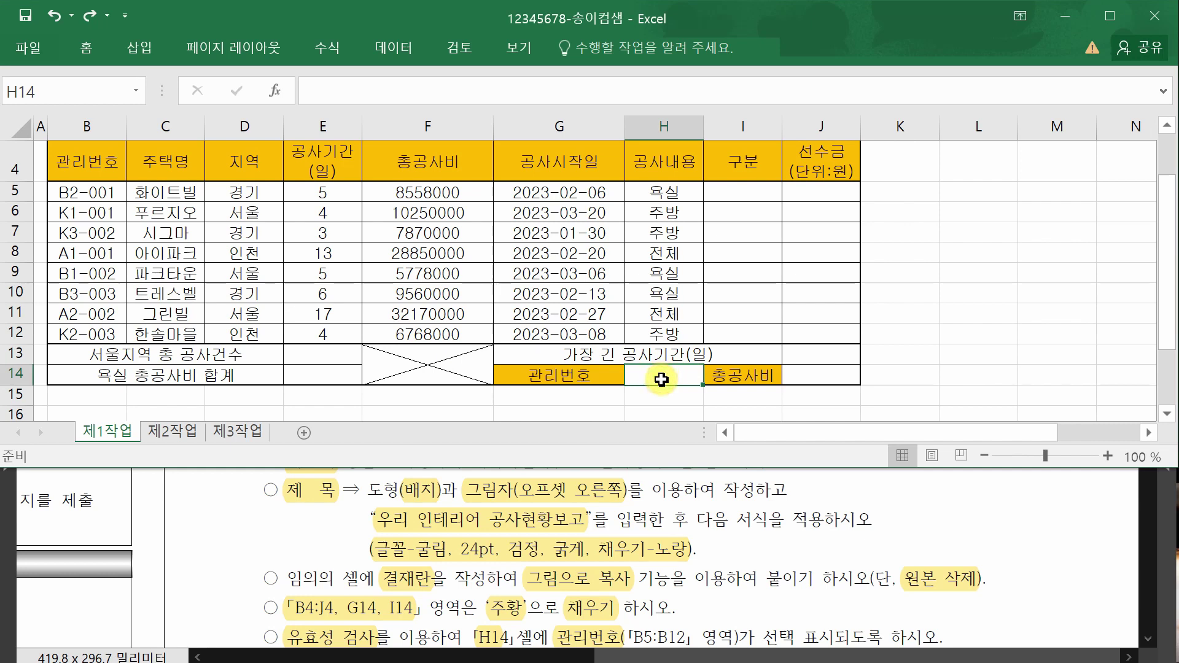
{"action": "left_click", "coordinate": [398, 55]}
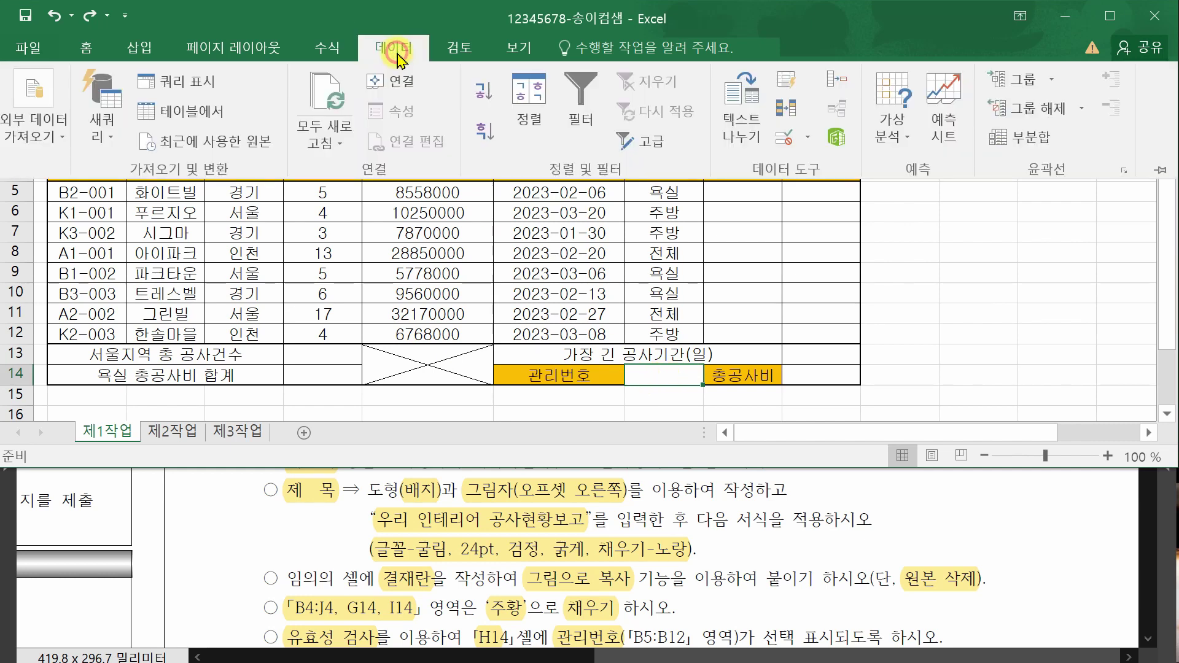
{"action": "left_click", "coordinate": [780, 146]}
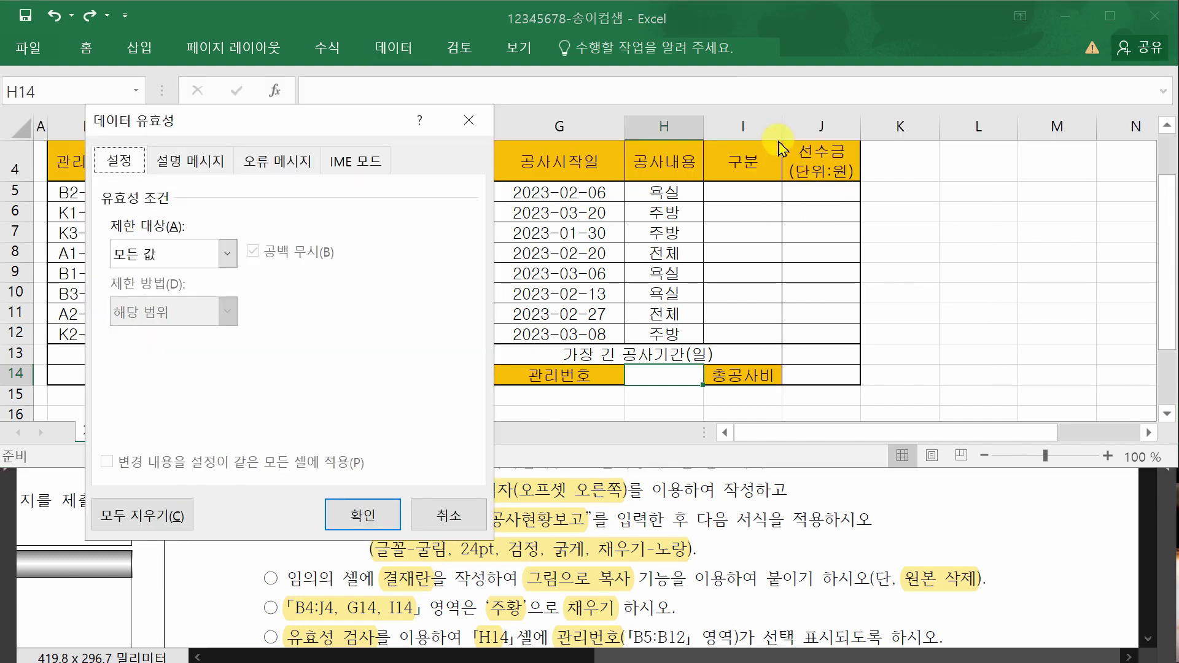
{"action": "left_click", "coordinate": [171, 255]}
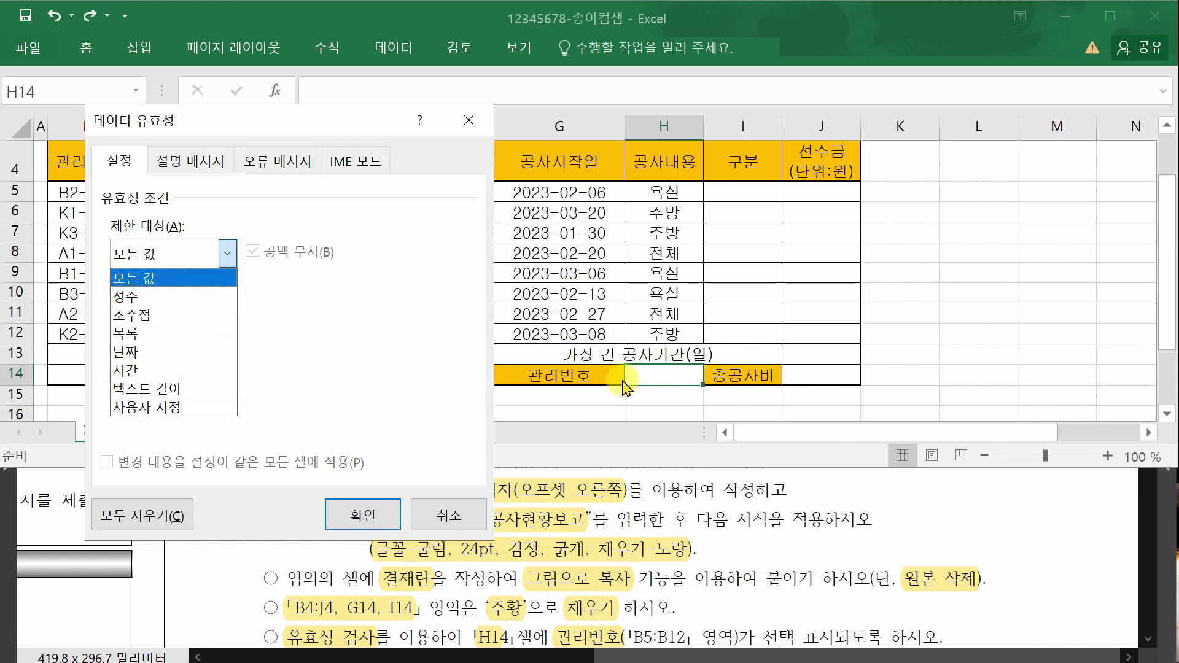
{"action": "left_click", "coordinate": [169, 334]}
{"action": "left_click", "coordinate": [160, 367]}
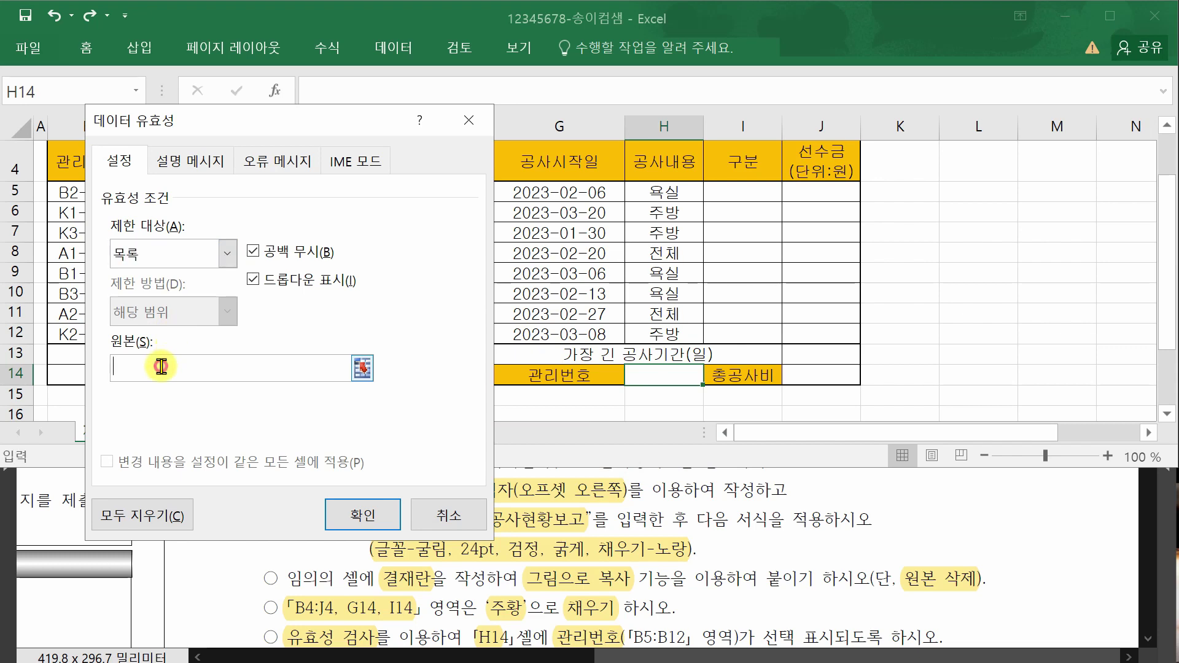
{"action": "left_click_drag", "start_coordinate": [188, 123], "coordinate": [867, 83]}
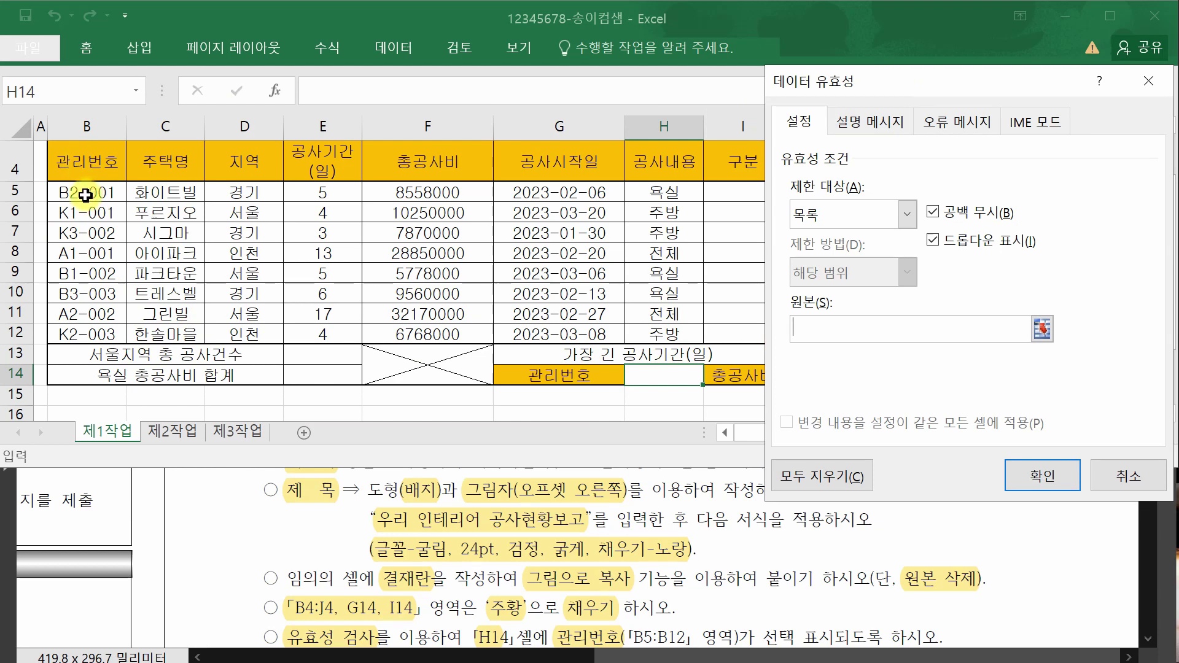
{"action": "left_click_drag", "start_coordinate": [91, 192], "coordinate": [96, 332]}
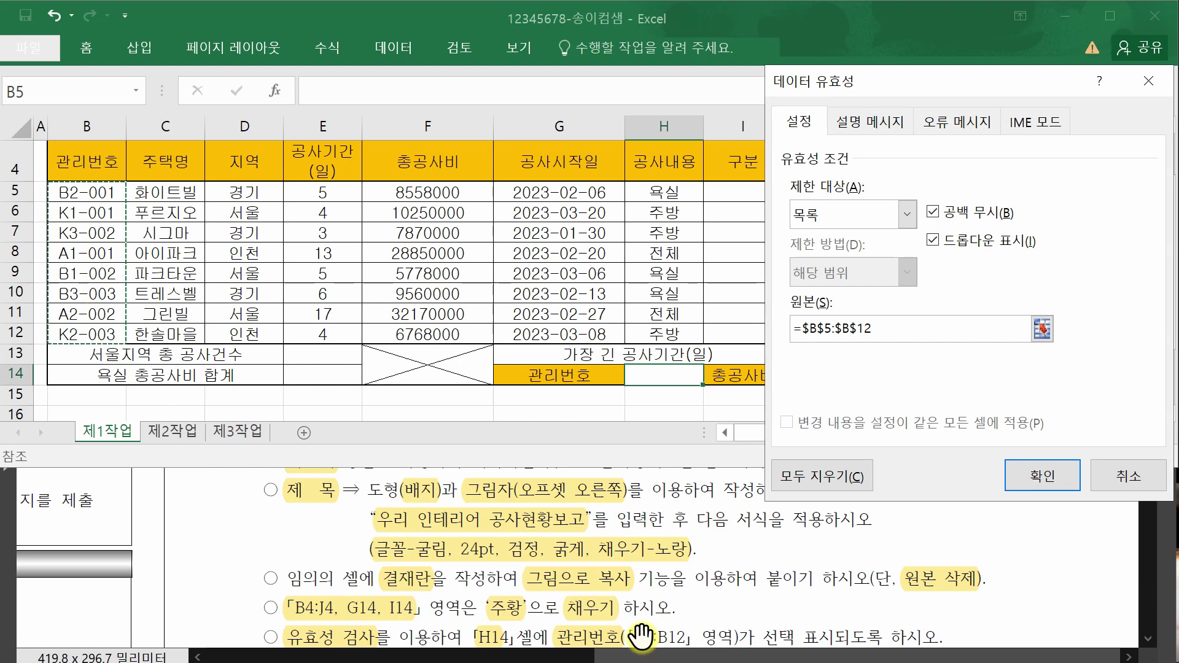
{"action": "left_click", "coordinate": [1041, 477]}
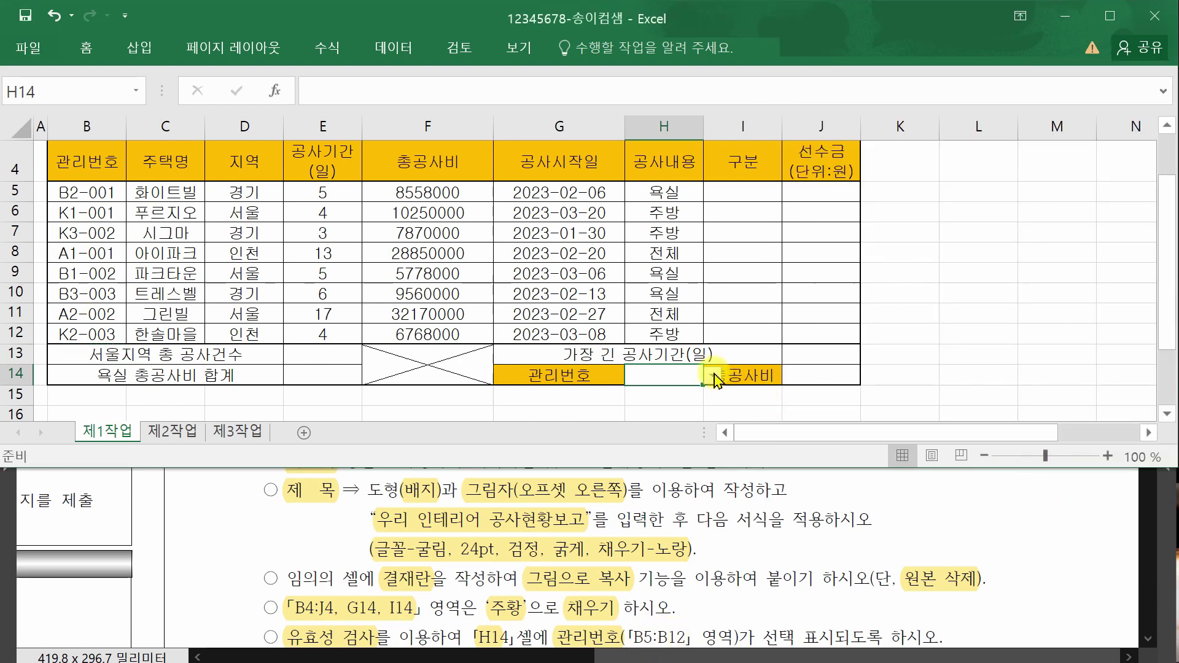
Test the validation list in H14 by choosing B2-001 and K1-001 in turn.
{"action": "left_click", "coordinate": [713, 376]}
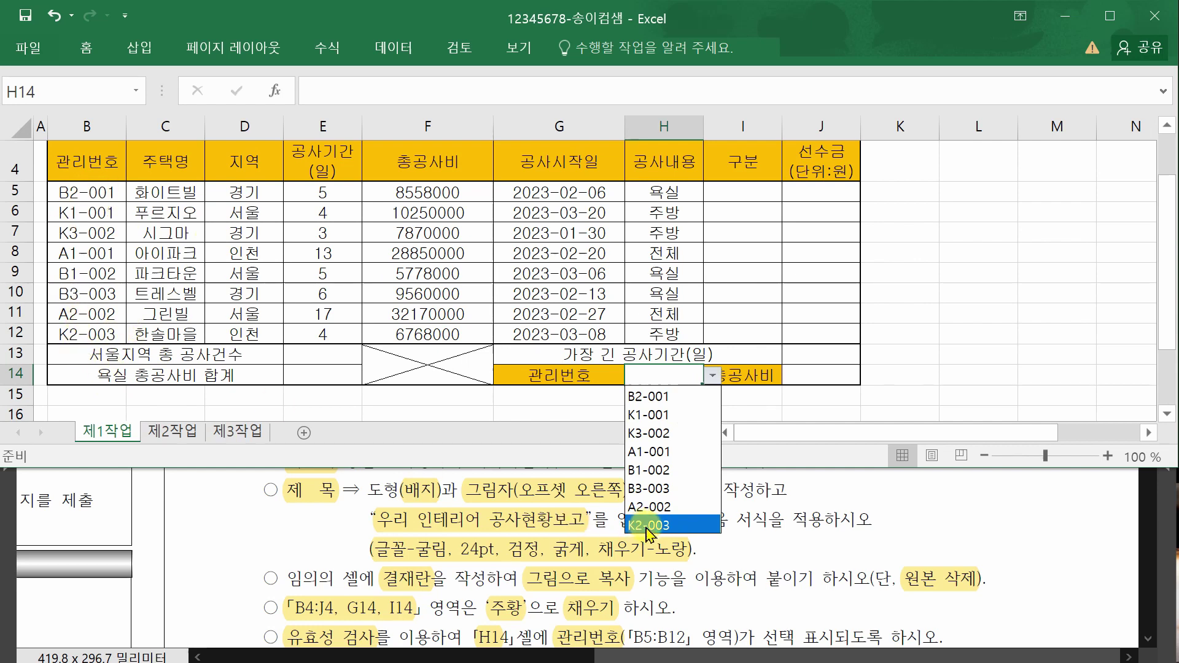
{"action": "left_click", "coordinate": [659, 396]}
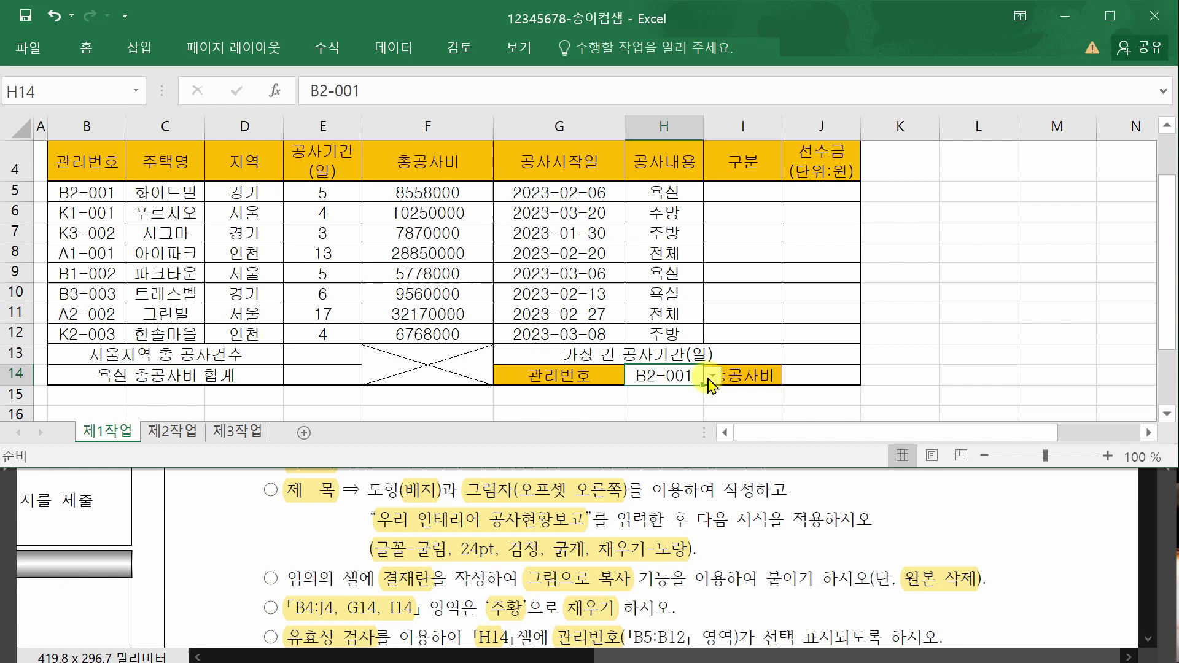
{"action": "left_click", "coordinate": [712, 375]}
{"action": "left_click", "coordinate": [680, 417]}
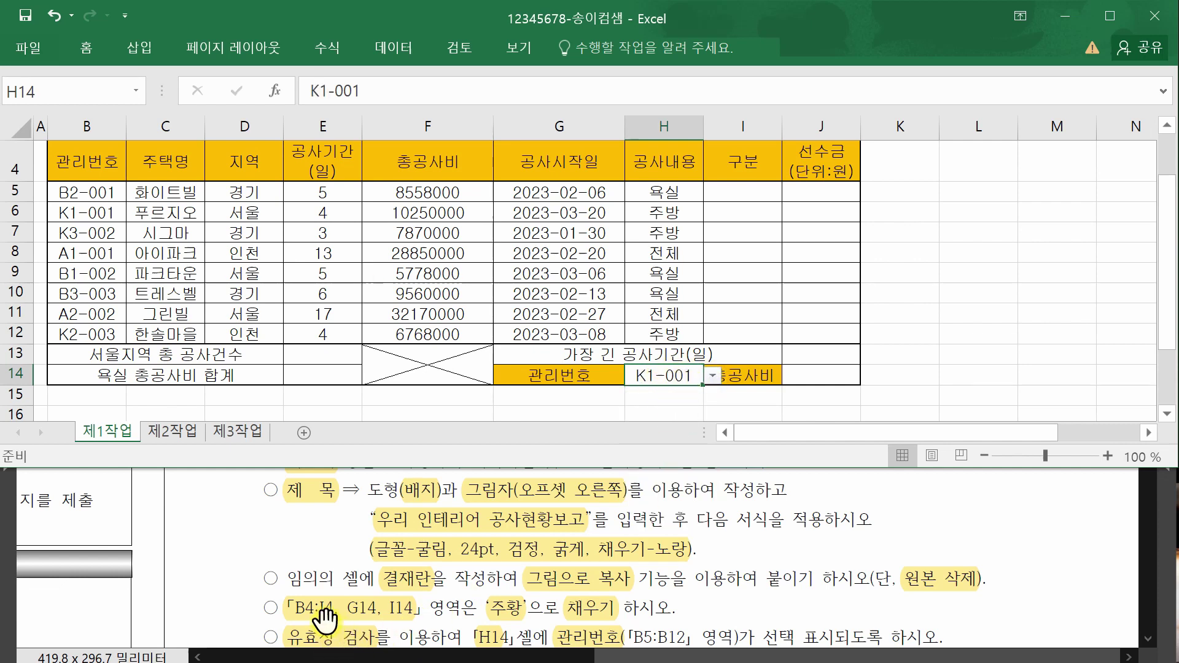
Check H14 in the exam PDF's output sample, and choose B2-001 from the cell's list in Excel.
{"action": "left_click", "coordinate": [793, 567]}
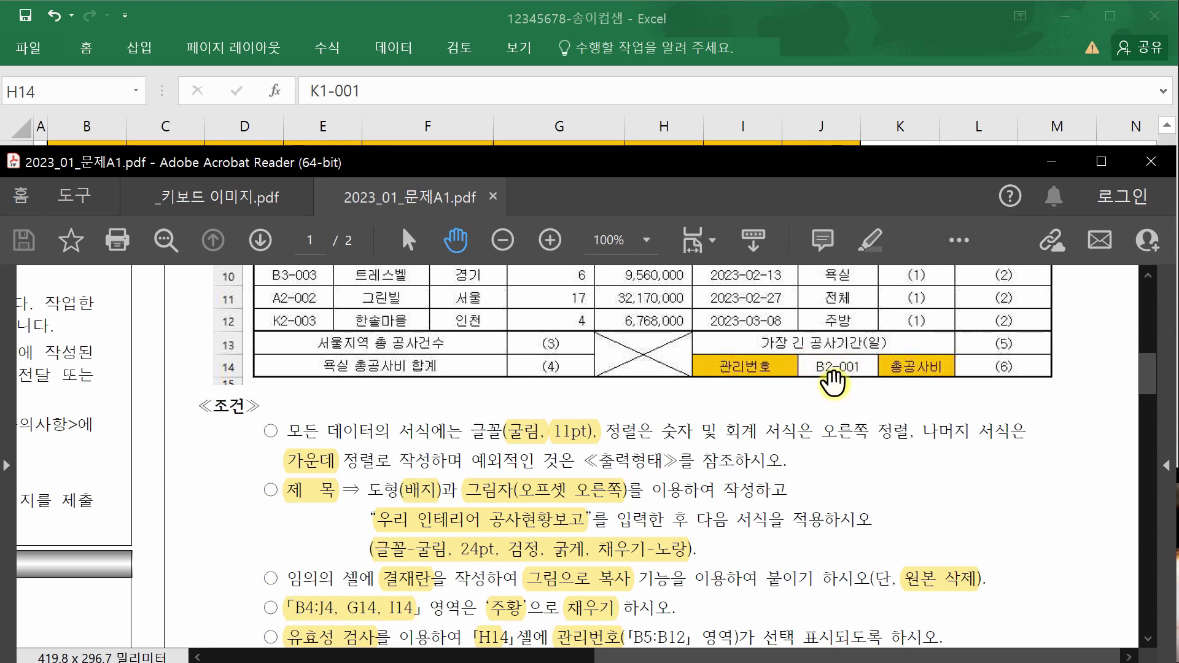
{"action": "left_click", "coordinate": [756, 28]}
{"action": "left_click", "coordinate": [712, 375]}
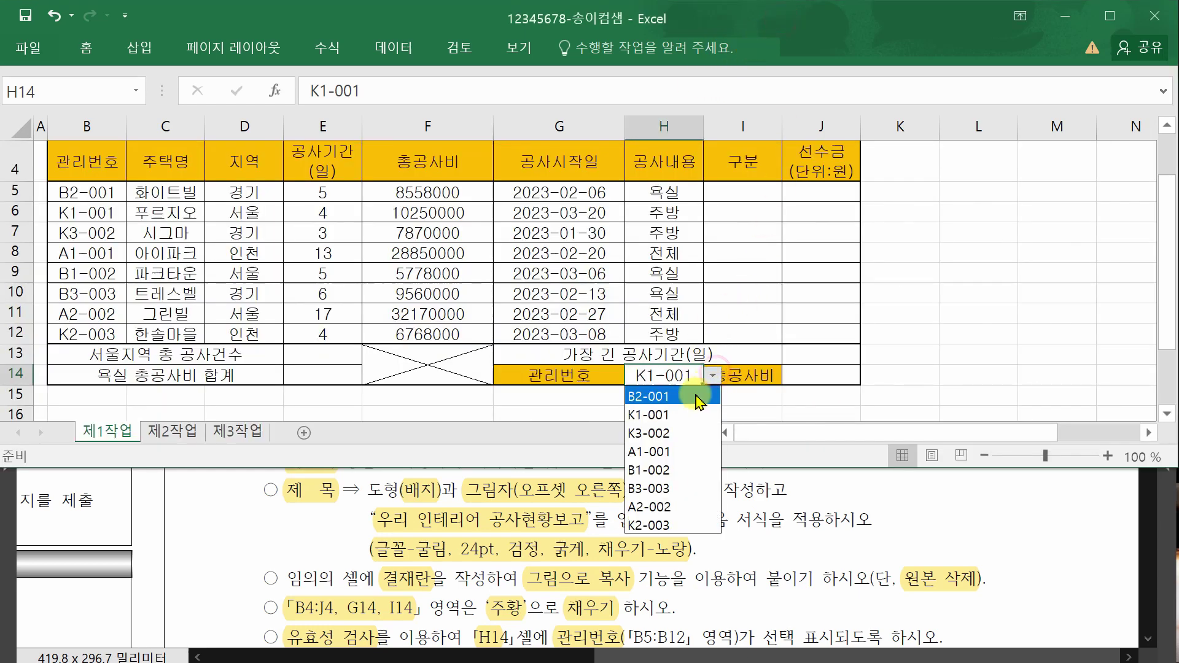
{"action": "left_click", "coordinate": [697, 398]}
{"action": "left_click", "coordinate": [978, 373]}
Read the F5:F12 cell format condition in the exam PDF, and open the custom (사용자 지정) number formats for that range in Excel.
{"action": "left_click", "coordinate": [1030, 551]}
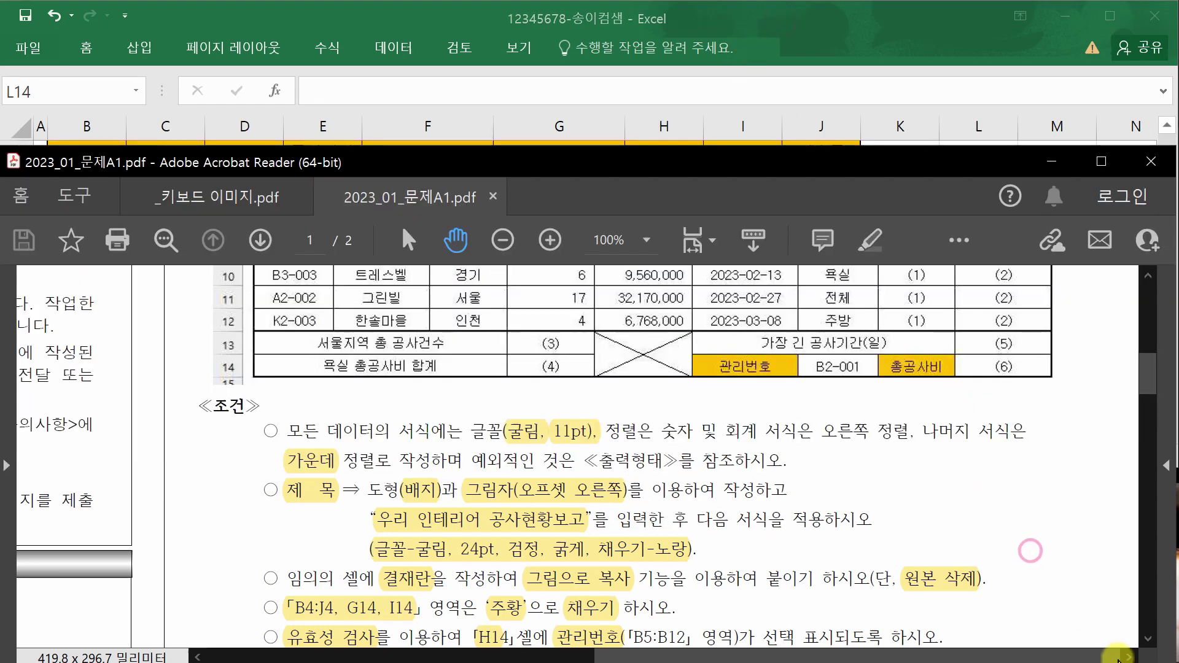
{"action": "scroll", "coordinate": [1142, 642], "scroll_direction": "down", "scroll_amount": 2}
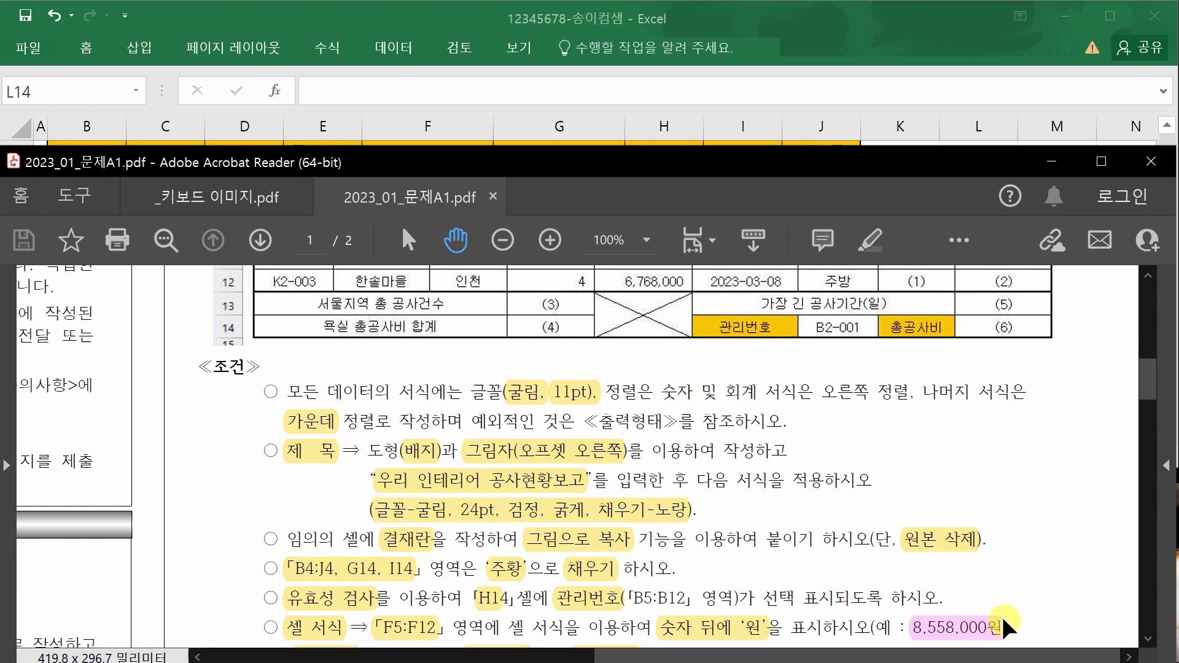
{"action": "left_click", "coordinate": [724, 18]}
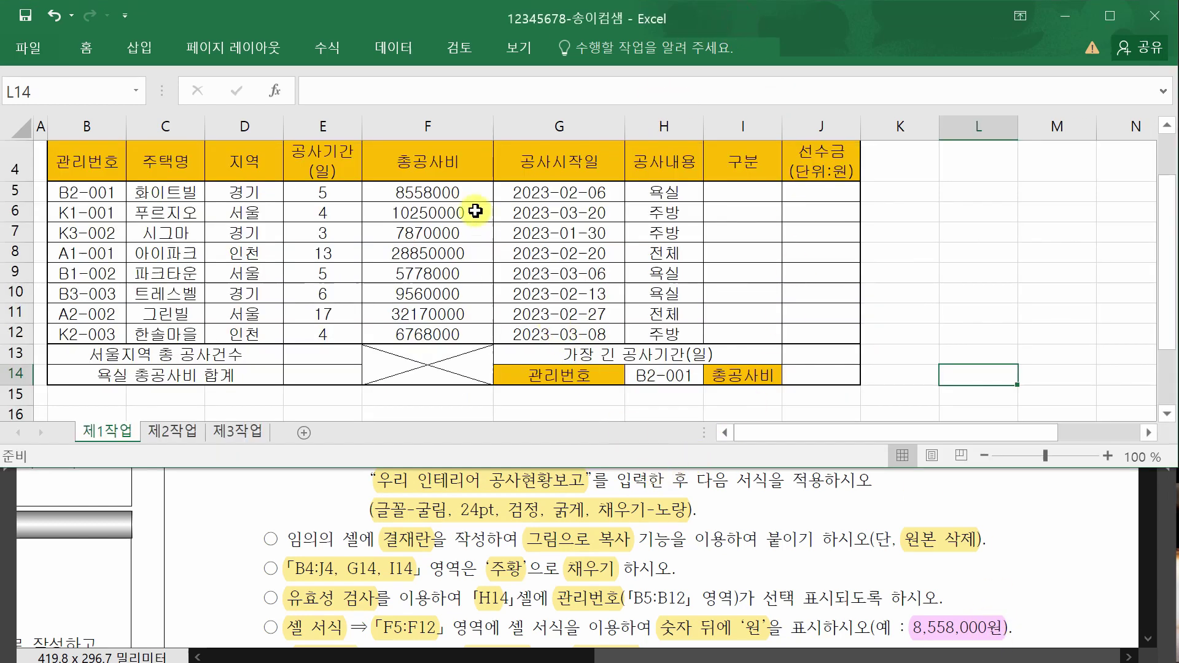
{"action": "left_click_drag", "start_coordinate": [459, 194], "coordinate": [460, 337]}
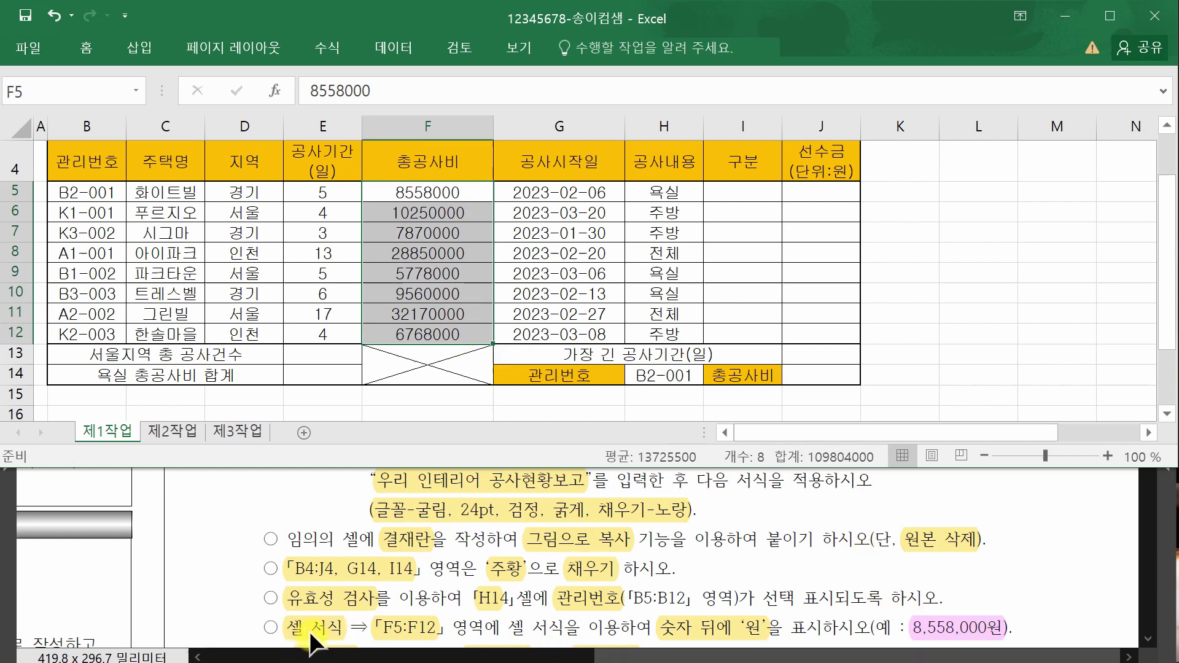
{"action": "right_click", "coordinate": [476, 232]}
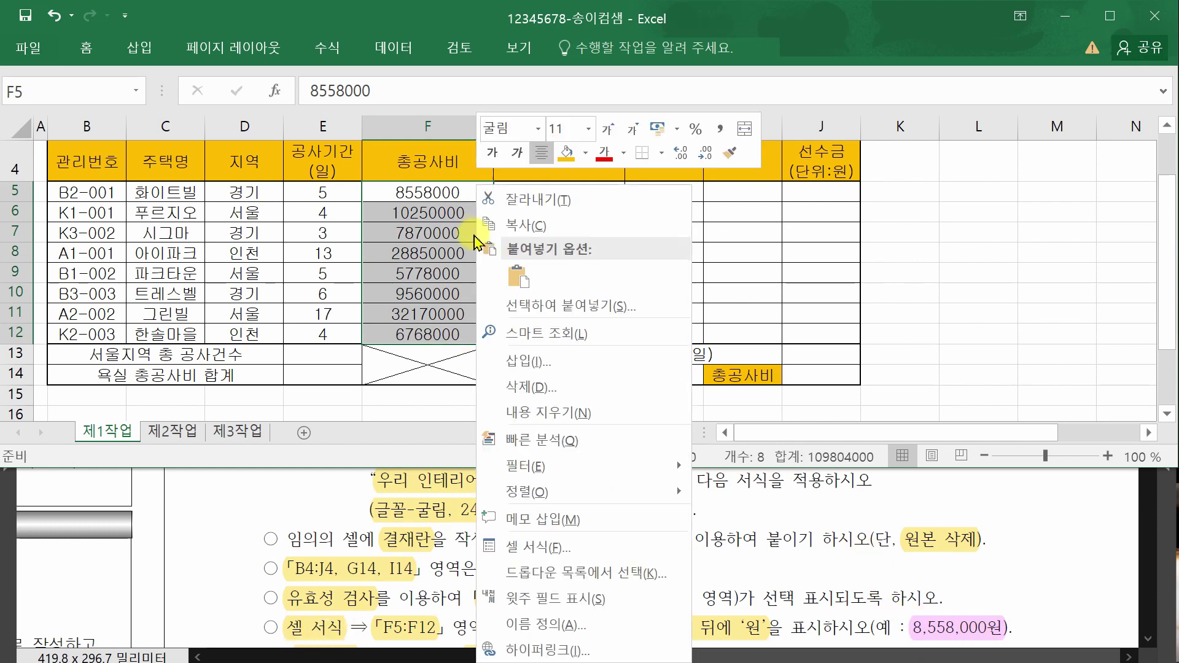
{"action": "left_click", "coordinate": [592, 544]}
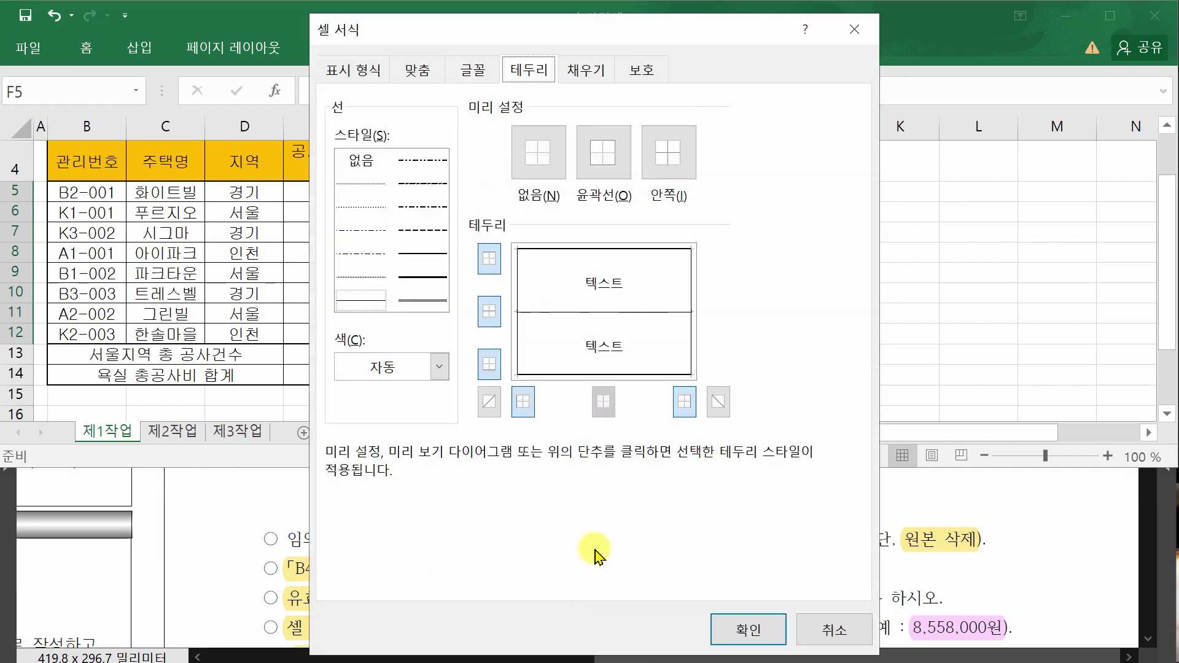
{"action": "left_click", "coordinate": [369, 64]}
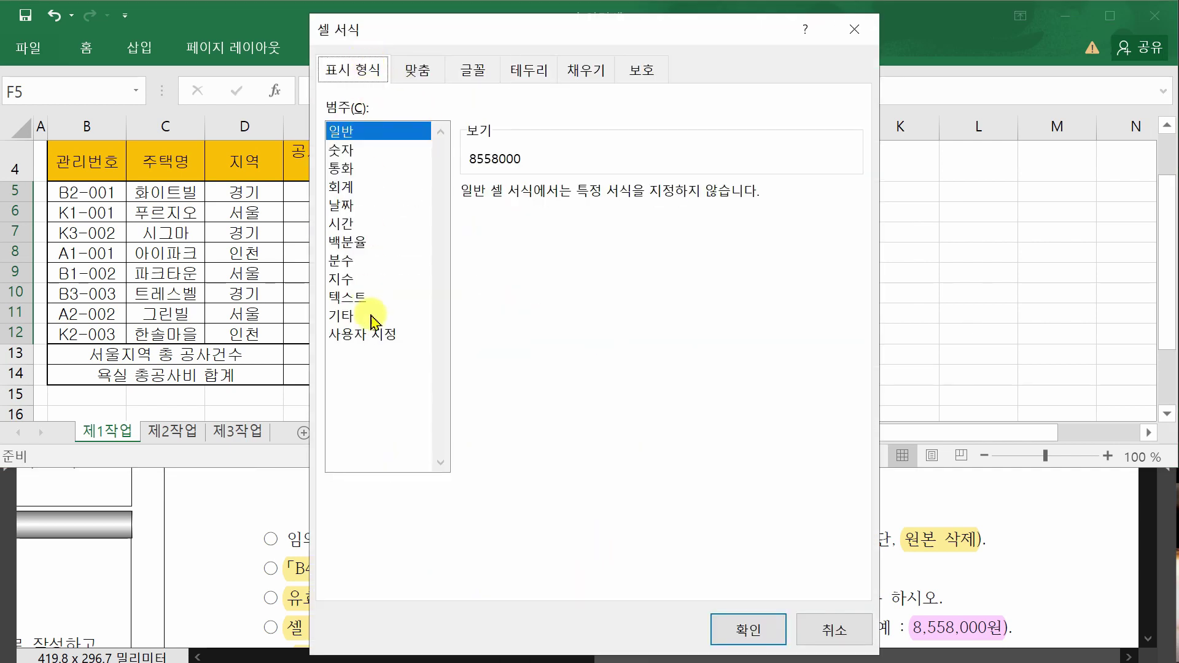
{"action": "left_click", "coordinate": [370, 336]}
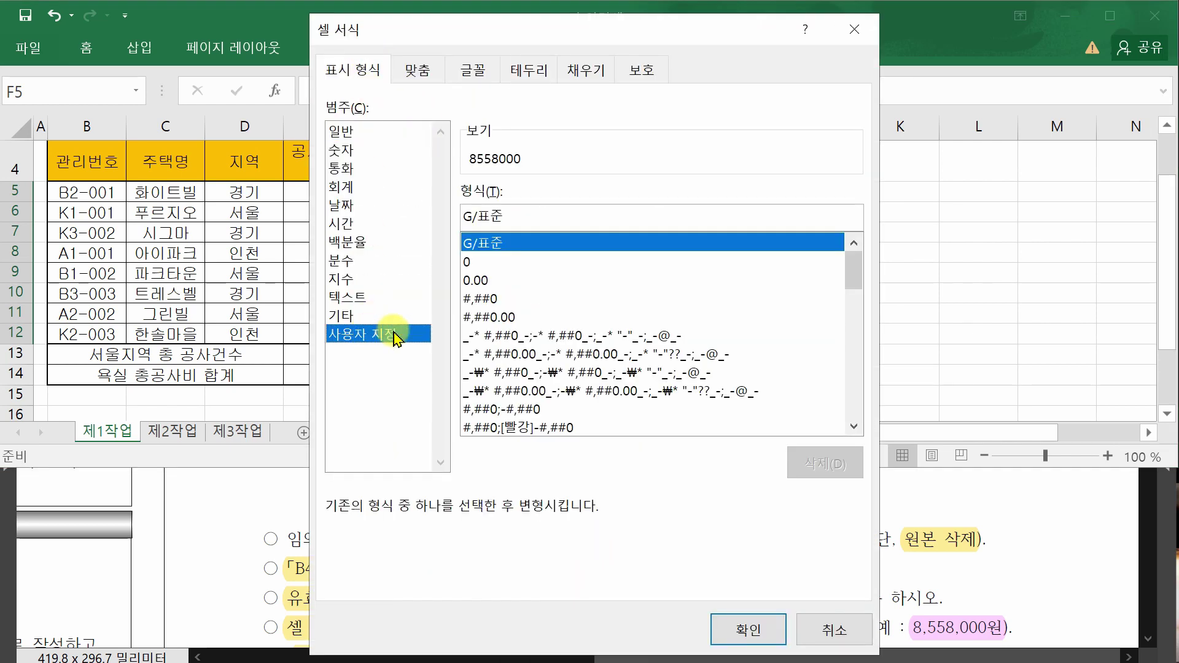
{"action": "left_click_drag", "start_coordinate": [568, 37], "coordinate": [326, 31]}
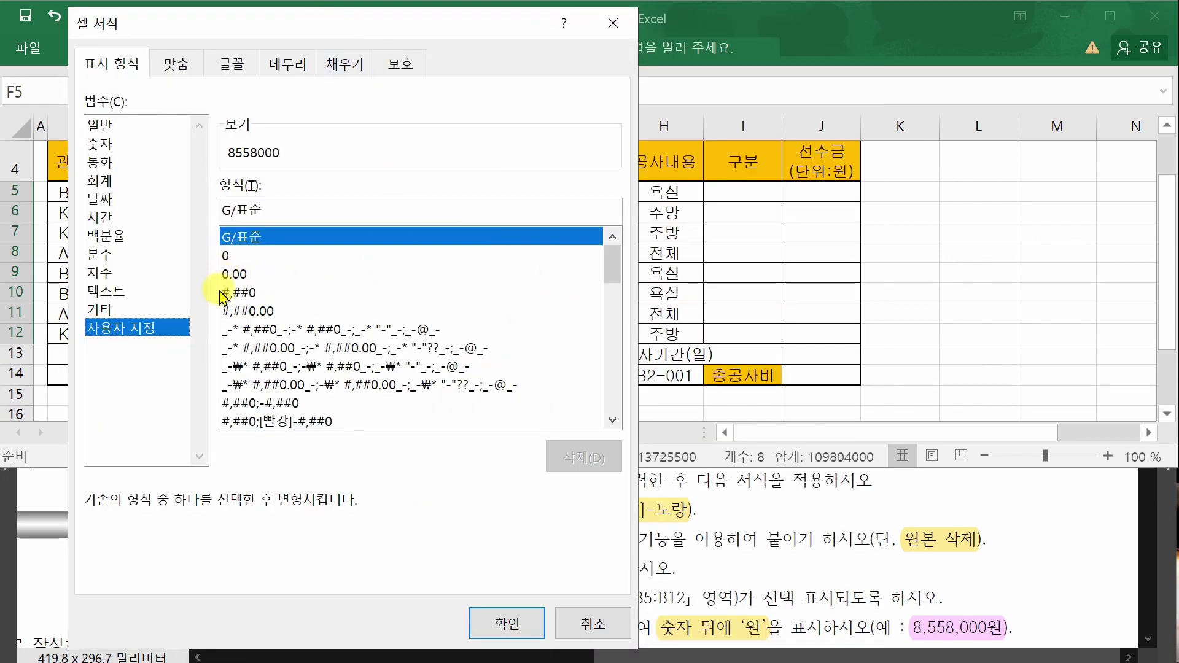
Compare the previews of the custom formats 0, 0.00, #,##0 and #,##0.00 for the 총공사비 amounts.
{"action": "left_click", "coordinate": [236, 257]}
{"action": "left_click", "coordinate": [244, 274]}
{"action": "left_click", "coordinate": [246, 294]}
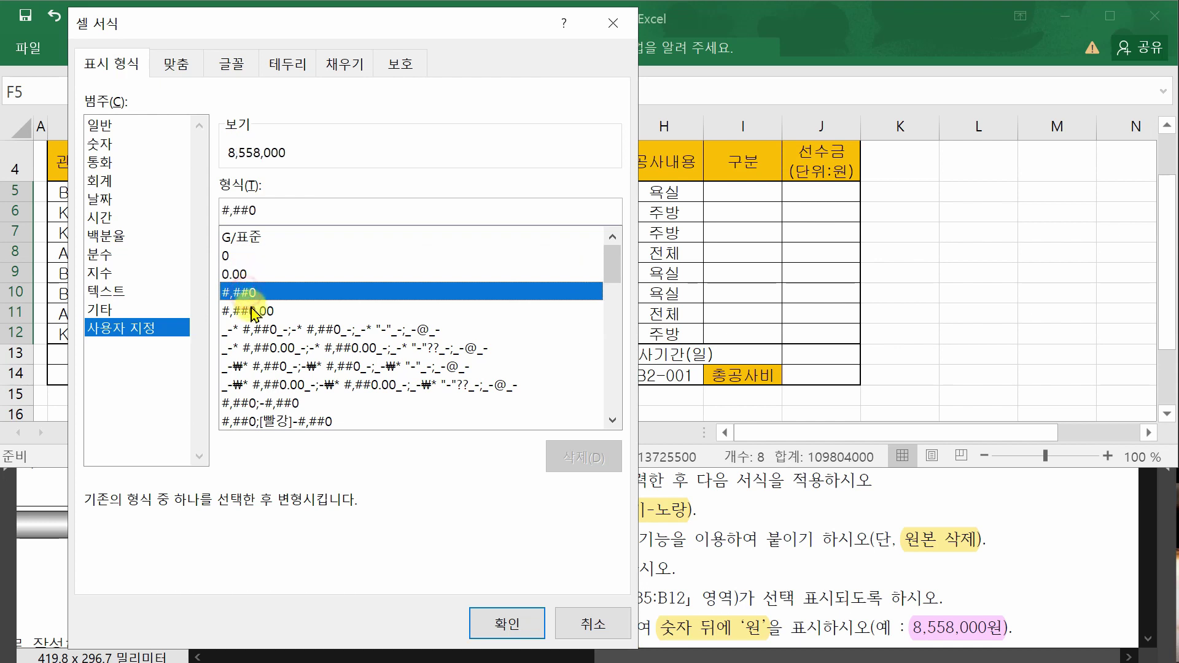
{"action": "left_click", "coordinate": [246, 312]}
{"action": "left_click", "coordinate": [239, 258]}
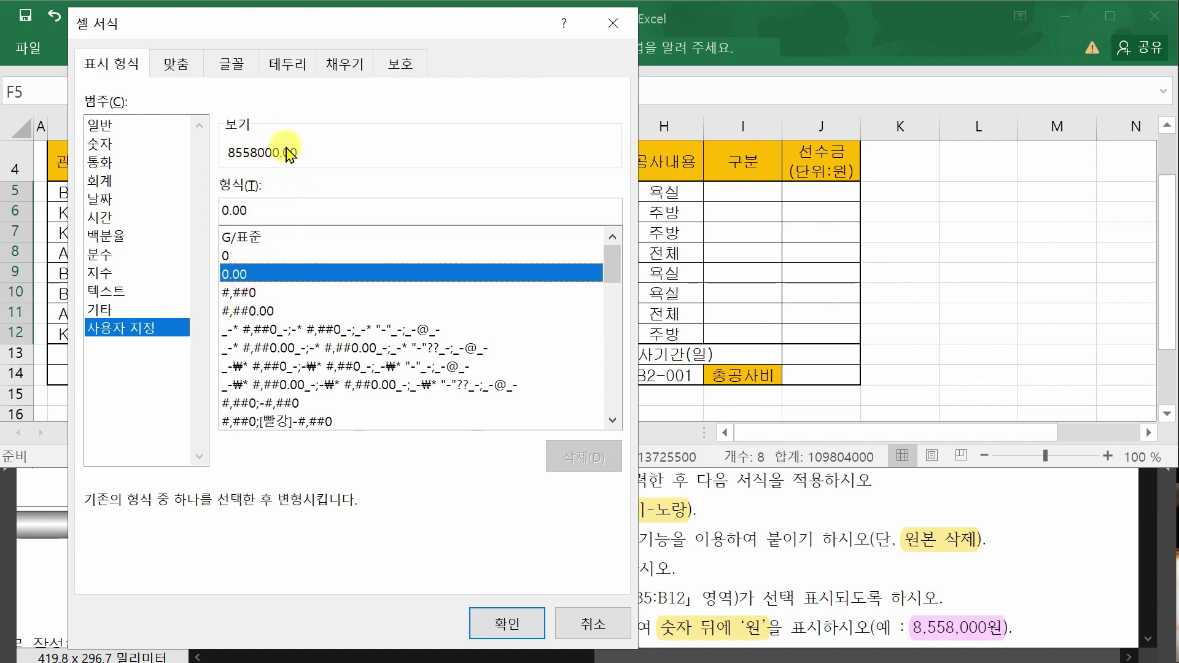
{"action": "left_click", "coordinate": [258, 293]}
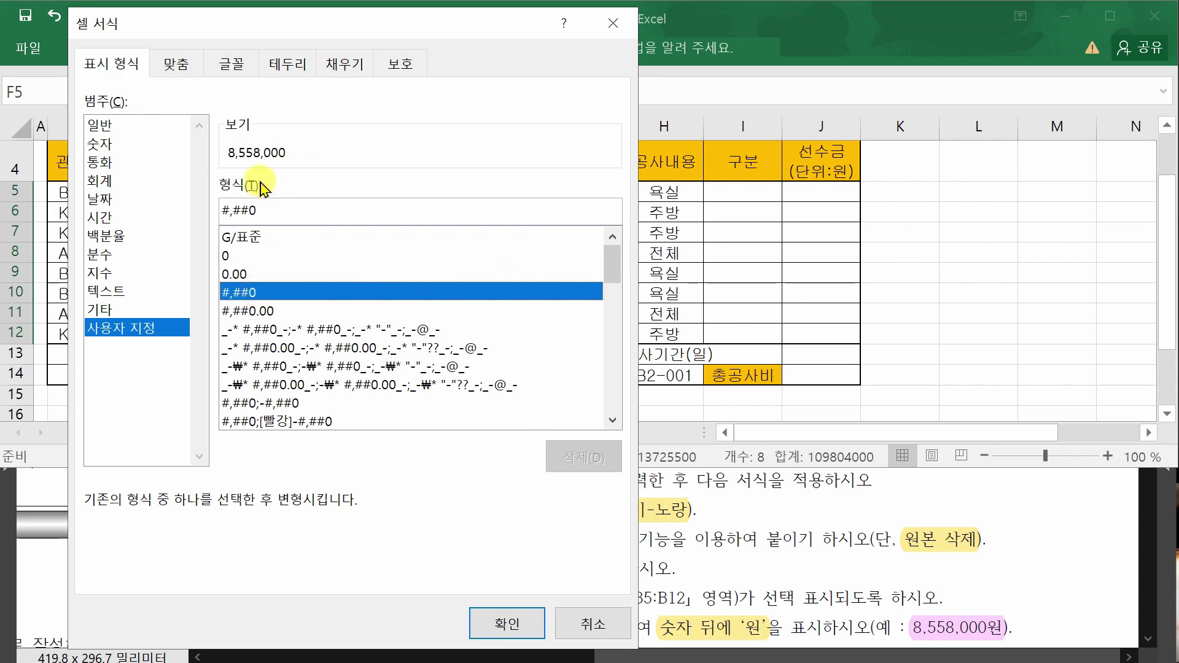
{"action": "left_click", "coordinate": [261, 313]}
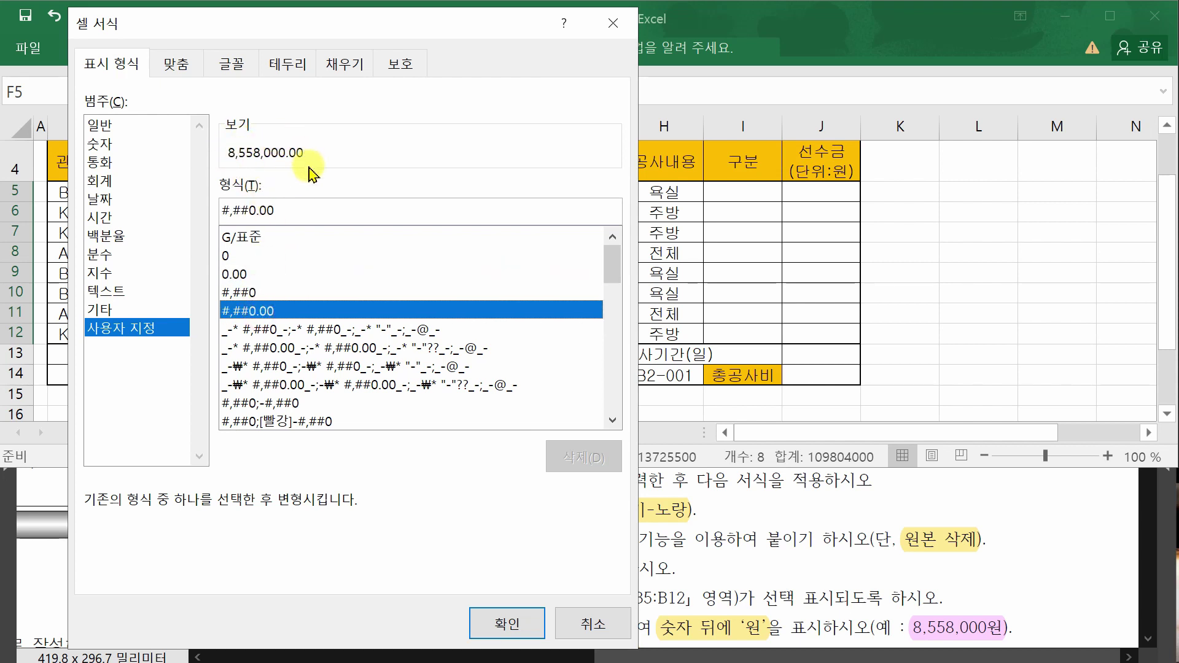
{"action": "left_click", "coordinate": [284, 257]}
{"action": "left_click", "coordinate": [288, 275]}
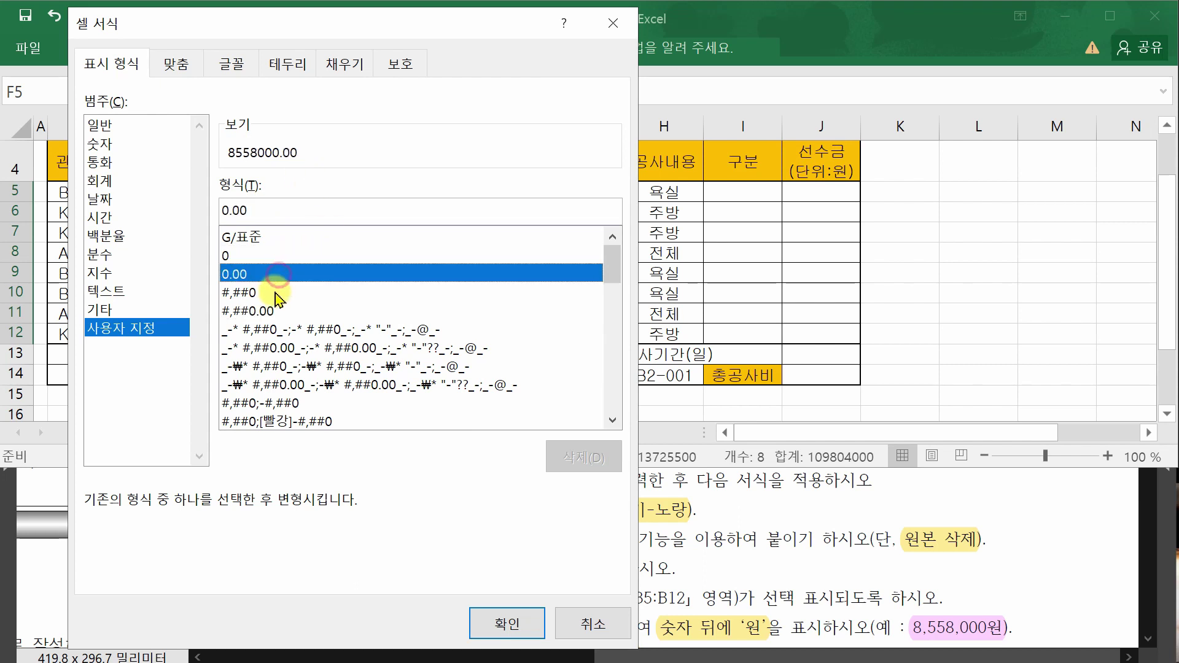
{"action": "left_click", "coordinate": [279, 294]}
{"action": "left_click", "coordinate": [274, 312]}
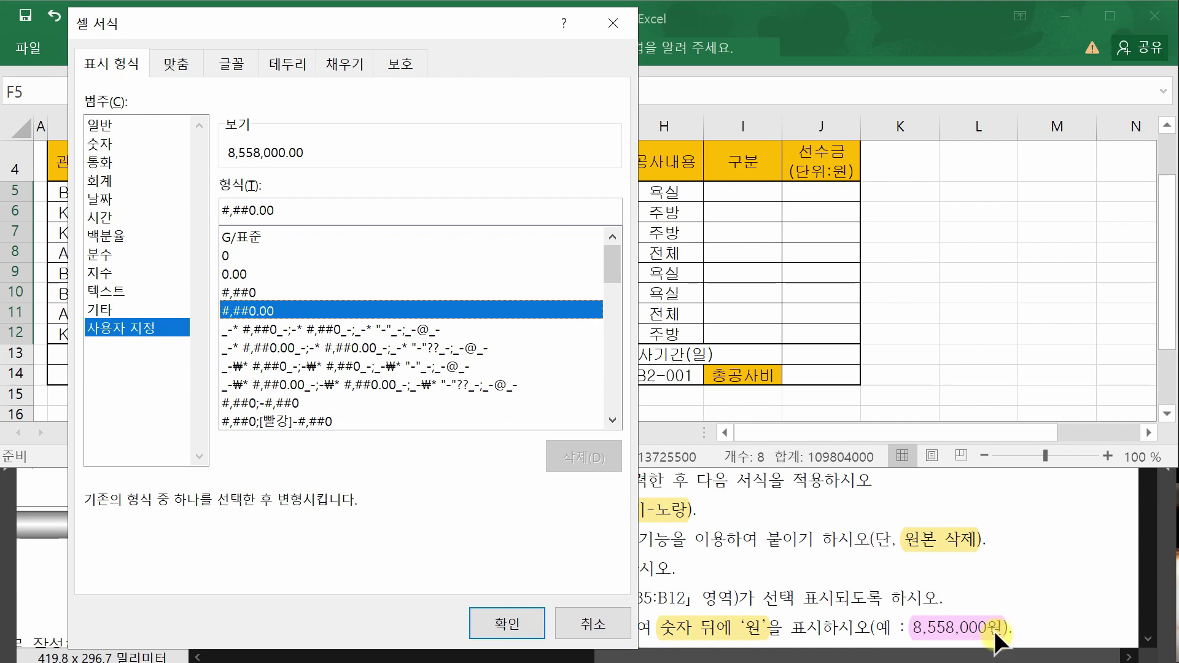
Apply the custom number format #,##0"원" to F5:F12.
{"action": "left_click", "coordinate": [244, 293]}
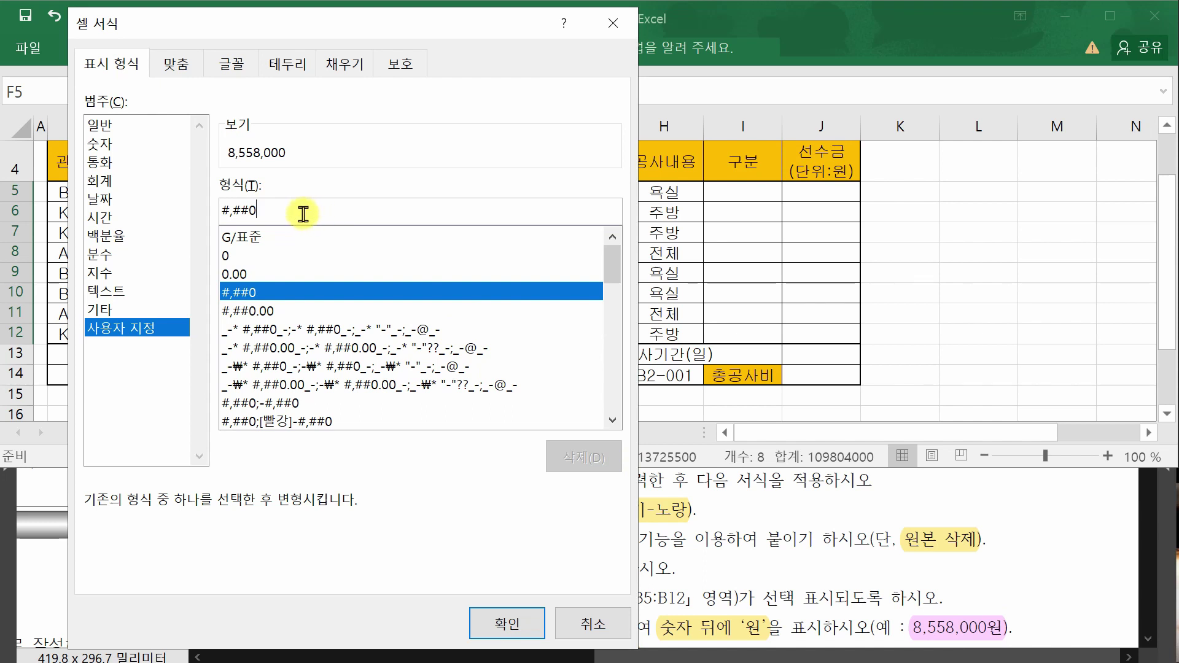
{"action": "type", "text": "\"원"}
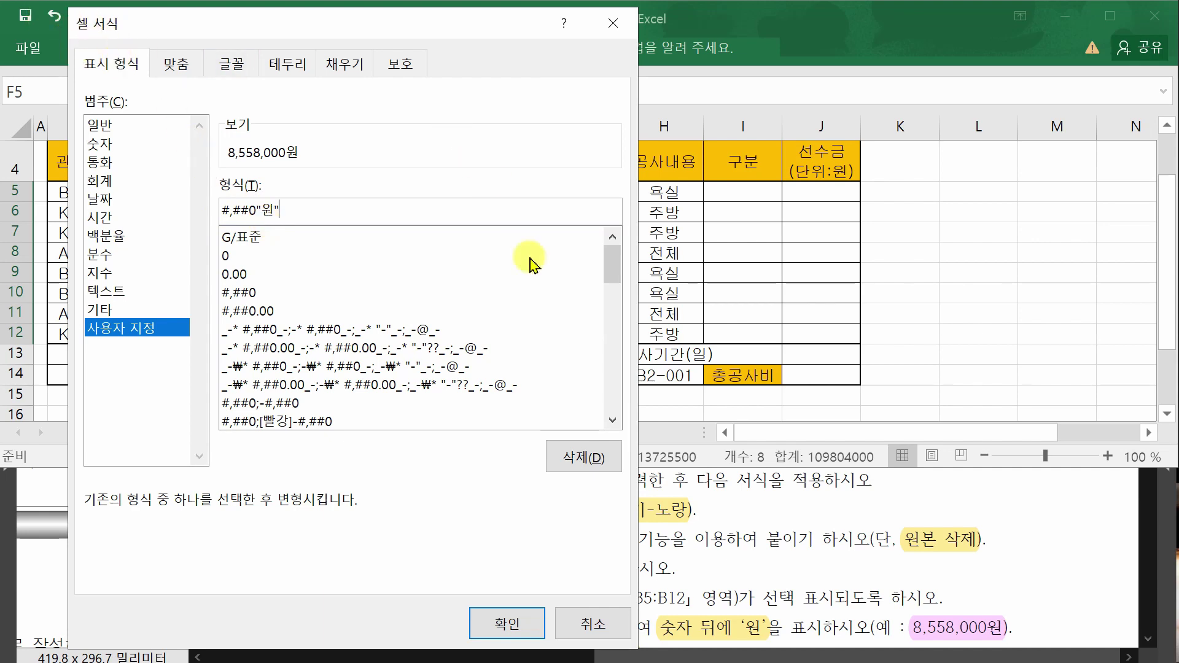
{"action": "left_click", "coordinate": [517, 625]}
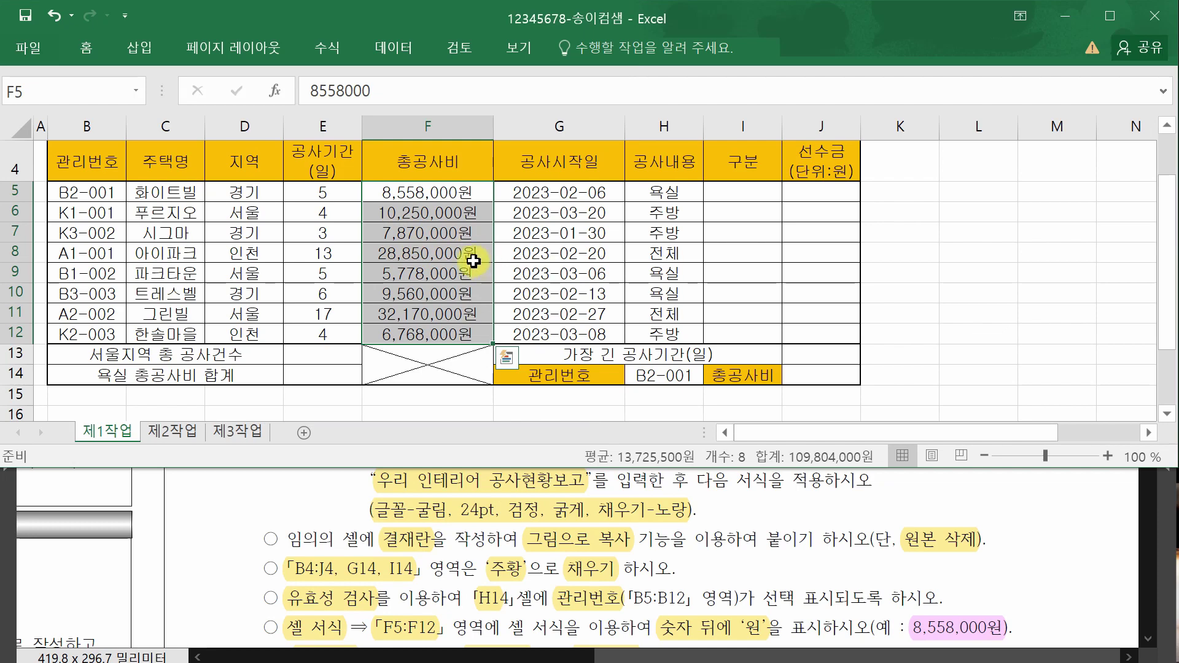
Check the 총공사비 alignment in the exam PDF's output sample, and right-align F5:F12 in Excel.
{"action": "left_click", "coordinate": [1037, 608]}
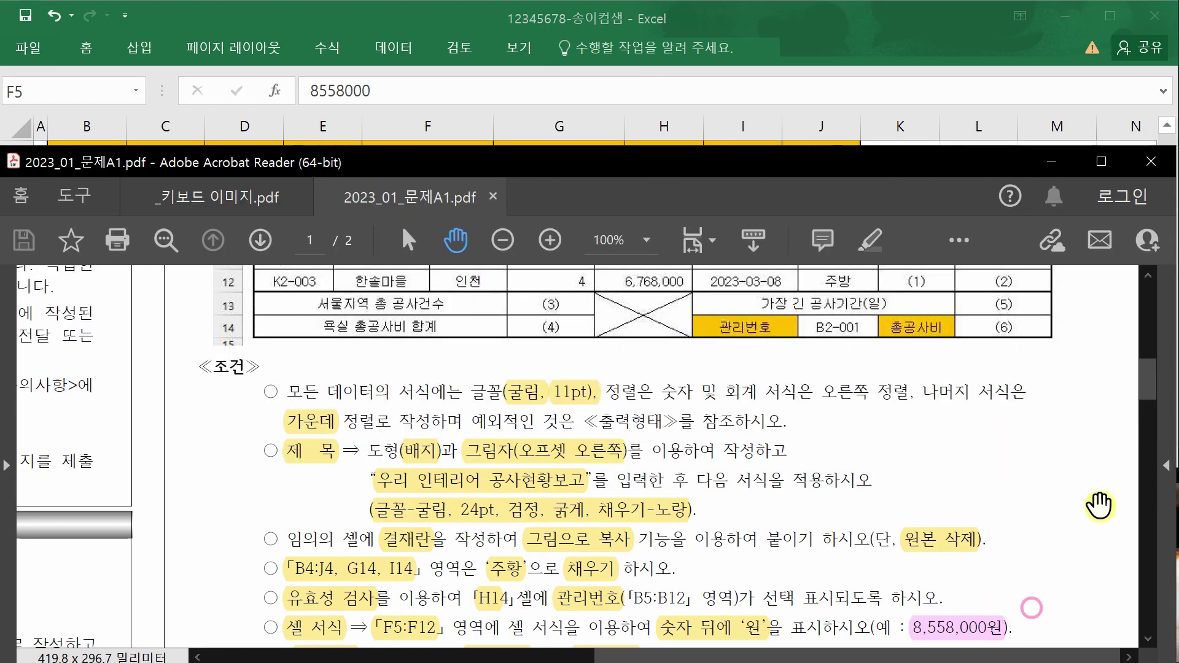
{"action": "left_click_drag", "start_coordinate": [1145, 384], "coordinate": [1145, 317]}
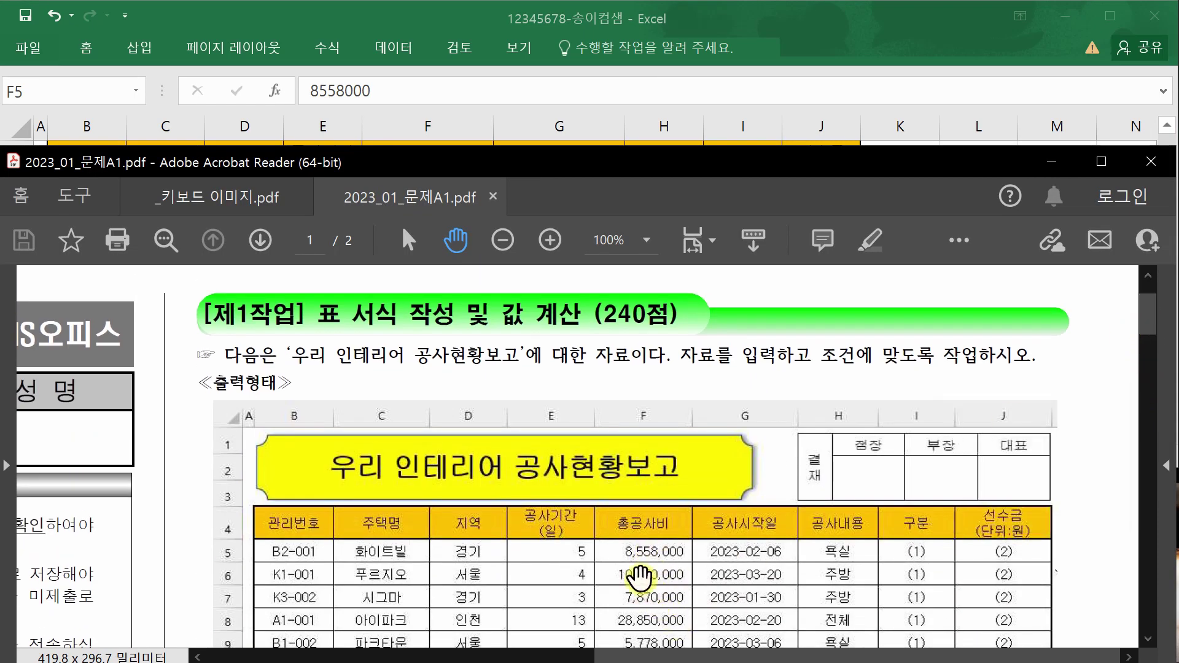
{"action": "left_click", "coordinate": [599, 18]}
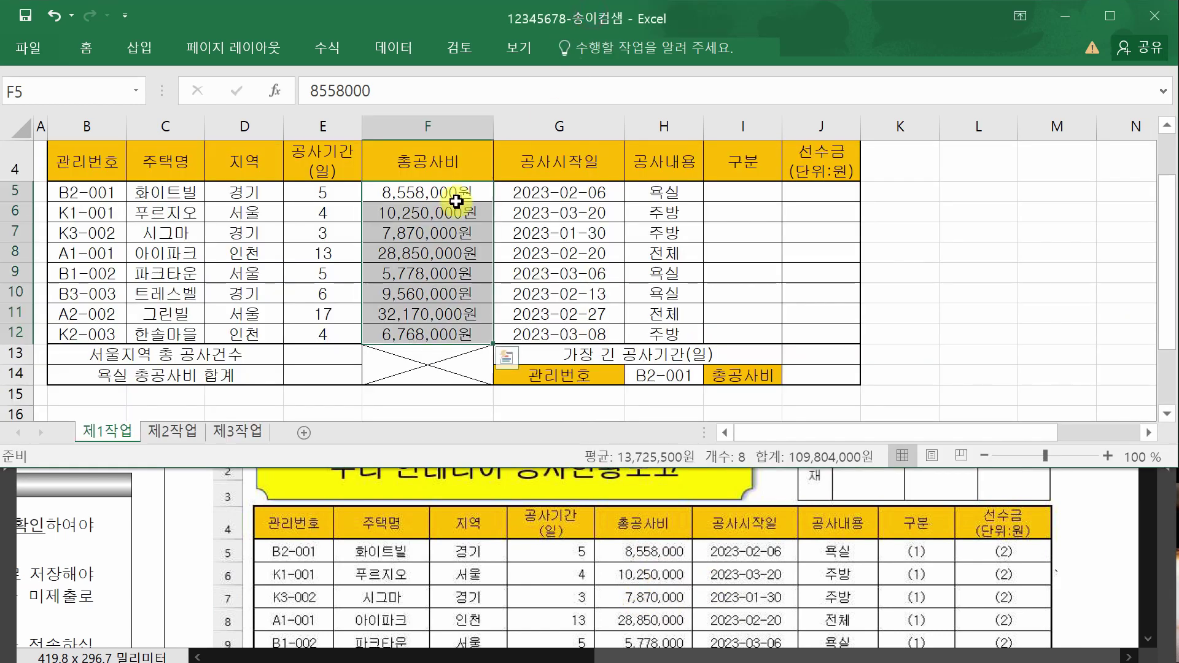
{"action": "left_click", "coordinate": [83, 48]}
{"action": "left_click", "coordinate": [490, 131]}
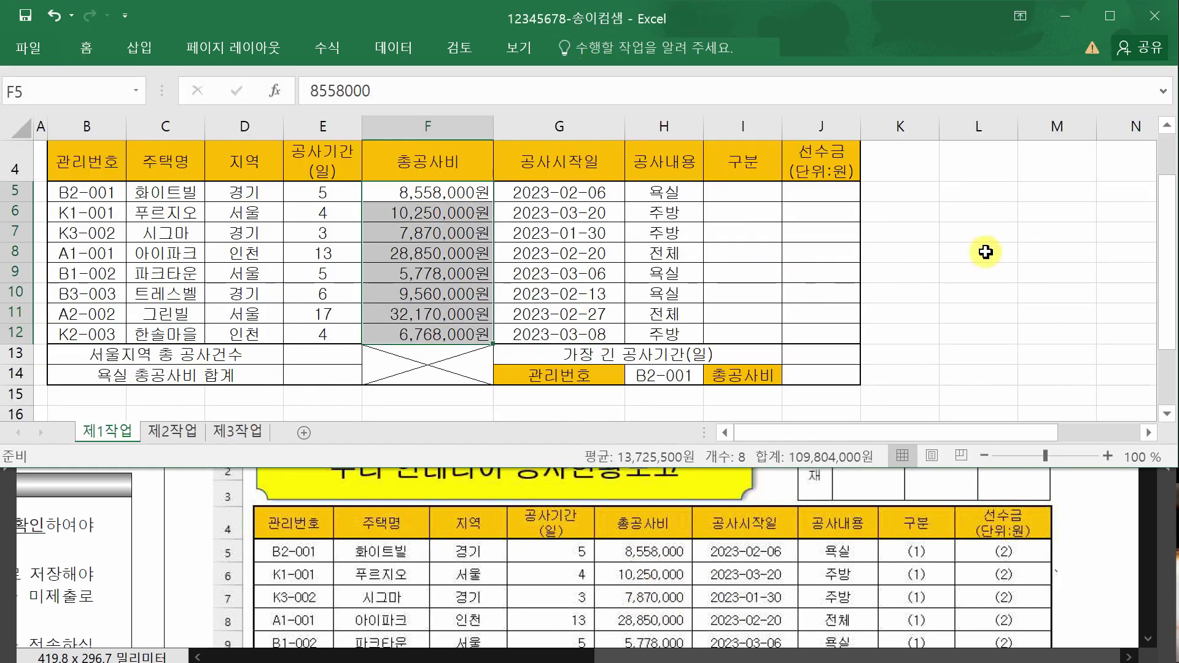
Right-align the 공사기간 values in E5:E12 to match the exam PDF's output sample.
{"action": "left_click", "coordinate": [985, 252]}
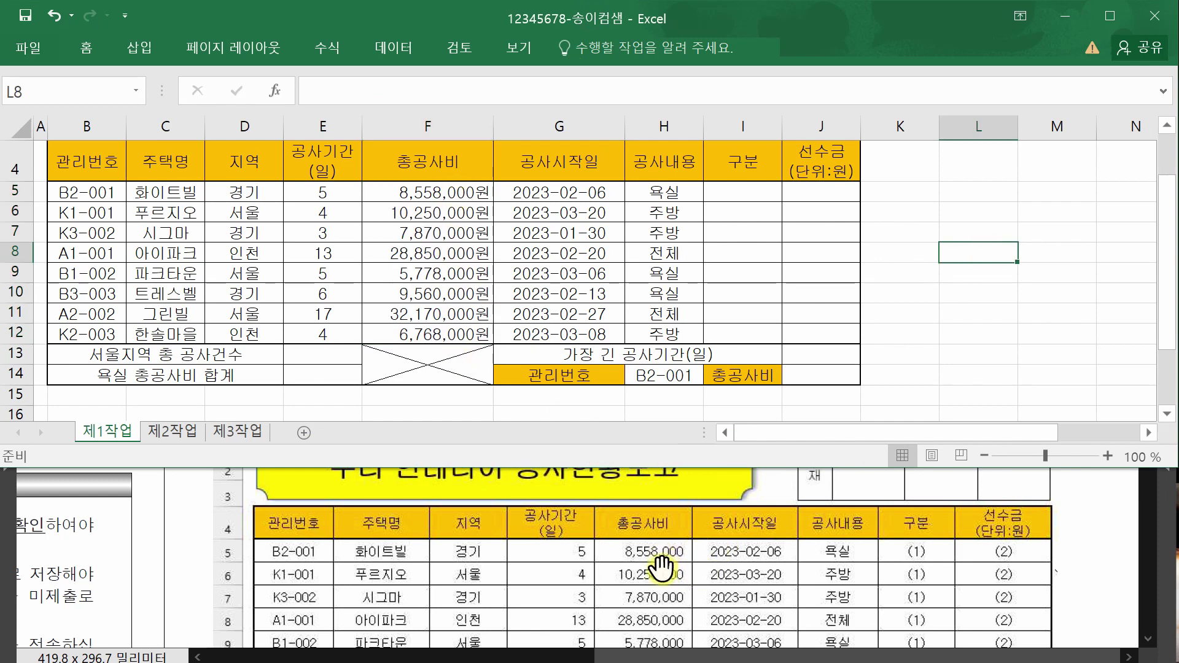
{"action": "left_click_drag", "start_coordinate": [327, 192], "coordinate": [336, 339]}
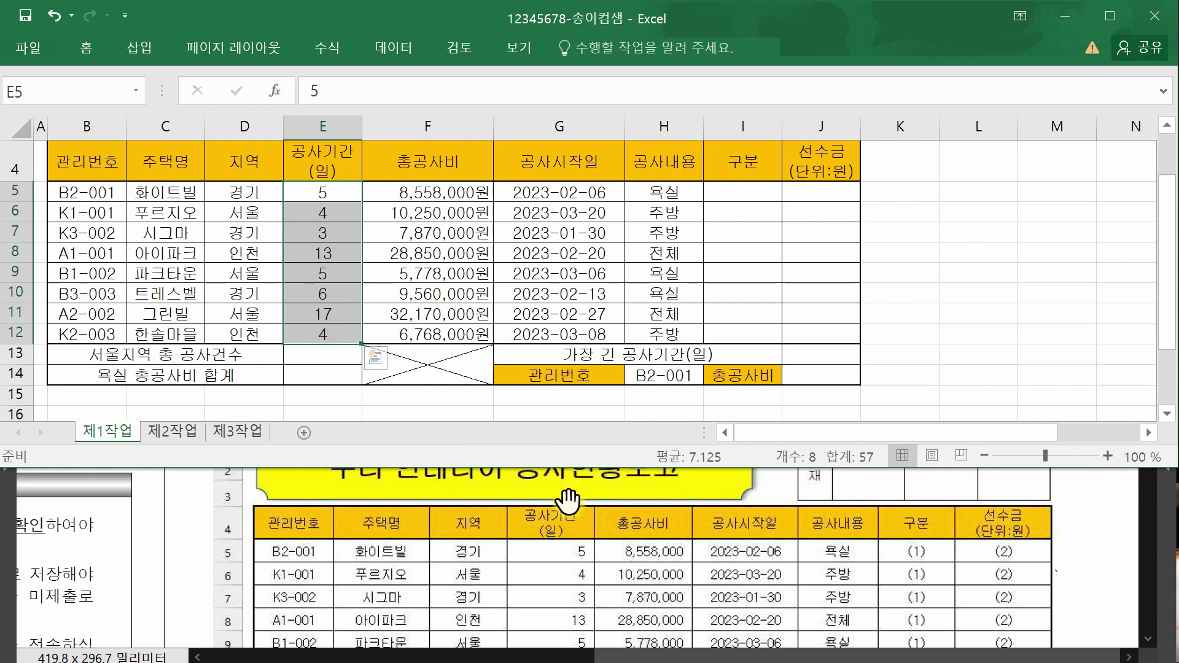
{"action": "left_click", "coordinate": [88, 54]}
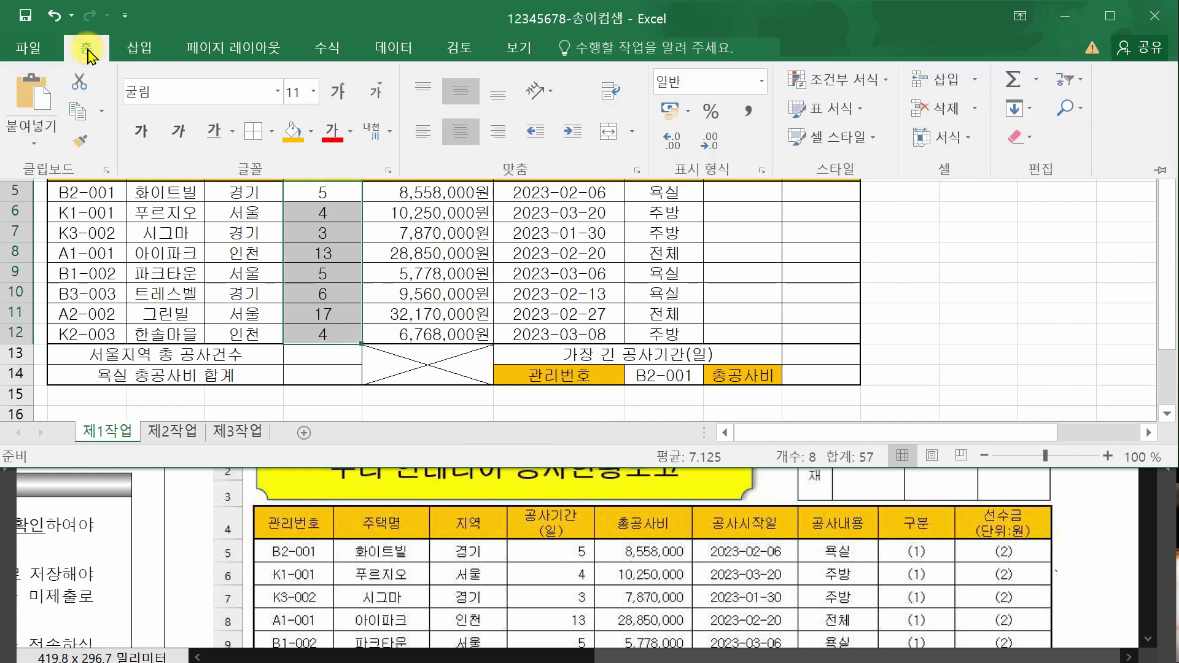
{"action": "left_click", "coordinate": [499, 141]}
{"action": "left_click", "coordinate": [928, 286]}
{"action": "left_click", "coordinate": [514, 316]}
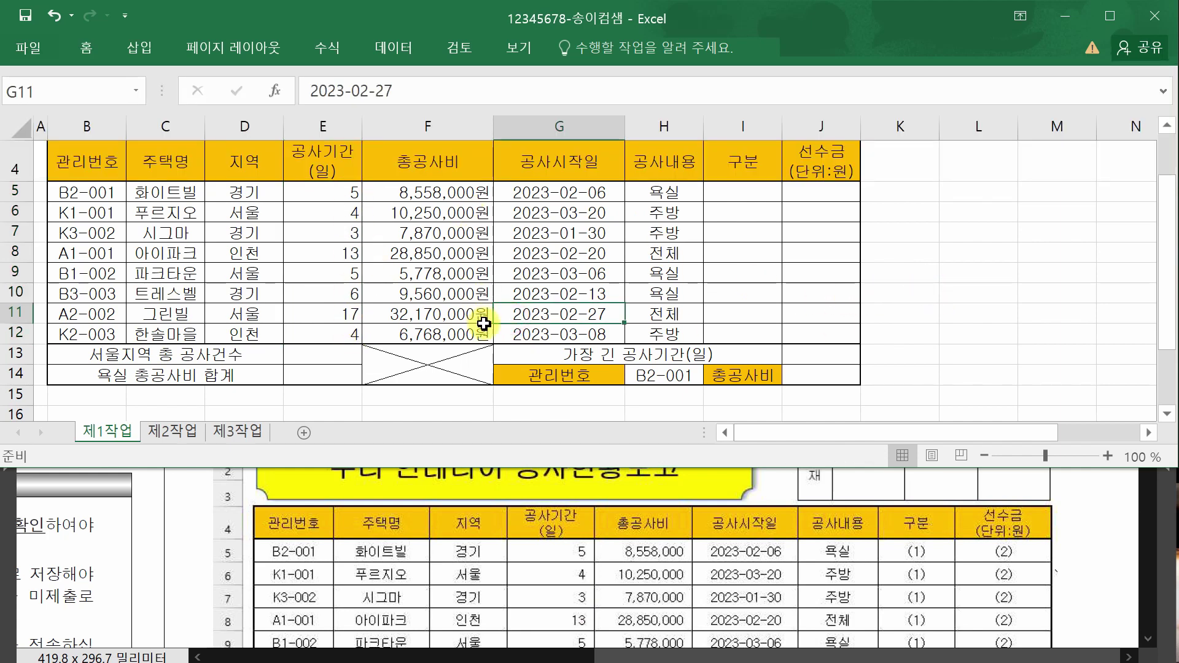
Apply the comma style (쉼표 스타일) to E5:E12 and check which number format category the range uses.
{"action": "left_click_drag", "start_coordinate": [354, 201], "coordinate": [350, 328]}
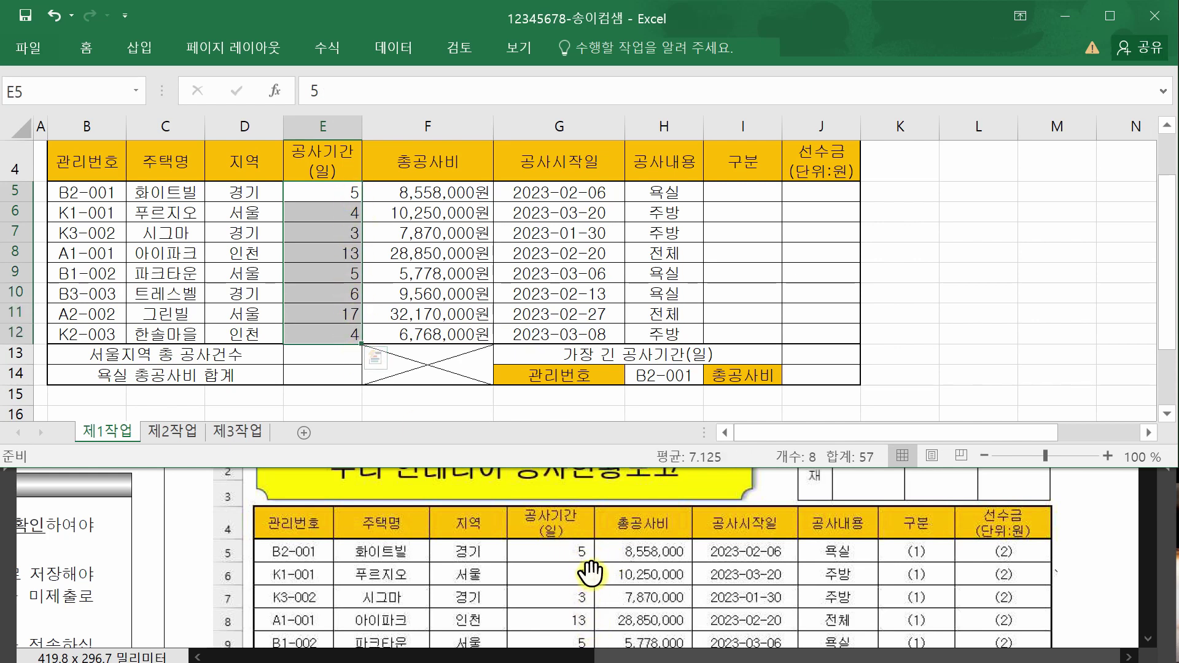
{"action": "left_click", "coordinate": [87, 53]}
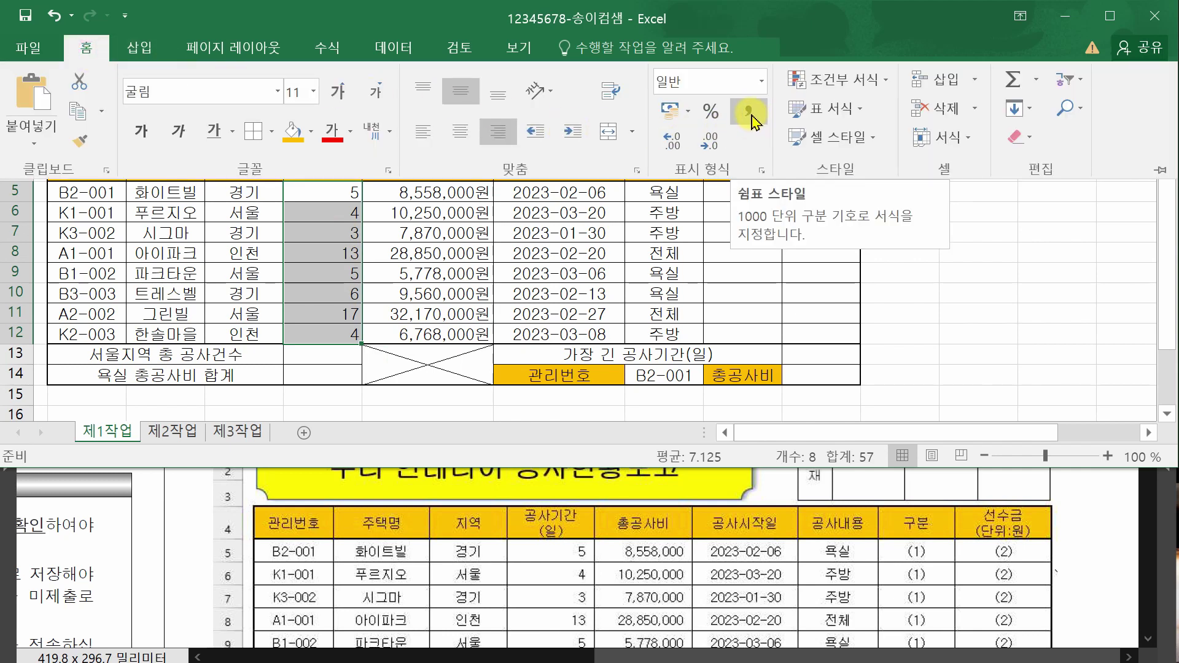
{"action": "left_click", "coordinate": [748, 113]}
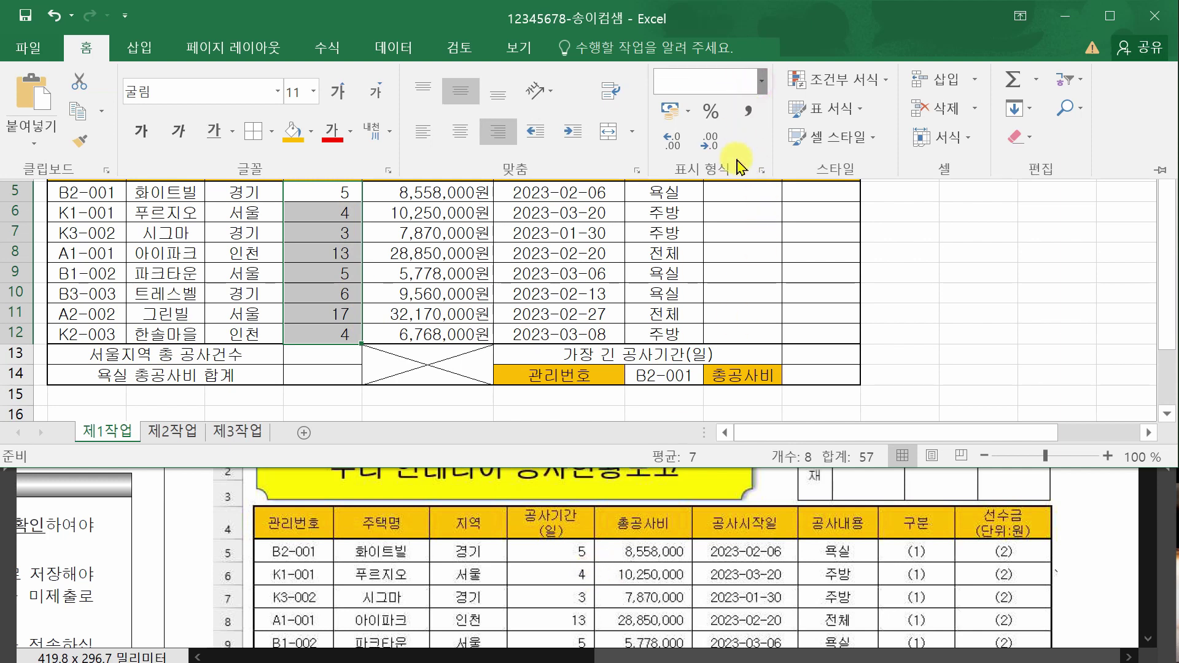
{"action": "left_click", "coordinate": [760, 84]}
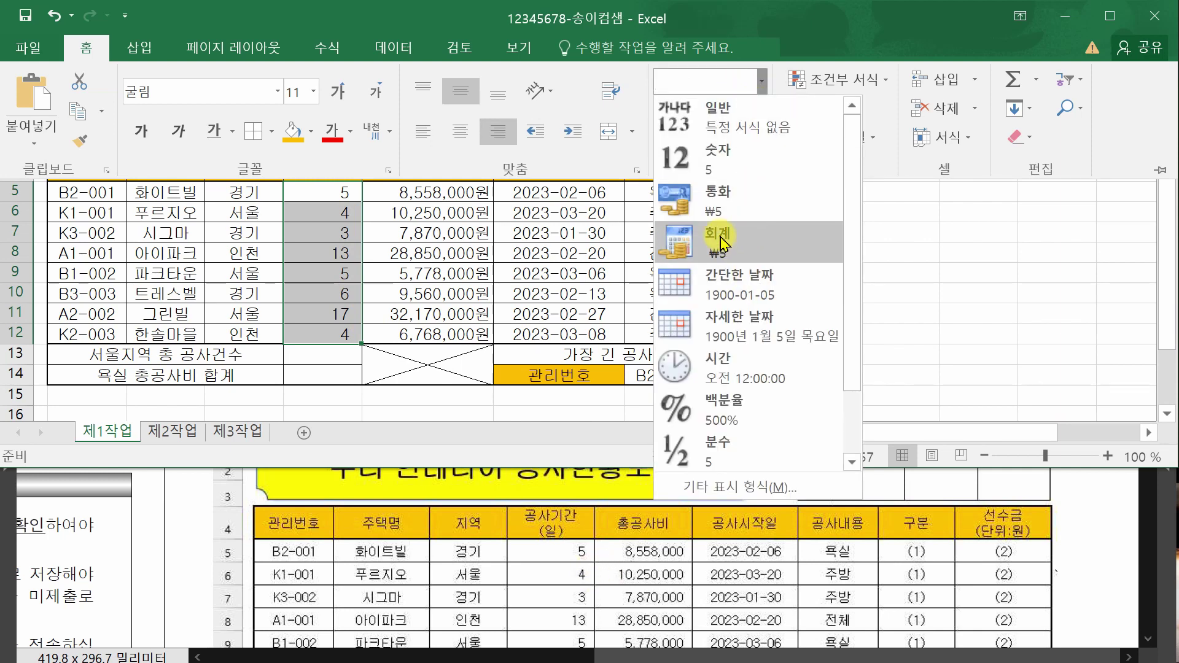
{"action": "left_click", "coordinate": [799, 41]}
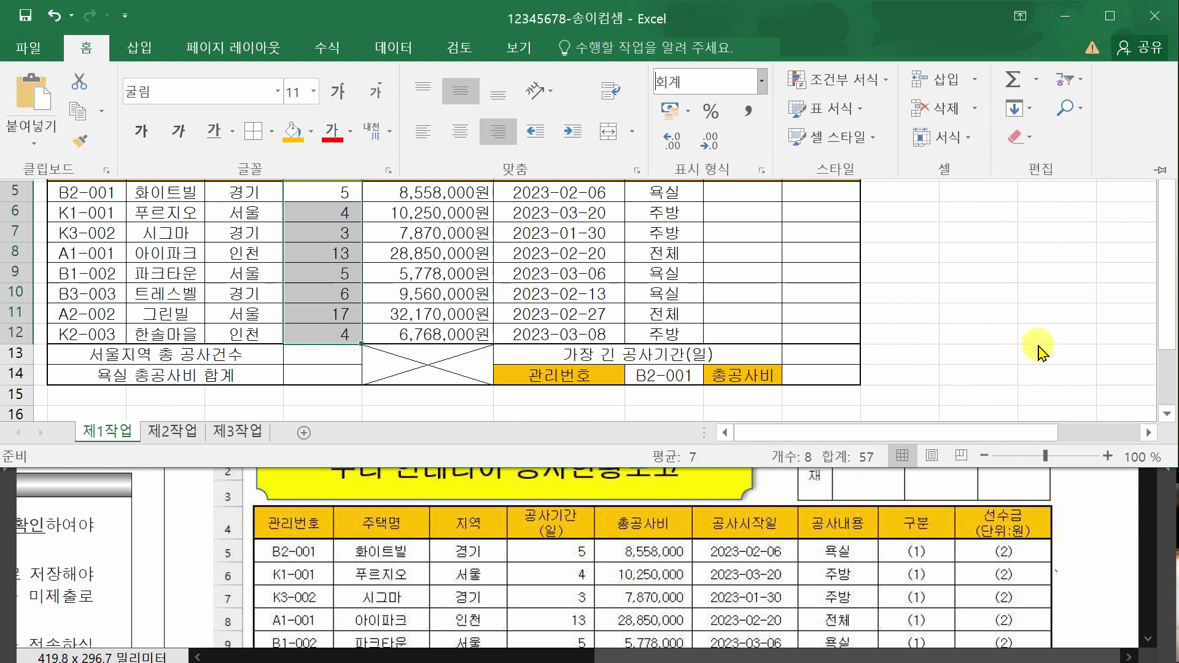
{"action": "left_click", "coordinate": [1026, 329]}
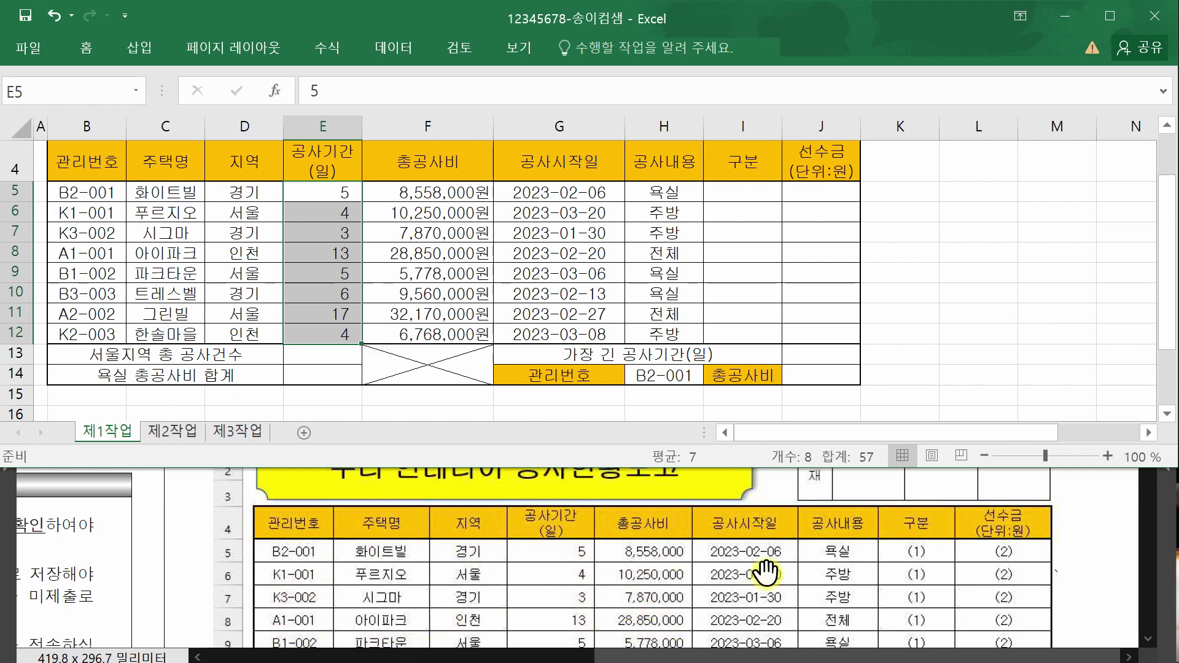
{"action": "left_click", "coordinate": [979, 328]}
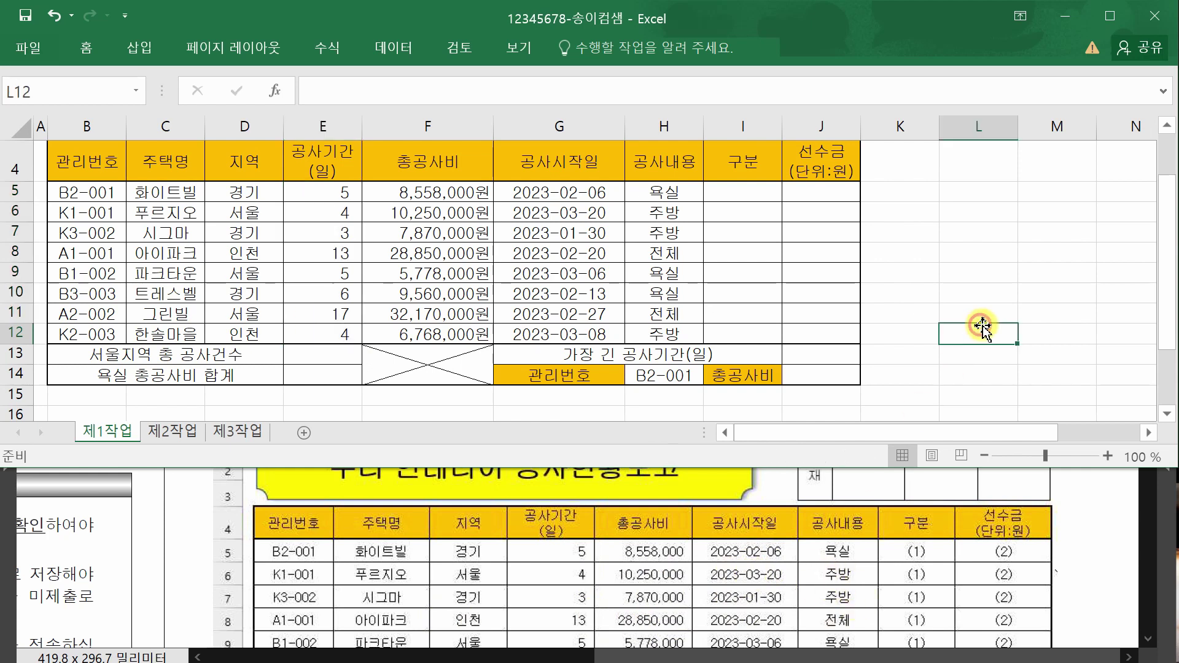
Check the lower table rows against the exam PDF's output sample, and read the name-definition condition for E5:E12.
{"action": "scroll", "coordinate": [1008, 389], "scroll_direction": "down", "scroll_amount": 2}
{"action": "left_click", "coordinate": [1094, 565]}
{"action": "scroll", "coordinate": [1094, 565], "scroll_direction": "down", "scroll_amount": 2}
{"action": "scroll", "coordinate": [1094, 565], "scroll_direction": "down", "scroll_amount": 3}
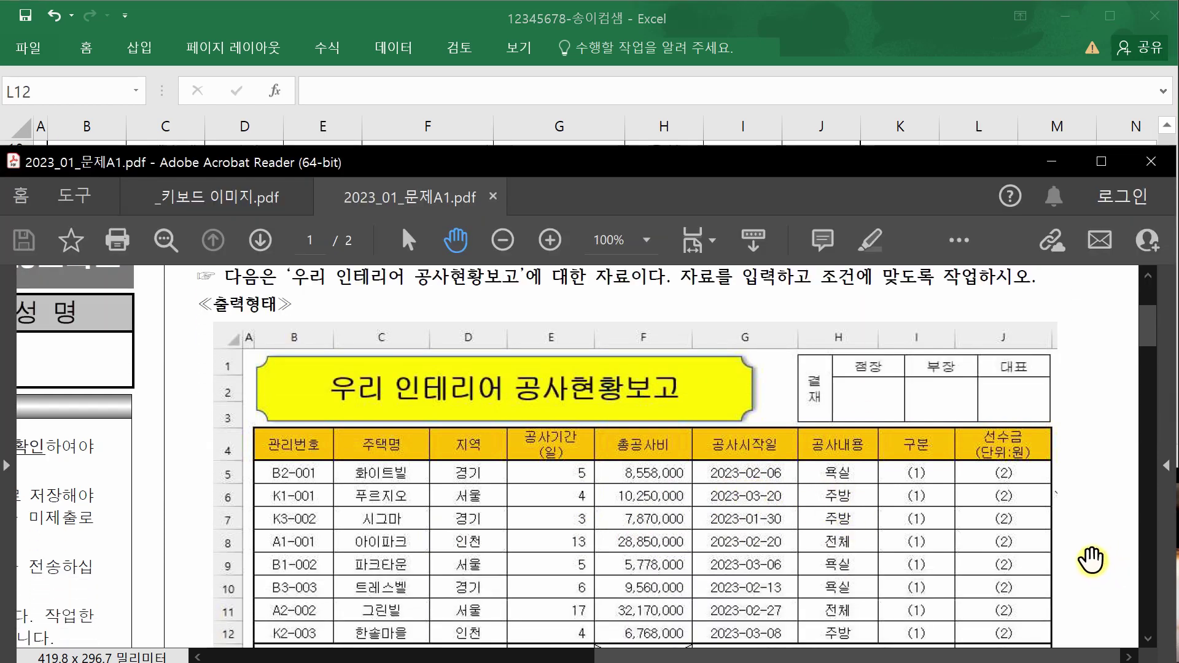
{"action": "left_click", "coordinate": [857, 24]}
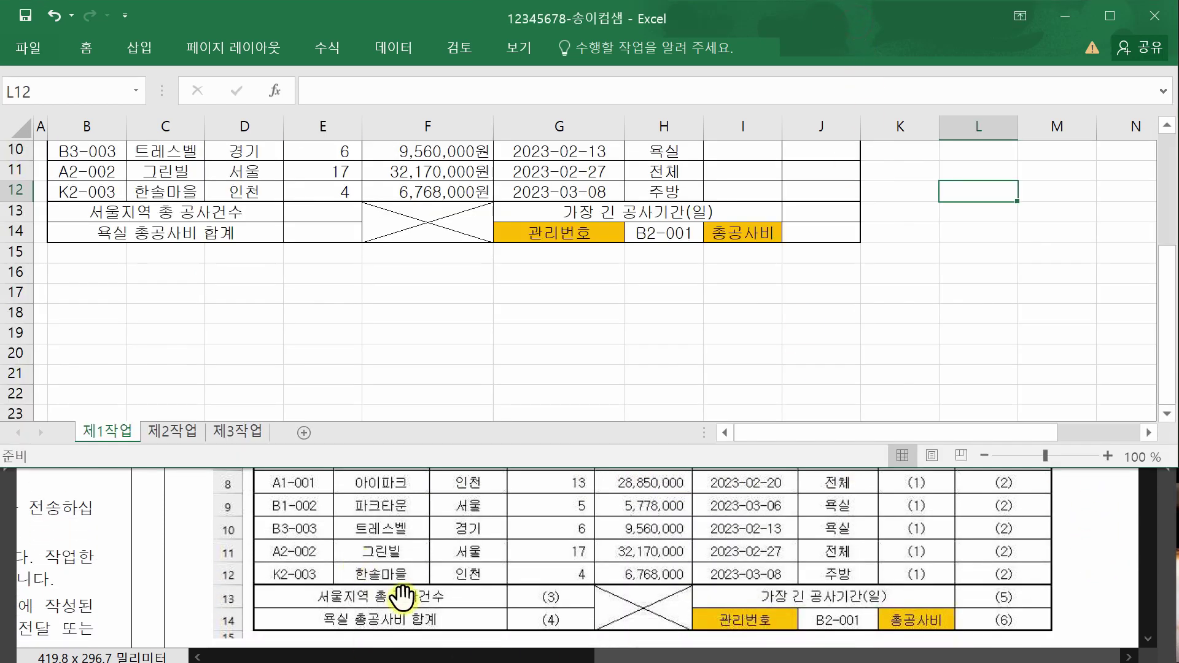
{"action": "left_click", "coordinate": [1072, 552]}
{"action": "scroll", "coordinate": [1142, 611], "scroll_direction": "up", "scroll_amount": 5}
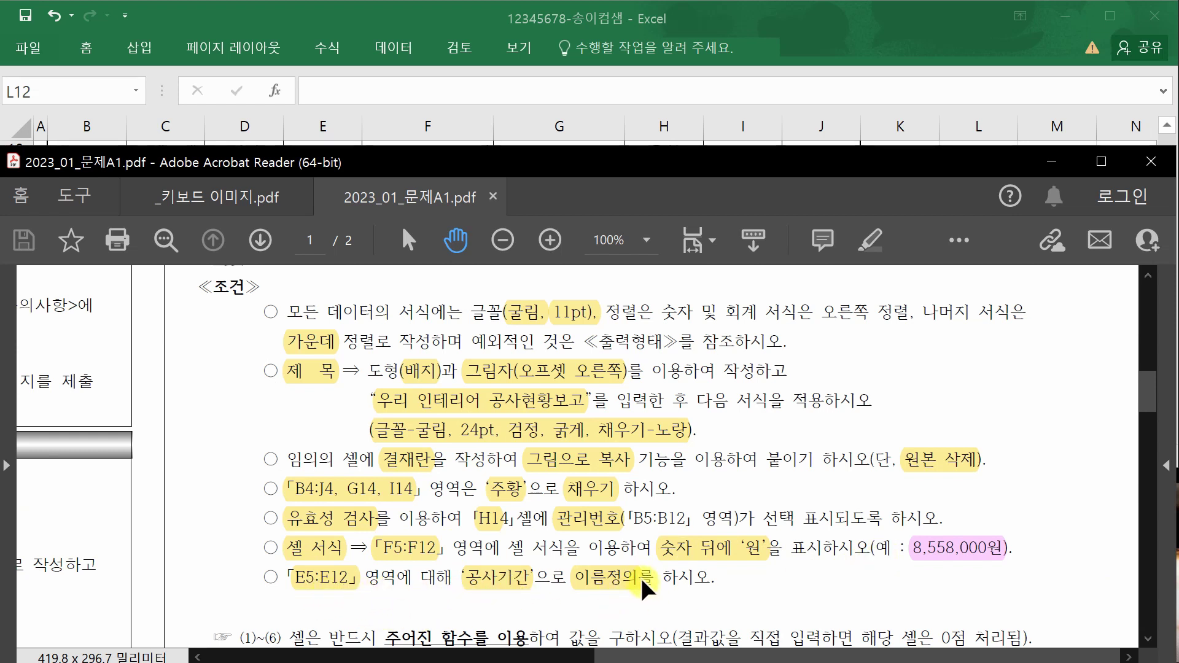
{"action": "scroll", "coordinate": [632, 559], "scroll_direction": "up", "scroll_amount": 2}
Define the name 공사기간 for E5:E12 in Excel, and reselect the range to verify the name.
{"action": "left_click", "coordinate": [469, 14]}
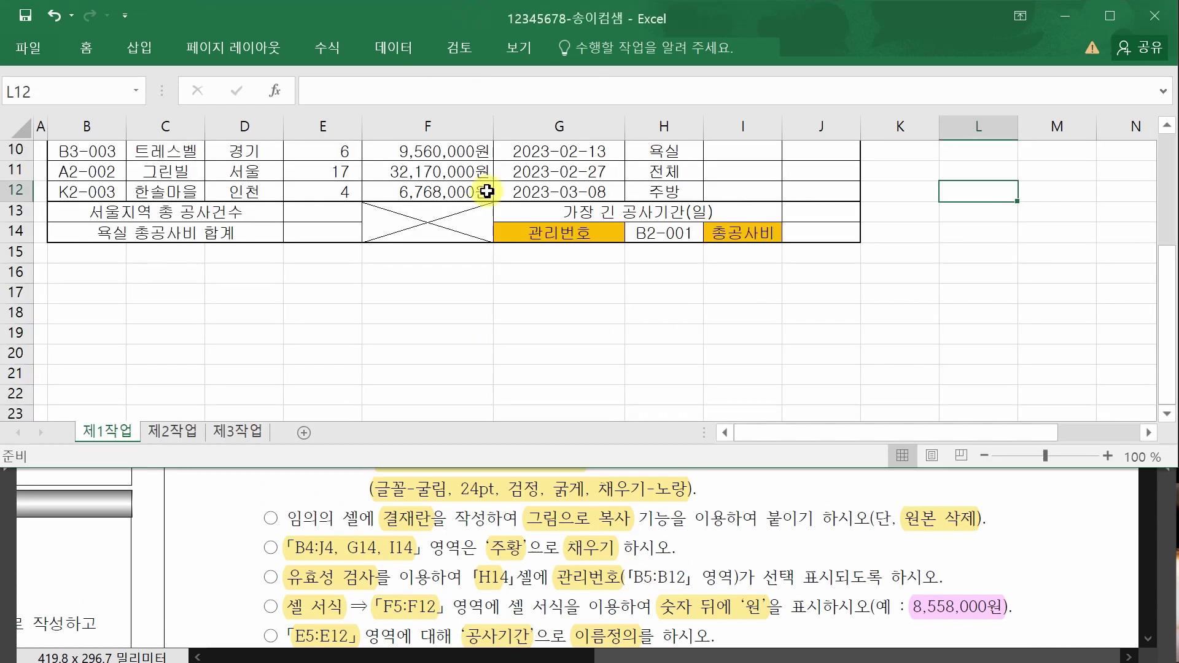
{"action": "scroll", "coordinate": [440, 279], "scroll_direction": "up", "scroll_amount": 3}
{"action": "scroll", "coordinate": [441, 279], "scroll_direction": "down", "scroll_amount": 1}
{"action": "left_click_drag", "start_coordinate": [336, 193], "coordinate": [337, 343]}
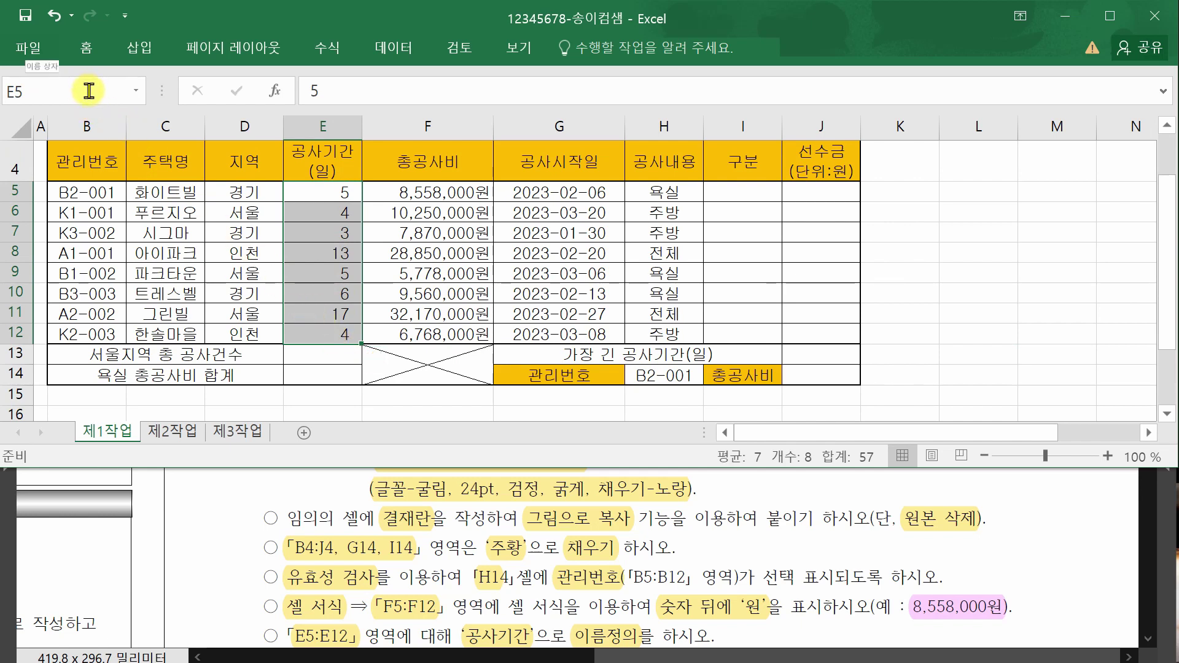
{"action": "key", "text": "ctrl+q"}
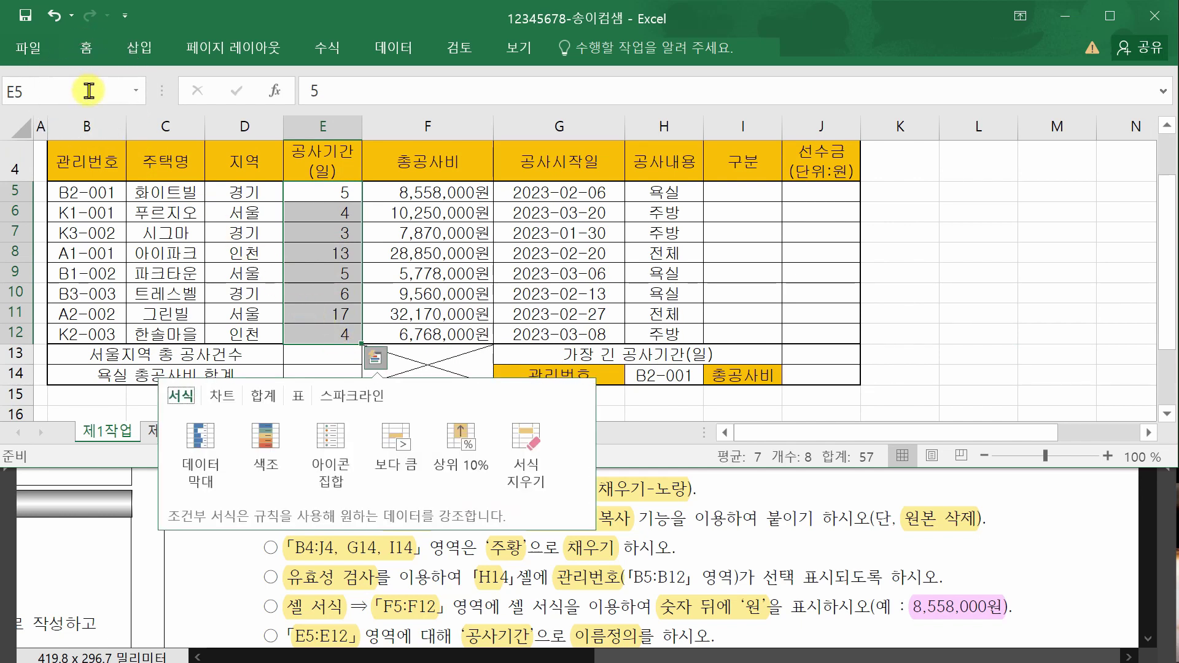
{"action": "left_click", "coordinate": [89, 91]}
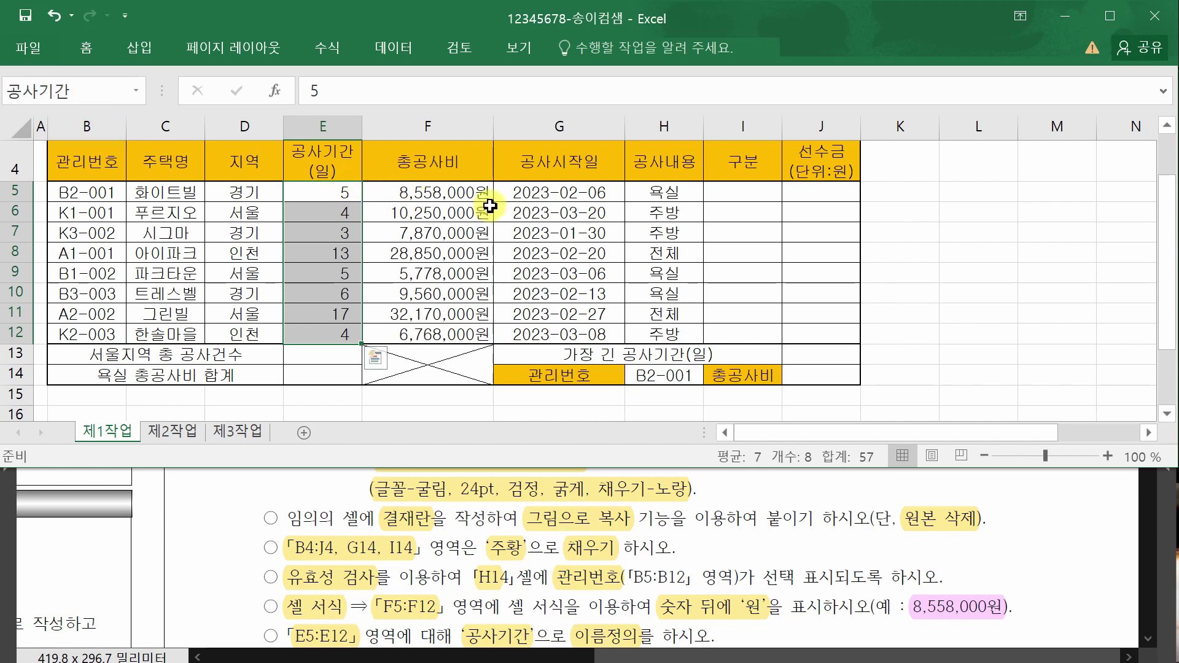
{"action": "left_click", "coordinate": [455, 217]}
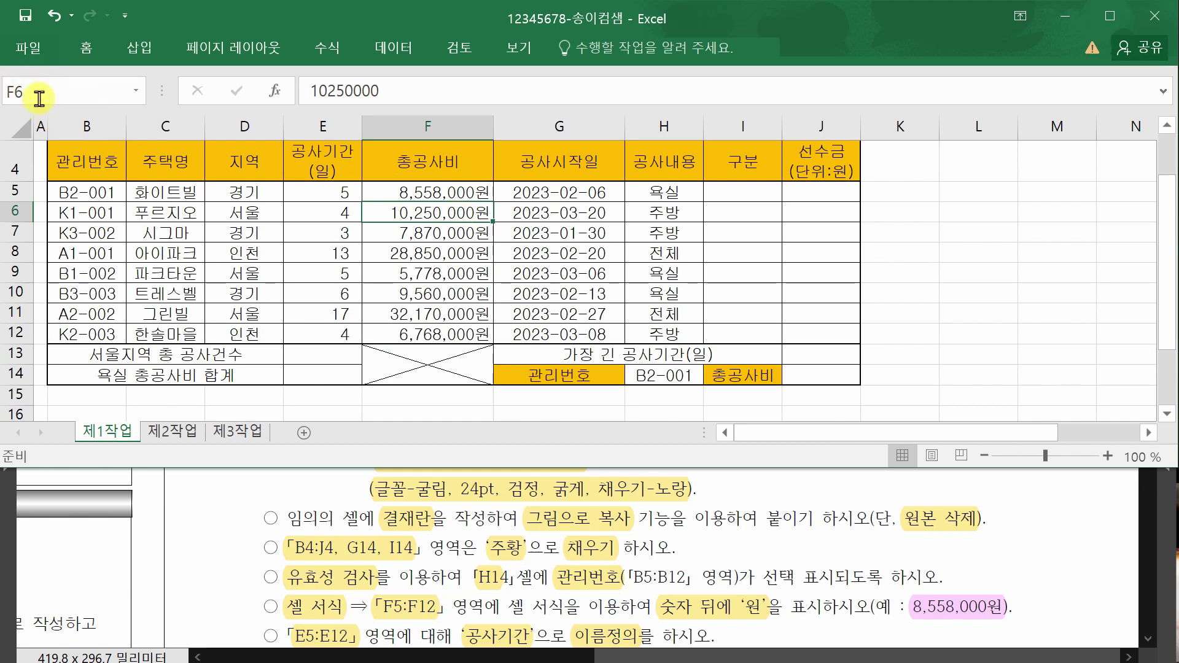
{"action": "left_click_drag", "start_coordinate": [344, 193], "coordinate": [339, 337]}
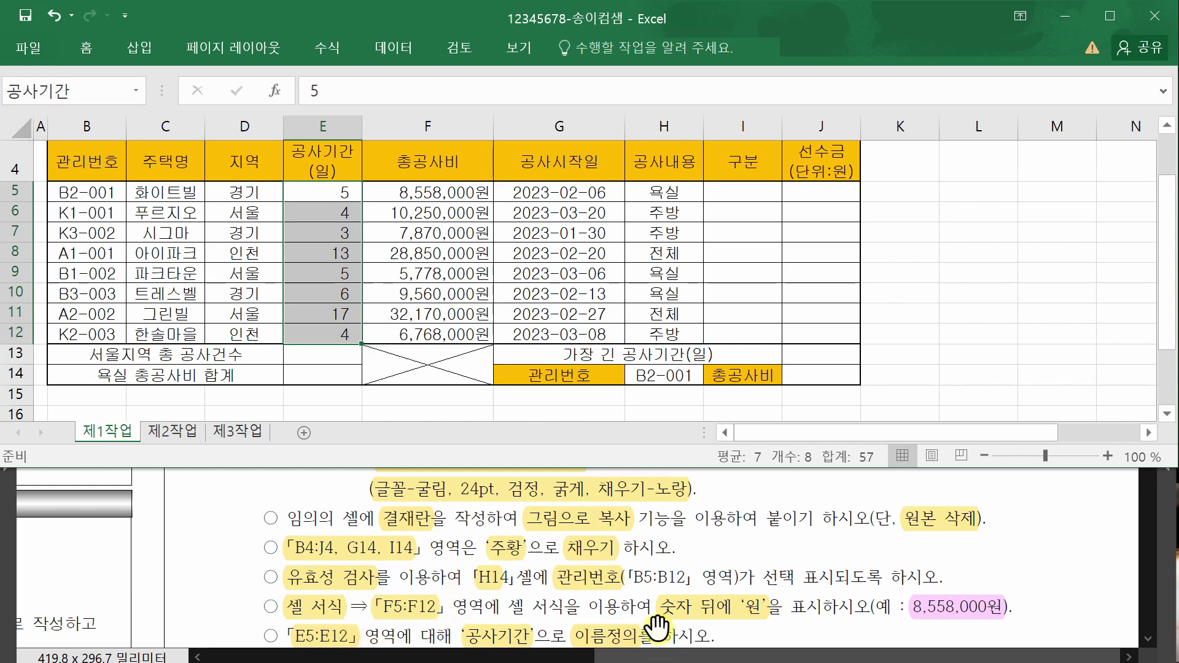
Compare the 제1작업 table, title shape and approval box in Excel with the output sample in the exam PDF.
{"action": "left_click", "coordinate": [1078, 575]}
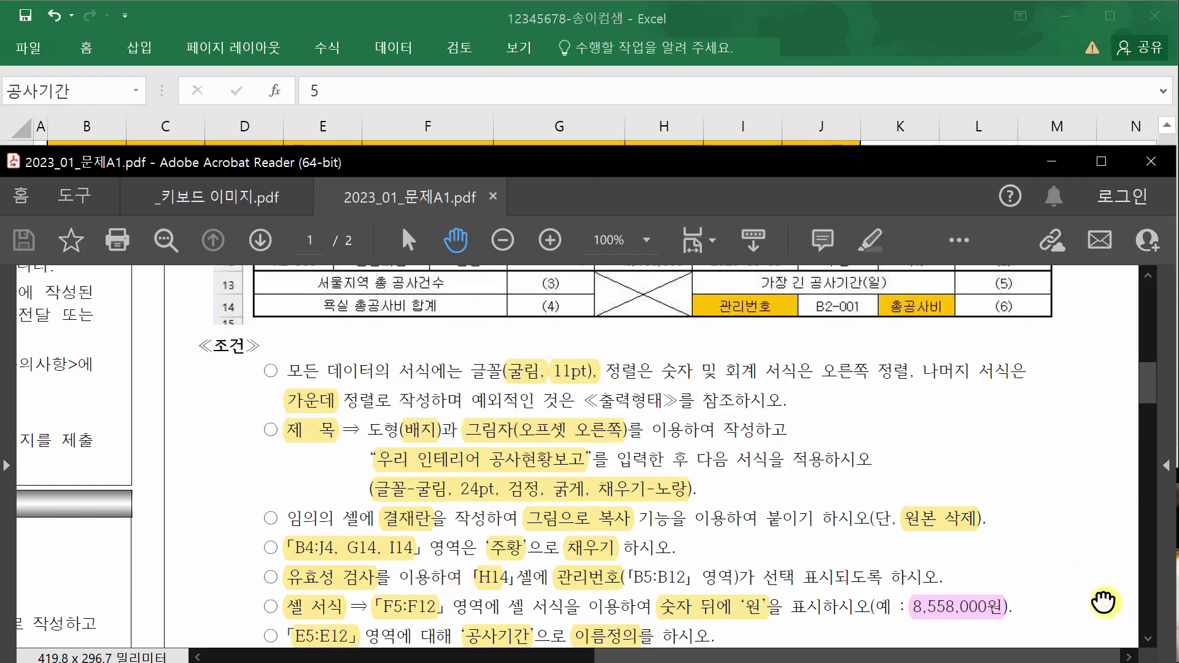
{"action": "scroll", "coordinate": [1103, 602], "scroll_direction": "up", "scroll_amount": 4}
{"action": "scroll", "coordinate": [1104, 564], "scroll_direction": "up", "scroll_amount": 2}
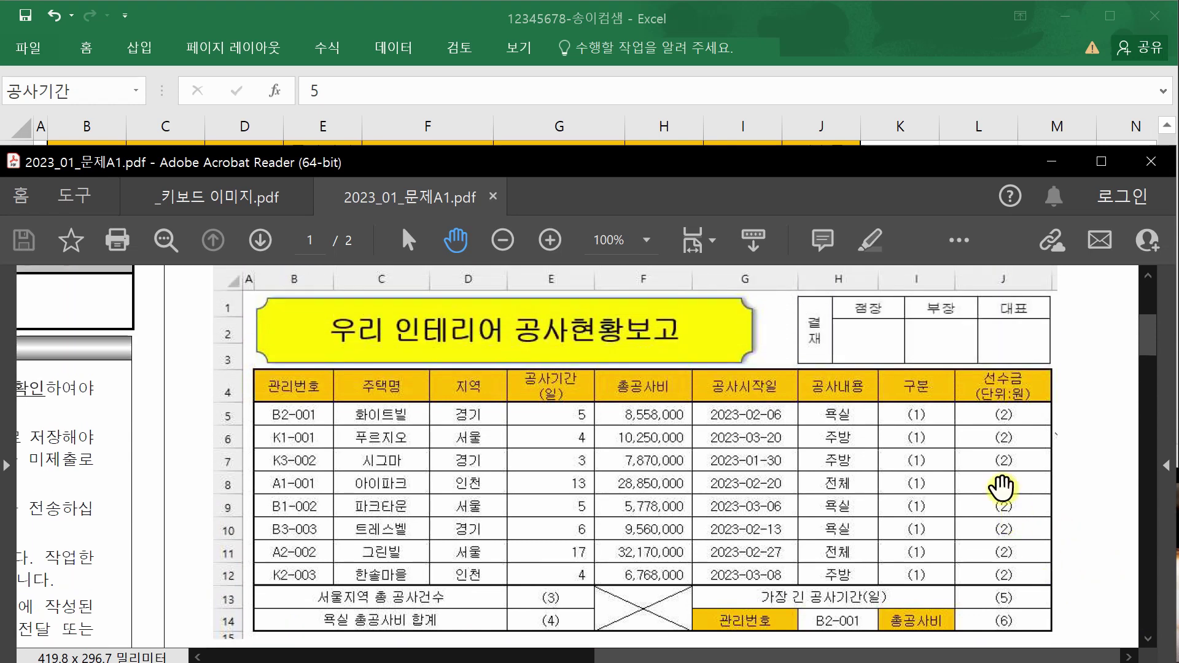
{"action": "left_click", "coordinate": [809, 13]}
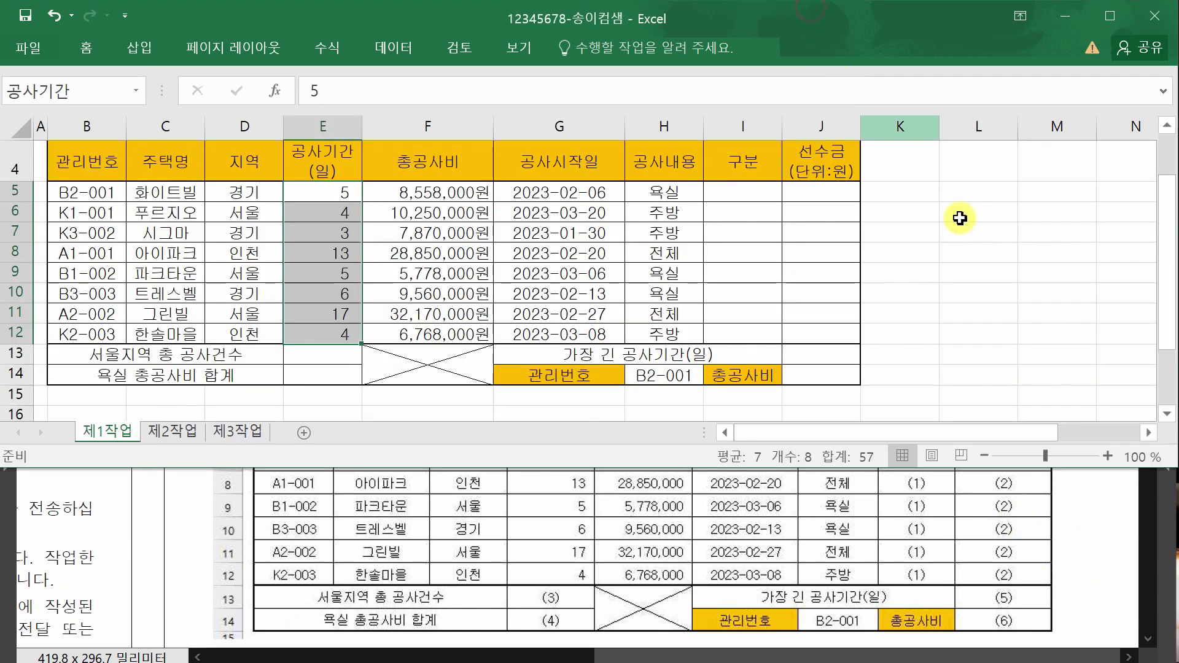
{"action": "left_click", "coordinate": [1010, 298]}
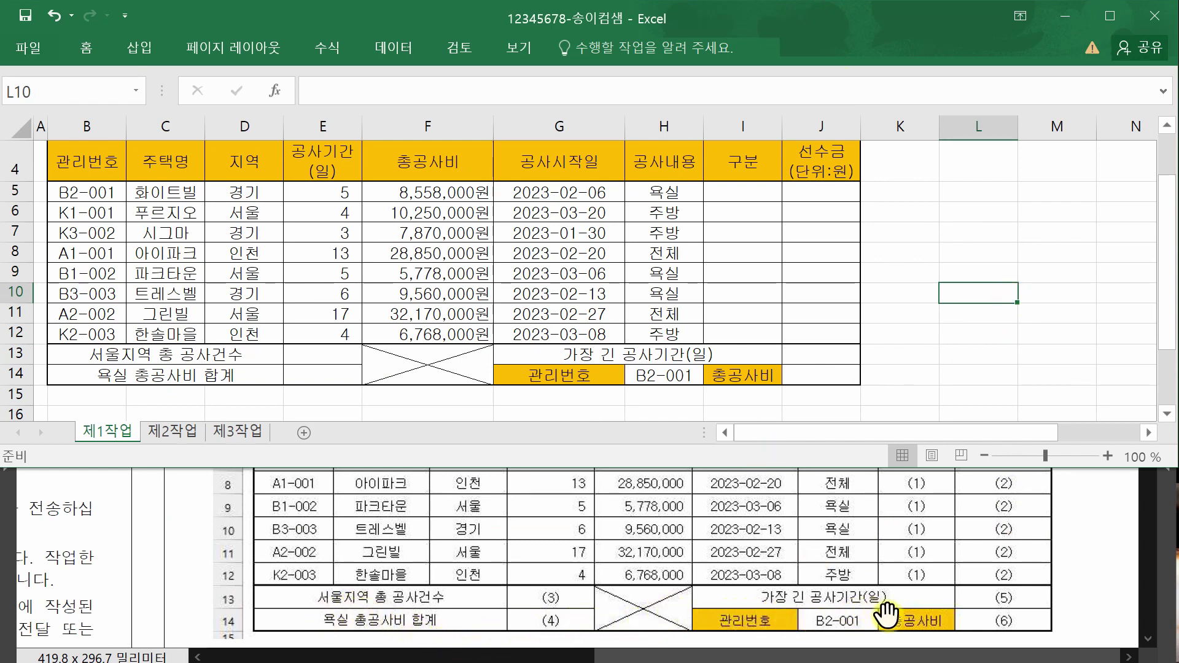
{"action": "scroll", "coordinate": [921, 599], "scroll_direction": "up", "scroll_amount": 1}
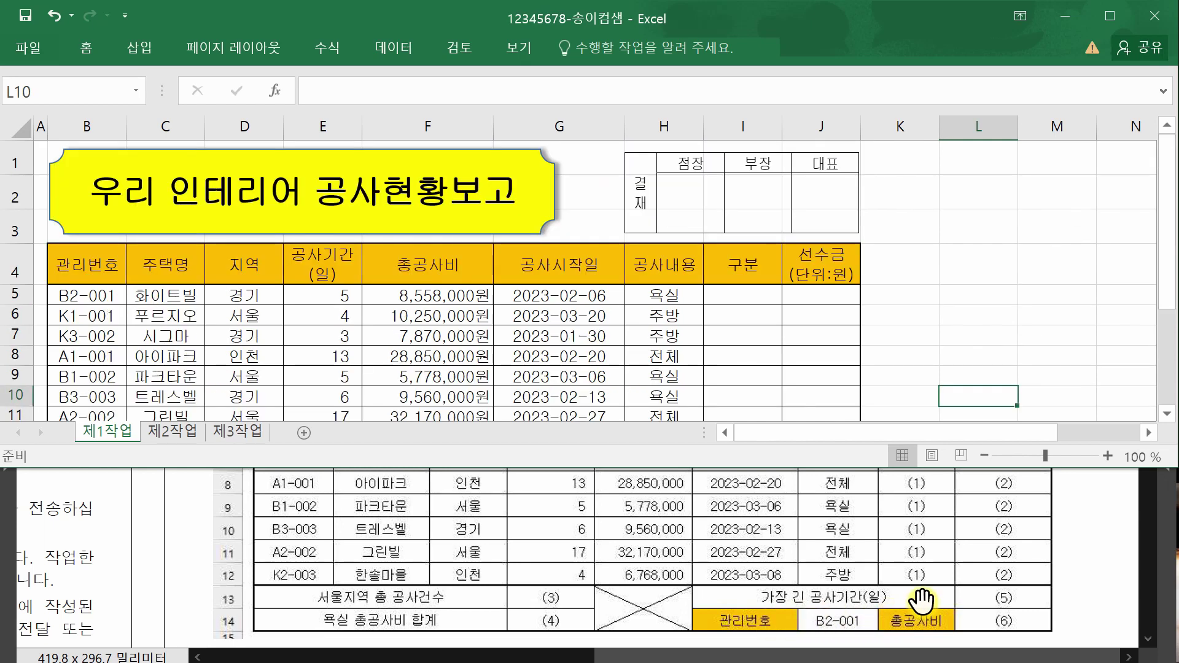
{"action": "scroll", "coordinate": [921, 598], "scroll_direction": "down", "scroll_amount": 1}
{"action": "left_click", "coordinate": [1118, 584]}
{"action": "scroll", "coordinate": [1118, 583], "scroll_direction": "down", "scroll_amount": 2}
{"action": "scroll", "coordinate": [1111, 584], "scroll_direction": "up", "scroll_amount": 4}
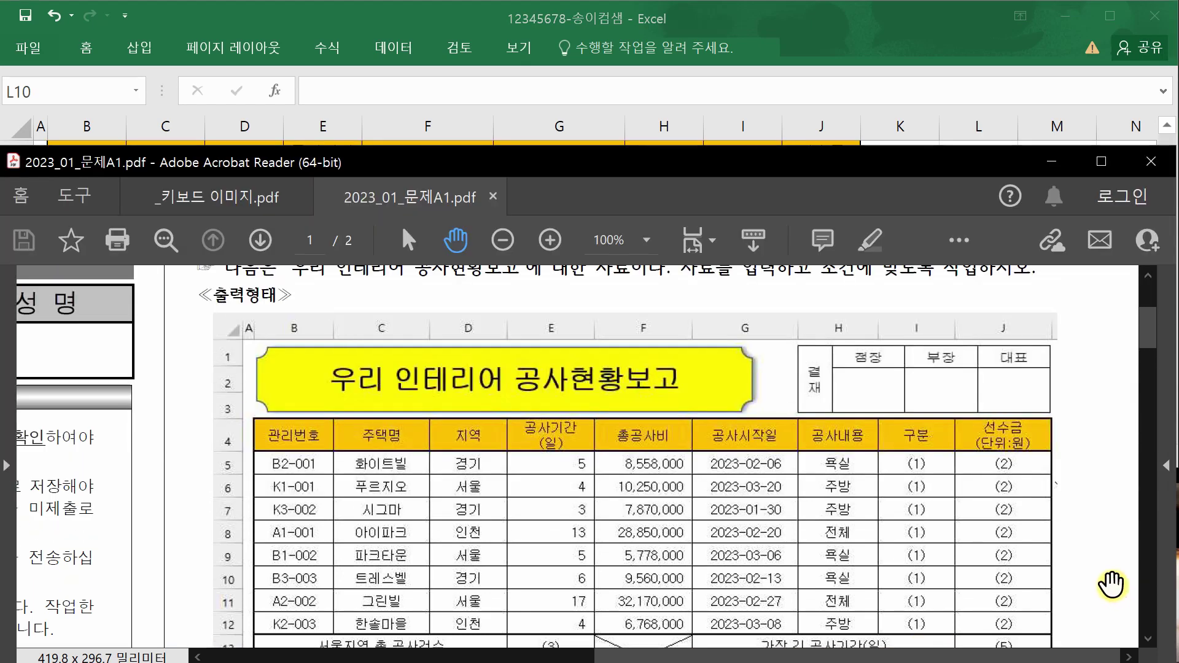
{"action": "left_click", "coordinate": [654, 19]}
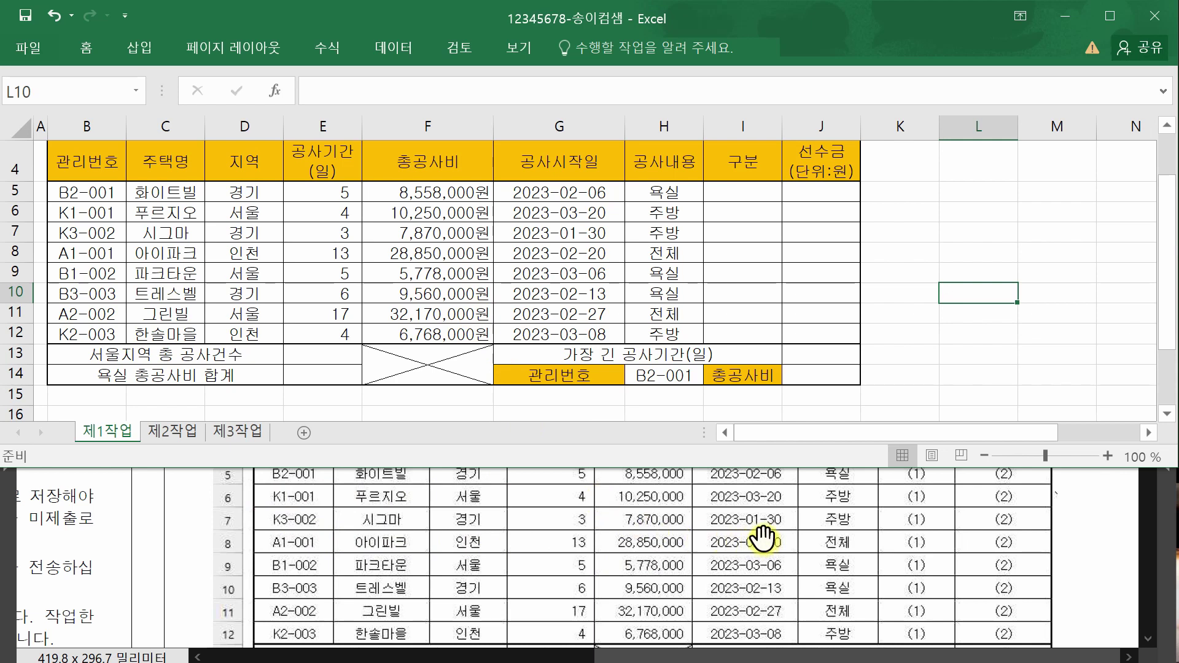
{"action": "scroll", "coordinate": [853, 559], "scroll_direction": "up", "scroll_amount": 1}
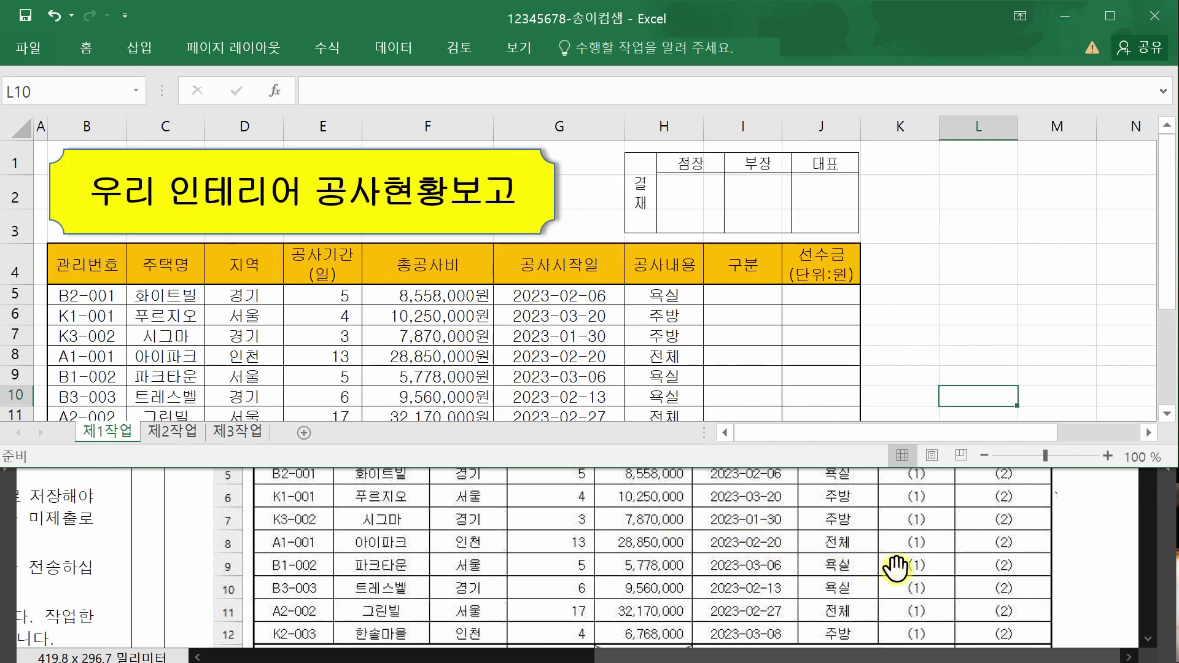
{"action": "left_click", "coordinate": [1051, 543]}
{"action": "scroll", "coordinate": [1043, 535], "scroll_direction": "up", "scroll_amount": 4}
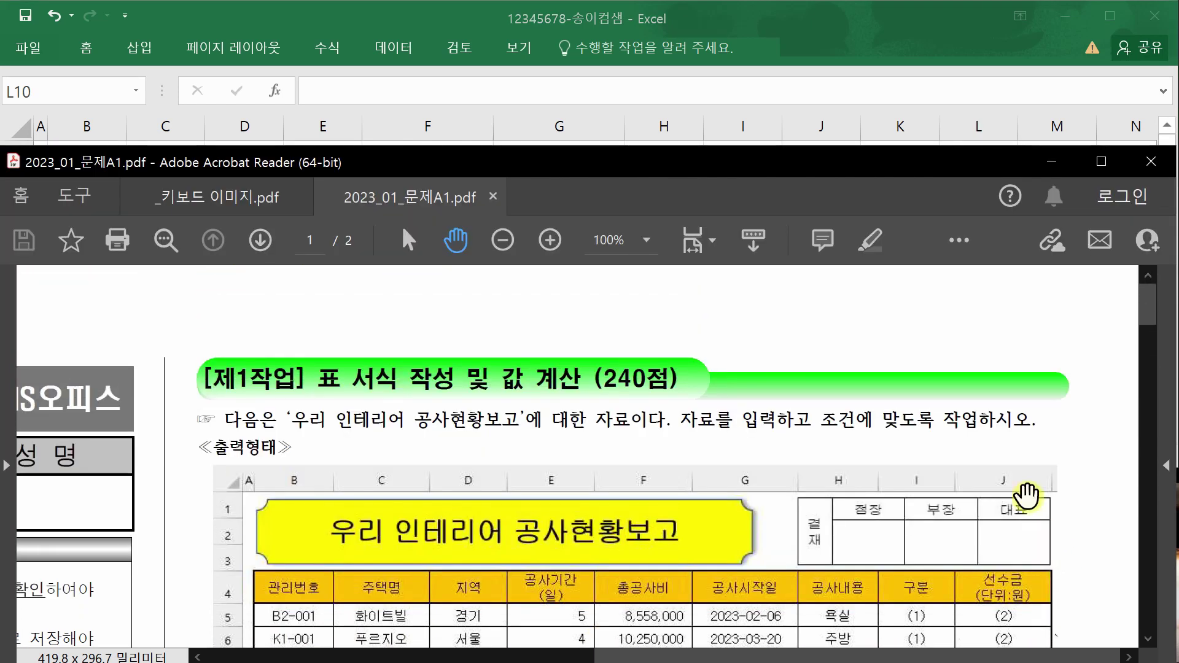
{"action": "left_click", "coordinate": [844, 17]}
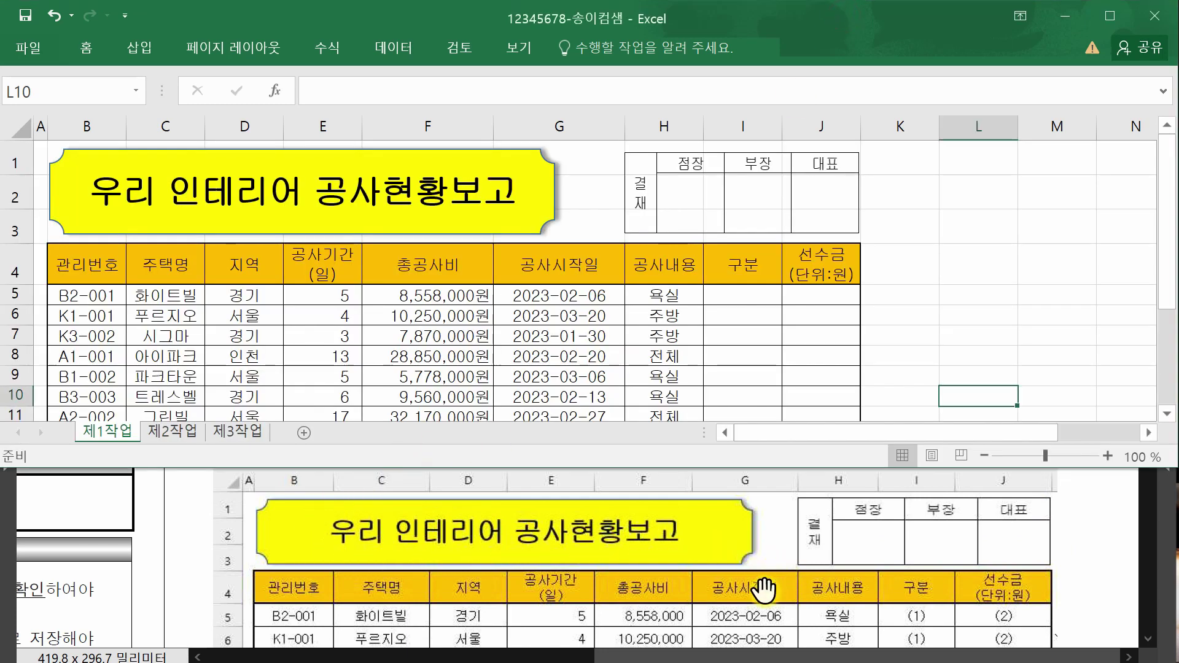
Widen the yellow title shape 우리 인테리어 공사현황보고 slightly further into column G.
{"action": "left_click", "coordinate": [558, 240]}
{"action": "left_click_drag", "start_coordinate": [556, 192], "coordinate": [575, 197]}
{"action": "left_click", "coordinate": [995, 279]}
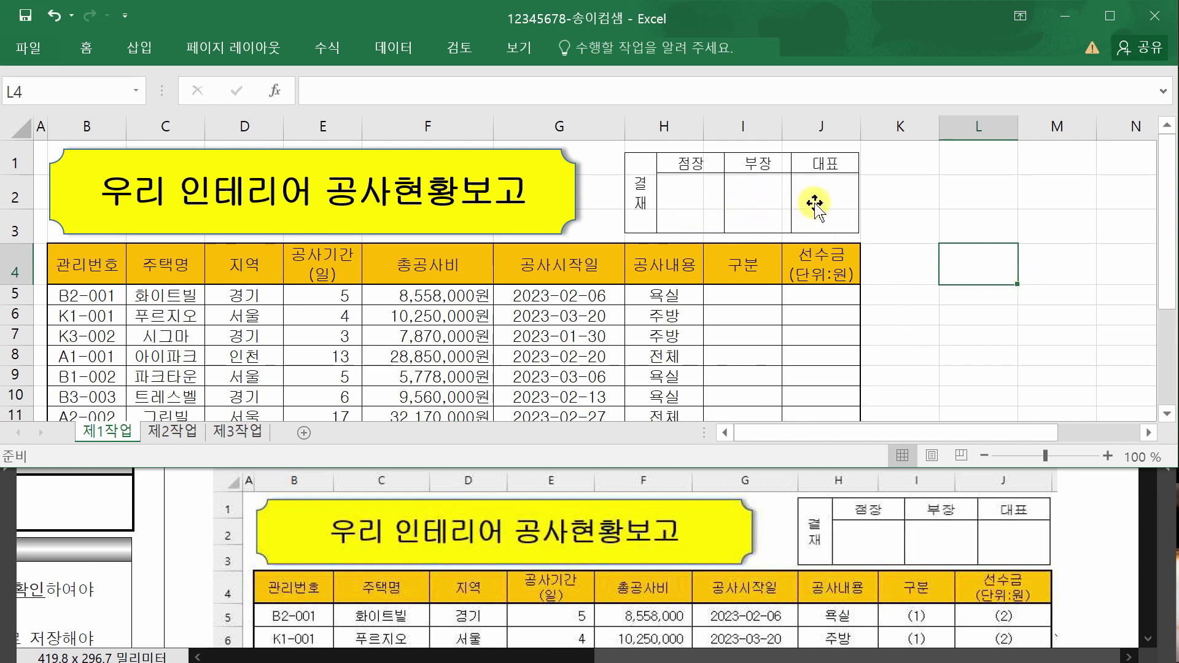
{"action": "left_click", "coordinate": [900, 312]}
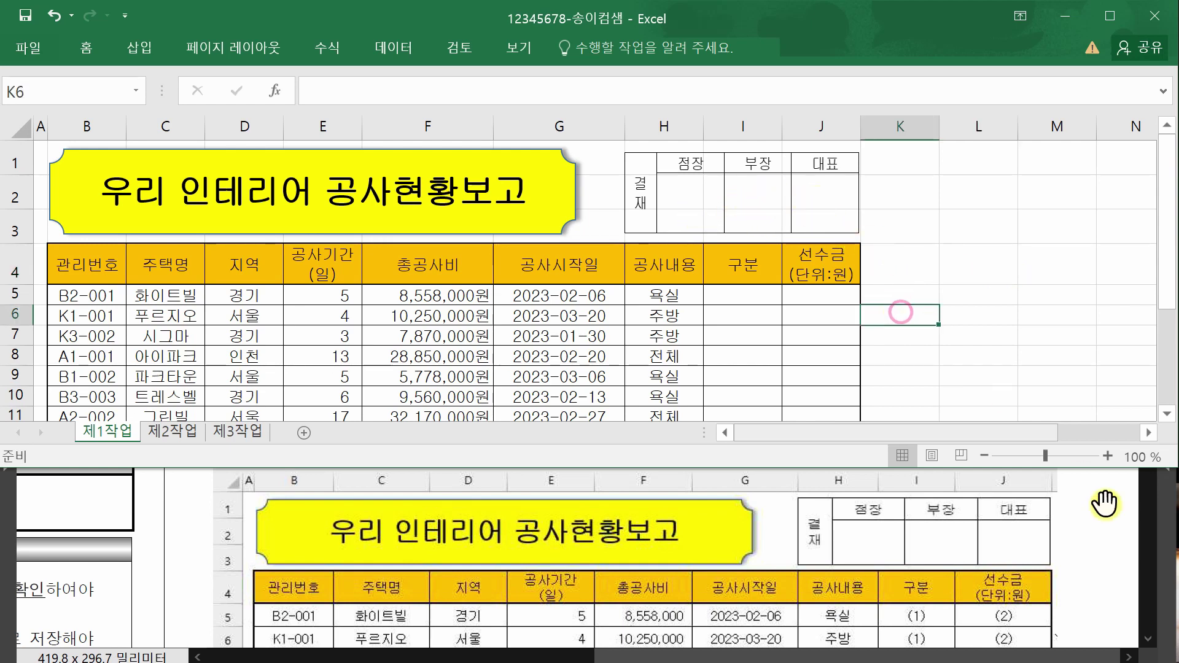
Switch to the exam PDF and read the function conditions (1) to (6) and conditional formatting condition (7).
{"action": "left_click", "coordinate": [1113, 514]}
{"action": "scroll", "coordinate": [1146, 496], "scroll_direction": "down", "scroll_amount": 7}
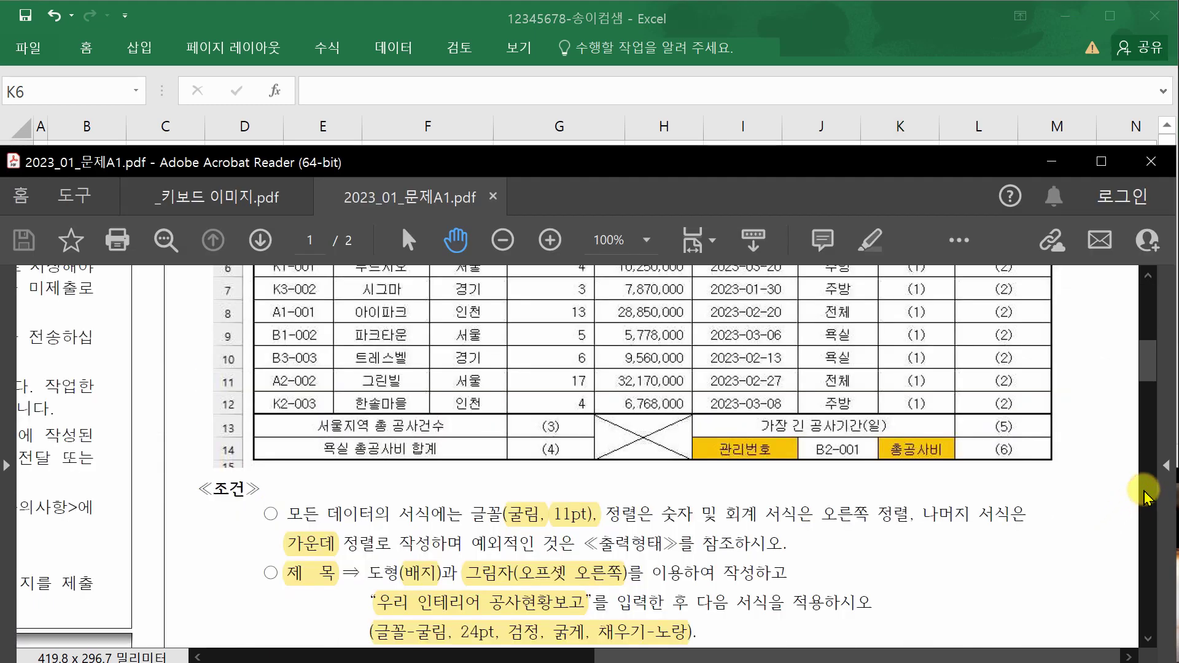
{"action": "left_click_drag", "start_coordinate": [1148, 373], "coordinate": [1149, 432]}
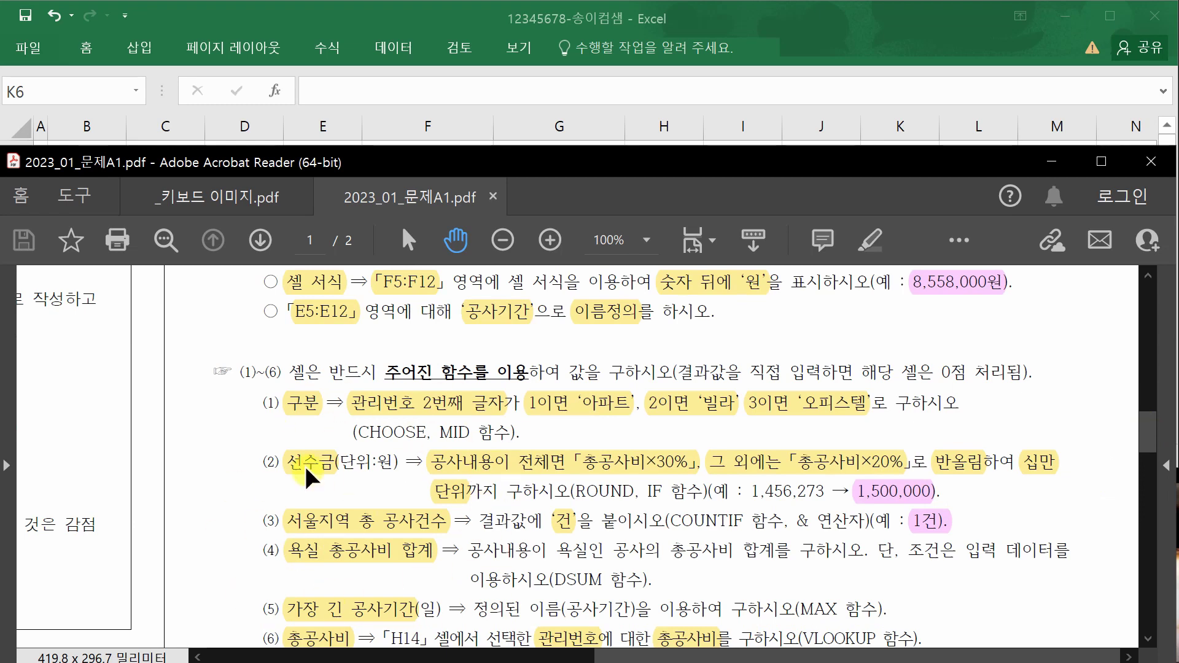
{"action": "scroll", "coordinate": [443, 516], "scroll_direction": "down", "scroll_amount": 1}
{"action": "scroll", "coordinate": [444, 516], "scroll_direction": "down", "scroll_amount": 3}
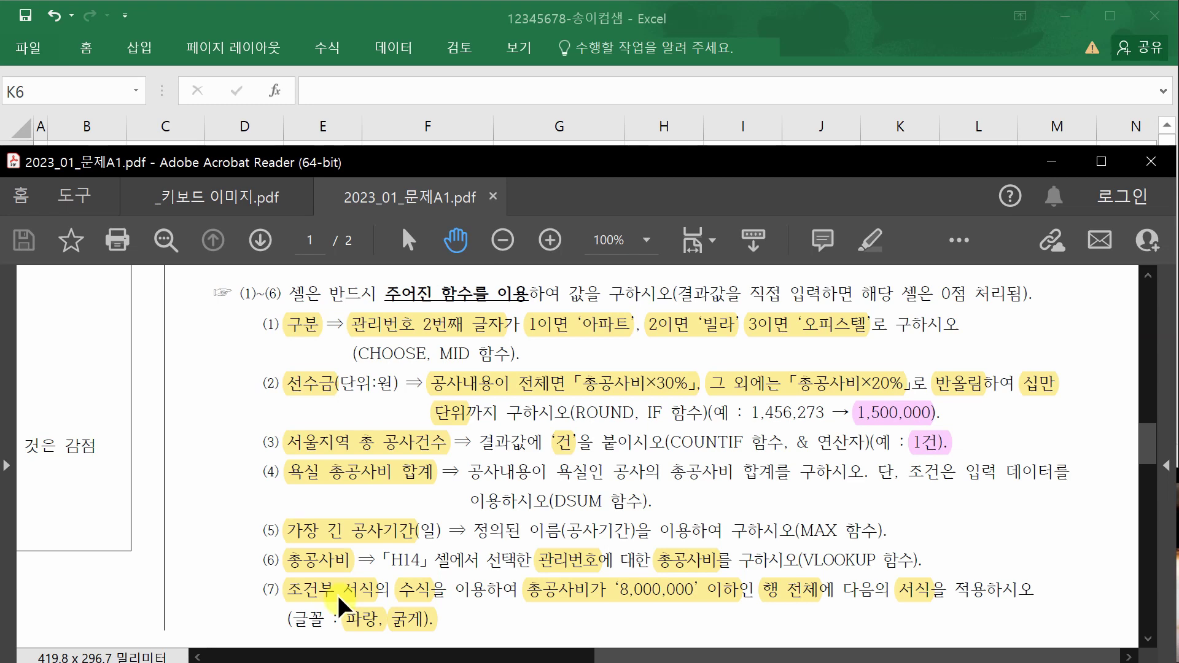
Switch to Excel and pick out the 총공사비 amounts in F5:F12 that meet condition (7), 8,000,000 or less.
{"action": "scroll", "coordinate": [339, 597], "scroll_direction": "up", "scroll_amount": 1}
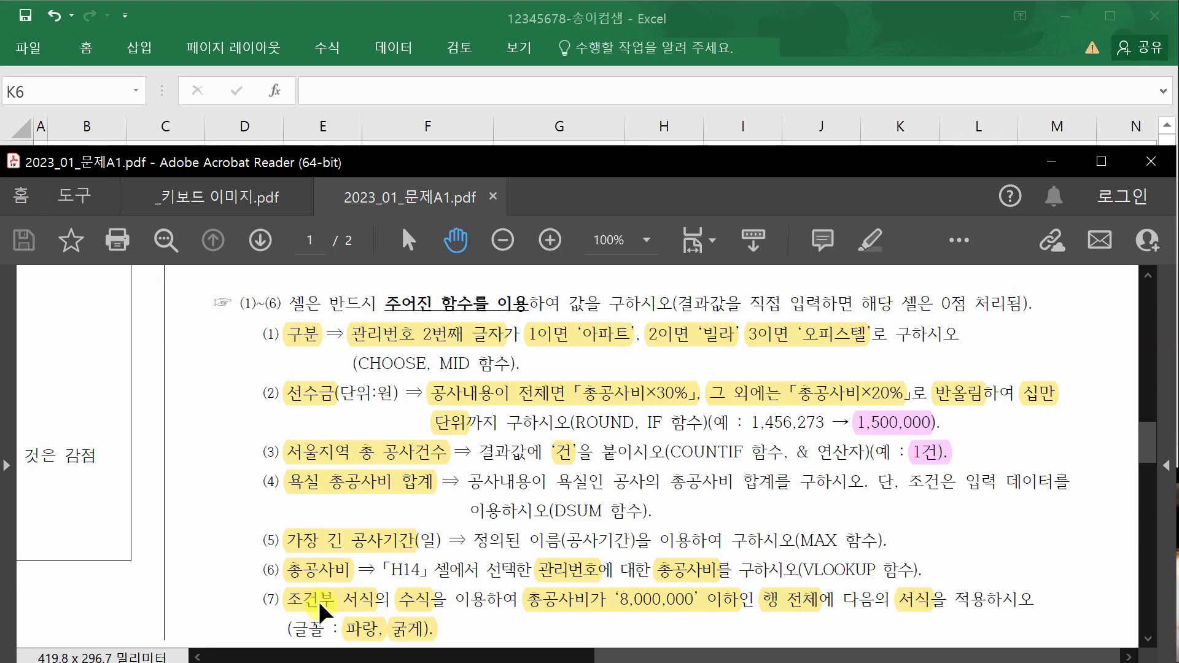
{"action": "left_click", "coordinate": [430, 12]}
{"action": "left_click_drag", "start_coordinate": [508, 468], "coordinate": [510, 580]}
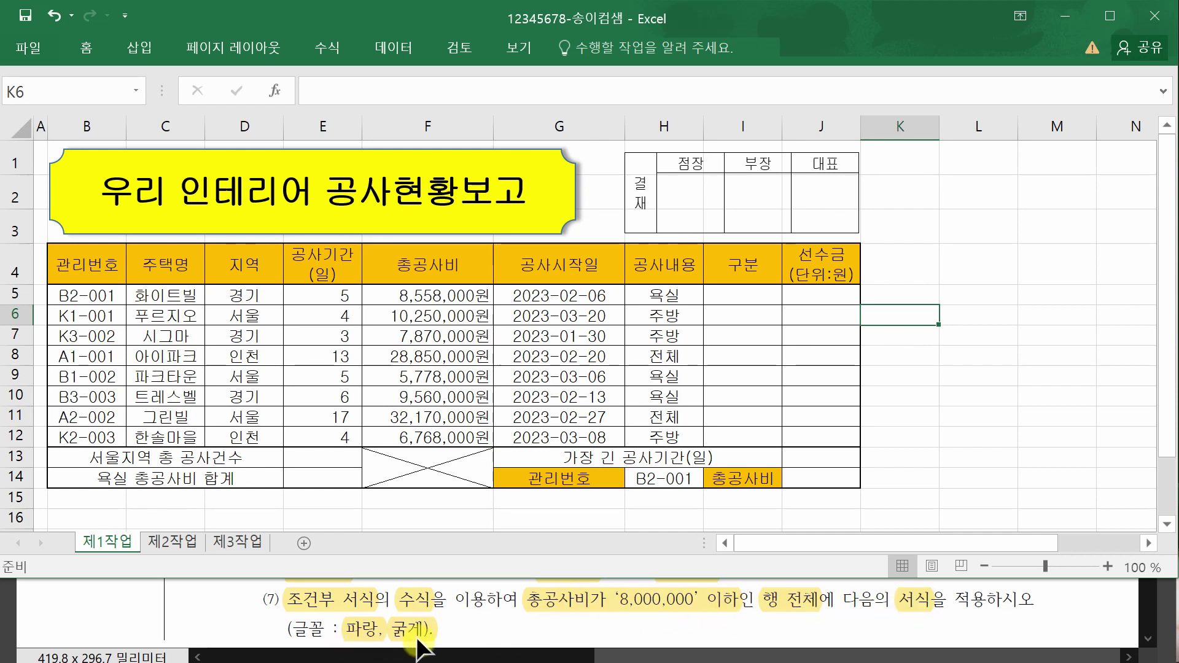
{"action": "left_click_drag", "start_coordinate": [451, 305], "coordinate": [436, 435]}
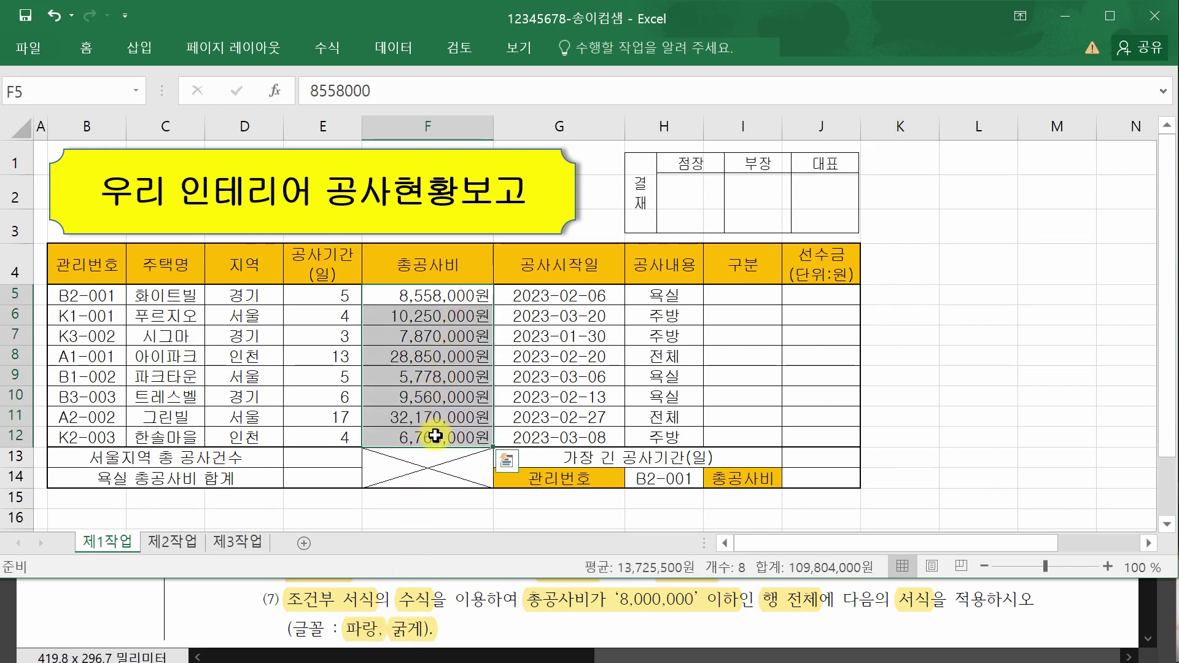
{"action": "left_click", "coordinate": [420, 337]}
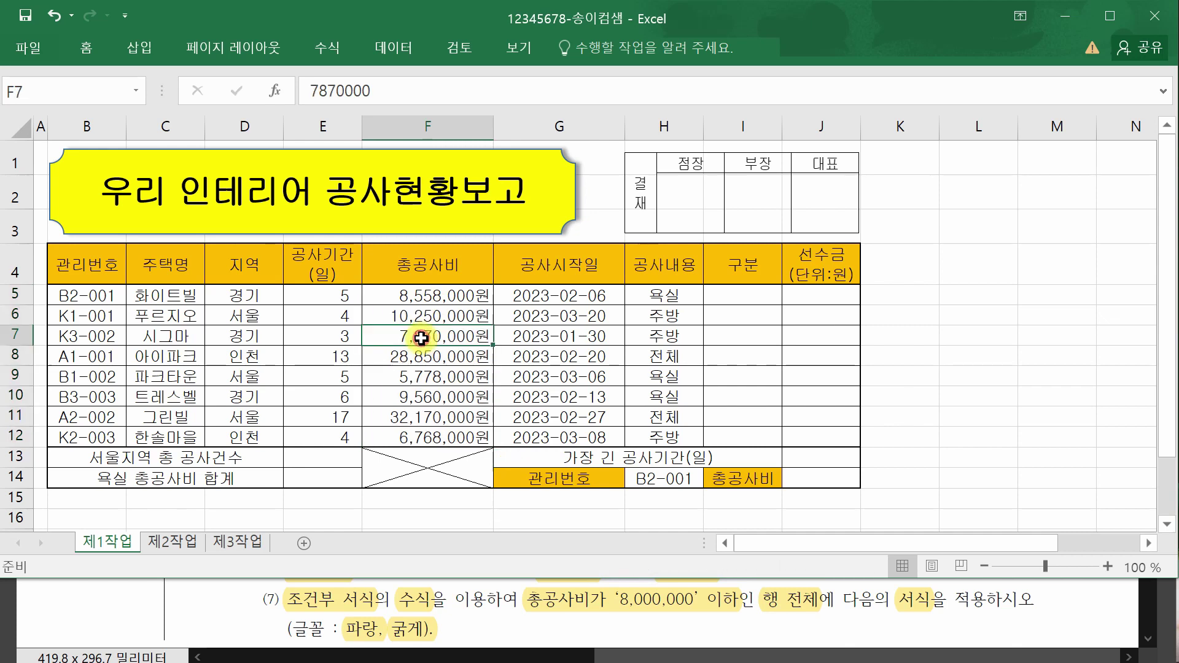
{"action": "left_click", "coordinate": [430, 378], "text": "ctrl"}
{"action": "left_click", "coordinate": [427, 436], "text": "ctrl"}
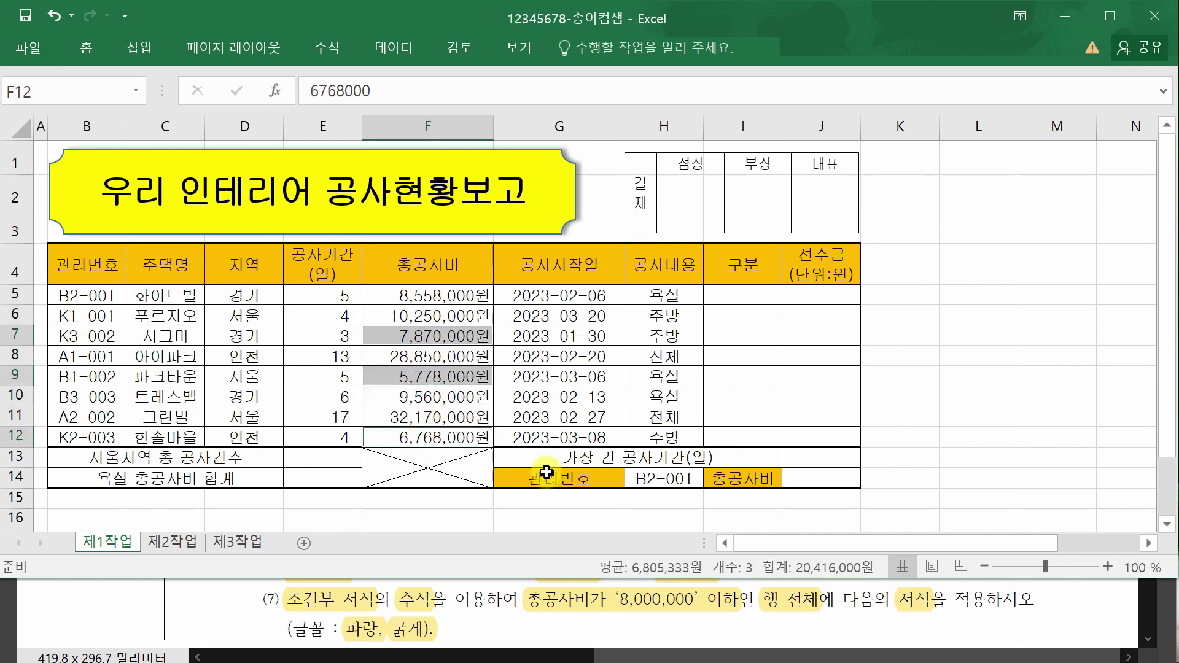
Select the full table rows 7, 9 and 12 from B to J together to preview the condition's target, and clear the selection.
{"action": "left_click_drag", "start_coordinate": [62, 336], "coordinate": [823, 335]}
{"action": "left_click_drag", "start_coordinate": [68, 377], "coordinate": [819, 367], "text": "ctrl"}
{"action": "left_click_drag", "start_coordinate": [74, 437], "coordinate": [810, 437], "text": "ctrl"}
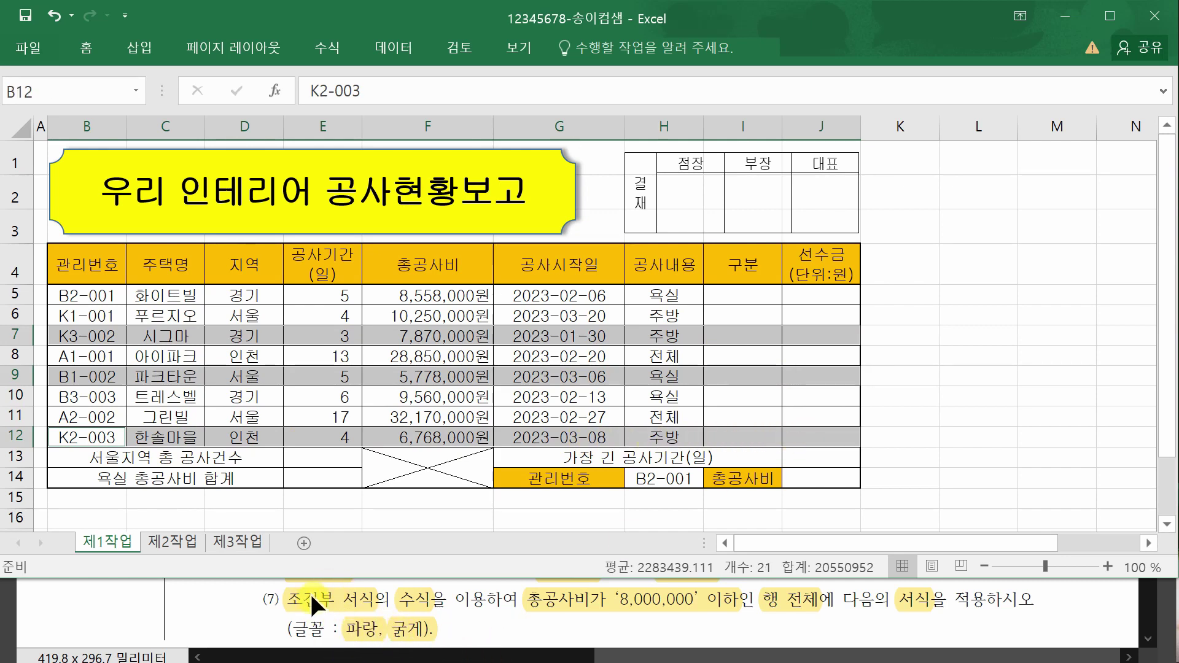
{"action": "left_click", "coordinate": [949, 369]}
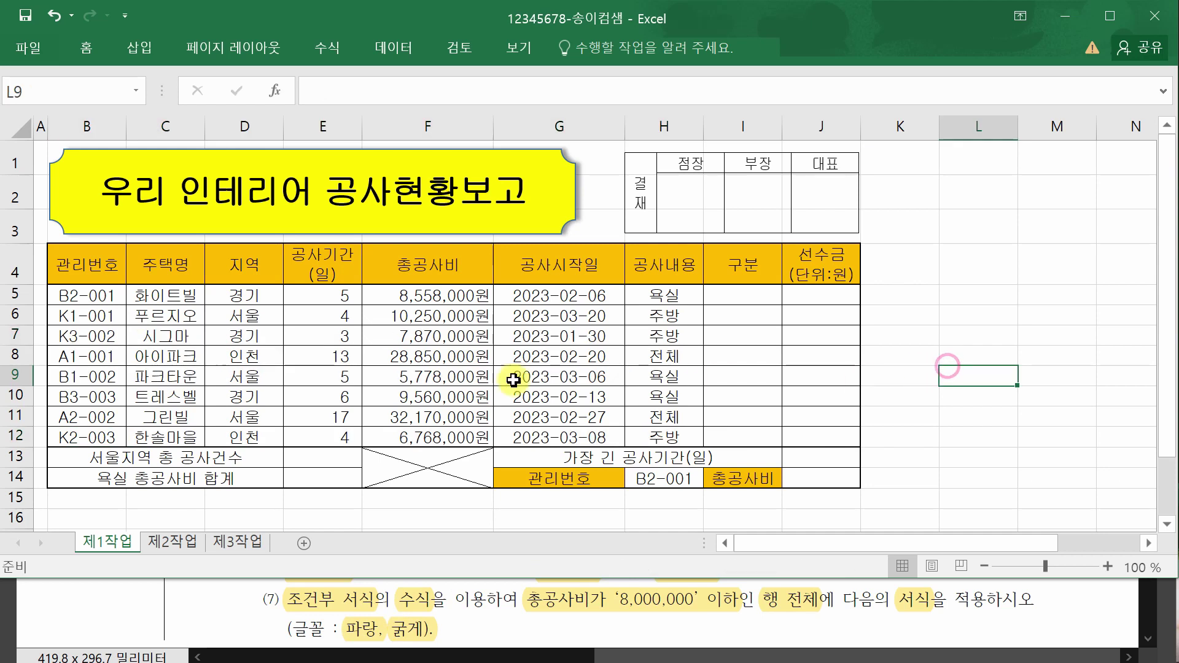
Start a new conditional formatting rule for B5:J12 with the rule type 수식을 사용하여 서식을 지정할 셀 결정.
{"action": "left_click_drag", "start_coordinate": [75, 297], "coordinate": [837, 434]}
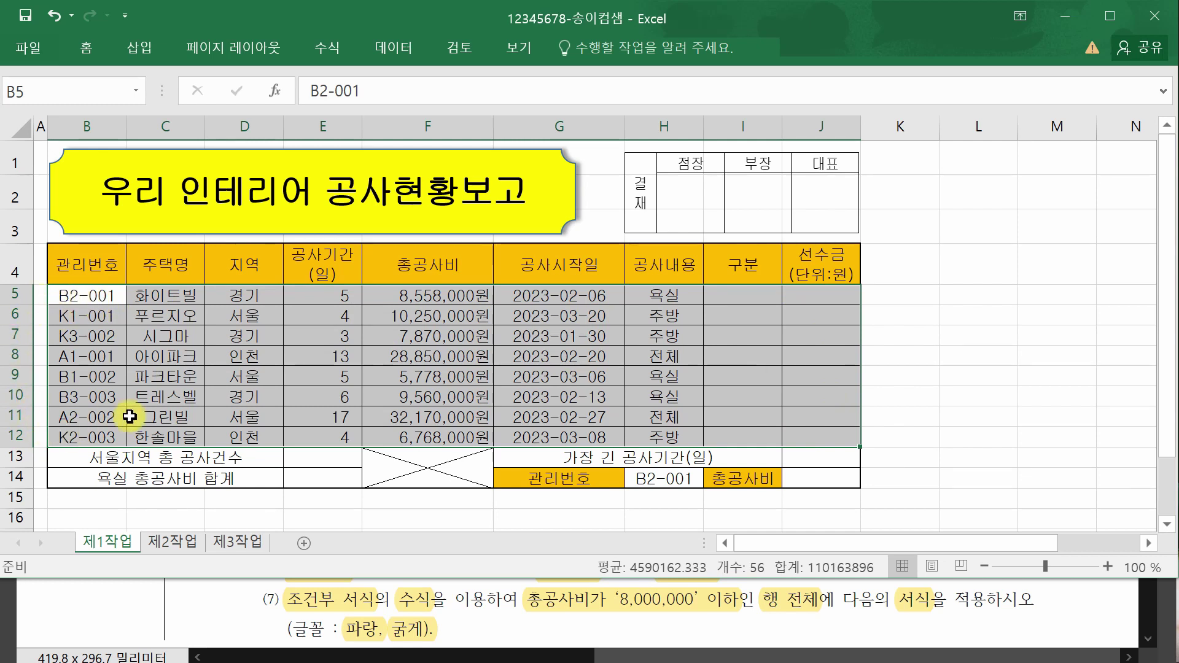
{"action": "left_click", "coordinate": [89, 48]}
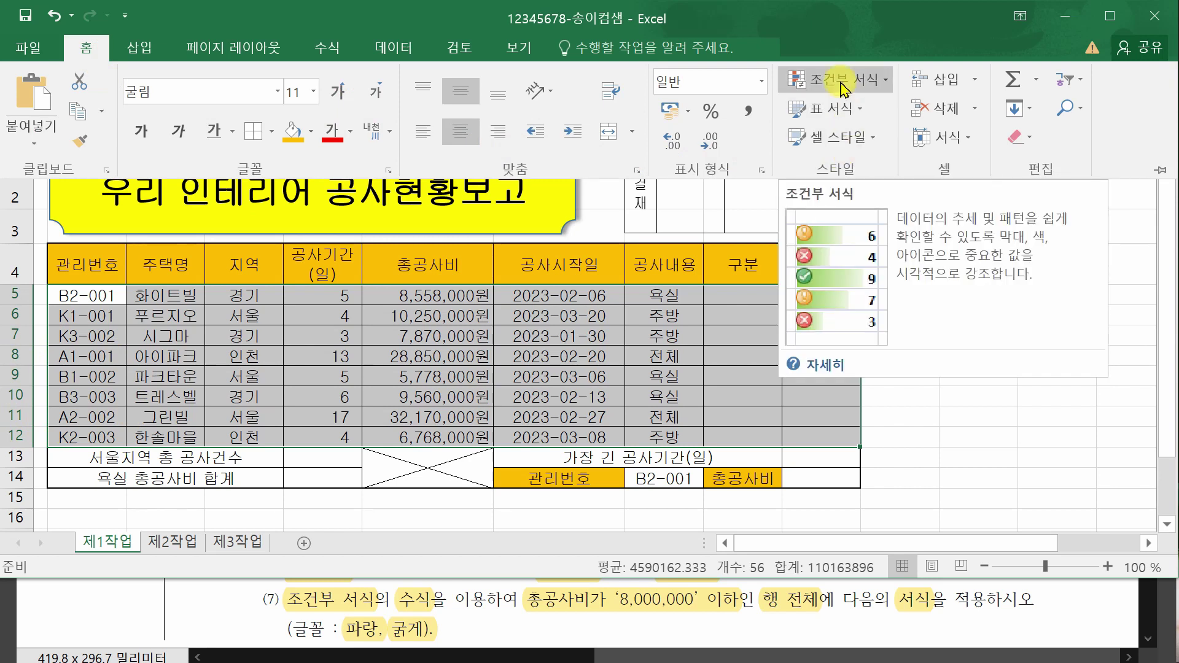
{"action": "left_click", "coordinate": [871, 80]}
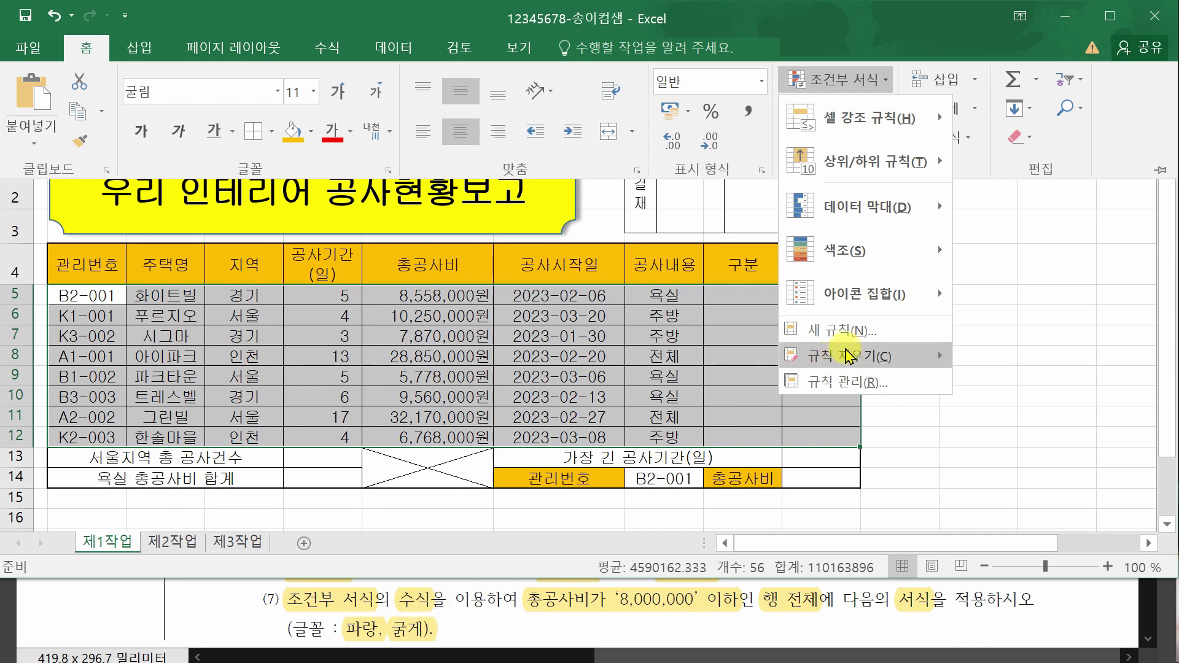
{"action": "left_click", "coordinate": [863, 342]}
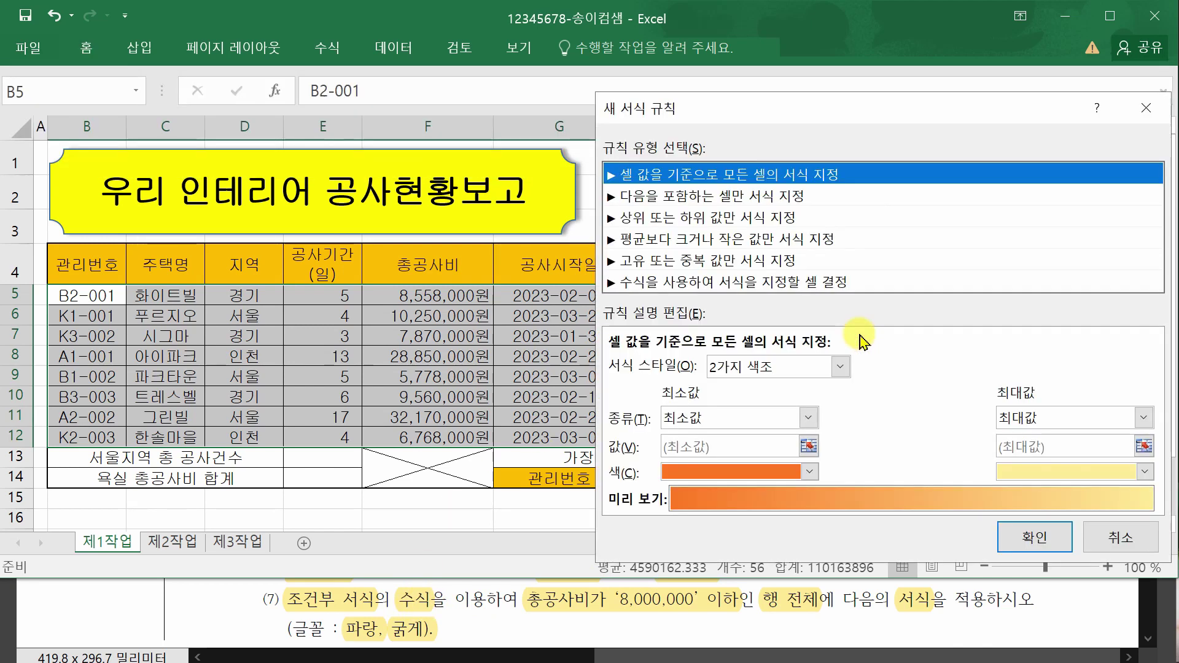
{"action": "left_click", "coordinate": [634, 288]}
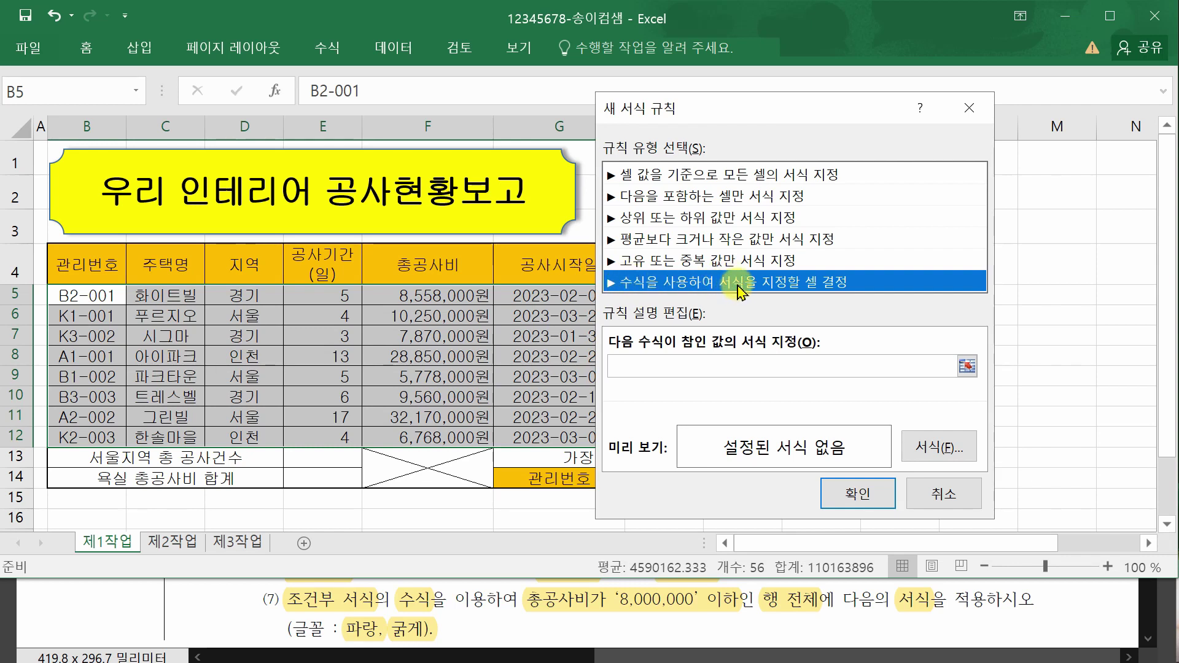
Enter the rule formula =$F5<=8000000, referencing the first 총공사비 cell with only its column locked.
{"action": "left_click", "coordinate": [643, 367]}
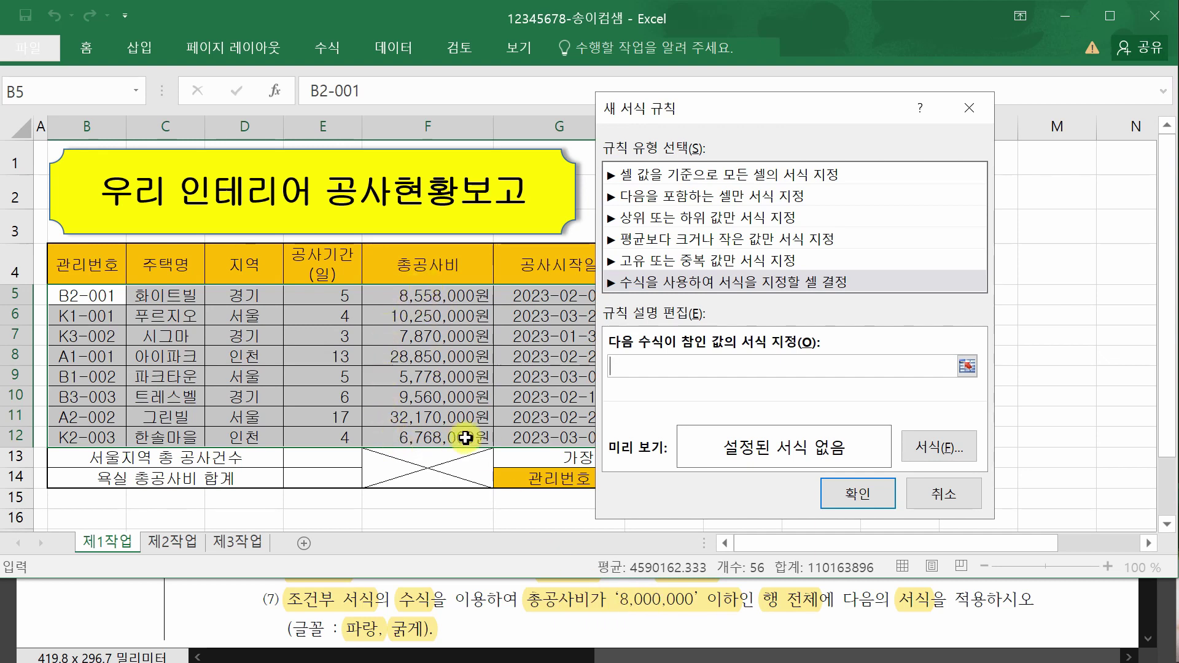
{"action": "left_click", "coordinate": [428, 296]}
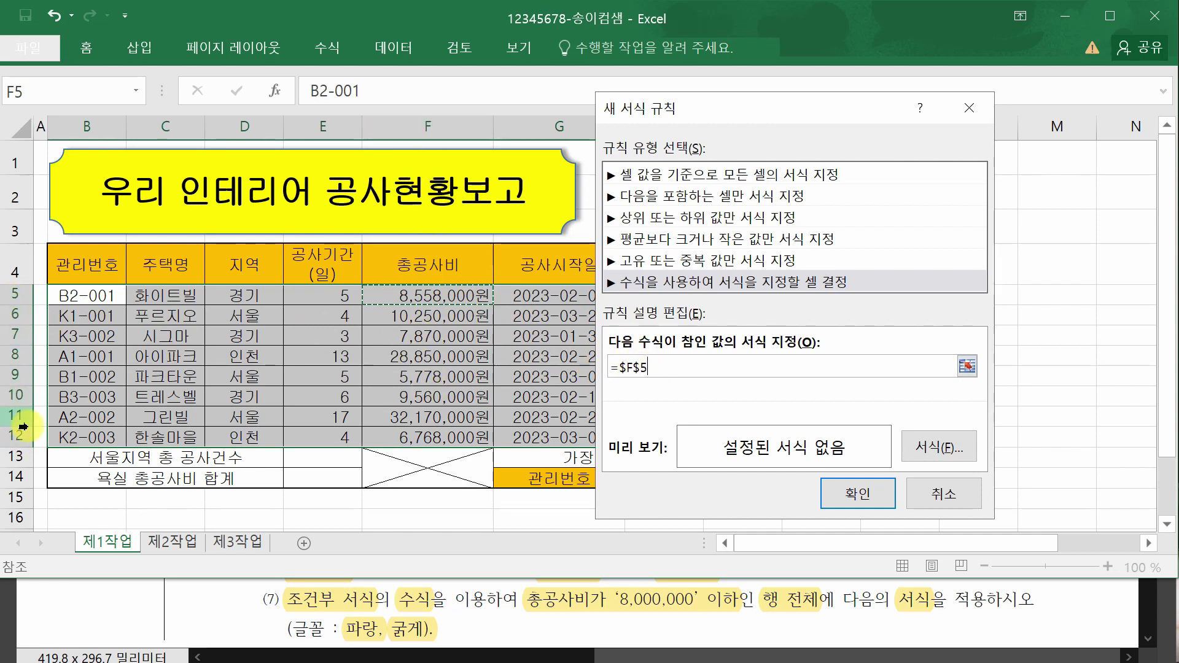
{"action": "left_click", "coordinate": [641, 368]}
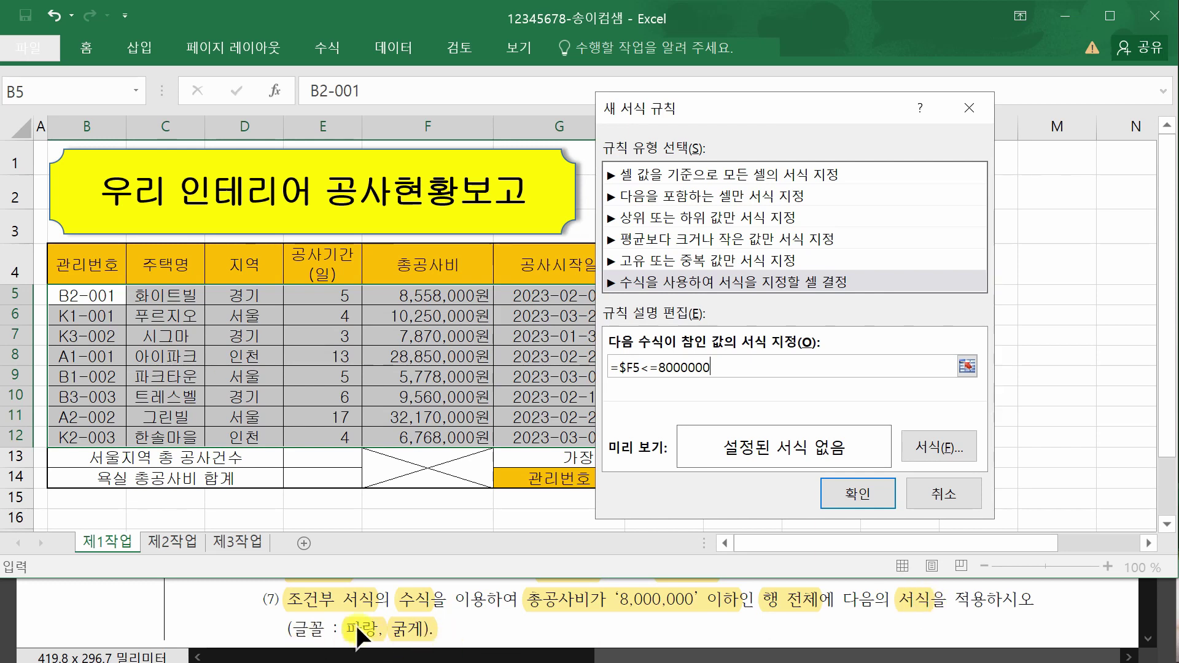
Set the rule's font color to standard 파랑 and font style to 굵게, and apply the rule to the table.
{"action": "left_click", "coordinate": [939, 449]}
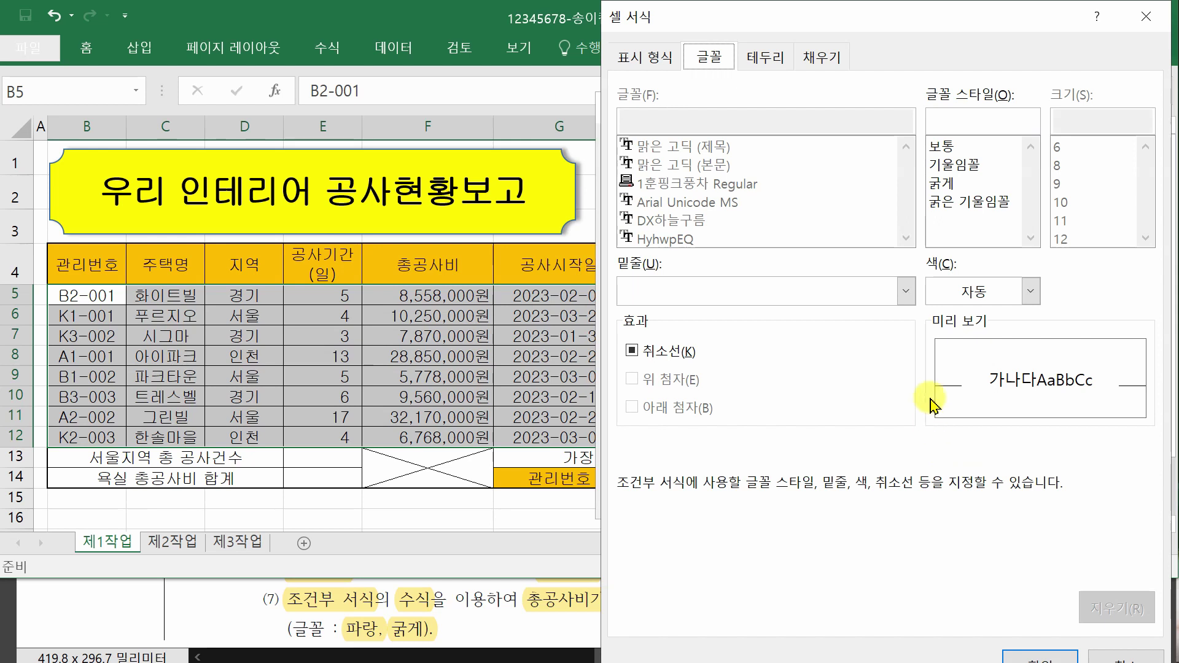
{"action": "left_click", "coordinate": [973, 292]}
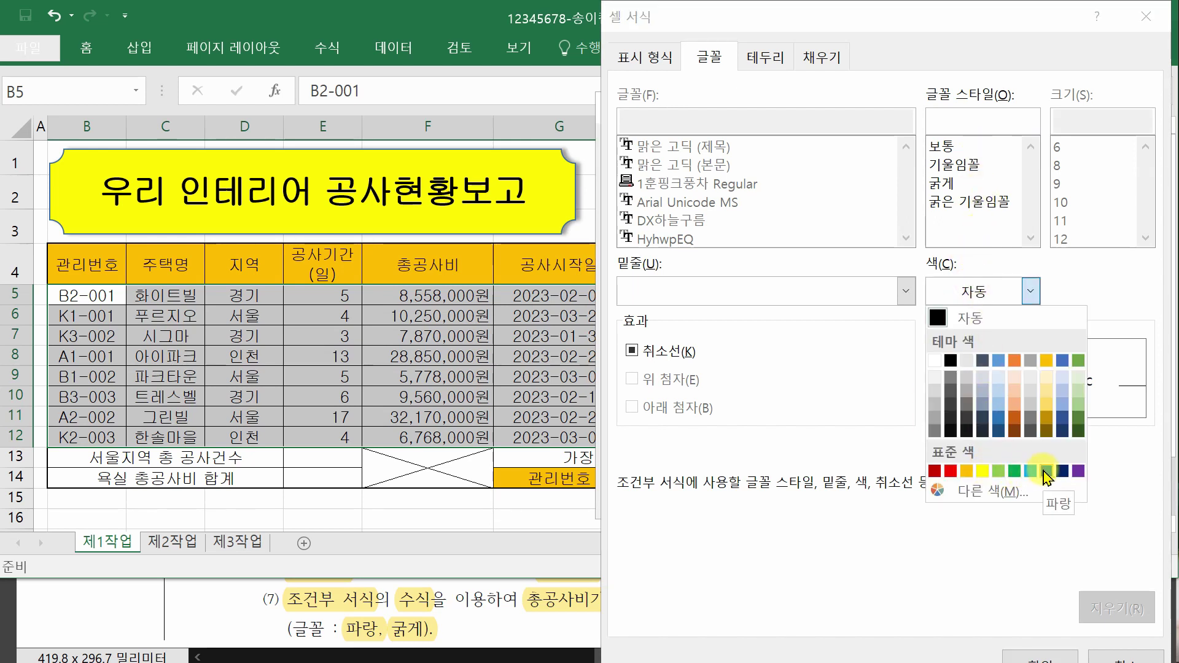
{"action": "left_click", "coordinate": [1046, 471]}
{"action": "left_click", "coordinate": [953, 184]}
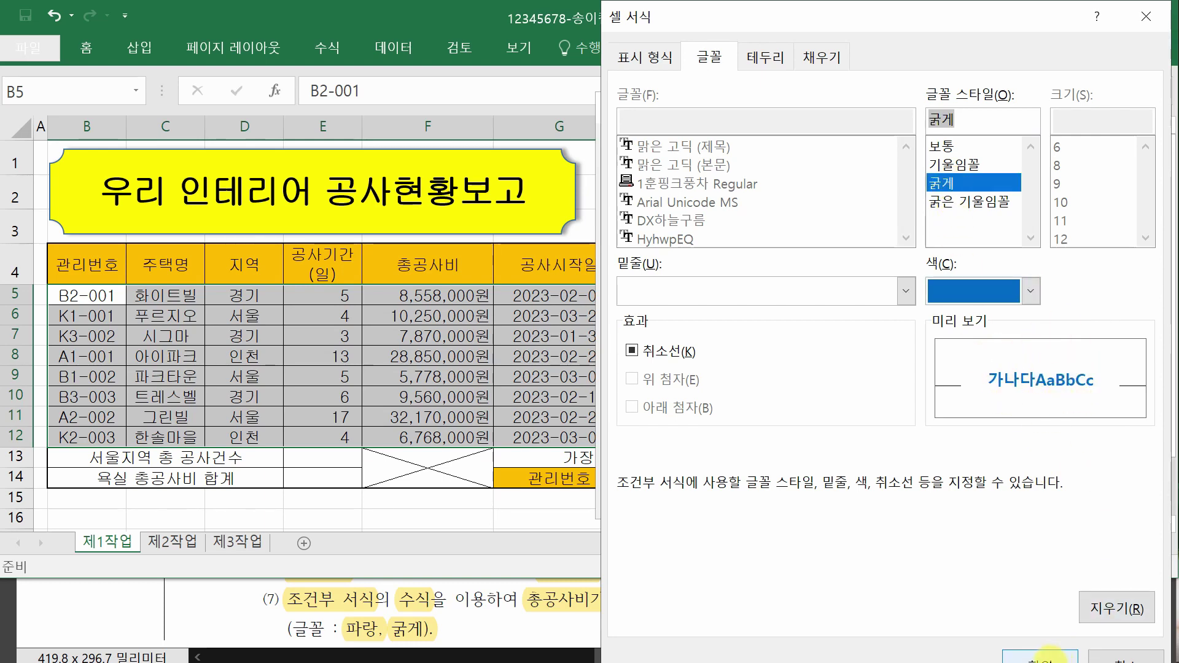
{"action": "left_click", "coordinate": [1047, 656]}
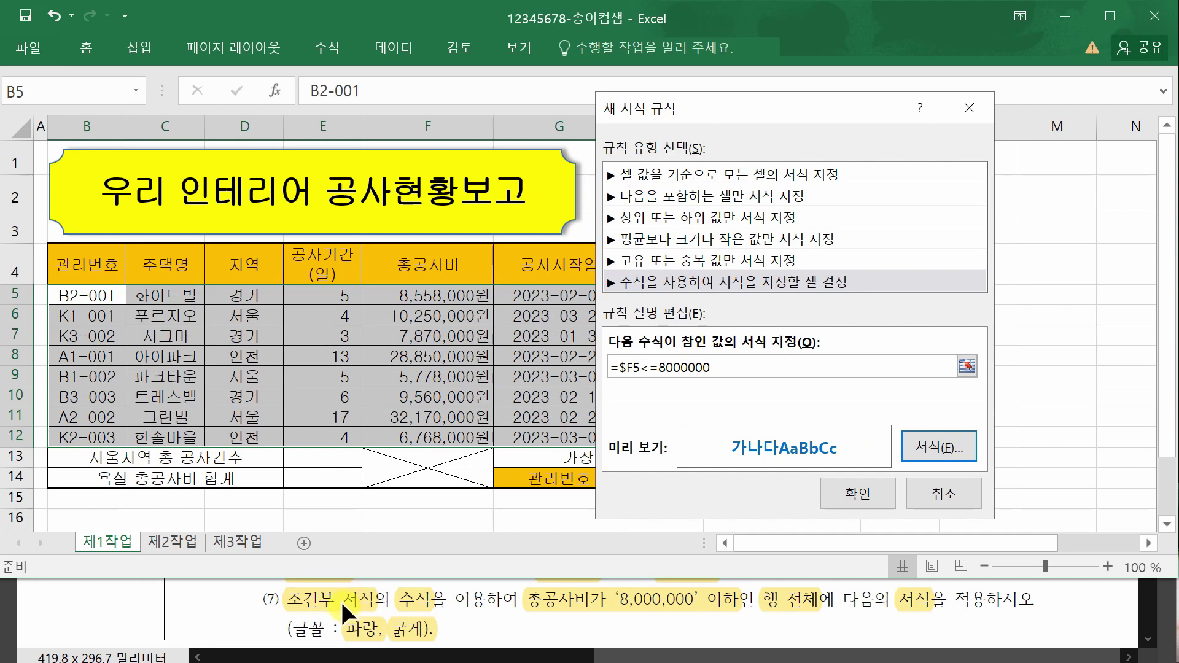
{"action": "left_click", "coordinate": [858, 494]}
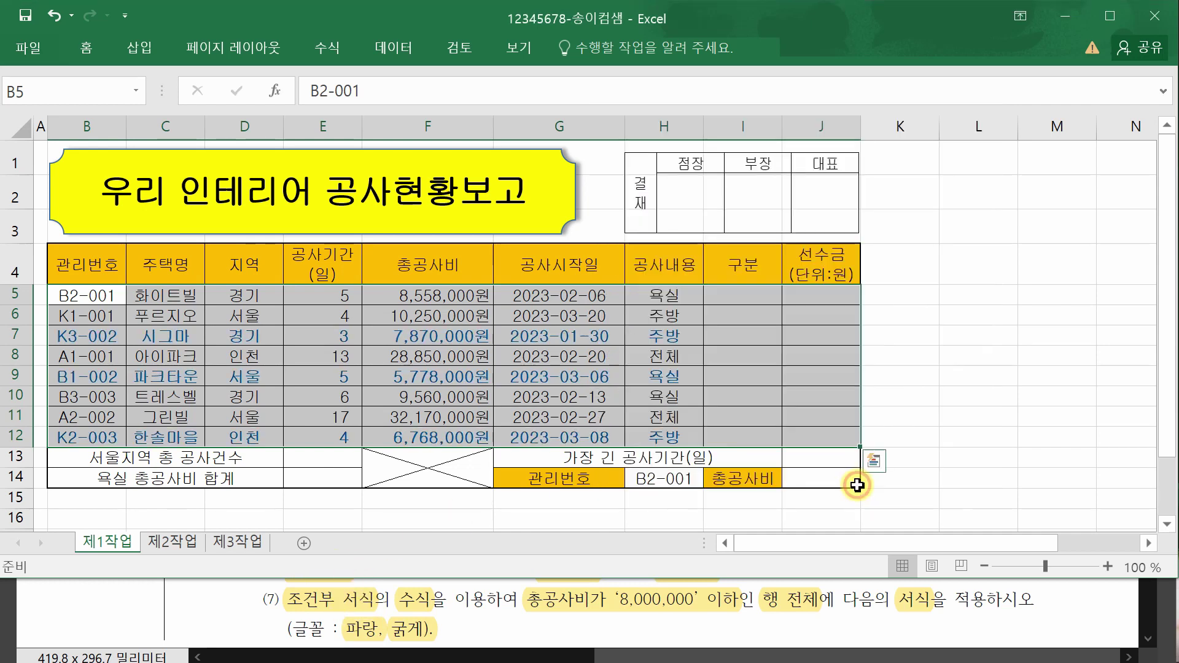
Check the 총공사비 values in F7, F9 and F12 against the 8,000,000 limit of the conditional format.
{"action": "left_click", "coordinate": [962, 438]}
{"action": "left_click", "coordinate": [433, 339]}
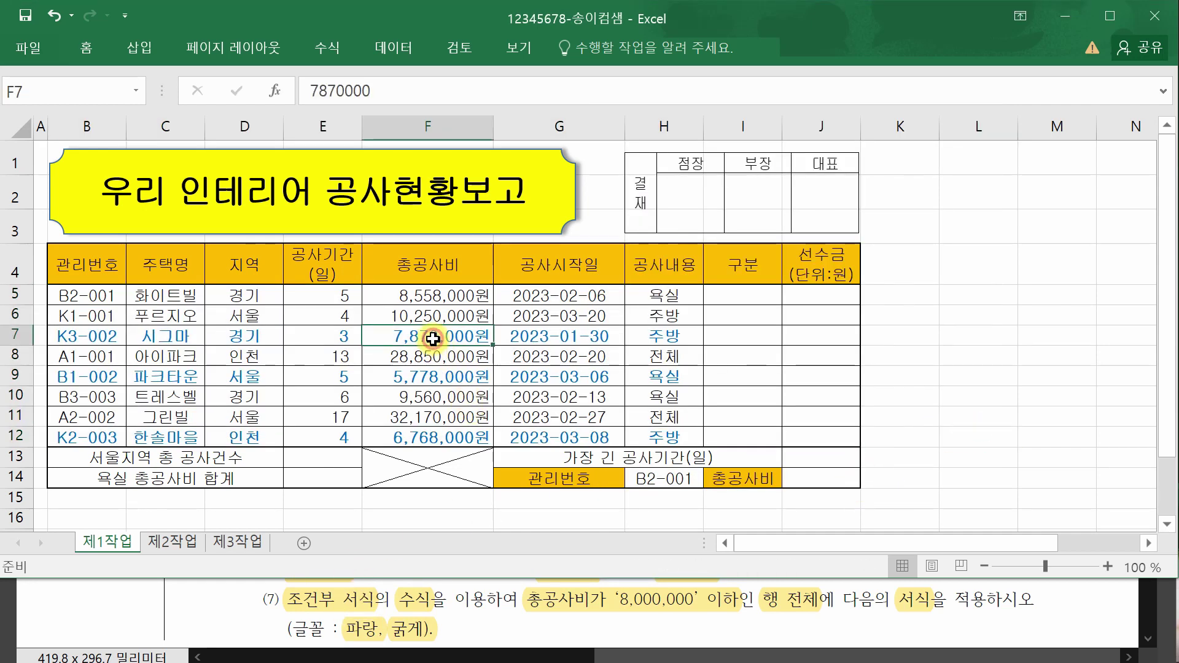
{"action": "left_click", "coordinate": [437, 380]}
{"action": "left_click", "coordinate": [431, 435]}
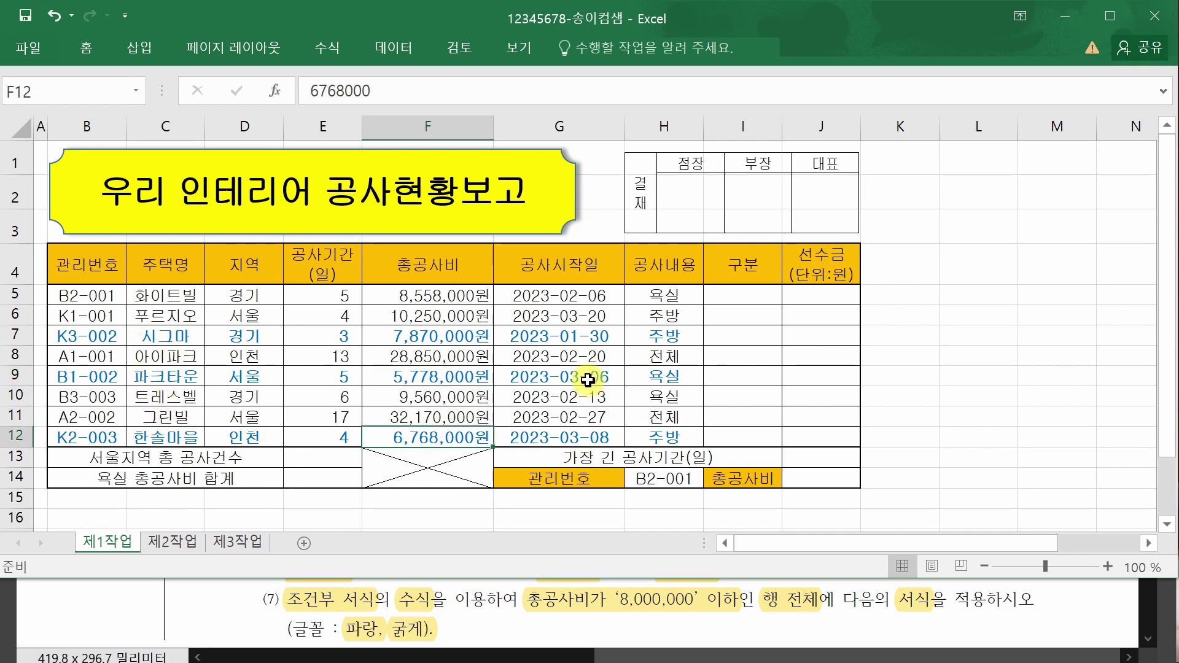
{"action": "left_click", "coordinate": [976, 371]}
Review the conditions in the exam PDF once more, return to Excel and save the workbook.
{"action": "left_click", "coordinate": [1069, 619]}
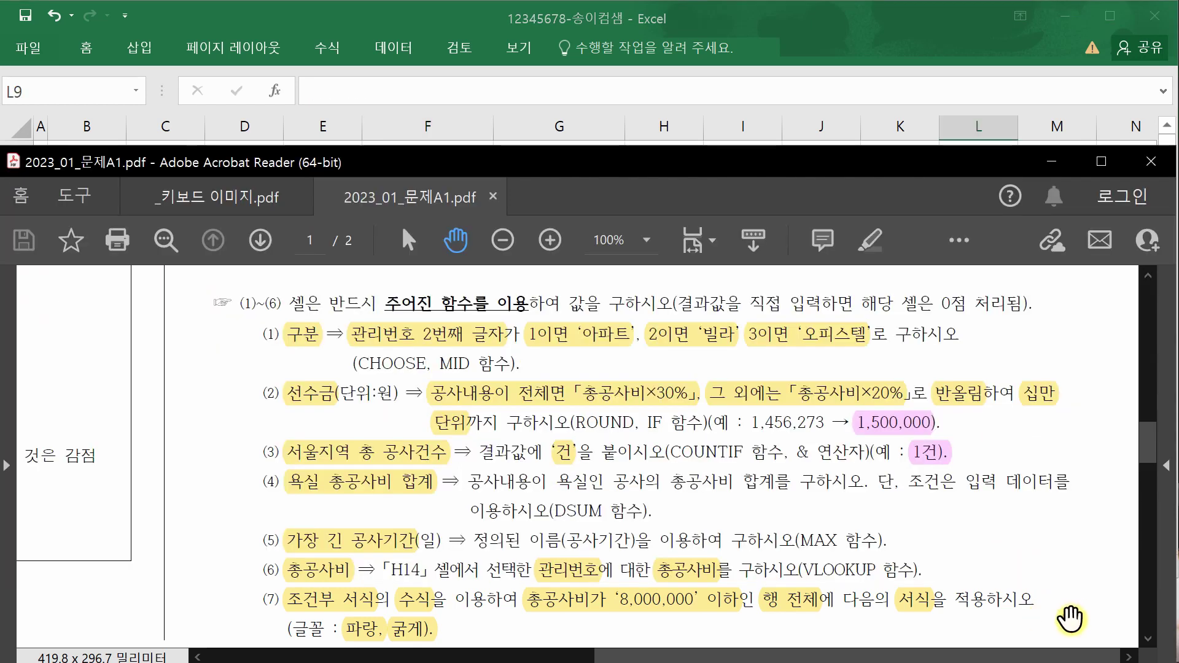
{"action": "scroll", "coordinate": [1078, 481], "scroll_direction": "down", "scroll_amount": 3}
{"action": "scroll", "coordinate": [1078, 482], "scroll_direction": "up", "scroll_amount": 3}
{"action": "left_click", "coordinate": [848, 16]}
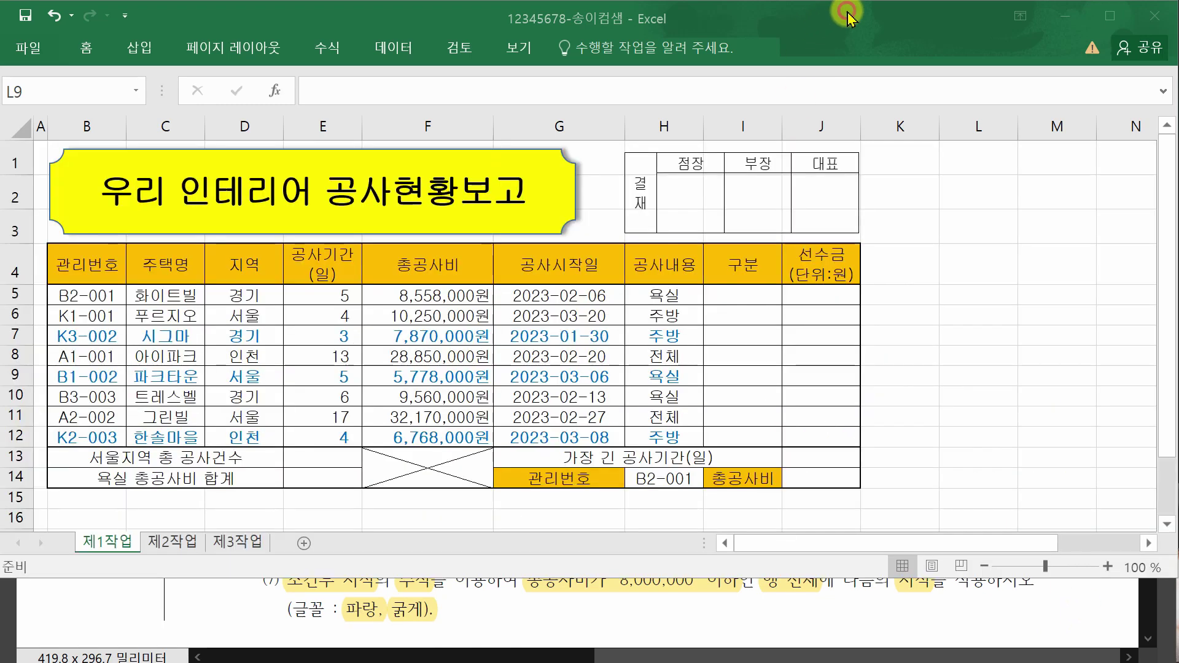
{"action": "left_click", "coordinate": [866, 396]}
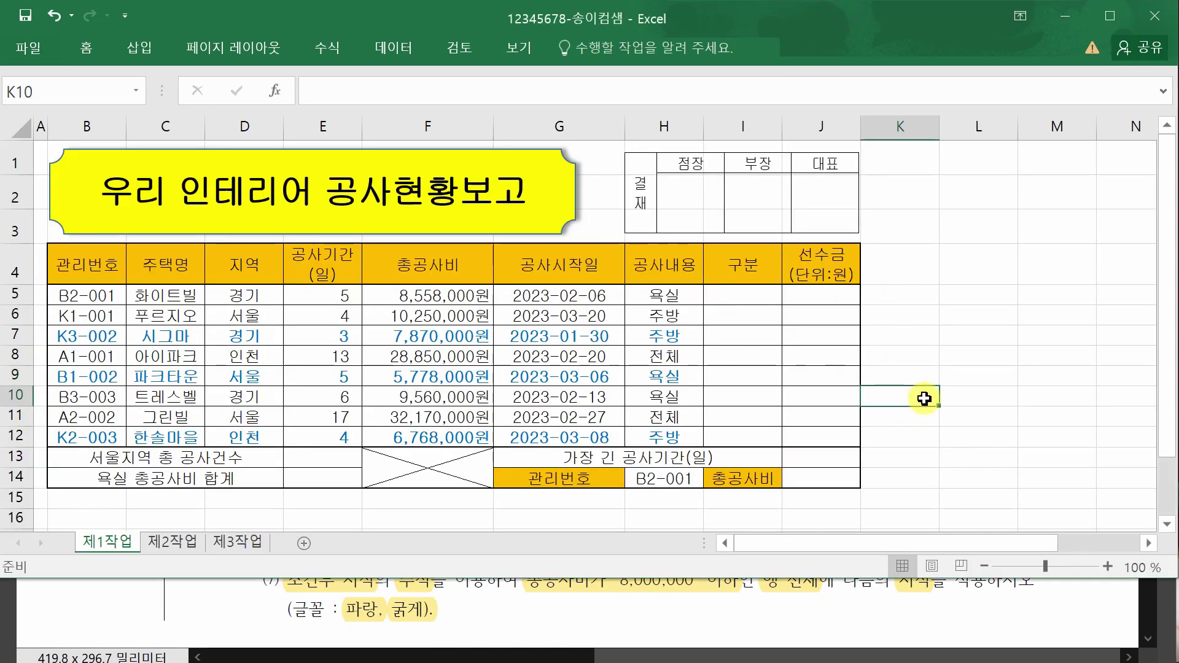
{"action": "left_click", "coordinate": [27, 20]}
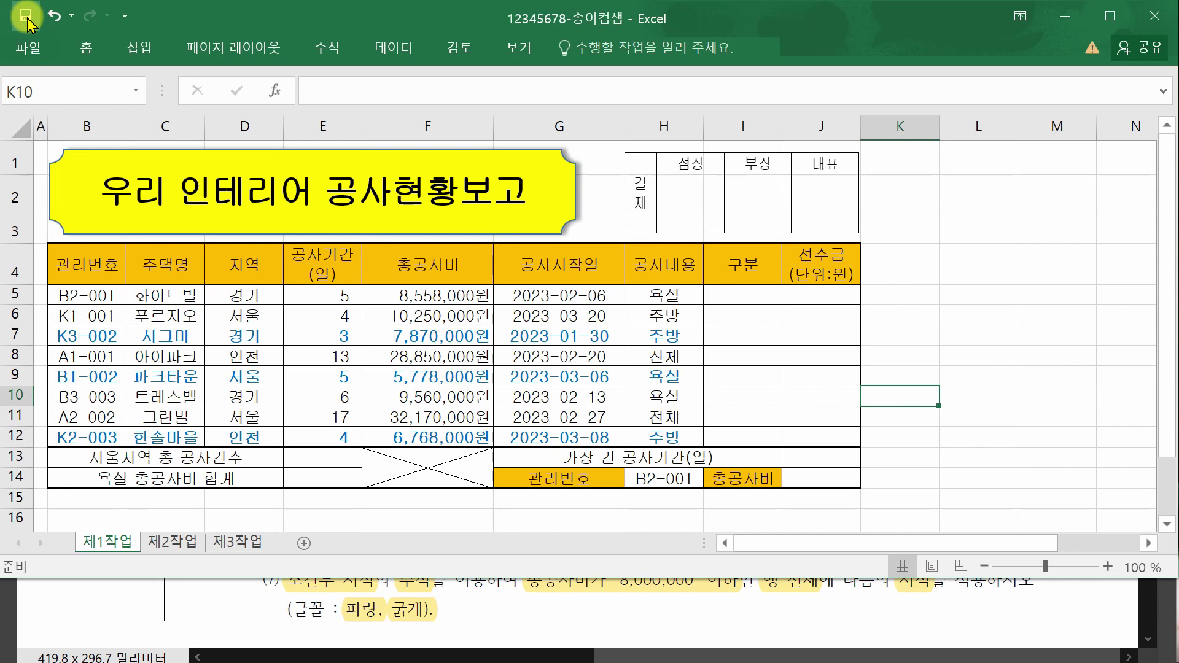